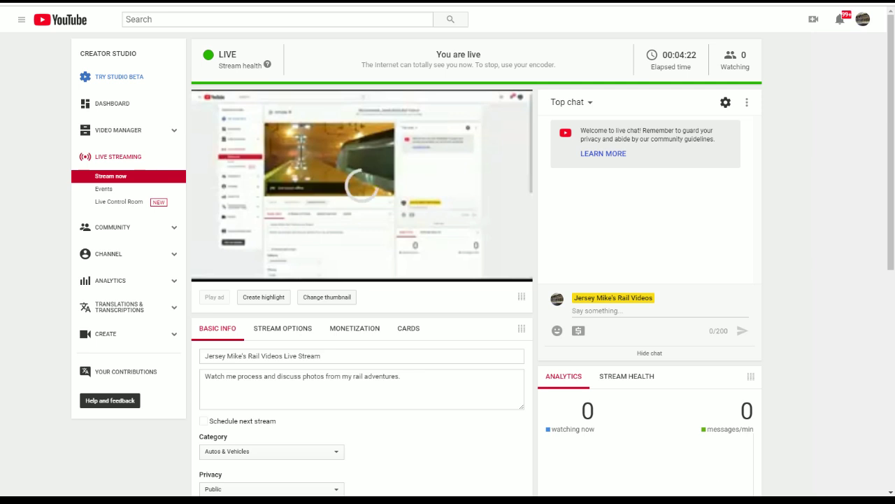
- Switch to Corel Paint Shop Pro Photo XI and open the minimized photo P1010053.JPG
{"action": "mouse_move", "coordinate": [733, 501]}
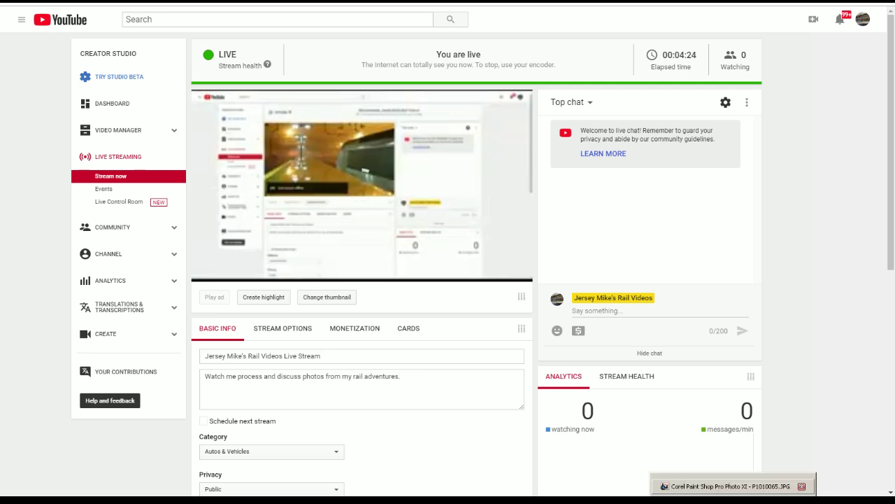
{"action": "left_click", "coordinate": [728, 486]}
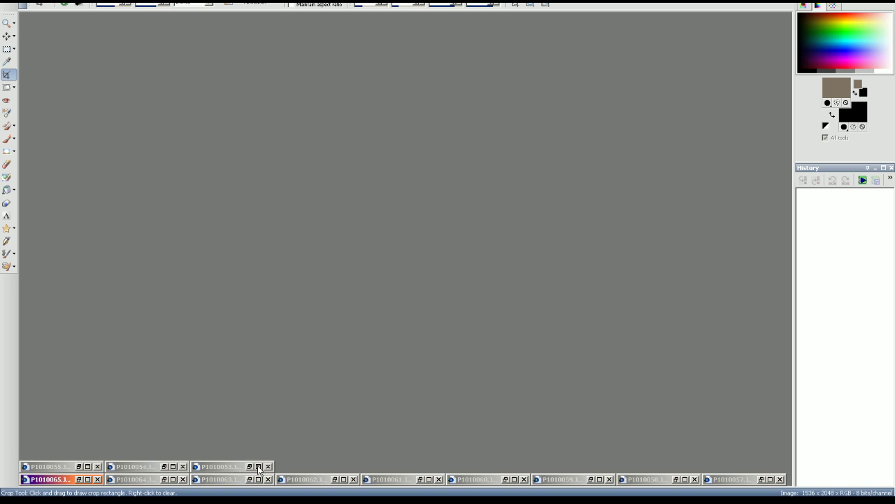
{"action": "left_click", "coordinate": [258, 467]}
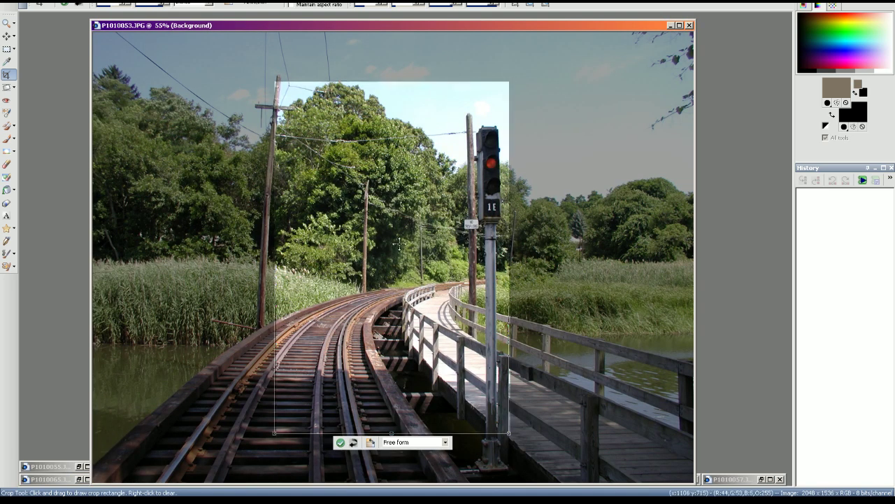
{"action": "left_click_drag", "start_coordinate": [397, 244], "coordinate": [270, 269]}
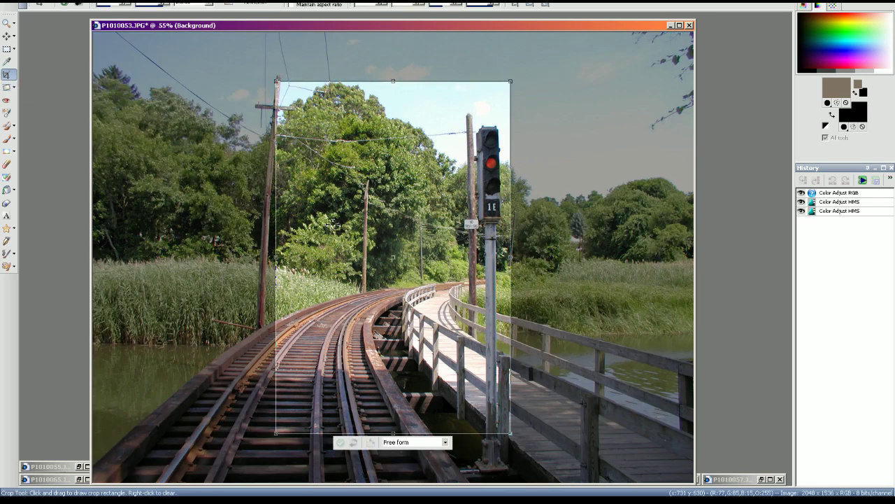
{"action": "left_click_drag", "start_coordinate": [420, 248], "coordinate": [397, 260]}
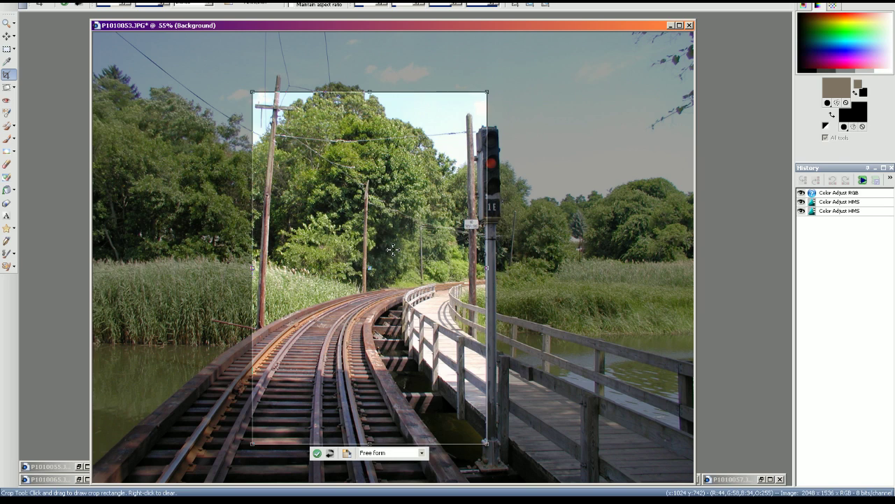
{"action": "left_click_drag", "start_coordinate": [425, 219], "coordinate": [424, 222]}
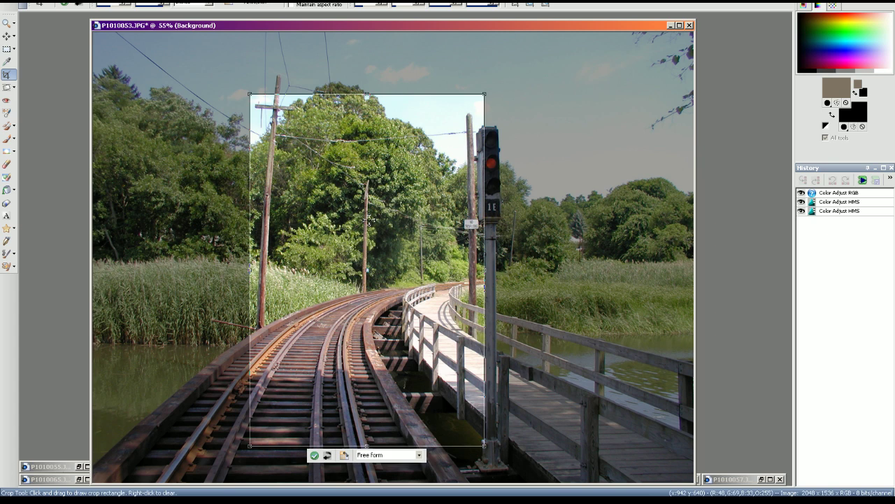
{"action": "left_click_drag", "start_coordinate": [386, 221], "coordinate": [388, 222]}
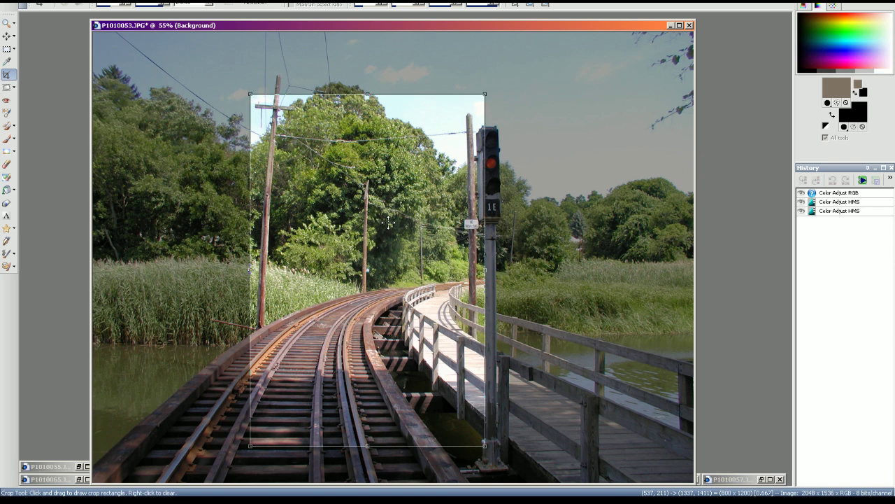
{"action": "left_click_drag", "start_coordinate": [389, 222], "coordinate": [390, 222]}
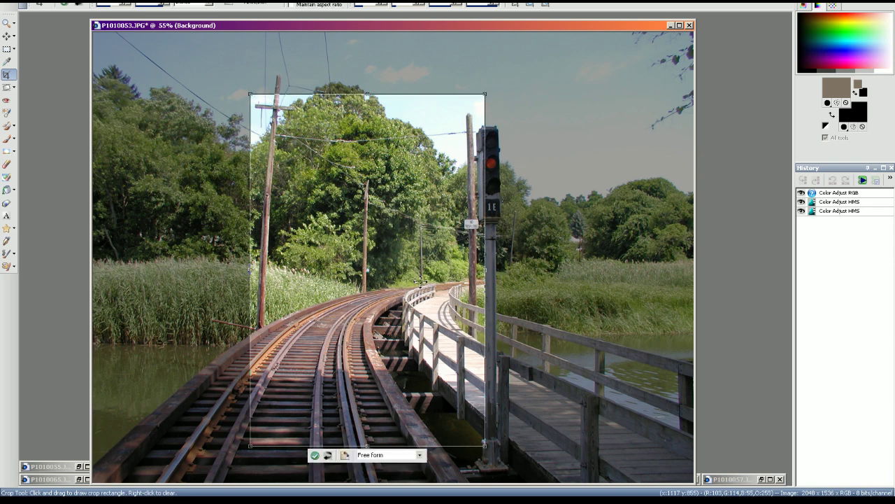
{"action": "left_click_drag", "start_coordinate": [426, 266], "coordinate": [318, 275]}
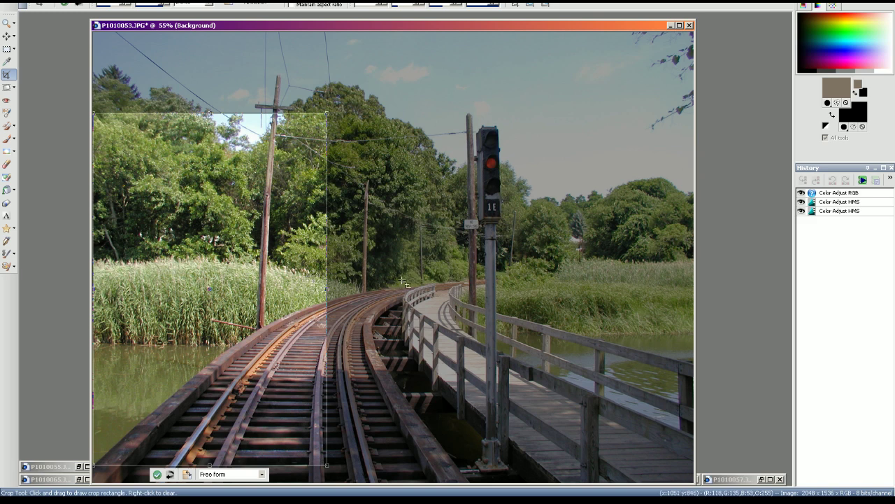
{"action": "left_click_drag", "start_coordinate": [327, 273], "coordinate": [296, 288]}
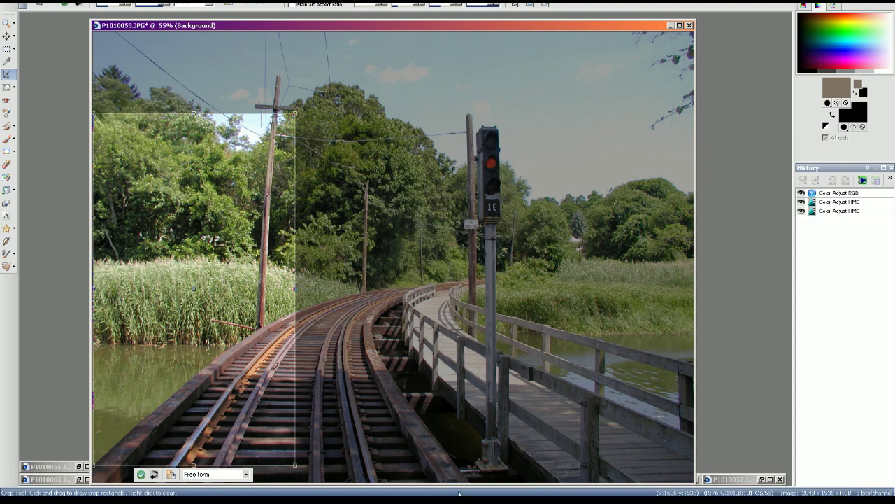
- Copy the file name BERA_Bridge+1E from the Museums folder and return to the photo
{"action": "key", "text": "alt+Tab"}
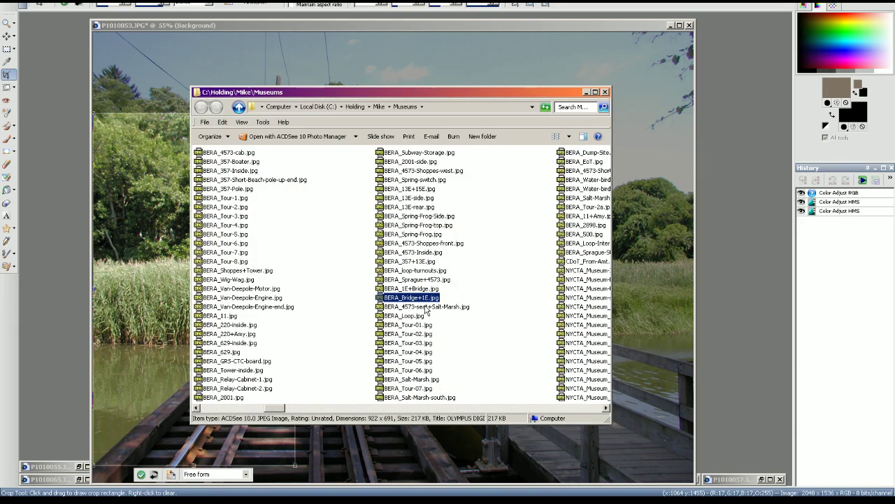
{"action": "left_click", "coordinate": [420, 298]}
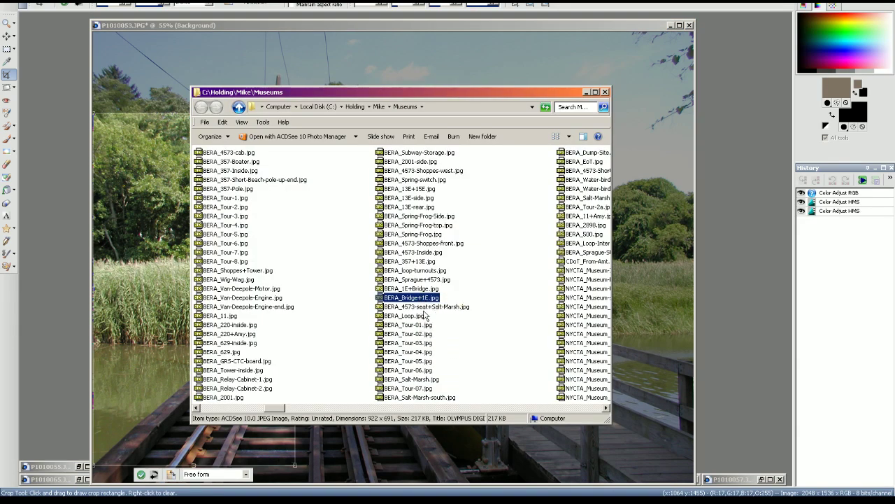
{"action": "left_click", "coordinate": [508, 308]}
{"action": "key", "text": "alt+Tab"}
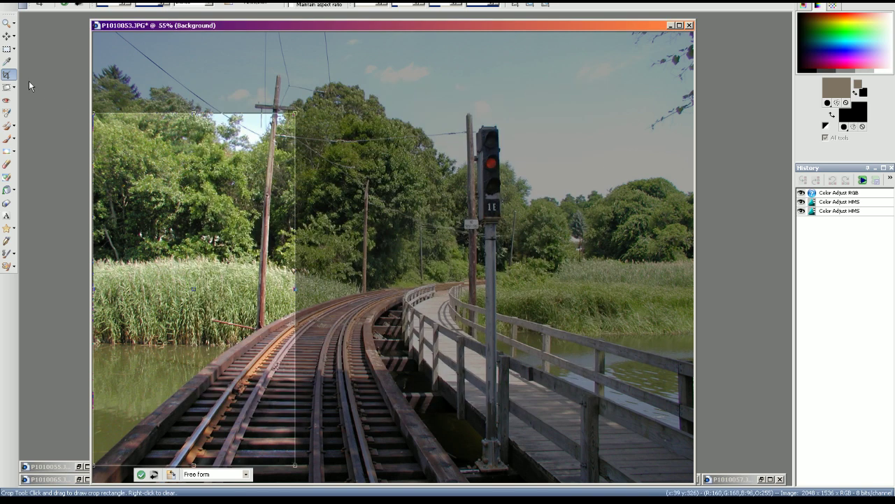
- Resize the whole P1010053 photo to 1280 × 960 pixels and sharpen it
{"action": "left_click", "coordinate": [70, 1]}
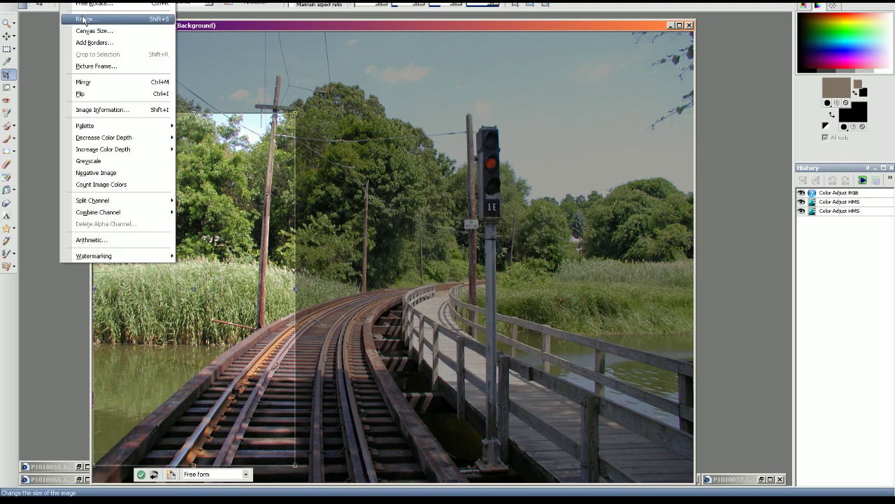
{"action": "left_click", "coordinate": [83, 19]}
{"action": "type", "text": "1280"}
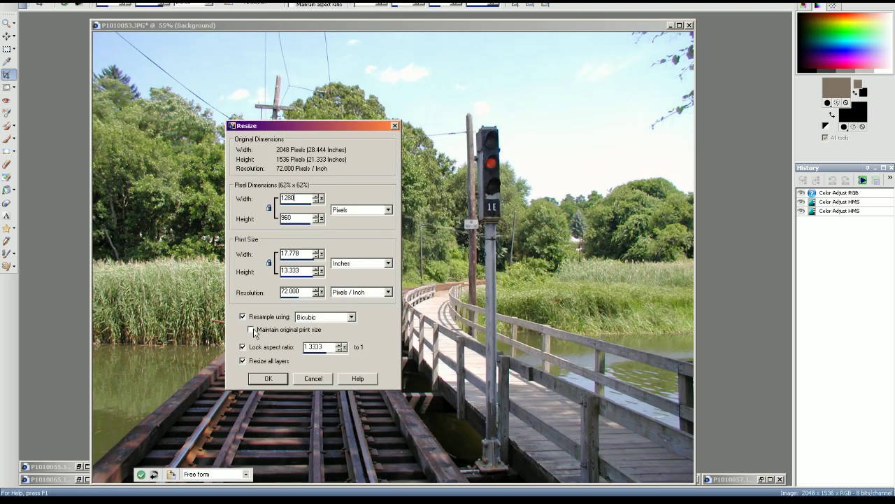
{"action": "left_click", "coordinate": [268, 378]}
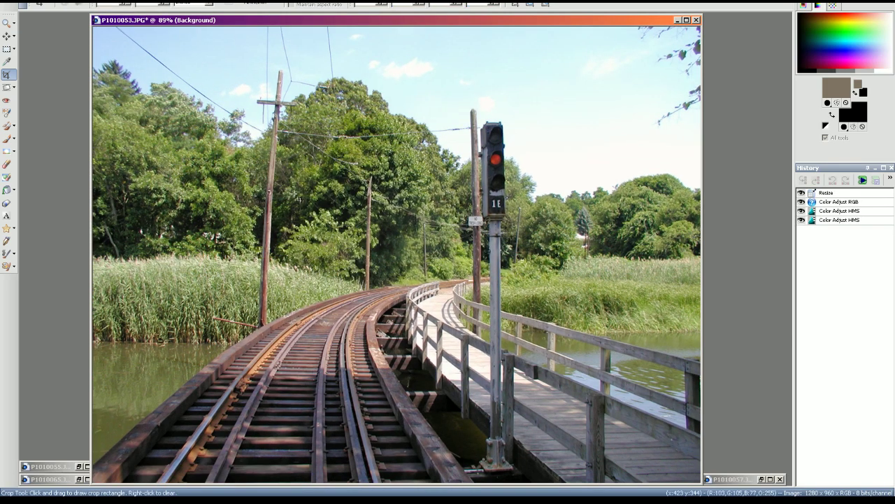
{"action": "left_click", "coordinate": [295, 2]}
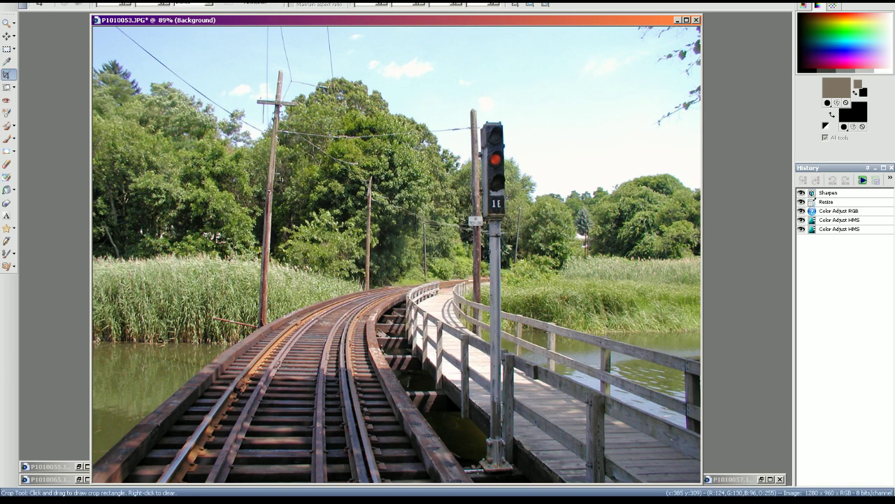
- Save the photo as a JPEG named BERA_Bridge+1E in the Shoreline Trolley photo folder
{"action": "left_click", "coordinate": [12, 1]}
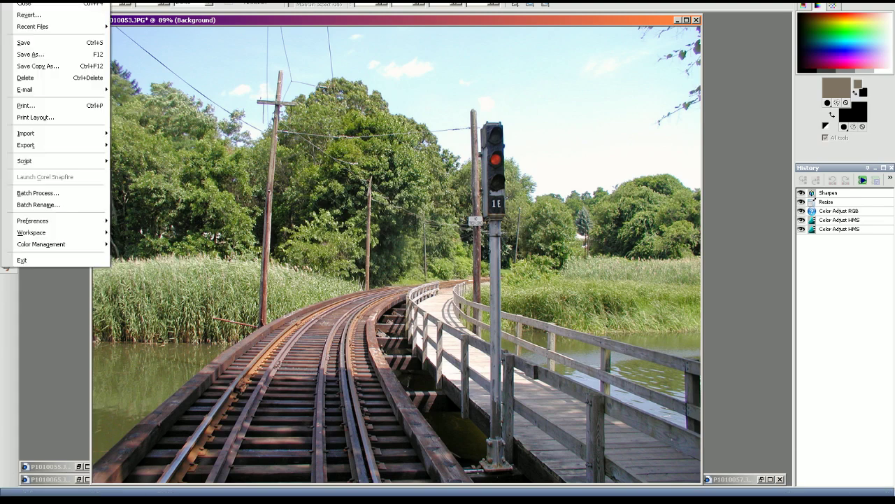
{"action": "left_click", "coordinate": [28, 54]}
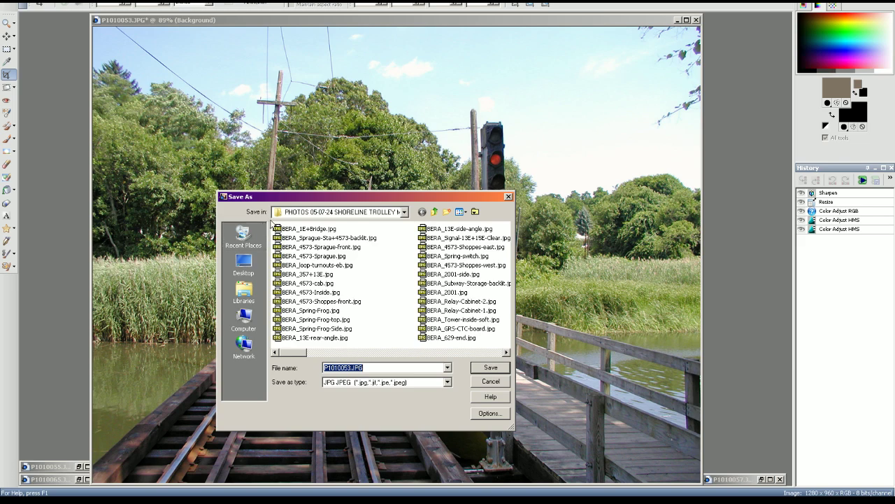
{"action": "type", "text": "BERA_Bridge+1E"}
{"action": "left_click", "coordinate": [489, 367]}
- Check the saved BERA_Bridge+1E.jpg in the Shoreline Trolley Museum photo folder and close the finished photo
{"action": "left_click", "coordinate": [370, 501]}
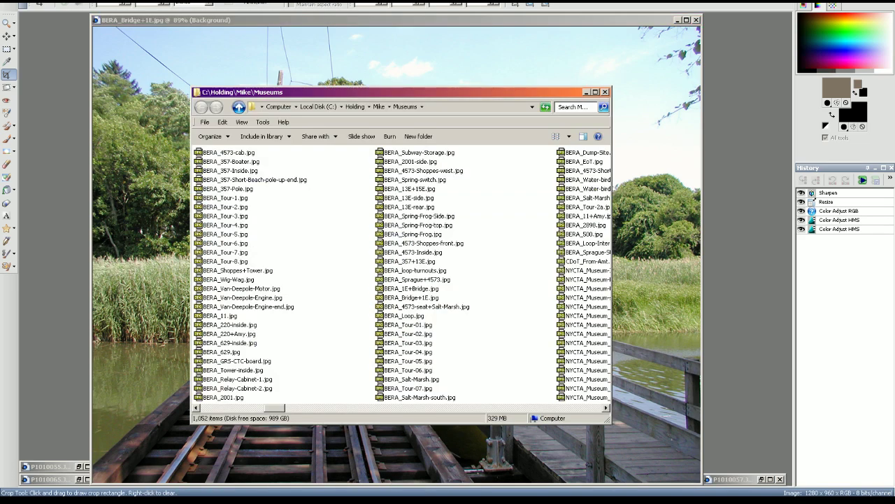
{"action": "left_click", "coordinate": [385, 500]}
{"action": "left_click", "coordinate": [650, 118]}
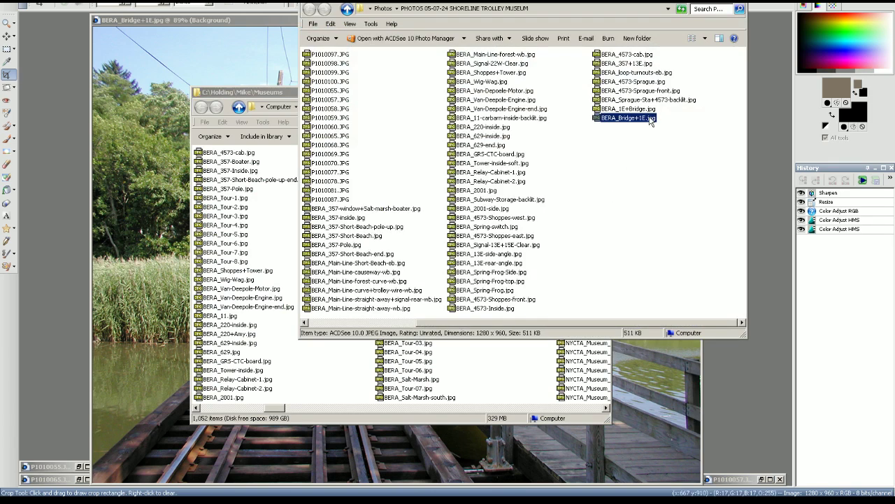
{"action": "left_click", "coordinate": [626, 174]}
{"action": "left_click", "coordinate": [490, 501]}
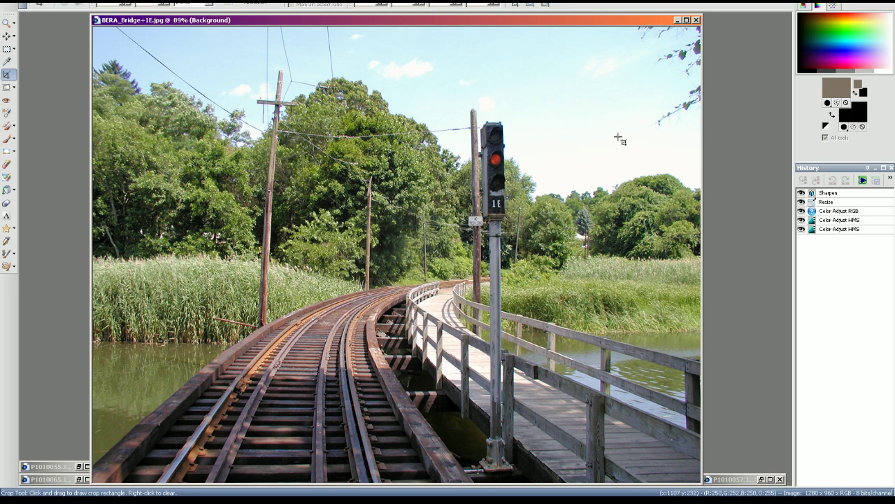
{"action": "left_click", "coordinate": [696, 20]}
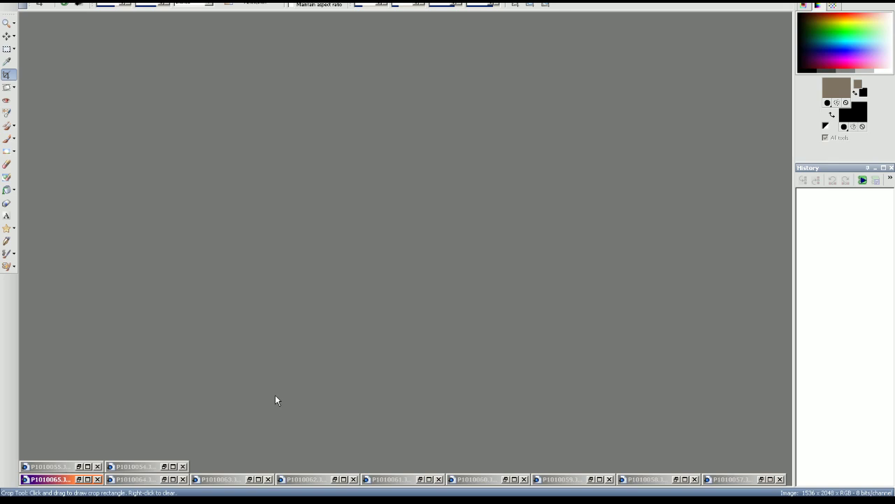
- Open the minimized photo P1010054.JPG and copy the file name BERA_4573-seat+Salt-Marsh from the Museums folder
{"action": "left_click", "coordinate": [163, 466]}
{"action": "left_click", "coordinate": [482, 501]}
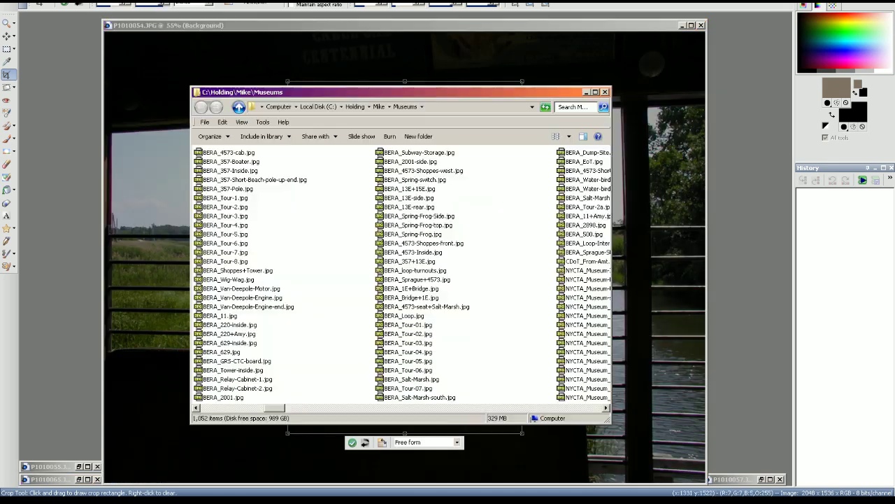
{"action": "left_click", "coordinate": [461, 501]}
{"action": "left_click", "coordinate": [462, 501]}
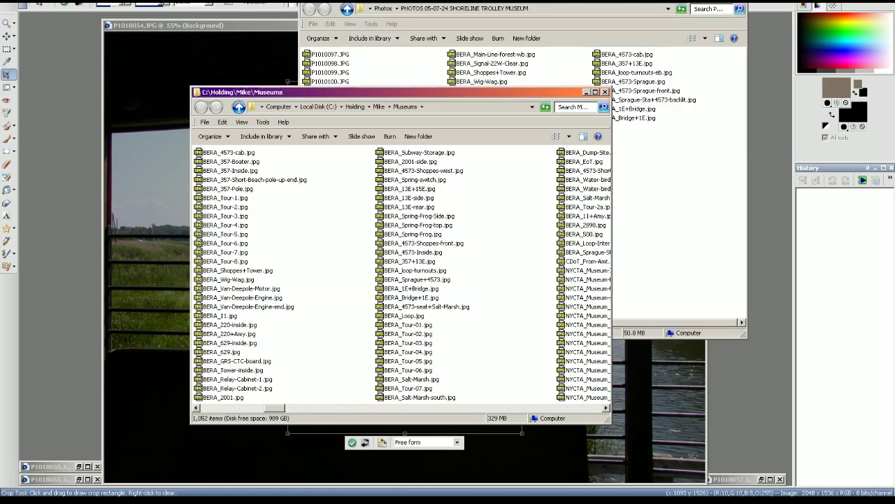
{"action": "left_click", "coordinate": [449, 312]}
{"action": "left_click", "coordinate": [452, 312]}
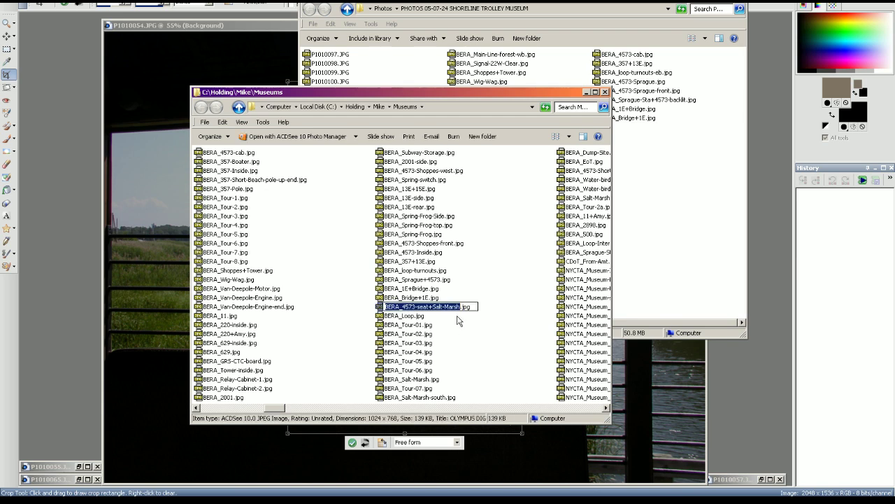
{"action": "key", "text": "alt+Tab"}
- Straighten the P1010054 photo with the Straighten tool along the uppermost horizontal bar across the trolley windows
{"action": "left_click", "coordinate": [7, 88]}
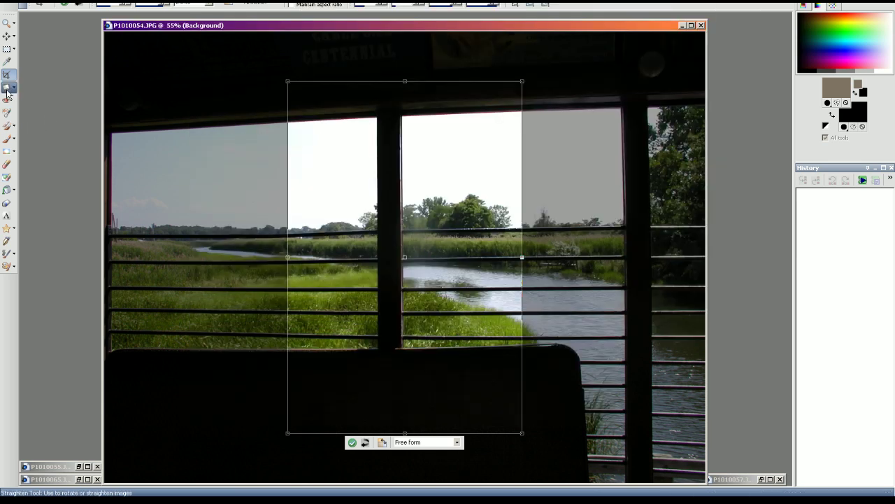
{"action": "left_click_drag", "start_coordinate": [326, 256], "coordinate": [312, 238]}
{"action": "left_click_drag", "start_coordinate": [582, 237], "coordinate": [580, 228]}
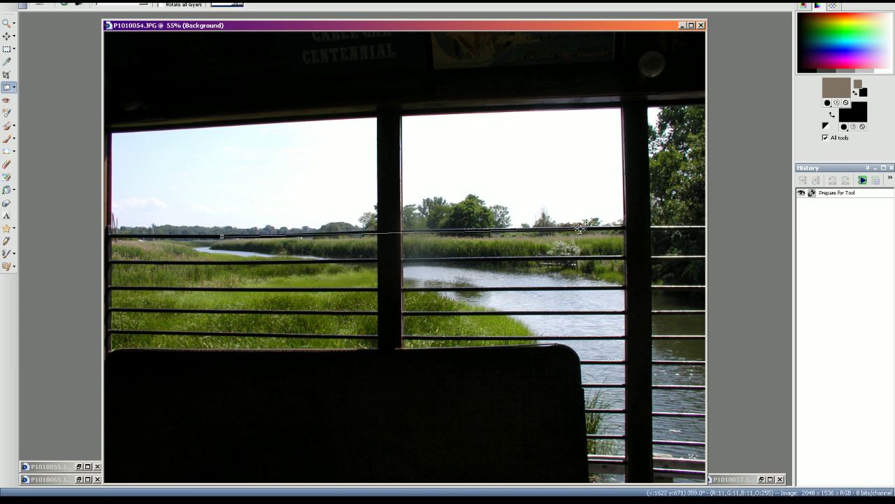
{"action": "left_click", "coordinate": [64, 5]}
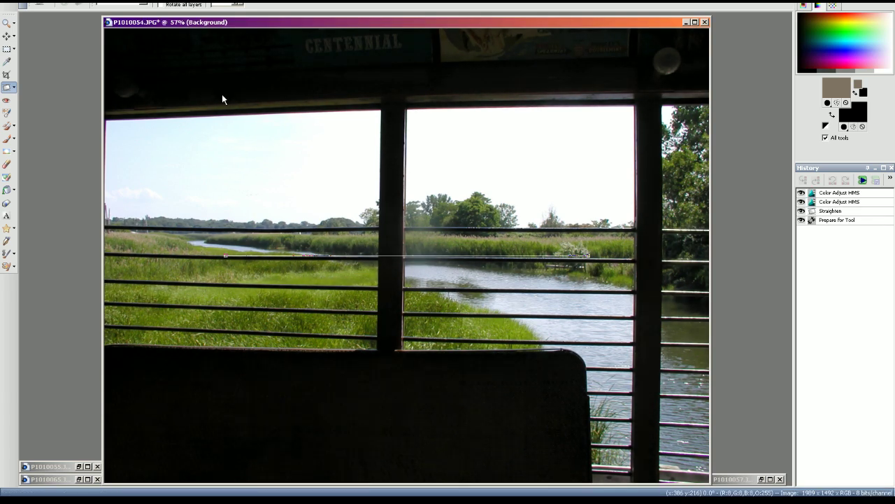
- Resize the straightened trolley window photo to 1280 × 960 pixels and sharpen it
{"action": "left_click", "coordinate": [81, 1]}
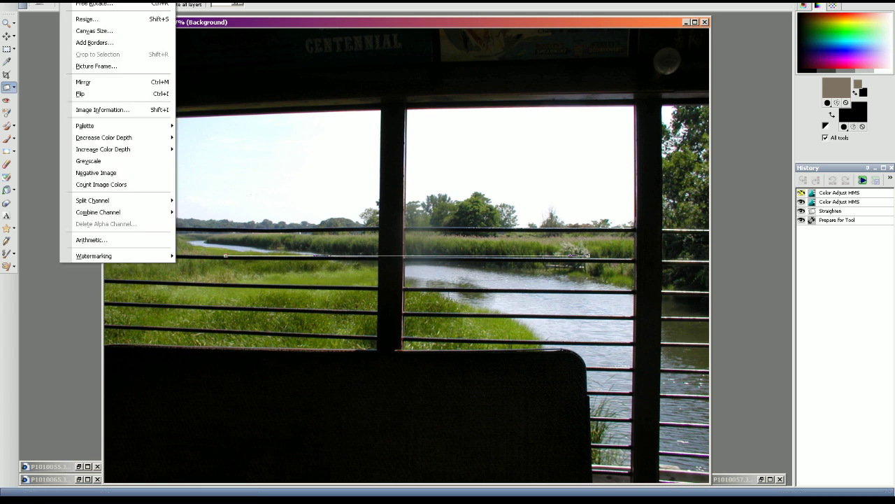
{"action": "left_click", "coordinate": [86, 20]}
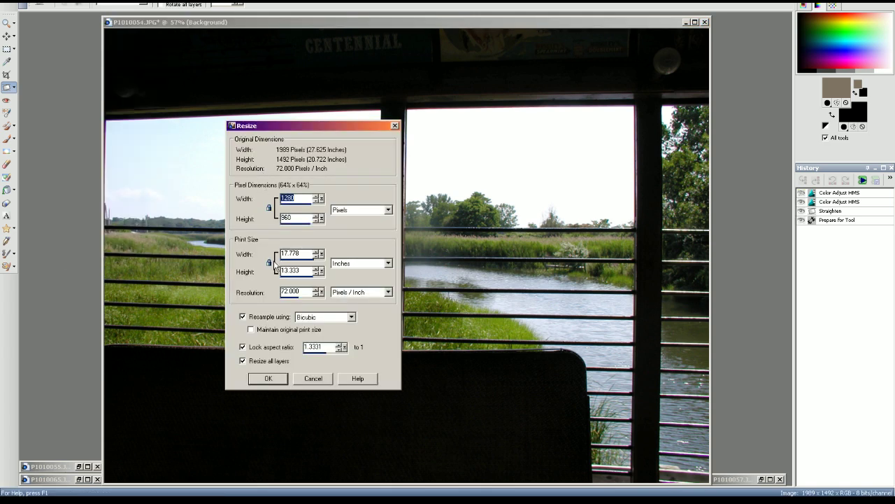
{"action": "left_click", "coordinate": [270, 377]}
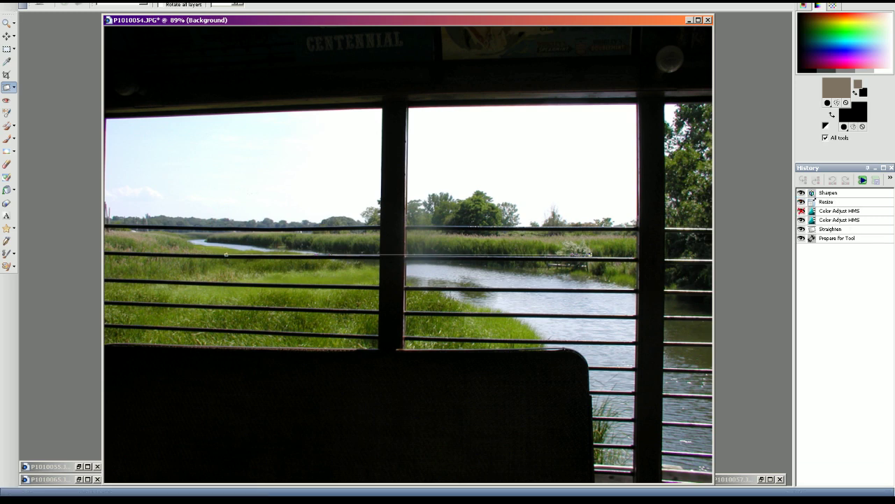
- Save the photo as a JPEG named BERA_4573-seat+Salt-Marsh and close it
{"action": "left_click", "coordinate": [19, 1]}
{"action": "left_click", "coordinate": [35, 55]}
{"action": "type", "text": "BERA_4573-seat+Salt-Marsh"}
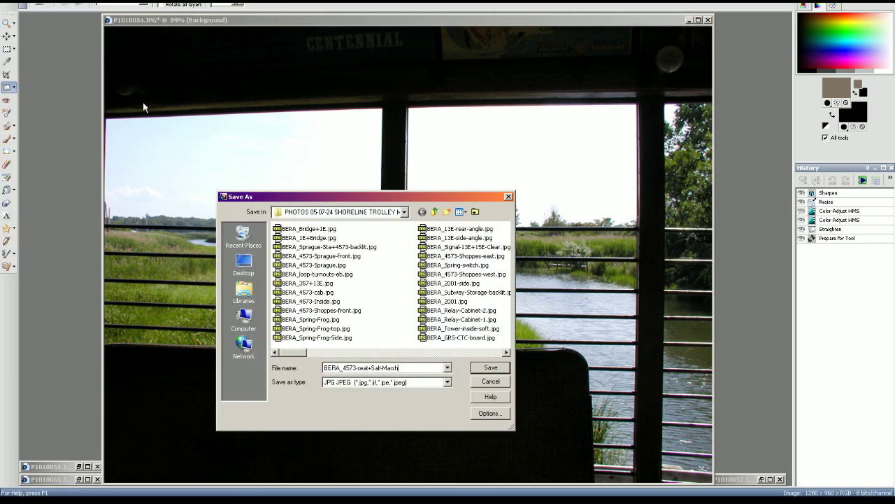
{"action": "left_click", "coordinate": [495, 363]}
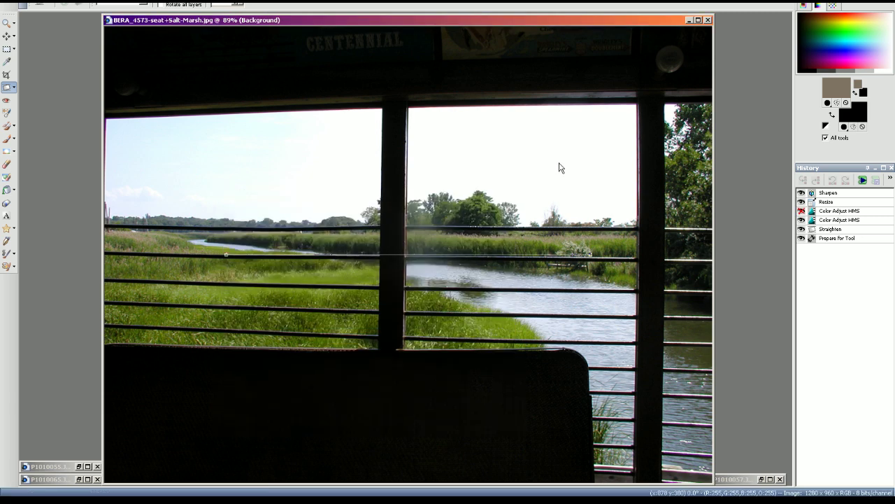
{"action": "left_click", "coordinate": [708, 19]}
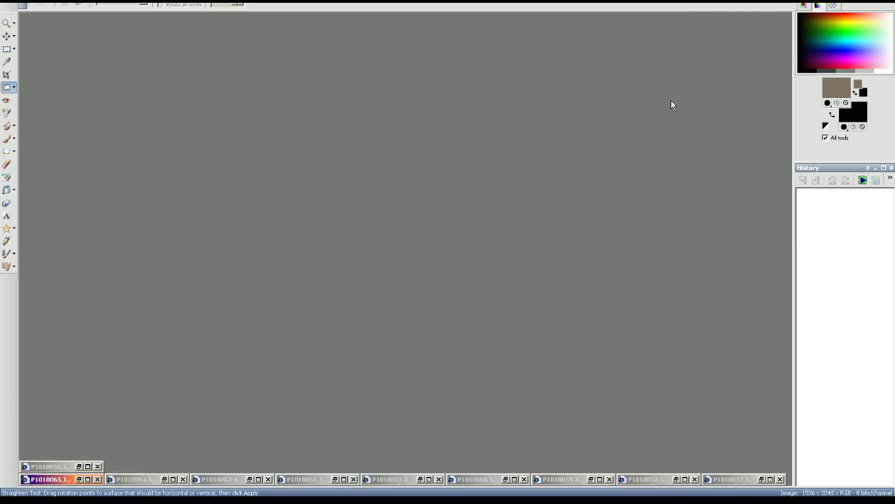
- Open the minimized photo P1010055.JPG and straighten it with the Straighten tool along the roofline of the trolley behind the poles
{"action": "left_click", "coordinate": [79, 466]}
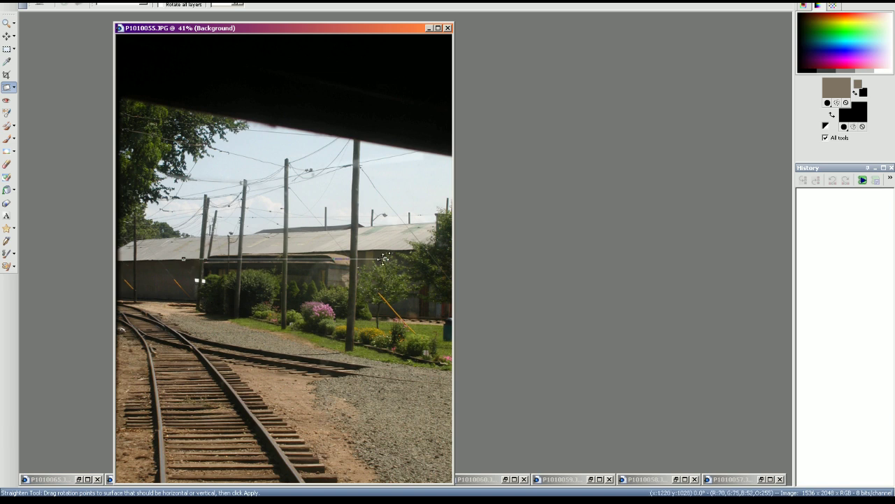
{"action": "left_click_drag", "start_coordinate": [384, 259], "coordinate": [383, 265]}
{"action": "left_click", "coordinate": [65, 5]}
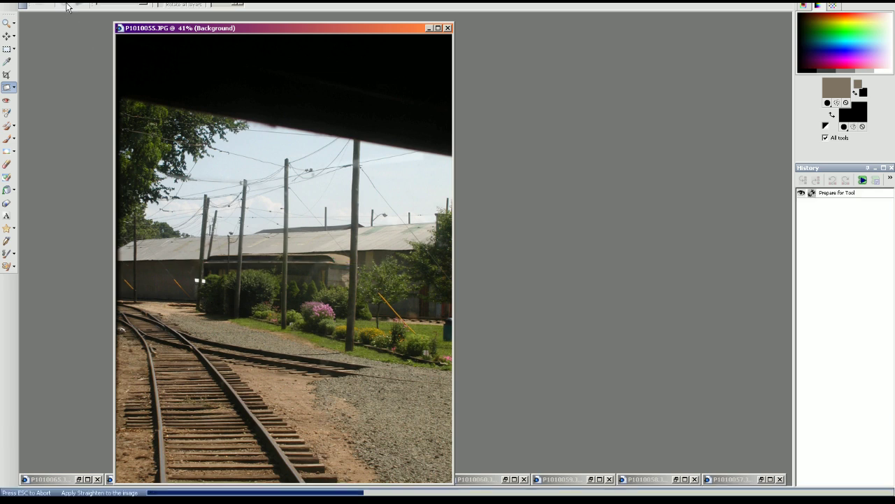
- Copy the file name BERA_Loop from the Museums folder and return to the photo
{"action": "left_click", "coordinate": [433, 501]}
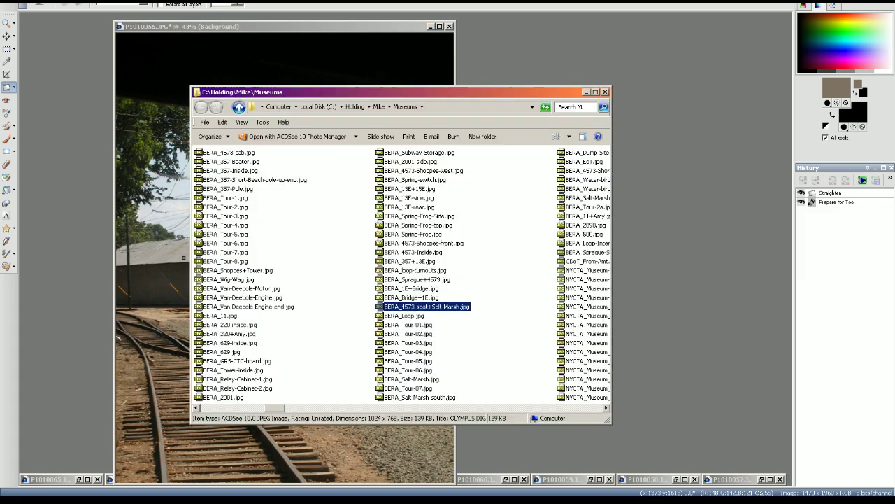
{"action": "left_click", "coordinate": [405, 316]}
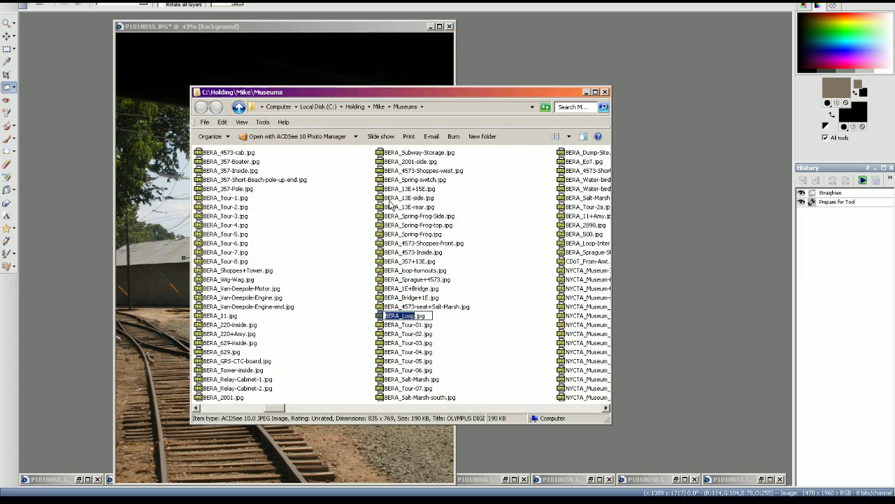
{"action": "key", "text": "alt+Tab"}
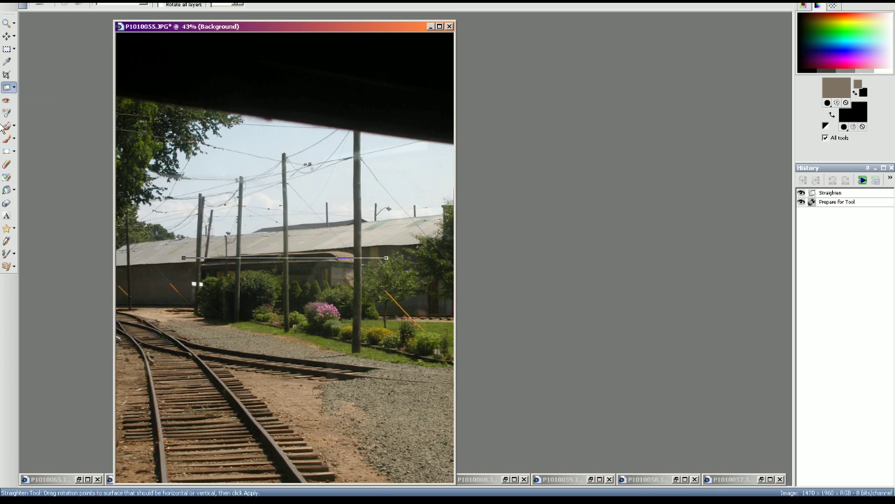
- Crop the P1010055 photo to a full-width 1470 × 1470 pixel square reaching the lower edge, cutting off the dark area above
{"action": "left_click", "coordinate": [10, 81]}
{"action": "left_click_drag", "start_coordinate": [283, 223], "coordinate": [207, 228]}
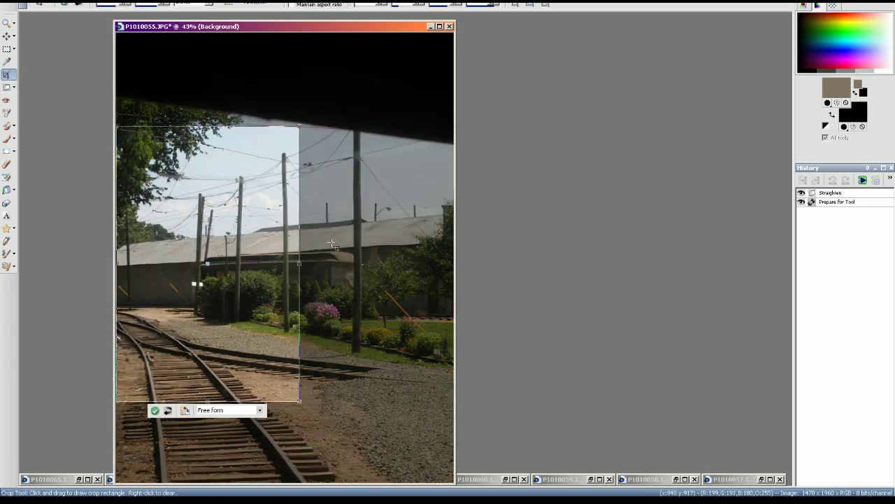
{"action": "left_click_drag", "start_coordinate": [301, 235], "coordinate": [458, 231]}
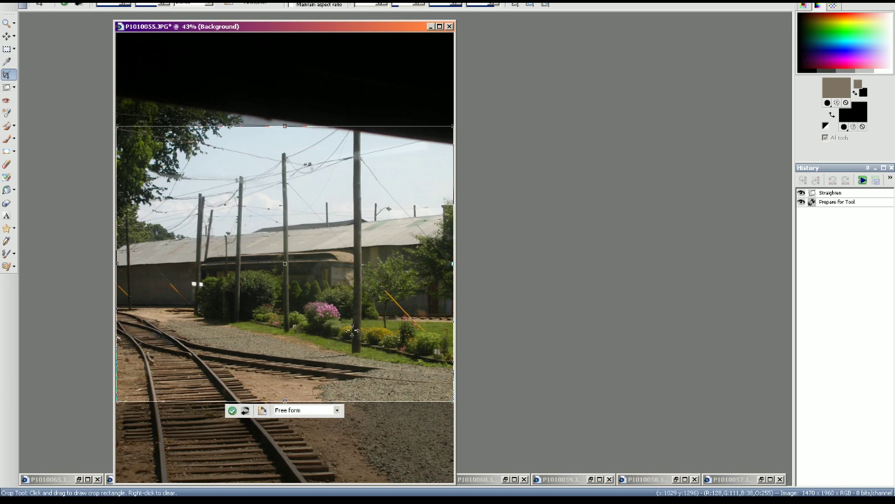
{"action": "left_click_drag", "start_coordinate": [337, 403], "coordinate": [337, 503]}
{"action": "key", "text": "alt+Tab"}
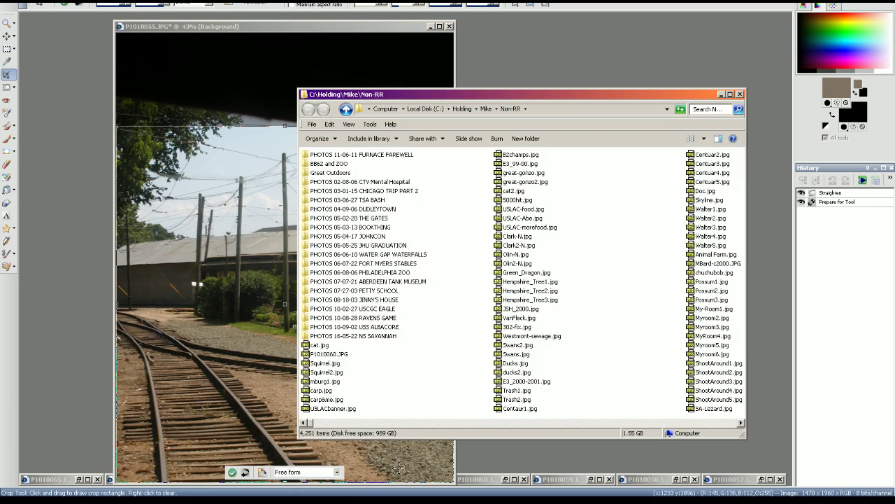
{"action": "left_click", "coordinate": [400, 467]}
{"action": "left_click_drag", "start_coordinate": [393, 482], "coordinate": [389, 462]}
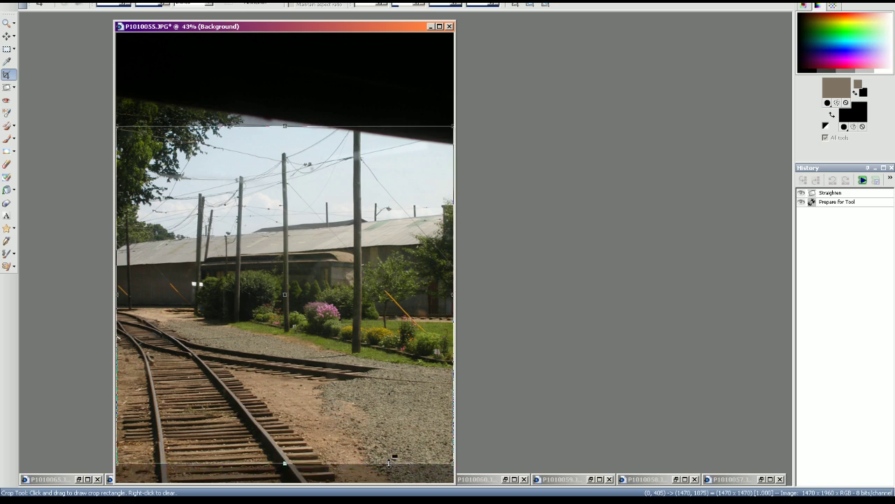
{"action": "left_click_drag", "start_coordinate": [369, 368], "coordinate": [367, 394]}
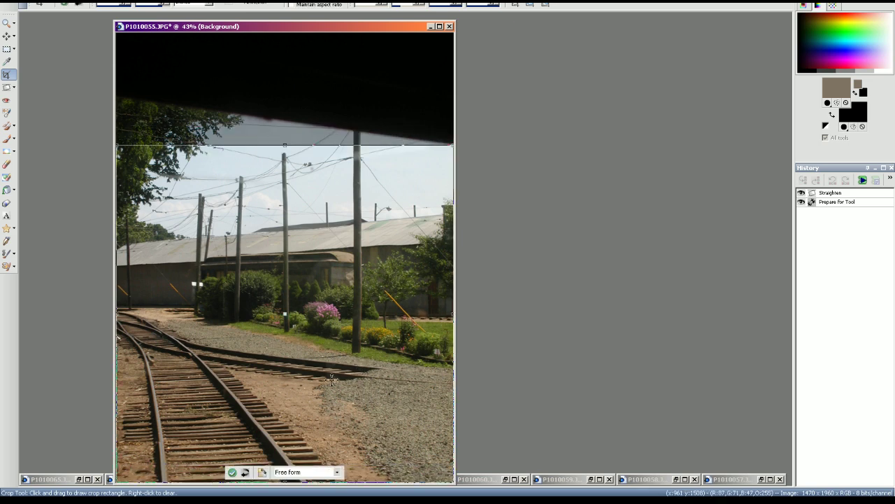
{"action": "left_click", "coordinate": [233, 472]}
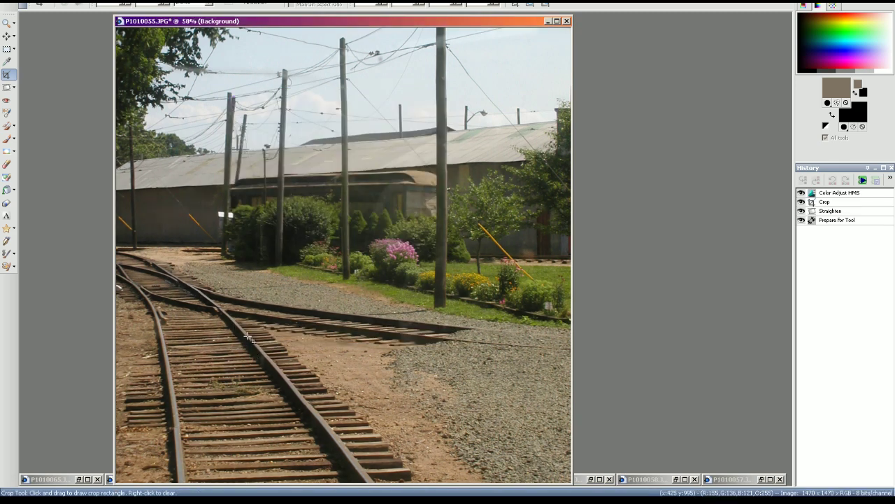
- Apply Red/Green/Blue at -2, -1 and -2 percent to the cropped track photo and adjust it with two Brightness/Contrast passes
{"action": "key", "text": "shift+u"}
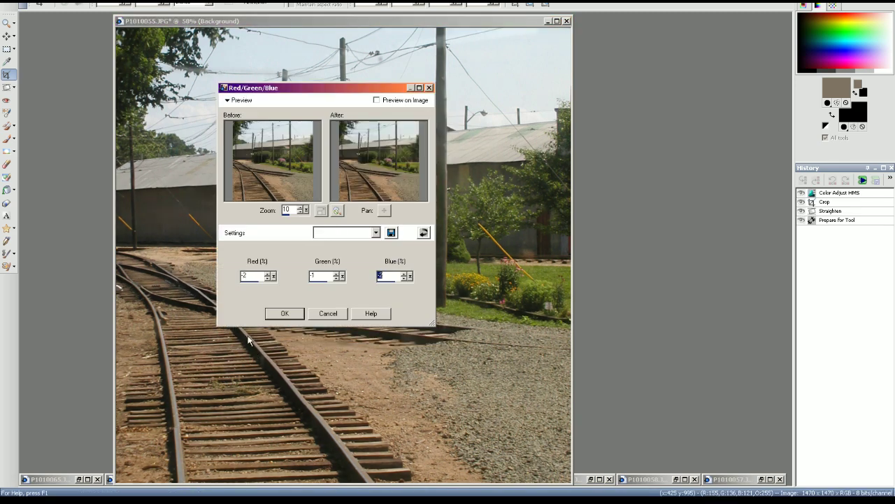
{"action": "key", "text": "Return"}
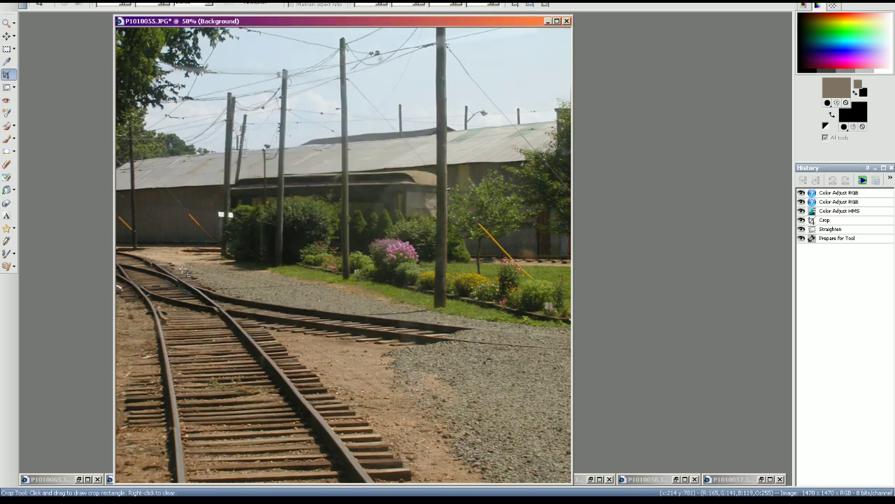
{"action": "key", "text": "shift+b"}
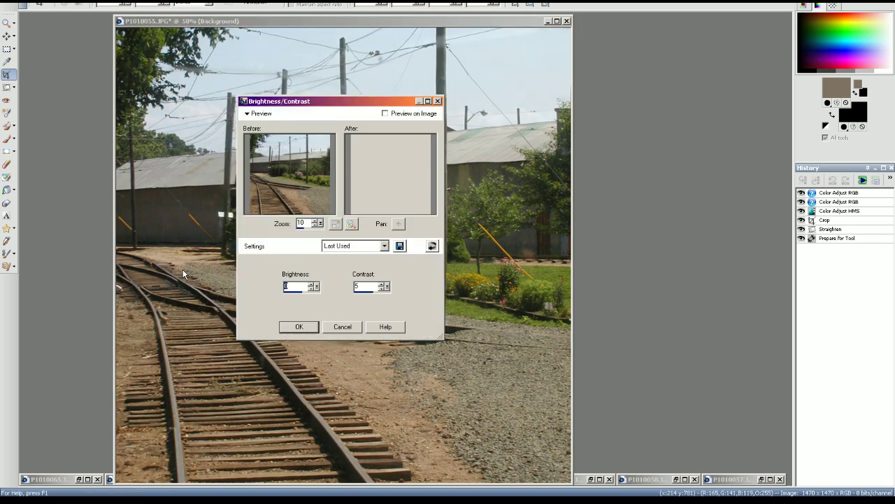
{"action": "key", "text": "Return"}
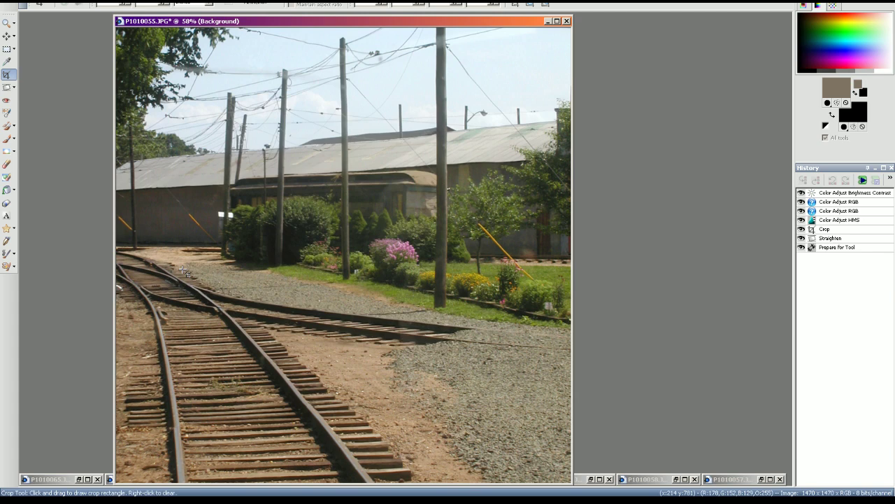
{"action": "key", "text": "shift+b"}
{"action": "key", "text": "Return"}
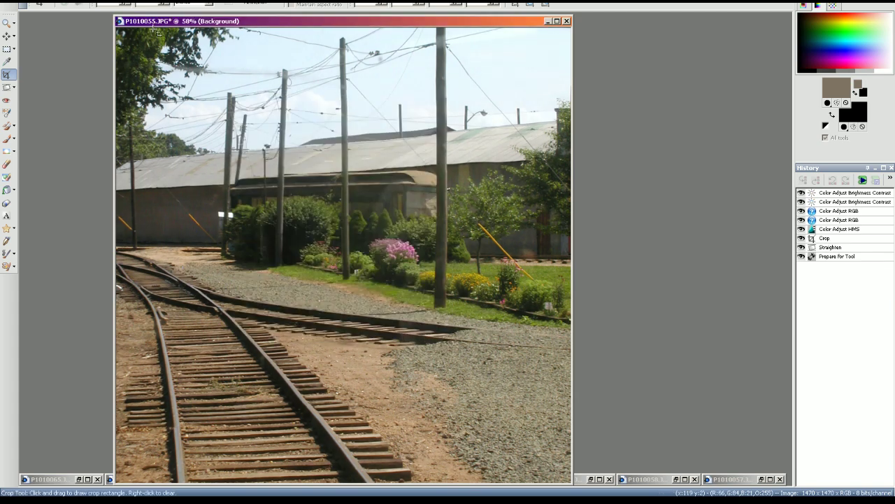
- Resize the cropped track photo to 1280 × 1280 pixels and sharpen it
{"action": "left_click", "coordinate": [70, 0]}
{"action": "left_click", "coordinate": [87, 19]}
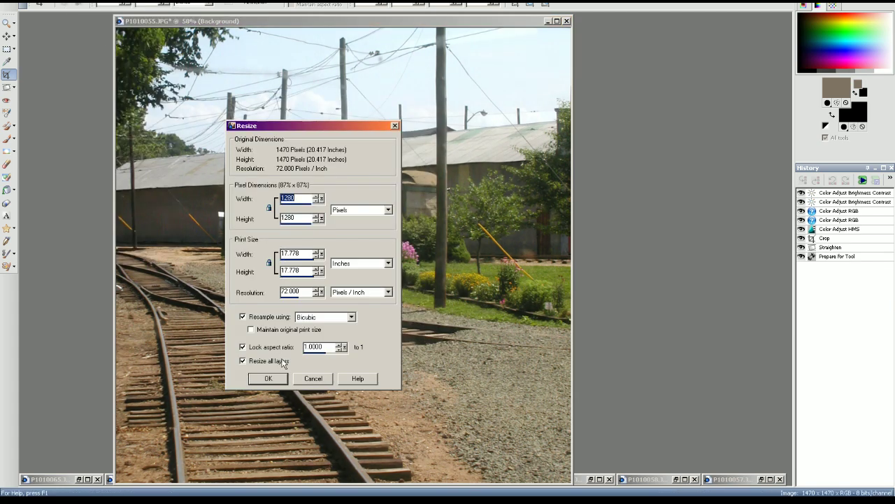
{"action": "key", "text": "Return"}
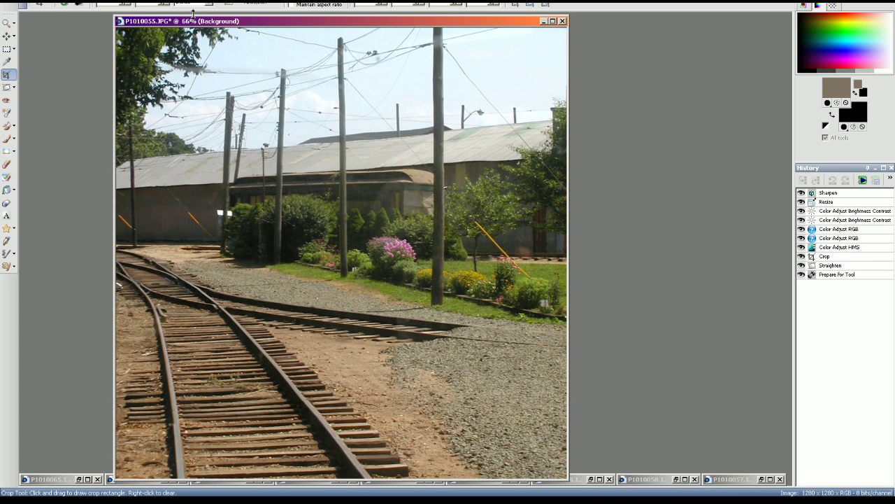
- Try to save the photo as a JPEG named BERA_West-Loop+carbarn without replacing the existing BERA_4573-seat+Salt-Marsh.jpg
{"action": "key", "text": "alt+f"}
{"action": "key", "text": "a"}
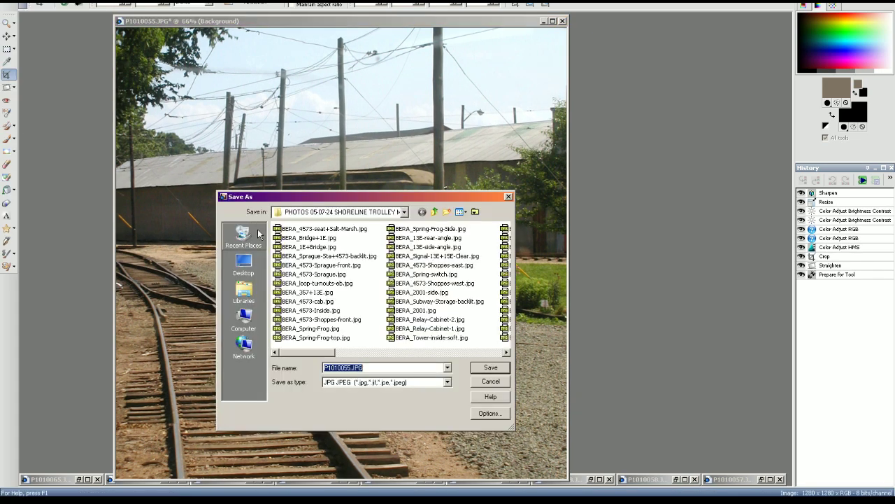
{"action": "left_click", "coordinate": [333, 237]}
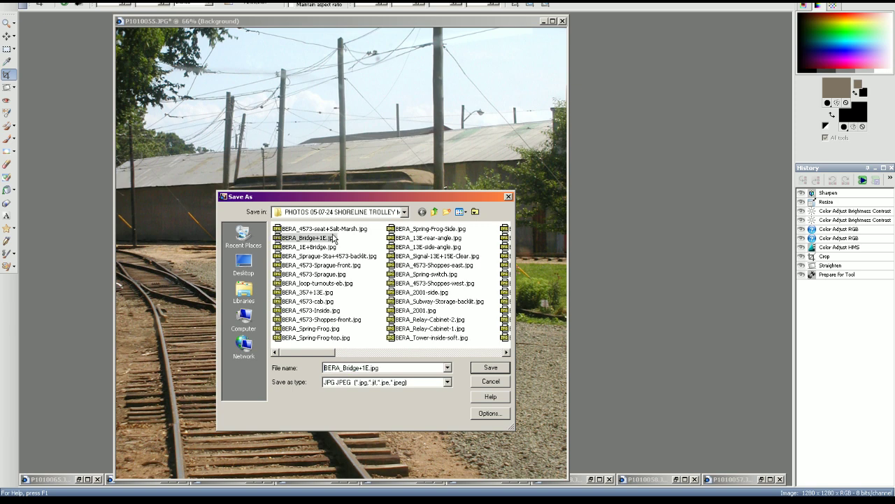
{"action": "key", "text": "Up"}
{"action": "left_click", "coordinate": [422, 368]}
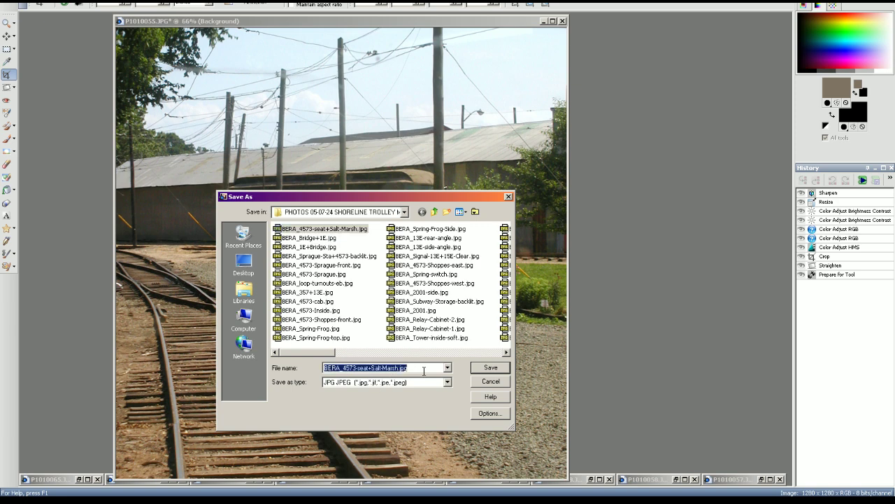
{"action": "type", "text": "BERA_Loop"}
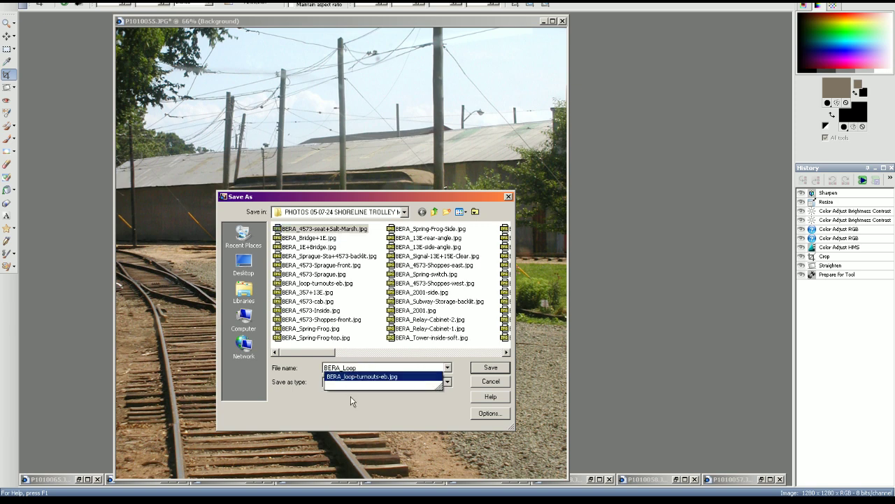
{"action": "key", "text": "Left"}
{"action": "key", "text": "Left"}
{"action": "key", "text": "Left"}
{"action": "key", "text": "Left"}
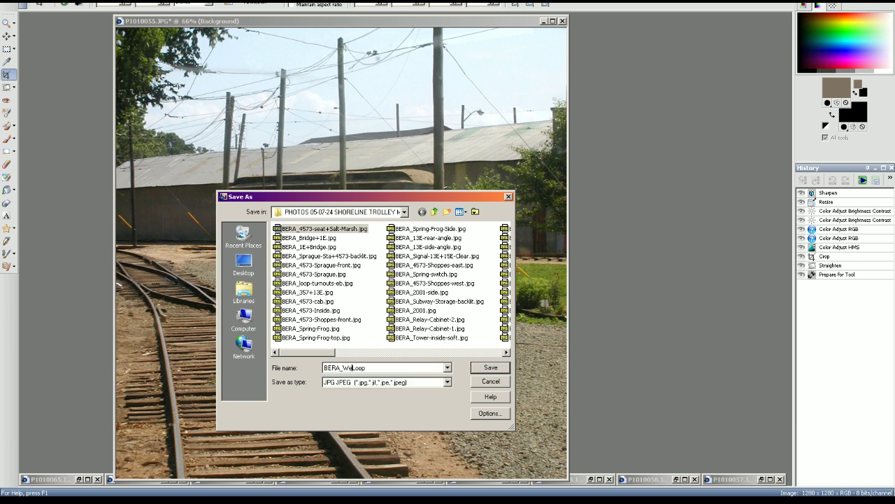
{"action": "type", "text": "West"}
{"action": "type", "text": "rn"}
{"action": "key", "text": "Return"}
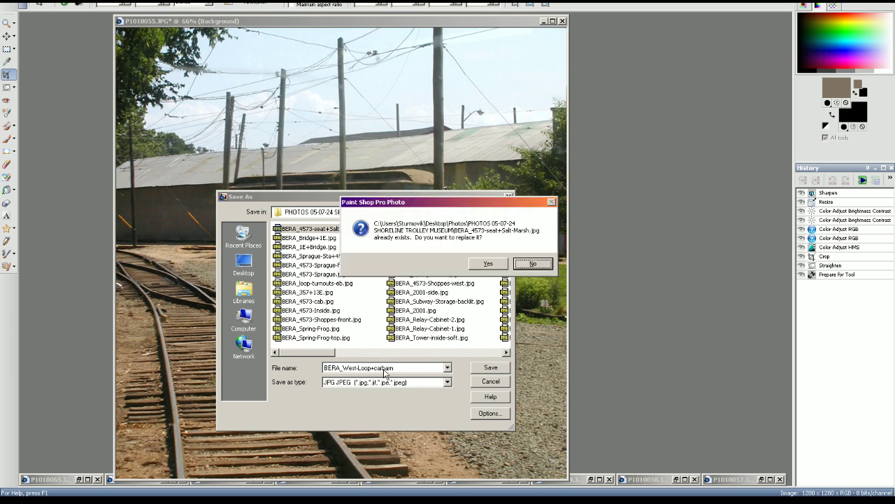
{"action": "left_click", "coordinate": [528, 264]}
- Append -eb to the file name, save the photo as BERA_West-Loop+carbarn-eb and close it
{"action": "left_click", "coordinate": [424, 371]}
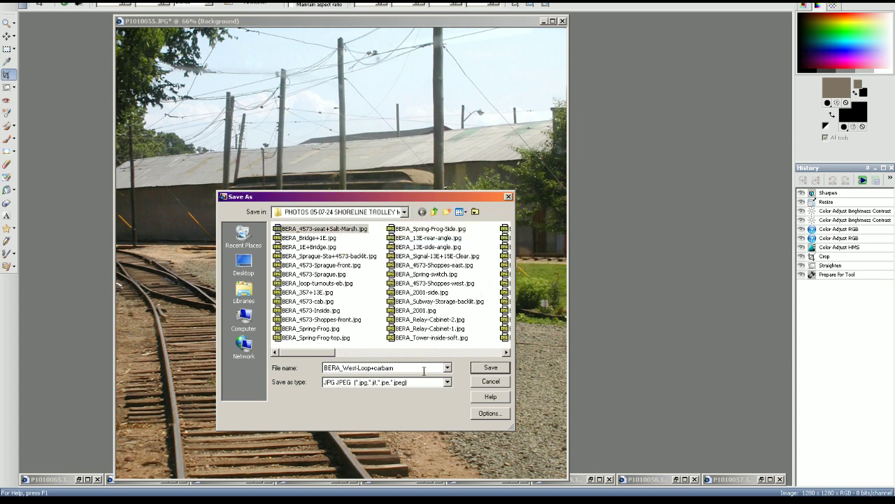
{"action": "type", "text": "-eb"}
{"action": "key", "text": "Return"}
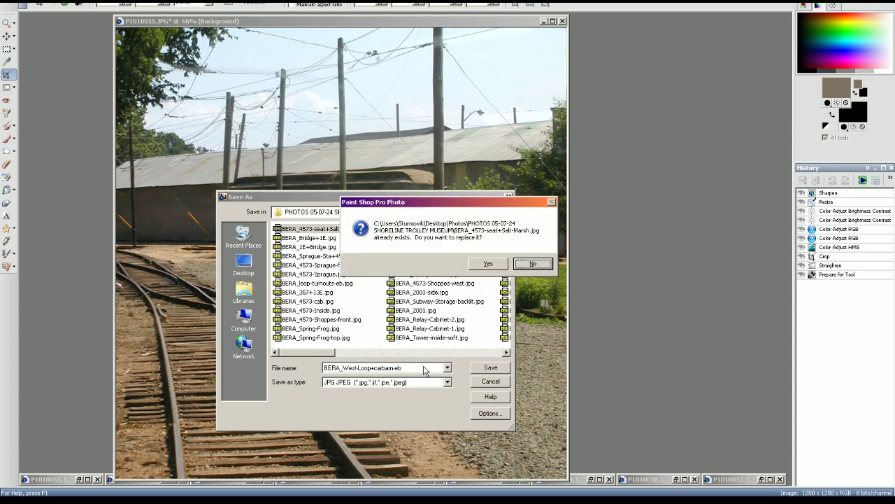
{"action": "left_click", "coordinate": [528, 264]}
{"action": "left_click", "coordinate": [491, 367]}
{"action": "key", "text": "alt+Tab"}
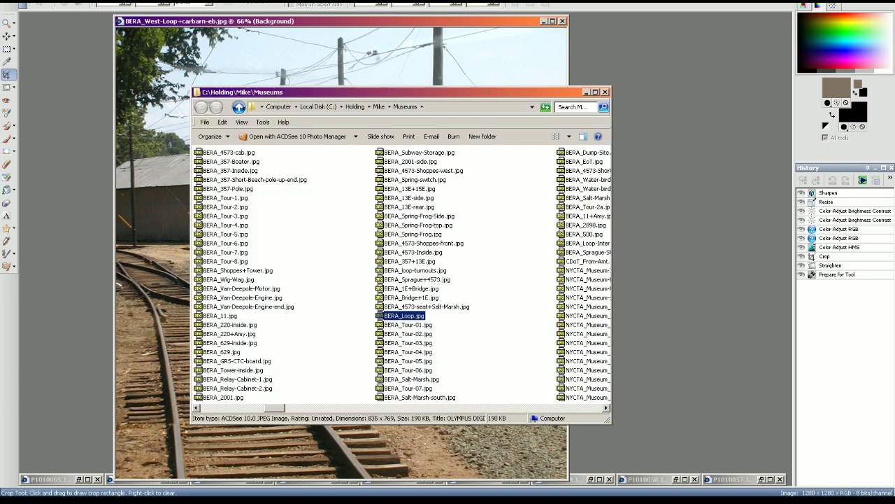
{"action": "key", "text": "alt+Tab"}
{"action": "left_click", "coordinate": [626, 136]}
{"action": "key", "text": "alt+Tab"}
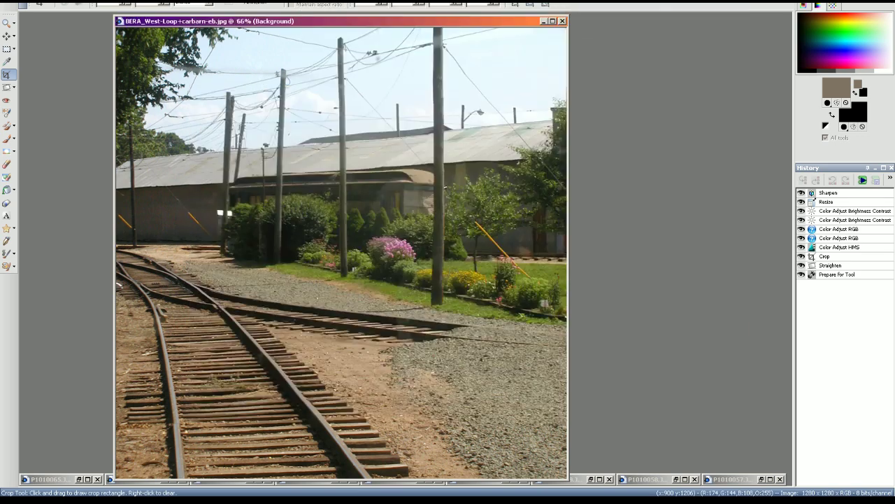
{"action": "left_click", "coordinate": [562, 21]}
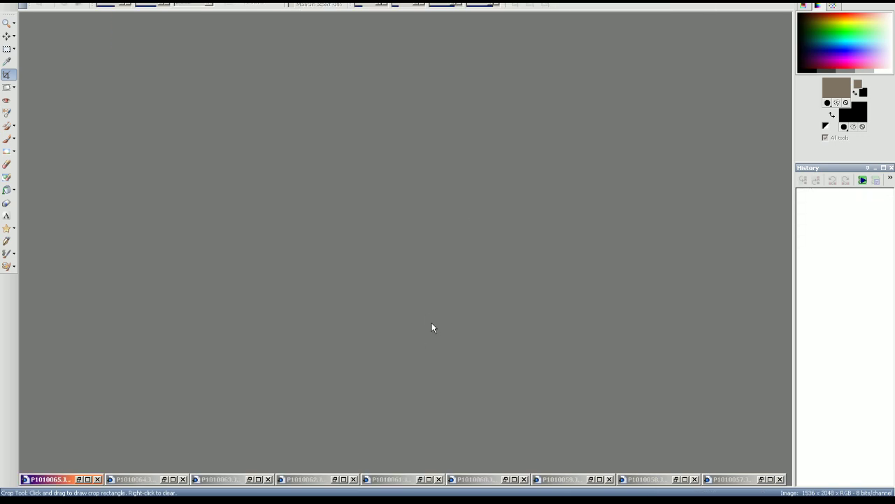
- Open the minimized photo P1010057.JPG and apply a Brightness/Contrast adjustment with contrast 5 and a Hue/Saturation/Lightness adjustment
{"action": "left_click", "coordinate": [763, 480]}
{"action": "left_click_drag", "start_coordinate": [303, 293], "coordinate": [225, 223]}
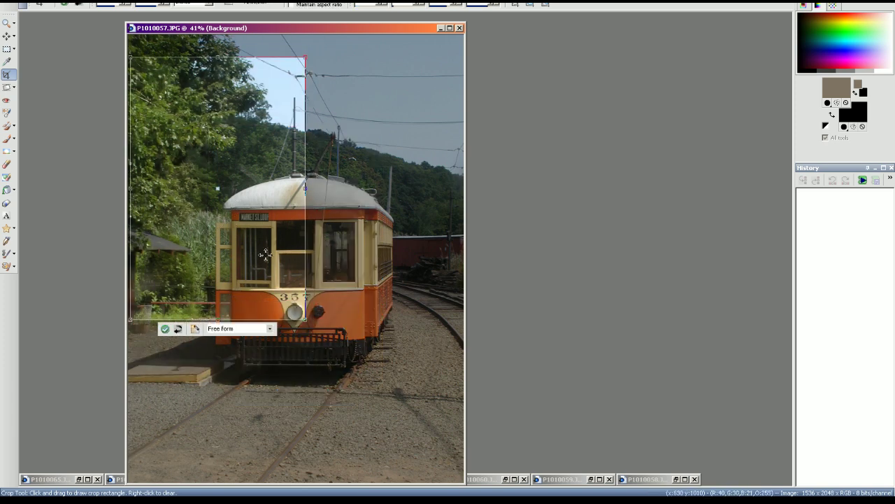
{"action": "key", "text": "shift+b"}
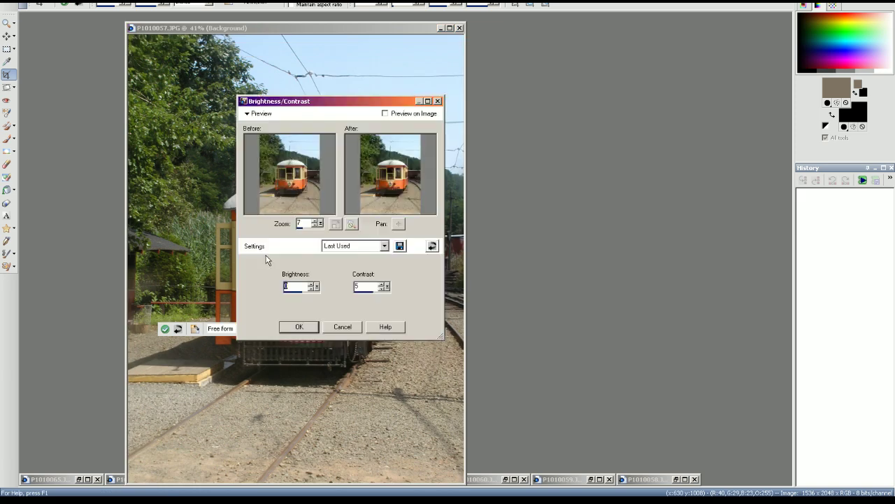
{"action": "key", "text": "Return"}
{"action": "key", "text": "shift+h"}
{"action": "key", "text": "Return"}
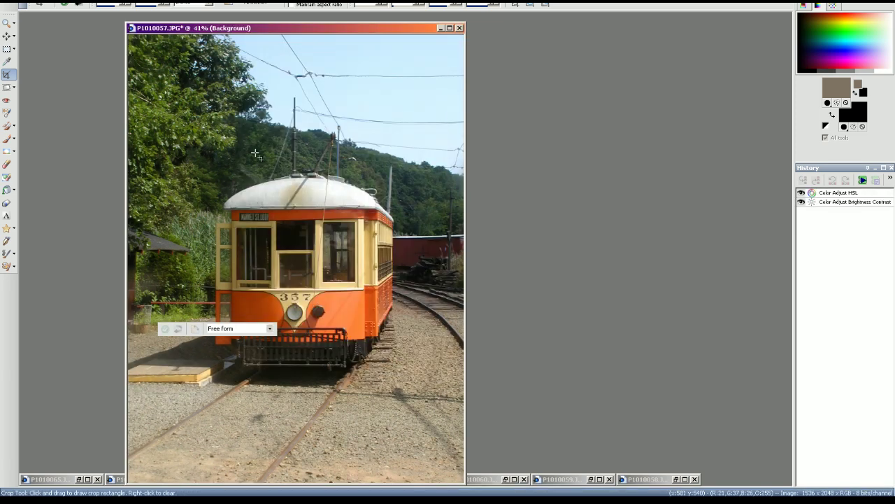
- Resize the orange trolley 357 photo to a width of 1000 pixels, keeping the aspect ratio, and sharpen it
{"action": "left_click", "coordinate": [70, 0]}
{"action": "left_click", "coordinate": [83, 18]}
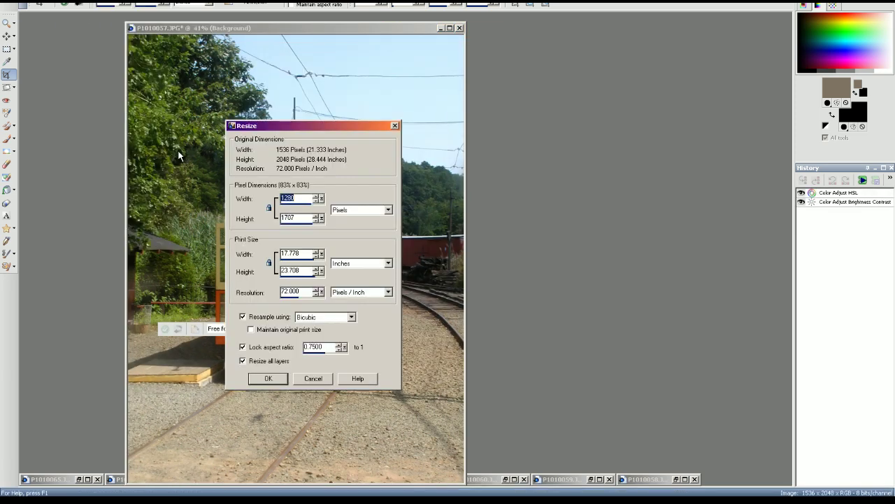
{"action": "type", "text": "1000"}
{"action": "left_click", "coordinate": [285, 382]}
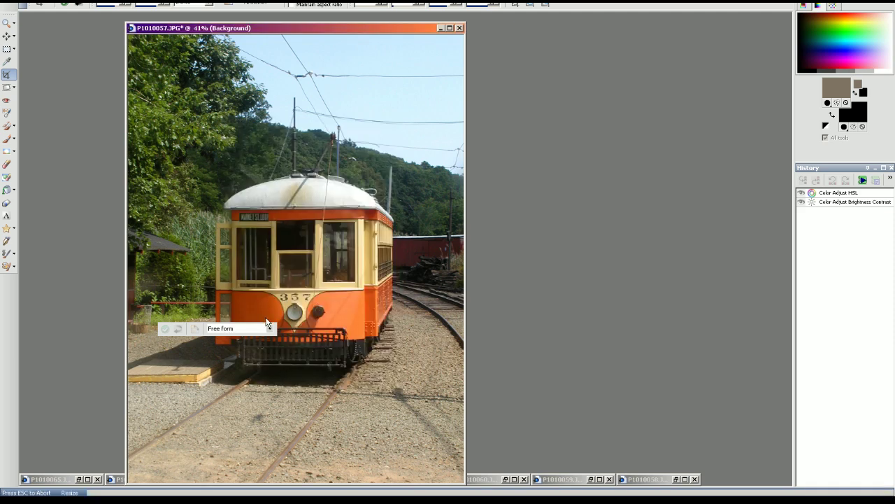
{"action": "left_click", "coordinate": [280, 2]}
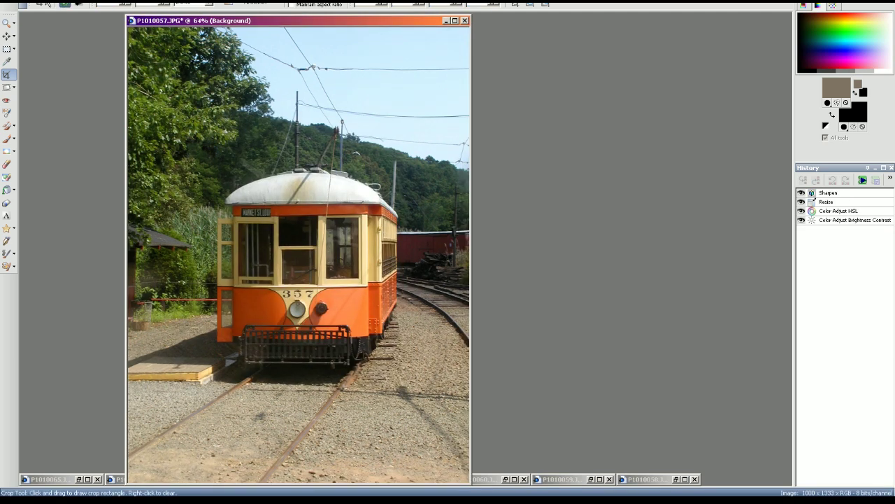
- Find the earlier photo of trolley 357 in the Museums folder and copy its file name BERA_357-Shoppes-end.jpg
{"action": "left_click", "coordinate": [11, 2]}
{"action": "left_click", "coordinate": [34, 55]}
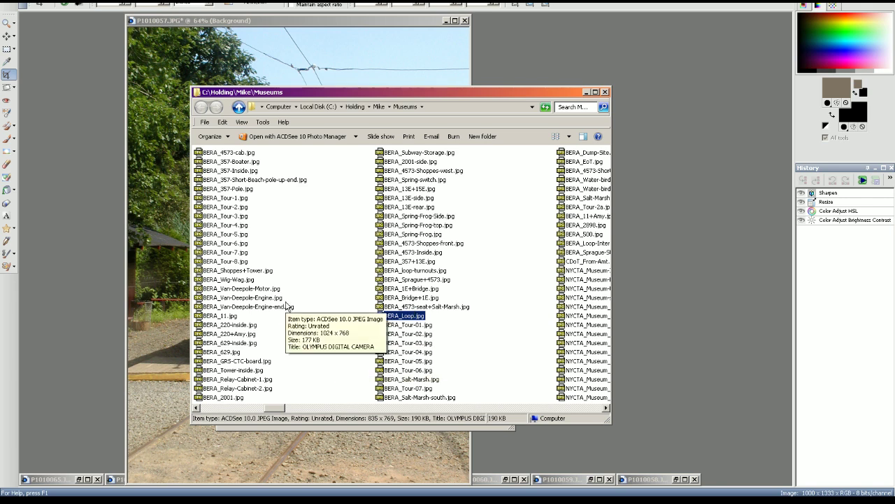
{"action": "left_click", "coordinate": [242, 173]}
{"action": "double_click", "coordinate": [243, 177]}
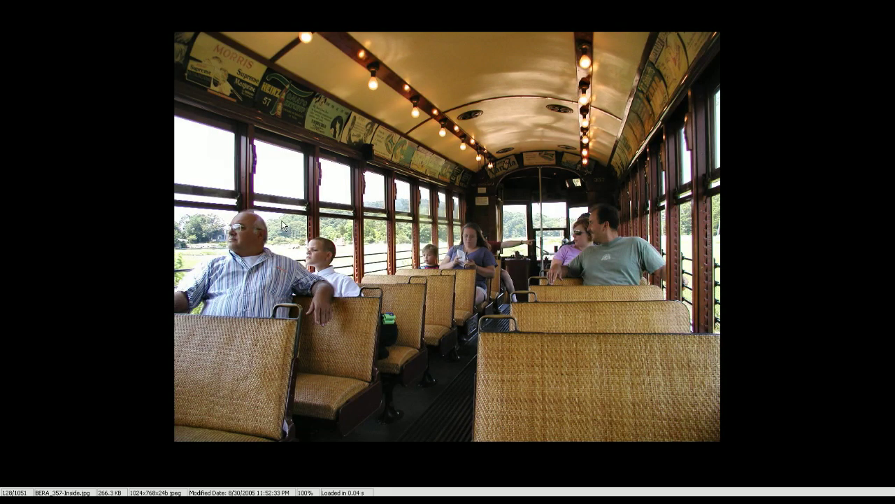
{"action": "scroll", "coordinate": [281, 220], "scroll_direction": "down", "scroll_amount": 1}
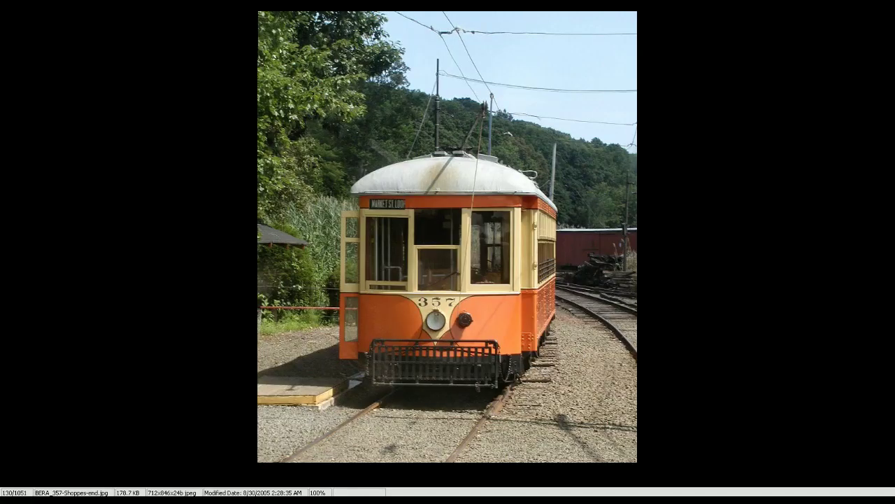
{"action": "key", "text": "F2"}
{"action": "key", "text": "ctrl+c"}
{"action": "left_click", "coordinate": [531, 243]}
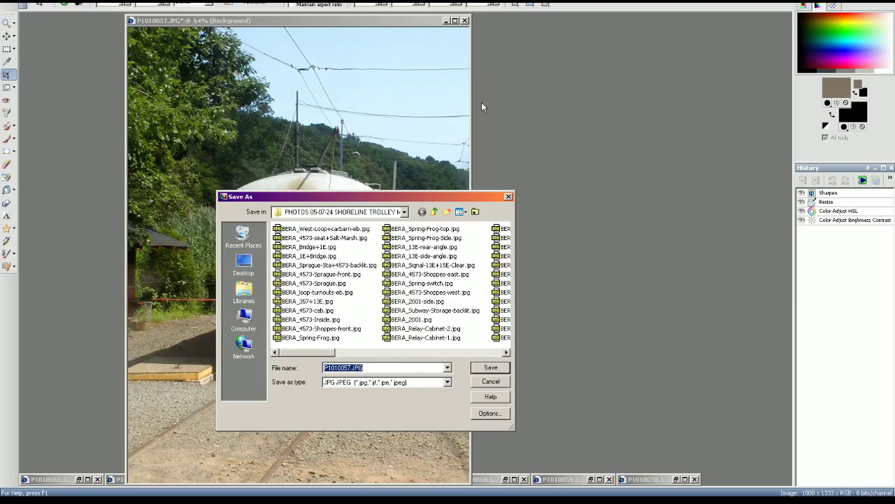
- Save the trolley 357 photo under the copied name changed to BERA_357+Shoppes-Station
{"action": "key", "text": "ctrl+v"}
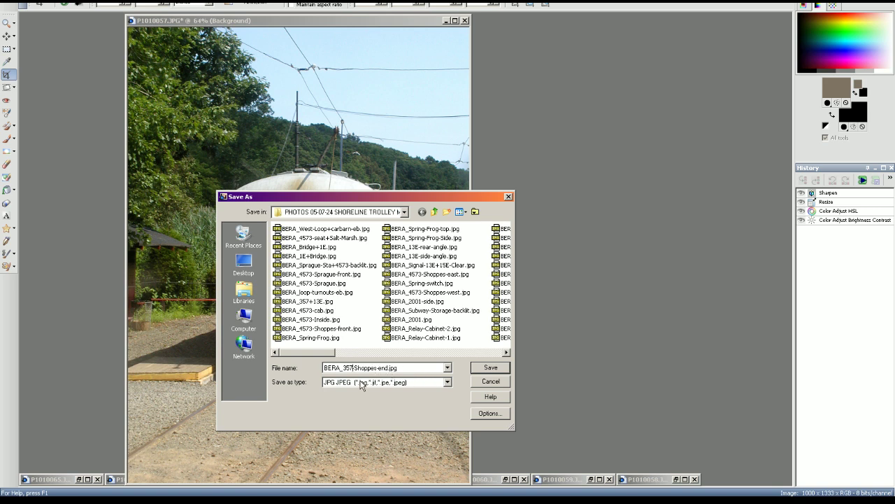
{"action": "key", "text": "BackSpace"}
{"action": "type", "text": "+"}
{"action": "left_click_drag", "start_coordinate": [380, 367], "coordinate": [400, 367]}
{"action": "key", "text": "BackSpace"}
{"action": "type", "text": "Station"}
{"action": "key", "text": "Return"}
- Check the newly saved file in the PHOTOS 05-07-24 SHORELINE TROLLEY MUSEUM folder and close the trolley 357 photo
{"action": "key", "text": "alt+Tab"}
{"action": "key", "text": "alt+Tab"}
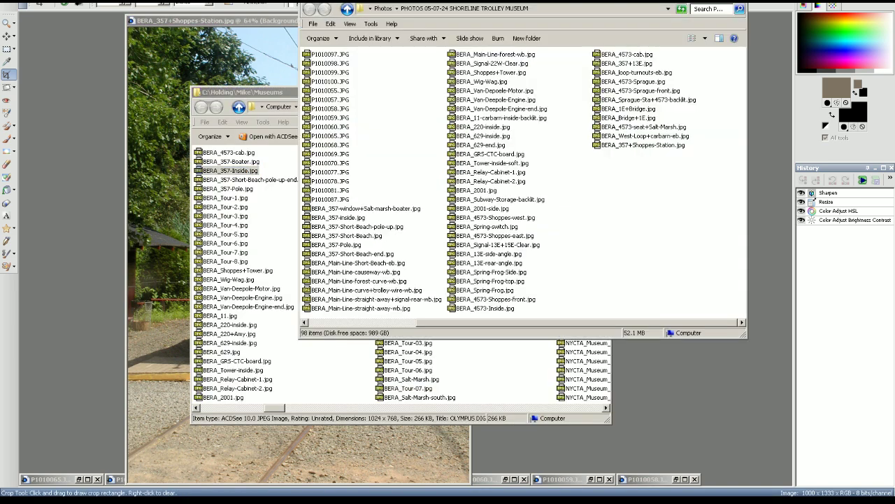
{"action": "left_click", "coordinate": [643, 144]}
{"action": "key", "text": "alt+Tab"}
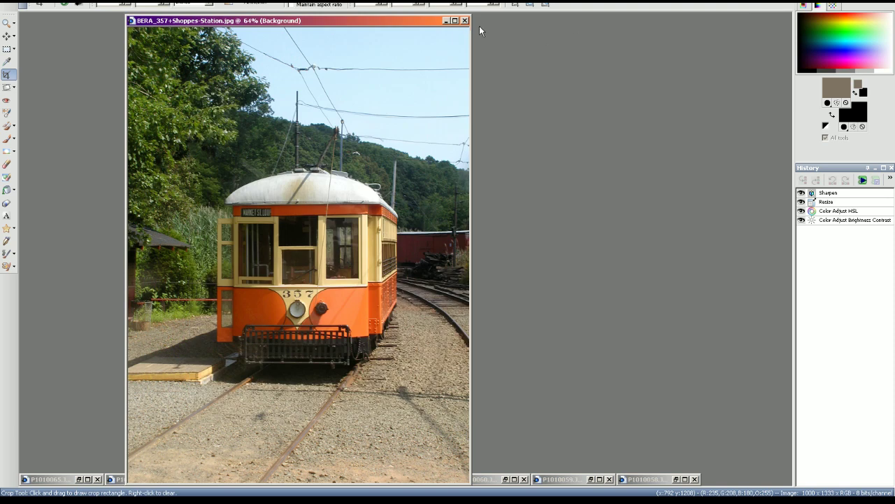
{"action": "left_click", "coordinate": [464, 21]}
- Open the minimized photo P1010058.JPG, try to straighten it and undo the attempt
{"action": "left_click", "coordinate": [675, 479]}
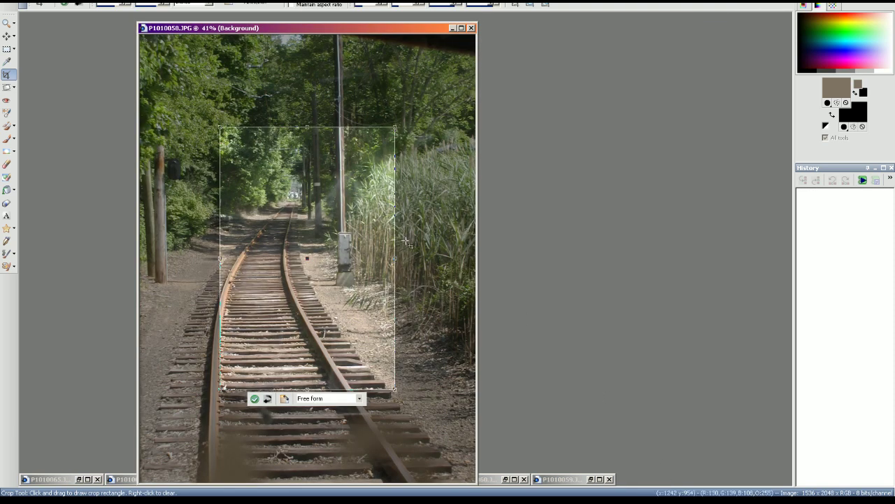
{"action": "left_click", "coordinate": [5, 73]}
{"action": "left_click", "coordinate": [6, 86]}
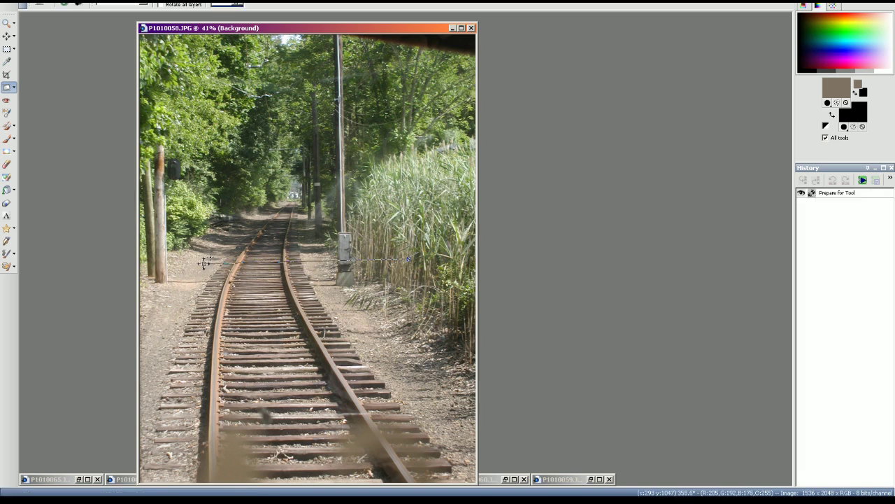
{"action": "left_click", "coordinate": [81, 4]}
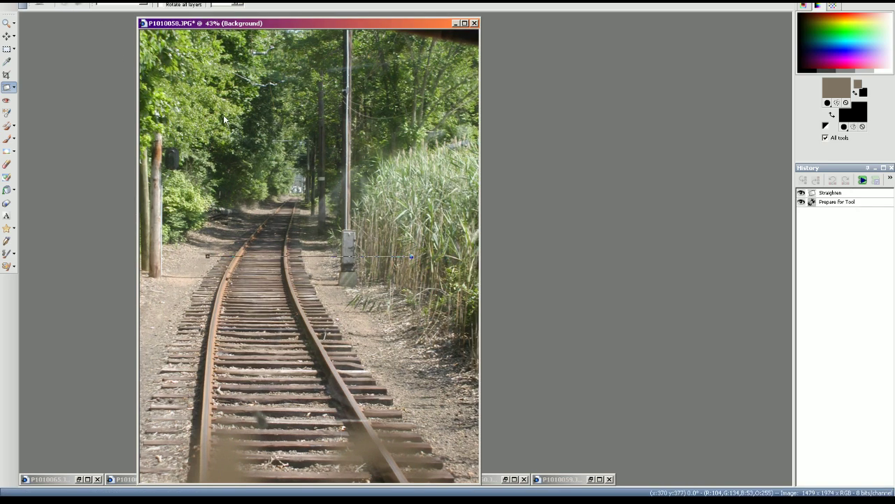
{"action": "key", "text": "ctrl+z"}
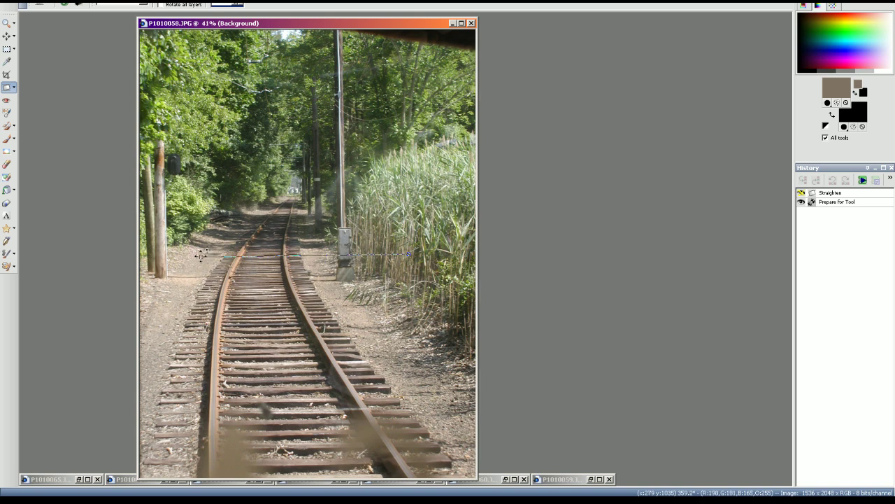
- Straighten the railway track photo with a slighter rotation and apply a Hue/Saturation/Lightness adjustment
{"action": "left_click", "coordinate": [65, 5]}
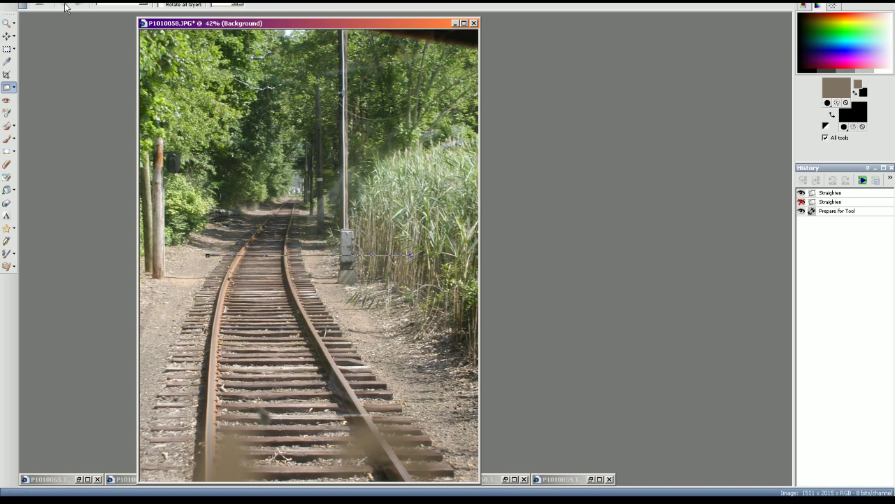
{"action": "key", "text": "shift+h"}
{"action": "key", "text": "Return"}
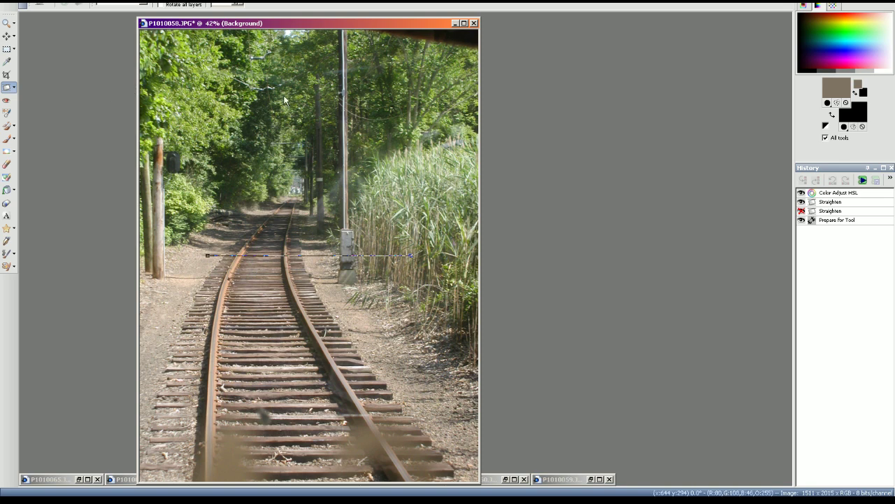
- Crop the track photo to 1355 x 1810 pixels, cutting off its right and bottom edges, and sharpen it
{"action": "left_click", "coordinate": [13, 82]}
{"action": "mouse_move", "coordinate": [141, 32]}
{"action": "left_mouse_down"}
{"action": "mouse_move", "coordinate": [318, 297]}
{"action": "mouse_move", "coordinate": [444, 280]}
{"action": "left_mouse_up"}
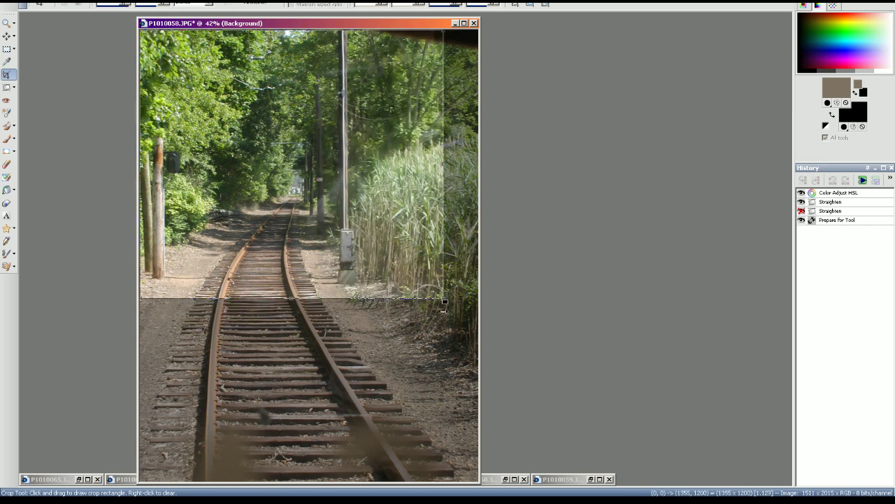
{"action": "left_click_drag", "start_coordinate": [391, 298], "coordinate": [367, 434]}
{"action": "left_click", "coordinate": [239, 445]}
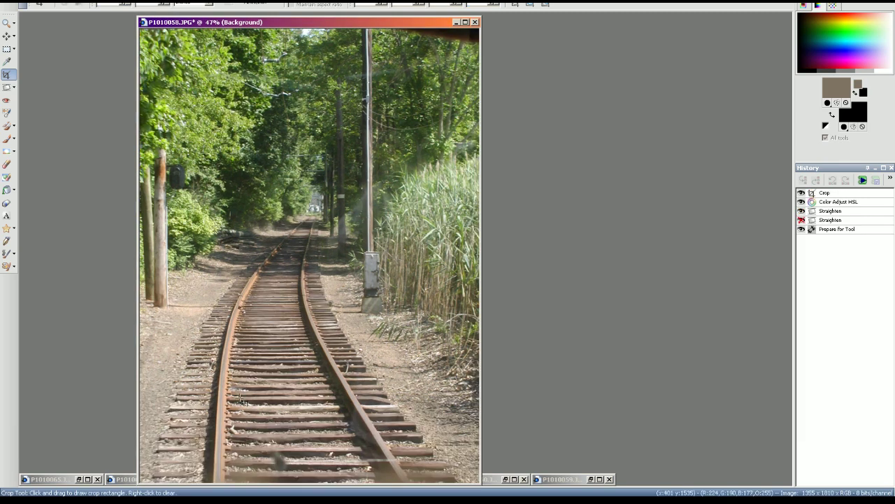
{"action": "left_click", "coordinate": [280, 1]}
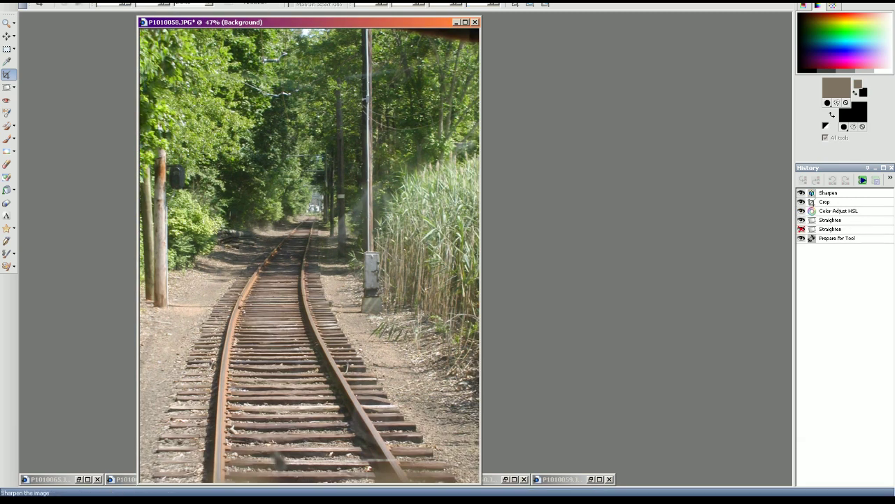
{"action": "left_click", "coordinate": [70, 1]}
{"action": "left_click", "coordinate": [93, 31]}
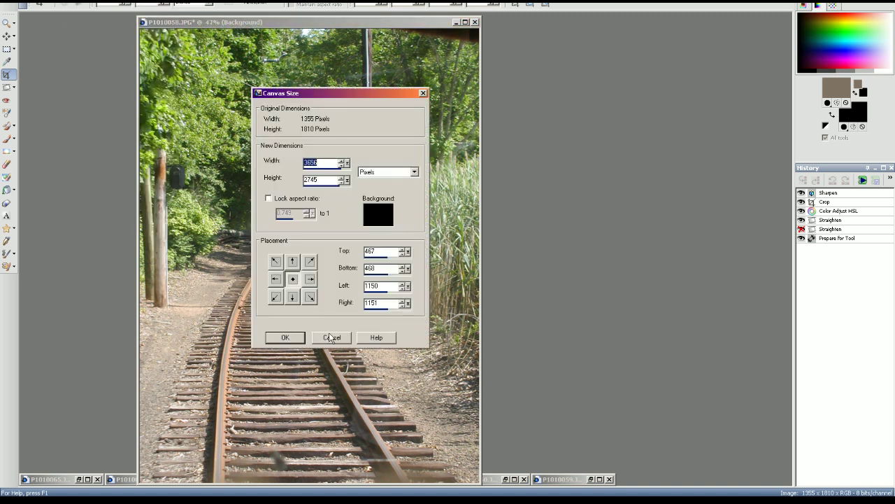
{"action": "left_click", "coordinate": [332, 338]}
- Resize the track photo to a width of 1000 pixels, keeping the aspect ratio
{"action": "left_click", "coordinate": [77, 2]}
{"action": "left_click", "coordinate": [83, 18]}
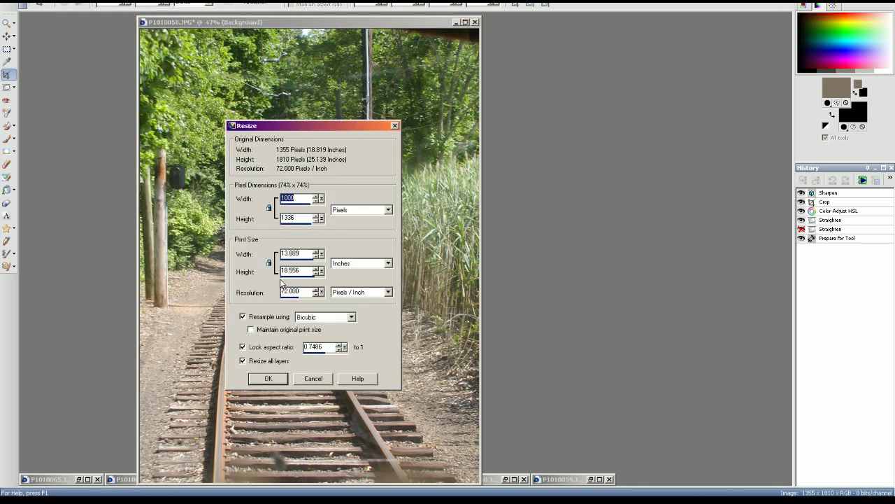
{"action": "left_click", "coordinate": [269, 377]}
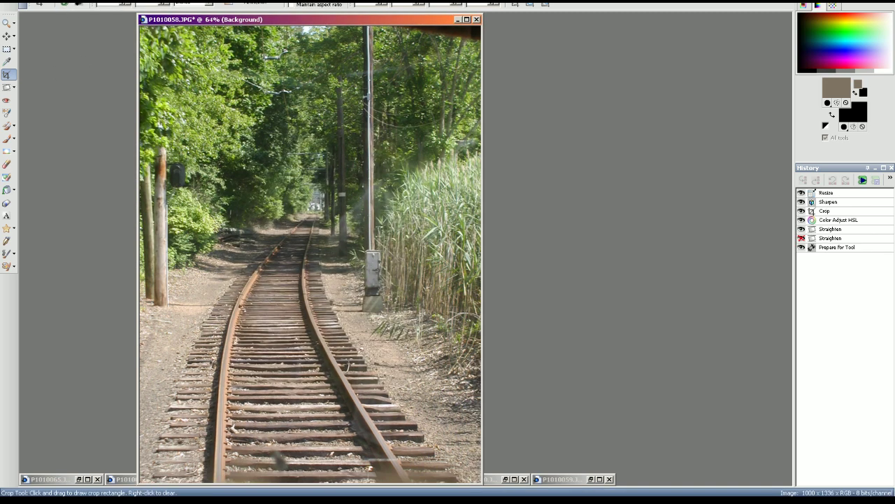
- Save the track photo as BERA_Signal-22W-rear+Main-Line, basing the name on the existing BERA_Signal-22W-Clear.jpg and accepting the replace prompt
{"action": "left_click", "coordinate": [9, 1]}
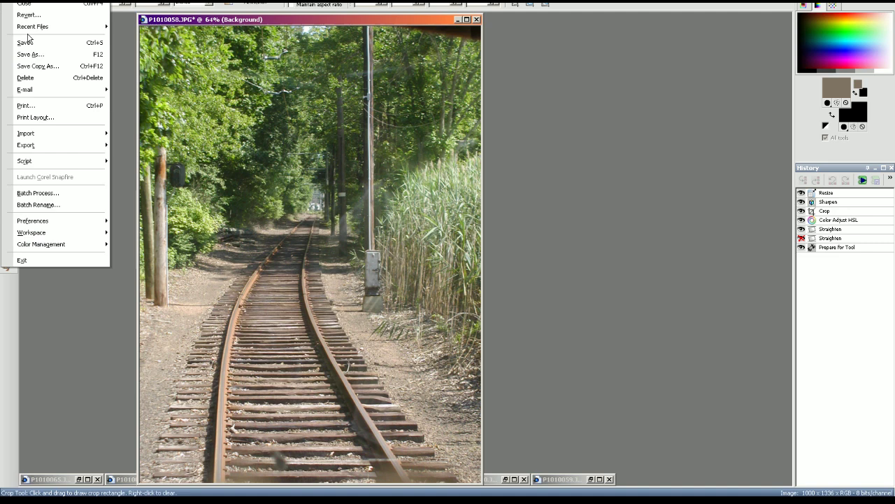
{"action": "left_click", "coordinate": [57, 60]}
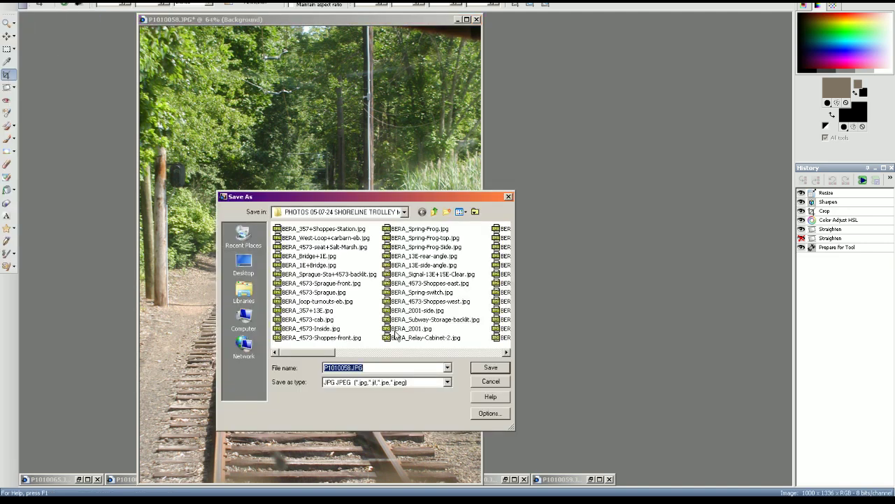
{"action": "left_click", "coordinate": [366, 354]}
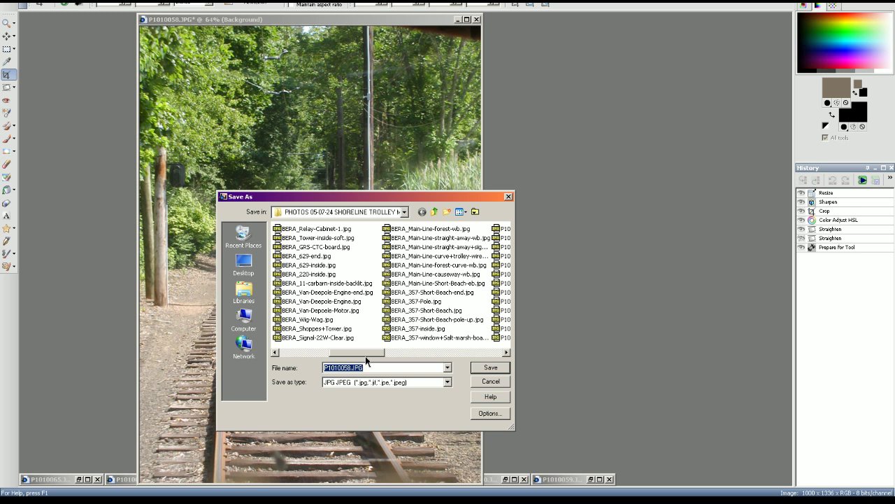
{"action": "left_click", "coordinate": [346, 338]}
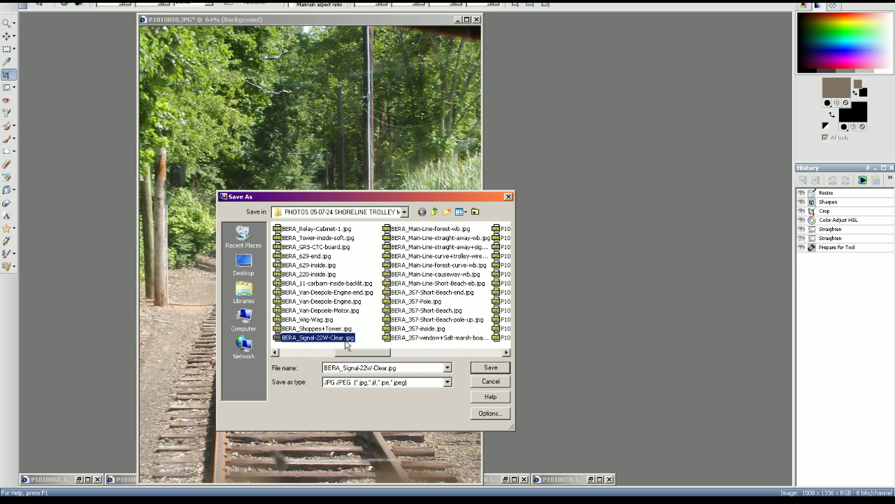
{"action": "left_click_drag", "start_coordinate": [397, 370], "coordinate": [375, 368]}
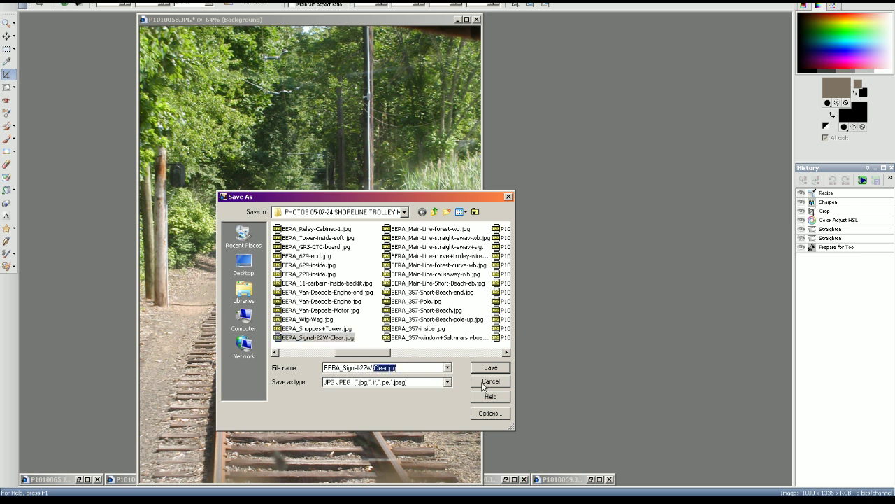
{"action": "type", "text": "rear+Main-Line"}
{"action": "left_click", "coordinate": [490, 369]}
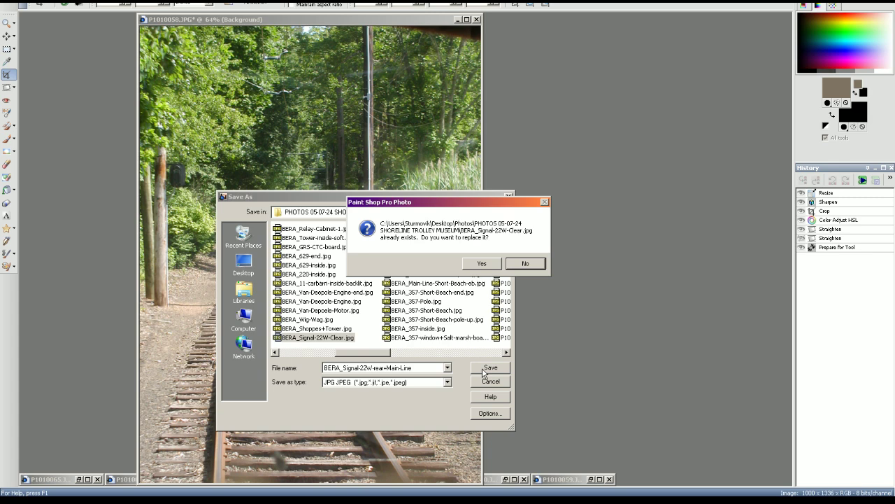
{"action": "left_click", "coordinate": [479, 266]}
- In the SHORELINE TROLLEY MUSEUM photo folder, rename BERA_13E-side-angle.jpg as BERA_Signal-13E-side-angle.jpg
{"action": "left_click", "coordinate": [266, 501]}
{"action": "left_click", "coordinate": [266, 500]}
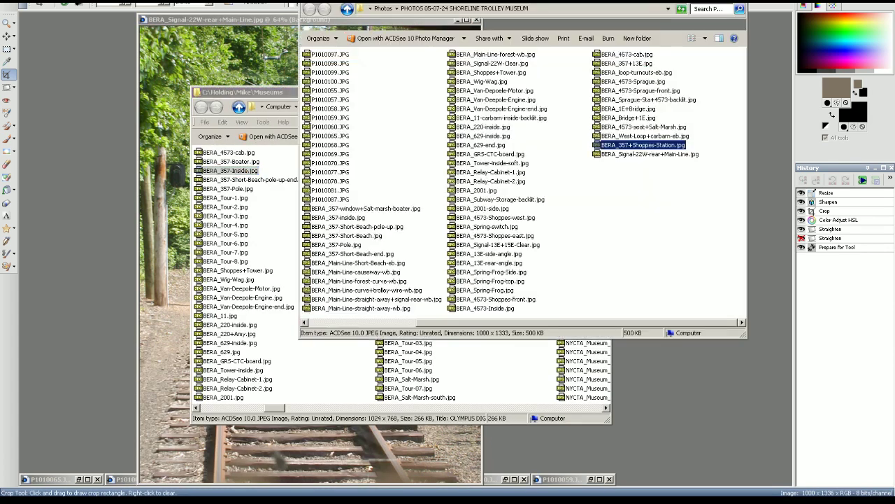
{"action": "left_click", "coordinate": [663, 155]}
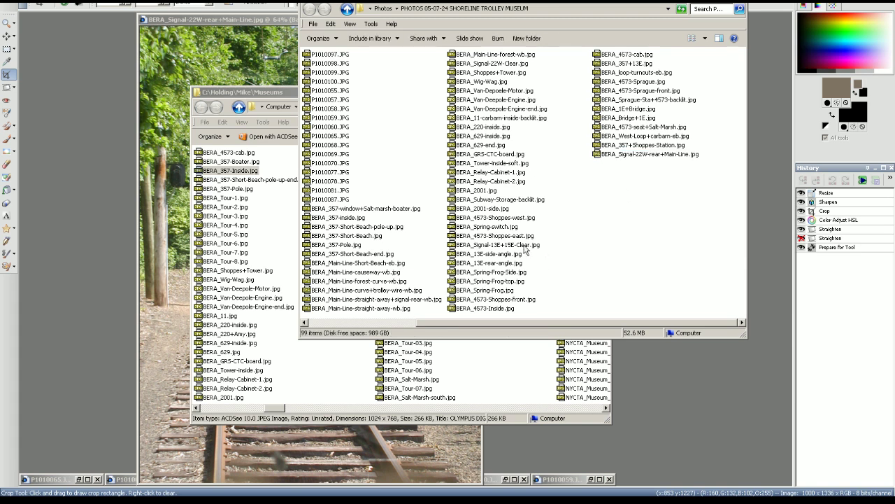
{"action": "left_click", "coordinate": [487, 254]}
{"action": "left_click", "coordinate": [487, 254]}
{"action": "left_click", "coordinate": [475, 254]}
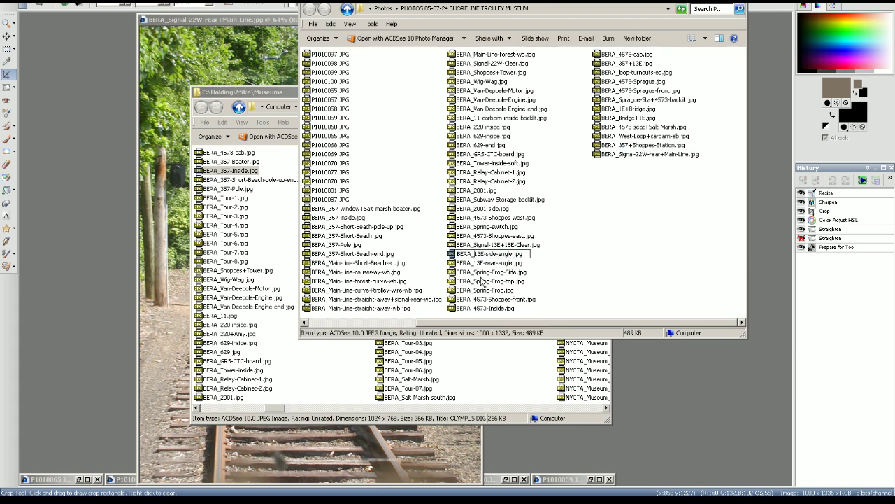
{"action": "type", "text": "Signal-"}
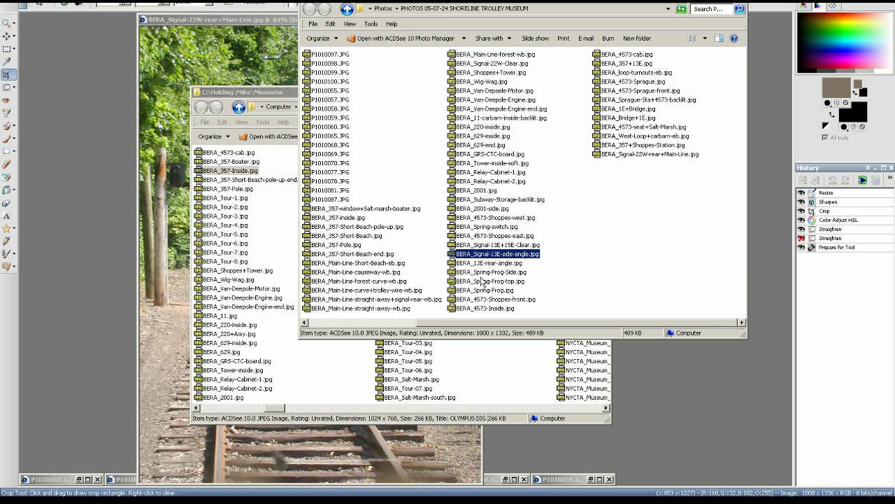
- Rename BERA_13E-rear-angle.jpg as BERA_Signal-13E-rear-angle.jpg
{"action": "key", "text": "Tab"}
{"action": "key", "text": "Home"}
{"action": "key", "text": "Right"}
{"action": "key", "text": "Right"}
{"action": "key", "text": "Right"}
{"action": "key", "text": "Right"}
{"action": "key", "text": "Right"}
{"action": "type", "text": "Signal-"}
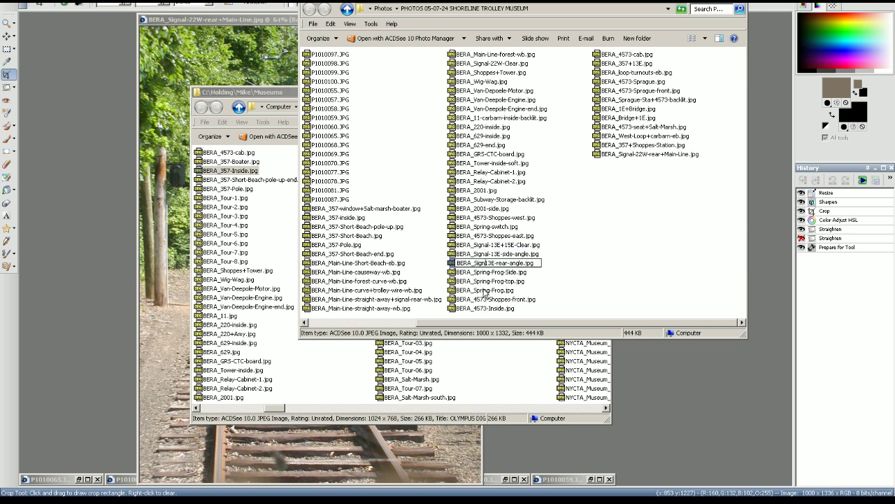
{"action": "key", "text": "Return"}
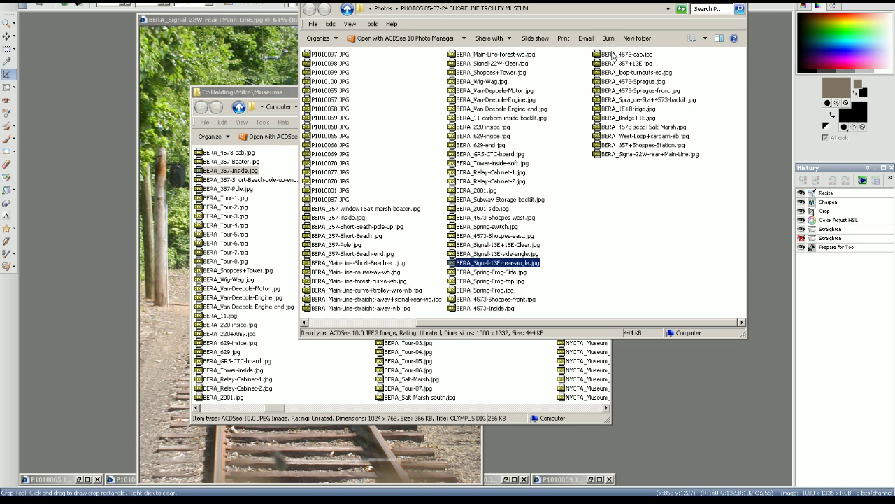
- Rename BERA_1E+Bridge.jpg as BERA_Signal-1E+Bridge.jpg
{"action": "left_click", "coordinate": [633, 109]}
{"action": "key", "text": "F2"}
{"action": "left_click", "coordinate": [623, 109]}
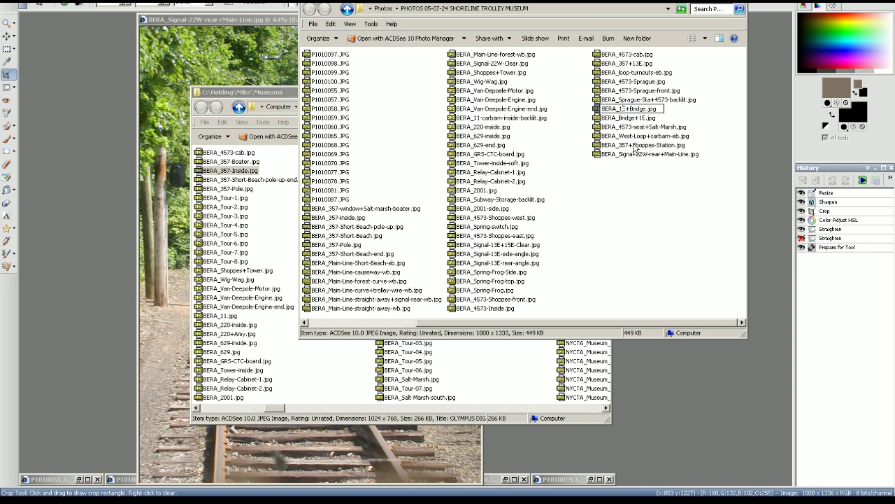
{"action": "type", "text": "Signal-"}
- Rename BERA_Bridge+1E.jpg as BERA_Bridge+Signal-1E.jpg
{"action": "left_click", "coordinate": [645, 118], "text": "ctrl"}
{"action": "left_click", "coordinate": [645, 119]}
{"action": "key", "text": "F2"}
{"action": "key", "text": "Home"}
{"action": "key", "text": "Right"}
{"action": "key", "text": "Right"}
{"action": "key", "text": "Right"}
{"action": "key", "text": "Right"}
{"action": "key", "text": "Right"}
{"action": "key", "text": "Right"}
{"action": "key", "text": "Right"}
{"action": "key", "text": "Right"}
{"action": "key", "text": "Right"}
{"action": "key", "text": "Right"}
{"action": "key", "text": "Right"}
{"action": "key", "text": "Right"}
{"action": "type", "text": "Signal-"}
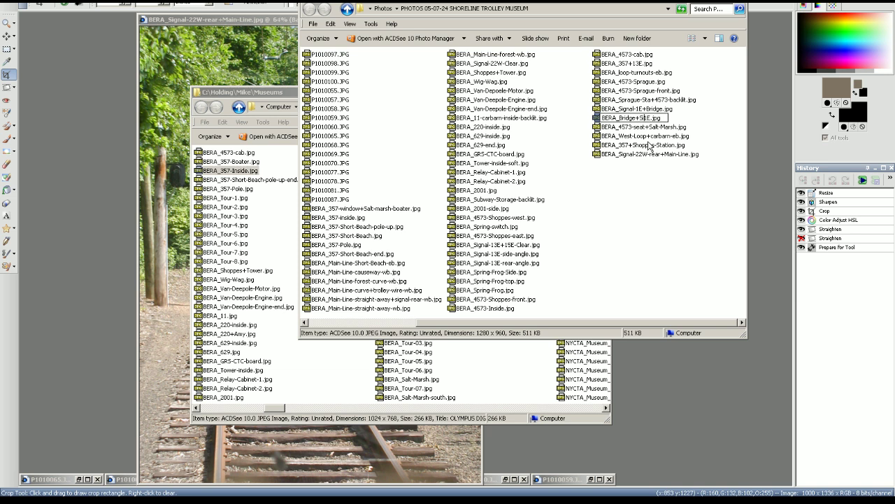
{"action": "key", "text": "Return"}
{"action": "left_click", "coordinate": [616, 253]}
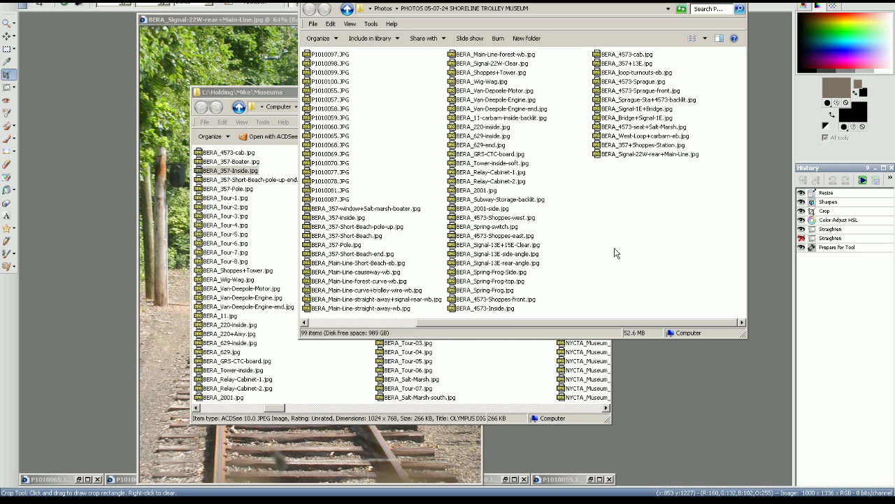
- Return to the image editor and close the saved photo BERA_Signal-22W-rear+Main-Line.jpg
{"action": "left_click", "coordinate": [635, 156]}
{"action": "left_click", "coordinate": [635, 216]}
{"action": "left_click", "coordinate": [537, 2]}
{"action": "left_click", "coordinate": [479, 20]}
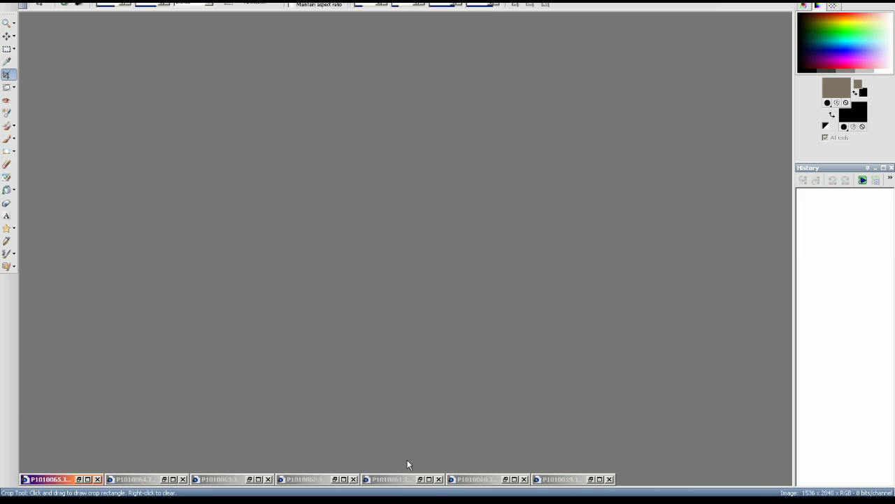
- Open P1010059.JPG and crop it to about 1081 × 1441 pixels around the track and signal, removing the dark edge above
{"action": "double_click", "coordinate": [570, 478]}
{"action": "left_click_drag", "start_coordinate": [351, 320], "coordinate": [271, 274]}
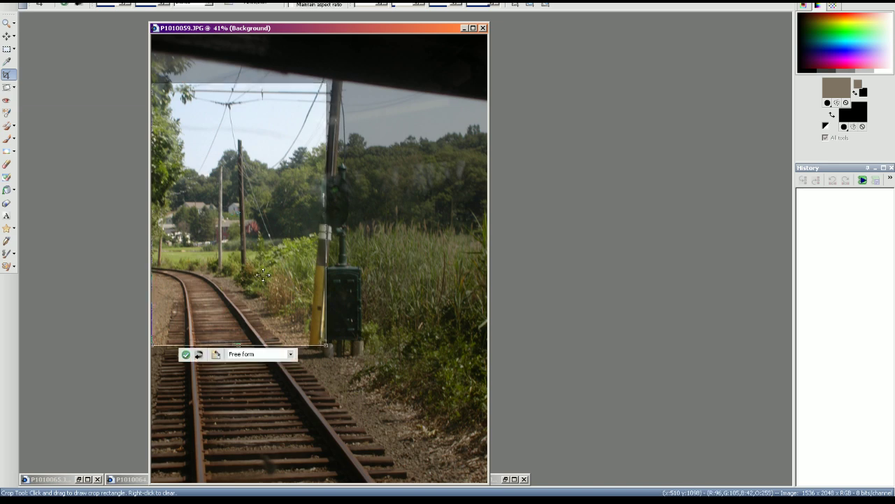
{"action": "left_click_drag", "start_coordinate": [310, 345], "coordinate": [297, 398]}
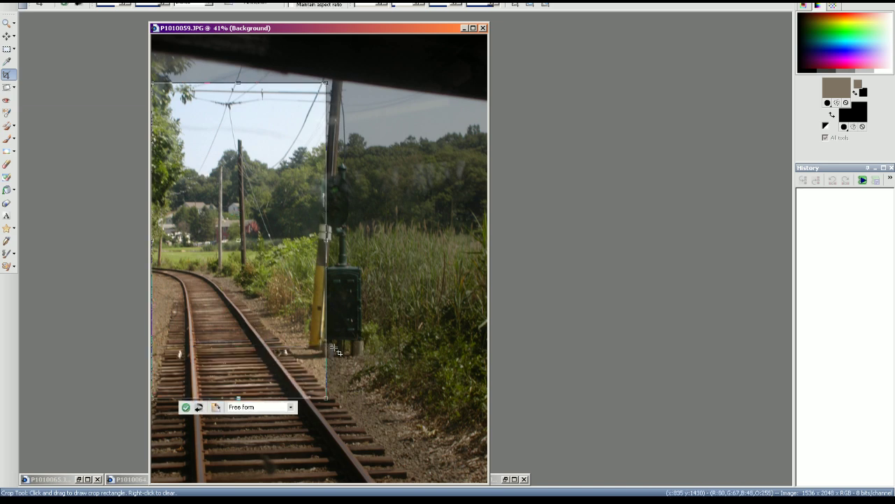
{"action": "left_click_drag", "start_coordinate": [325, 345], "coordinate": [388, 354]}
{"action": "left_click", "coordinate": [217, 407]}
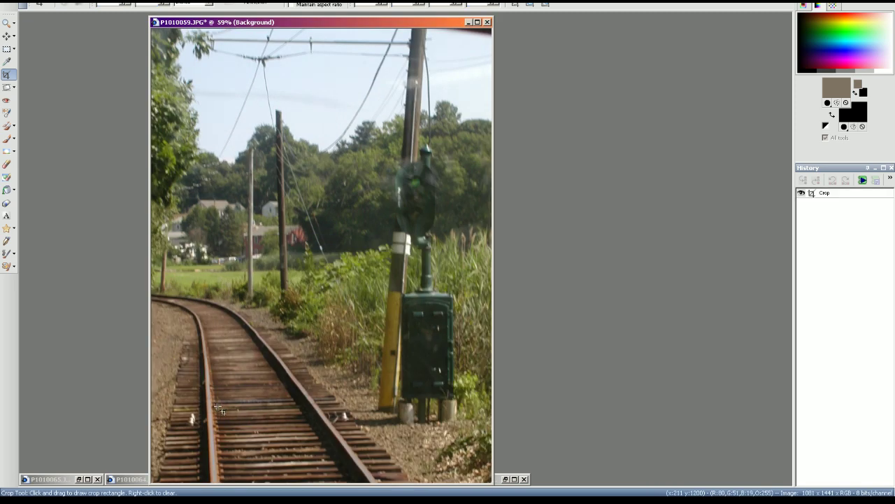
- Brighten the cropped signal photo by applying the last-used Brightness/Contrast adjustment twice
{"action": "left_click", "coordinate": [7, 24]}
{"action": "scroll", "coordinate": [260, 186], "scroll_direction": "up", "scroll_amount": 3}
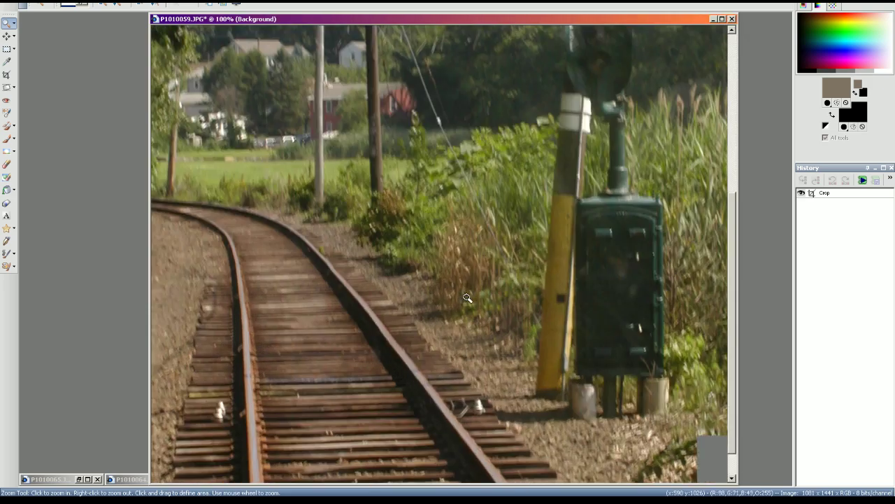
{"action": "scroll", "coordinate": [490, 280], "scroll_direction": "down", "scroll_amount": 1}
{"action": "scroll", "coordinate": [420, 255], "scroll_direction": "down", "scroll_amount": 3}
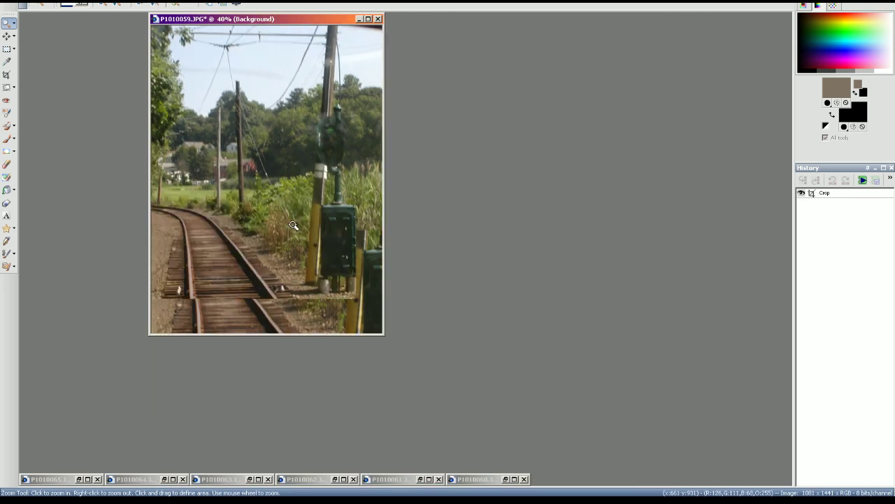
{"action": "key", "text": "shift+b"}
{"action": "key", "text": "Return"}
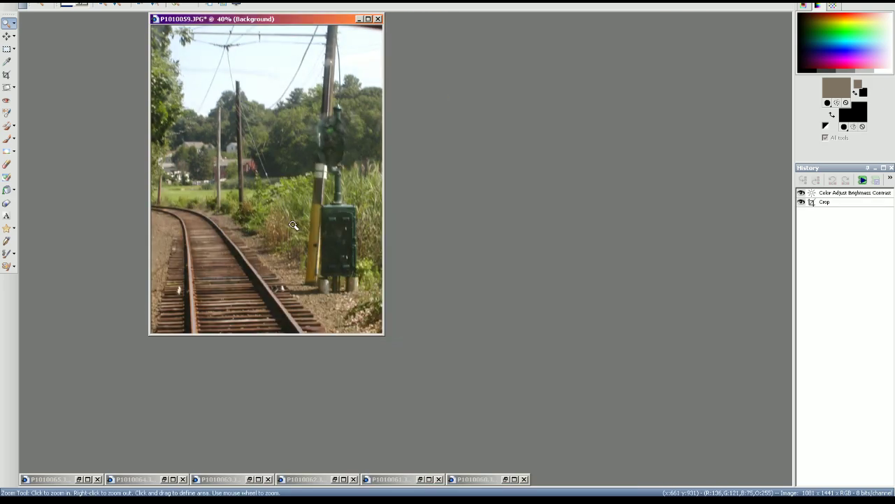
{"action": "key", "text": "shift+b"}
{"action": "key", "text": "Return"}
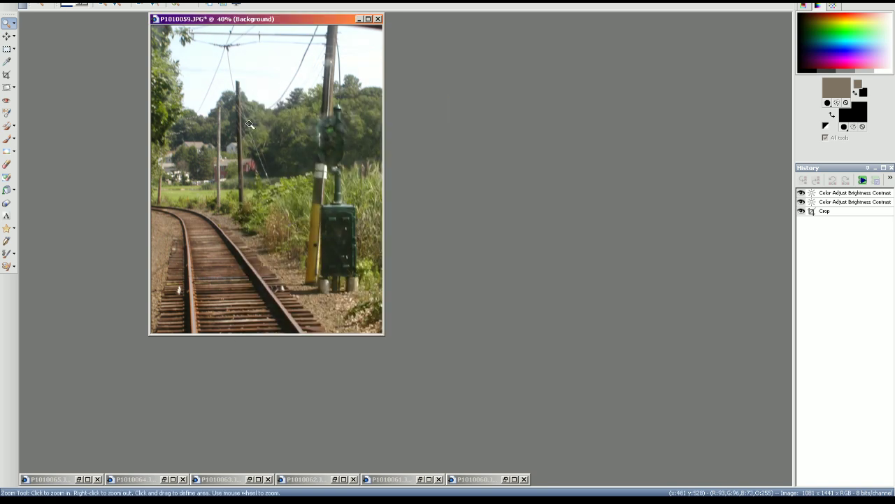
- Resize the signal photo to 1000 × 1333 pixels, sharpening it both before and after the resize
{"action": "left_click", "coordinate": [294, 2]}
{"action": "left_click", "coordinate": [68, 1]}
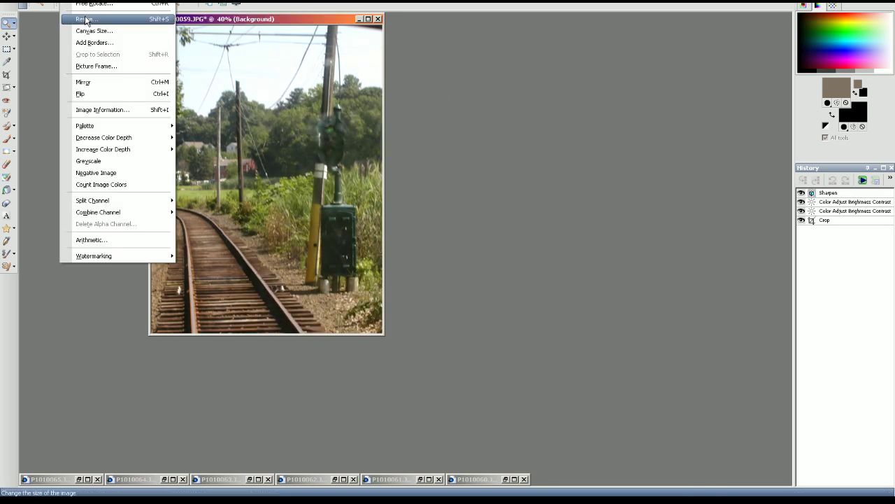
{"action": "left_click", "coordinate": [86, 20]}
{"action": "left_click", "coordinate": [269, 378]}
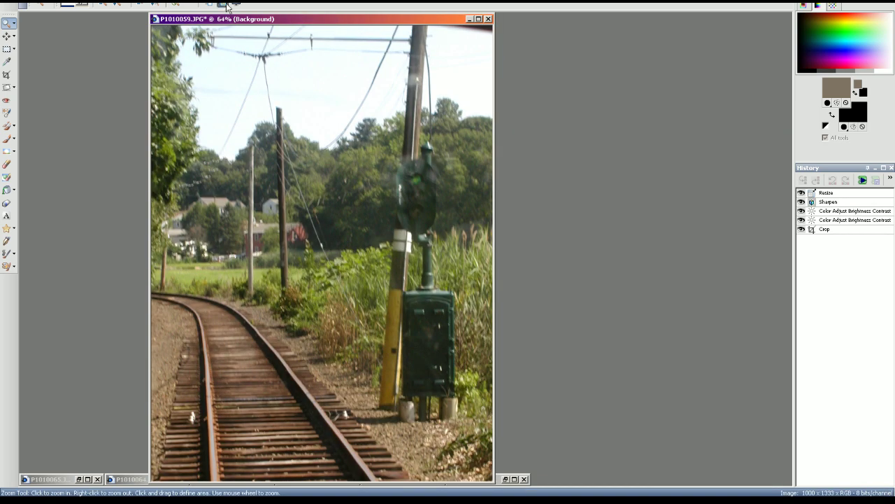
{"action": "left_click", "coordinate": [226, 2]}
- Save the signal photo as BERA_Main-Line-auto-signal-Clear-soft in JPEG format and close it
{"action": "left_click", "coordinate": [9, 1]}
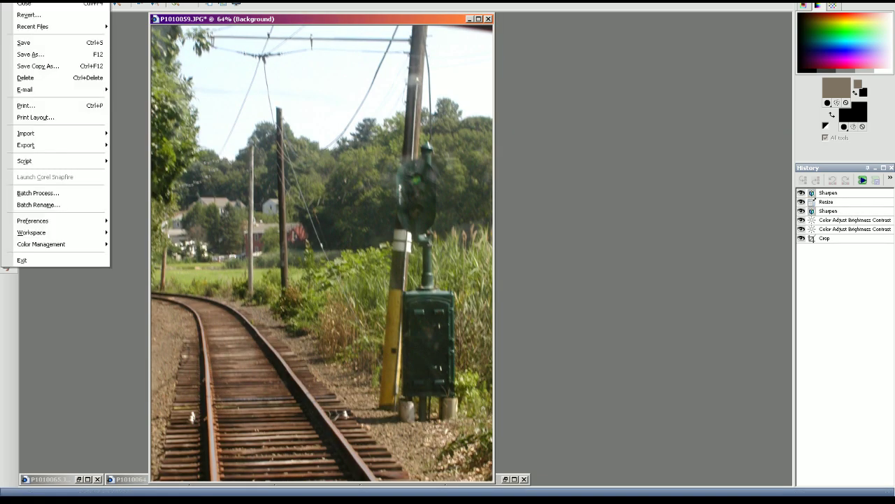
{"action": "left_click", "coordinate": [50, 56]}
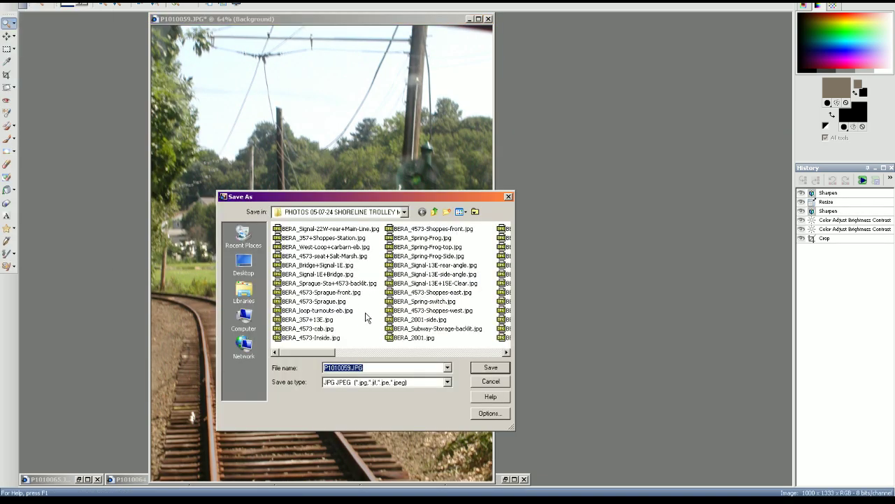
{"action": "left_click", "coordinate": [410, 352]}
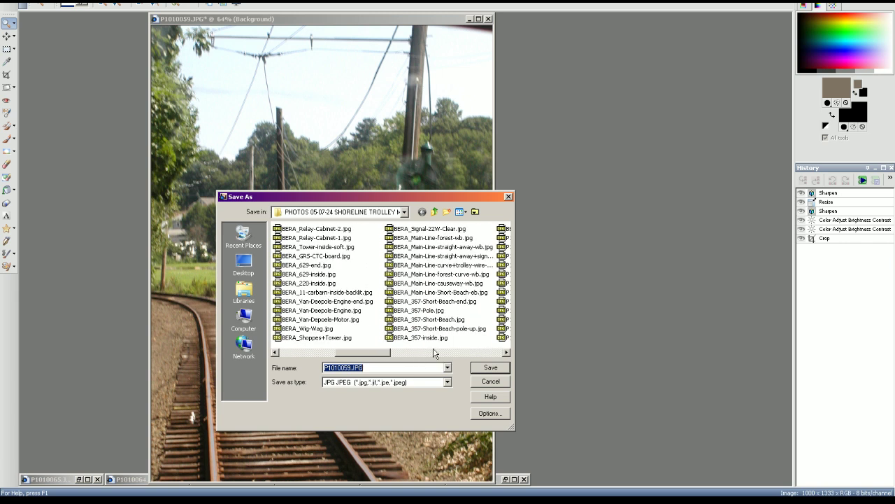
{"action": "left_click", "coordinate": [450, 283]}
{"action": "left_click", "coordinate": [382, 371]}
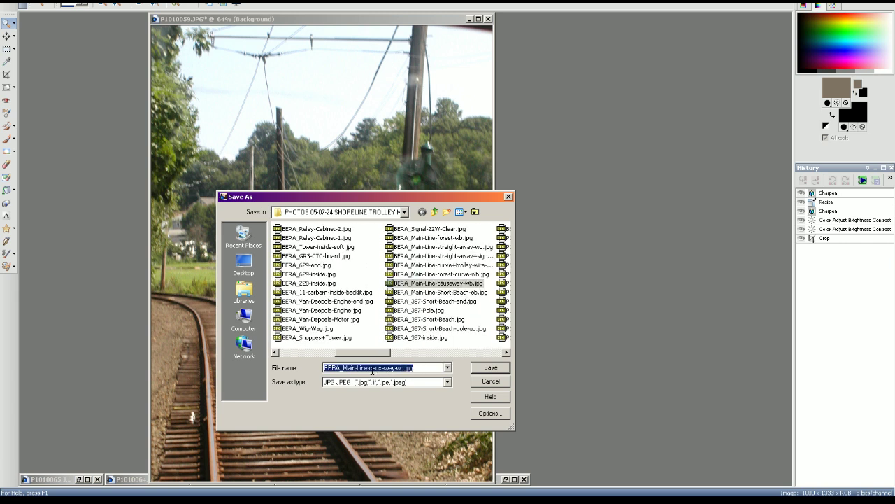
{"action": "left_click_drag", "start_coordinate": [372, 370], "coordinate": [516, 383]}
{"action": "key", "text": "BackSpace"}
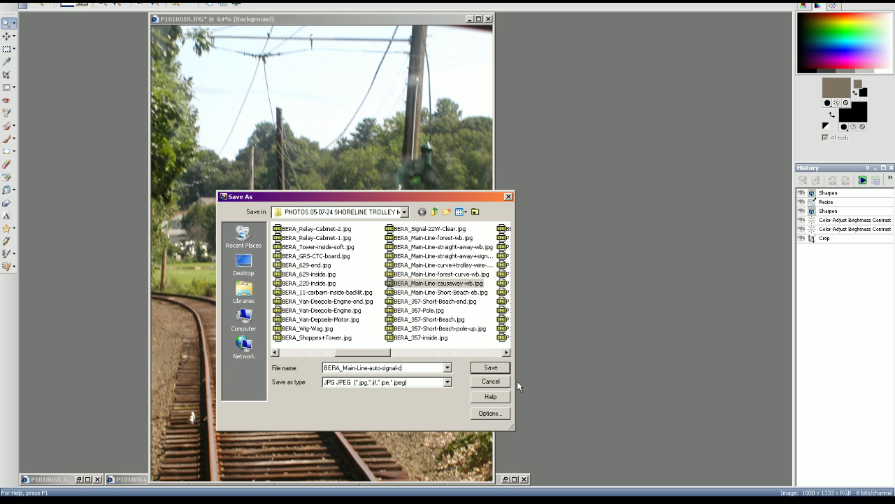
{"action": "key", "text": "BackSpace"}
{"action": "type", "text": "Clear-soft"}
{"action": "key", "text": "Return"}
{"action": "key", "text": "Return"}
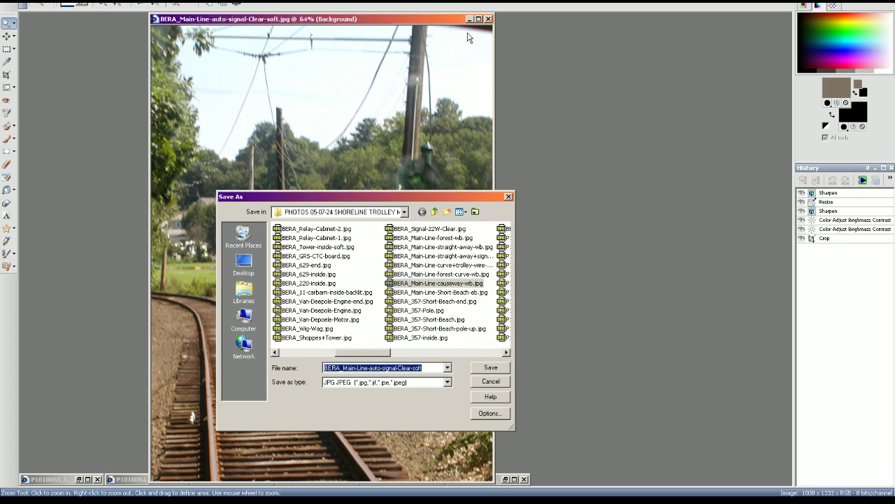
{"action": "left_click", "coordinate": [488, 19]}
- Open P1010060.JPG and crop it to 1332 × 1774 pixels, cutting off the black window frame and the lower foreground
{"action": "left_click", "coordinate": [505, 478]}
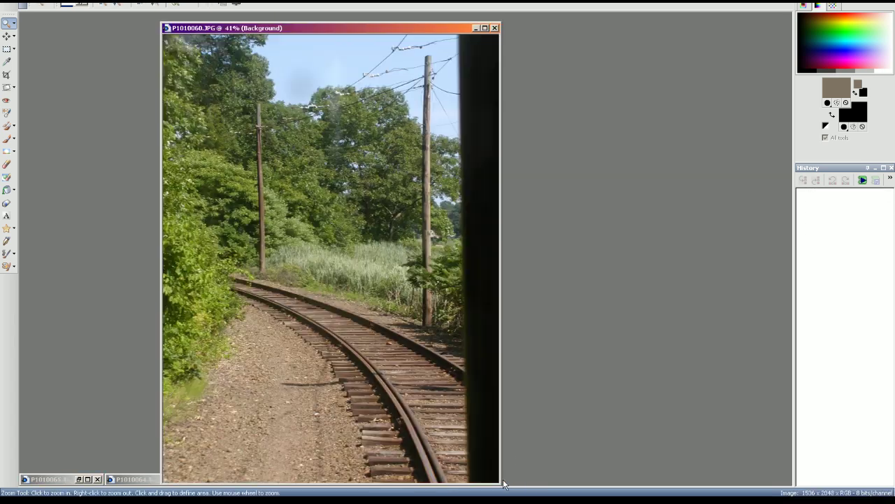
{"action": "left_click", "coordinate": [6, 74]}
{"action": "left_click_drag", "start_coordinate": [287, 239], "coordinate": [203, 153]}
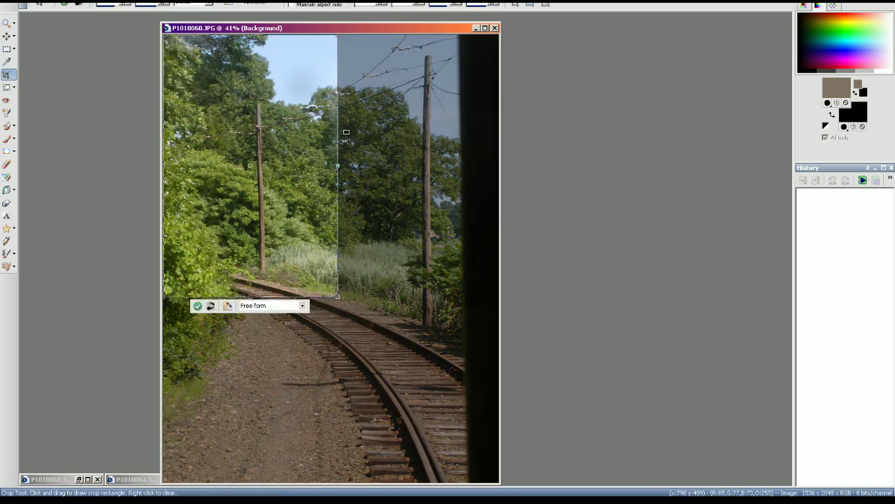
{"action": "left_click_drag", "start_coordinate": [335, 144], "coordinate": [455, 150]}
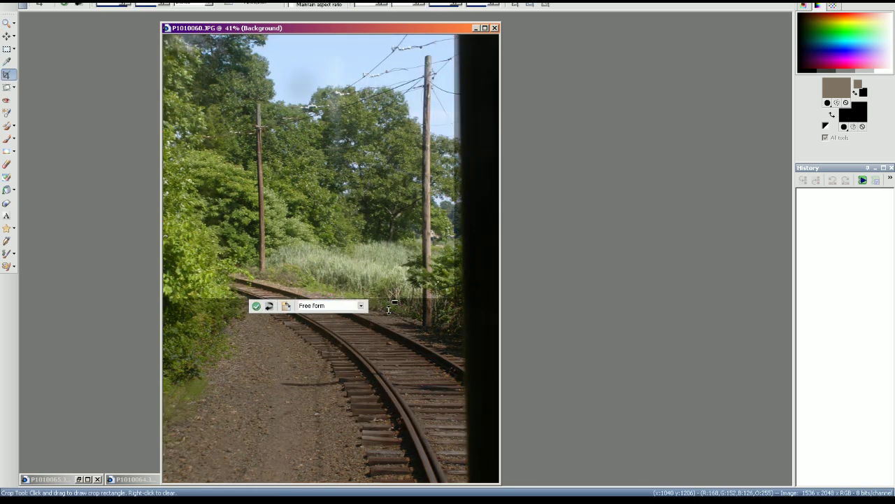
{"action": "left_click_drag", "start_coordinate": [386, 298], "coordinate": [375, 421]}
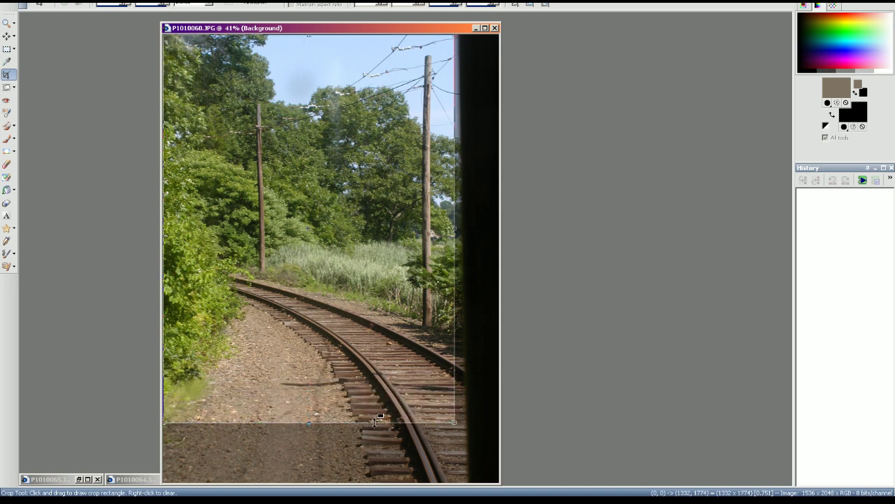
{"action": "left_click", "coordinate": [259, 433]}
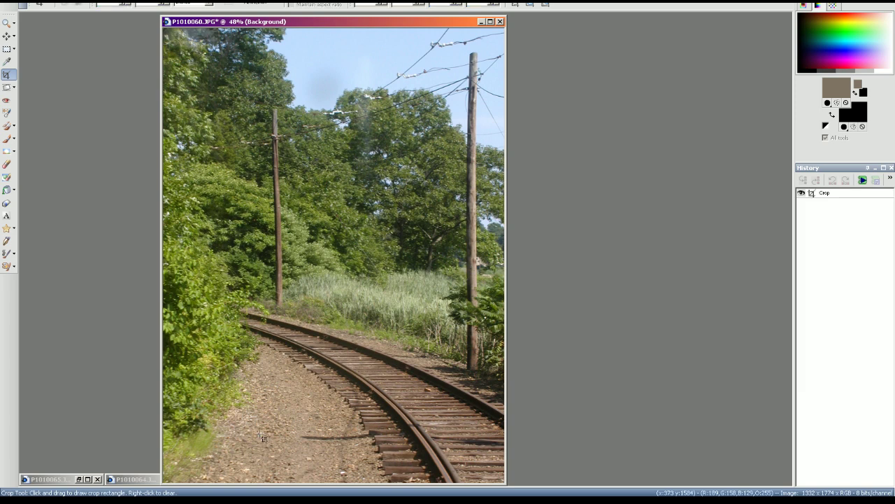
- Adjust the curve photo's colours with Red -2, Green -1 and Blue 0, and apply the last-used hue/saturation/lightness settings
{"action": "key", "text": "shift+u"}
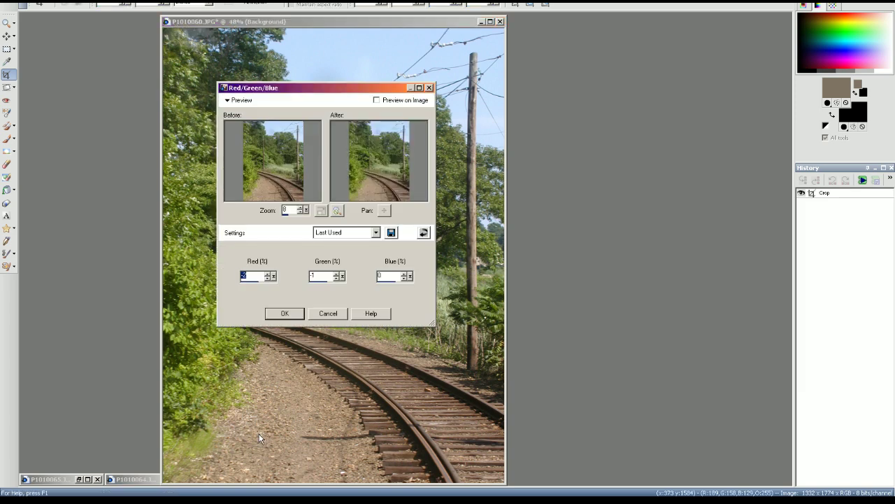
{"action": "key", "text": "Return"}
{"action": "key", "text": "shift+h"}
{"action": "key", "text": "Return"}
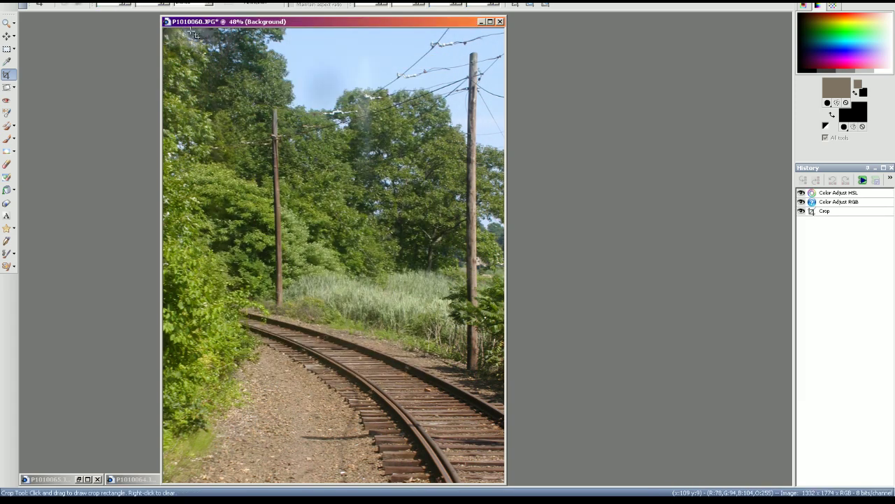
- Sharpen the curve photo and resize it to 1000 × 1332 pixels
{"action": "left_click", "coordinate": [105, 1]}
{"action": "left_click", "coordinate": [71, 1]}
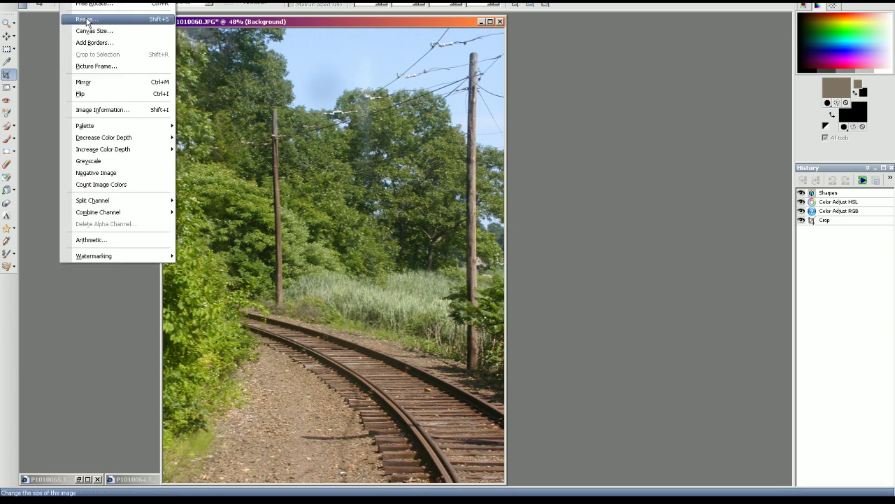
{"action": "left_click", "coordinate": [85, 20]}
{"action": "left_click", "coordinate": [273, 381]}
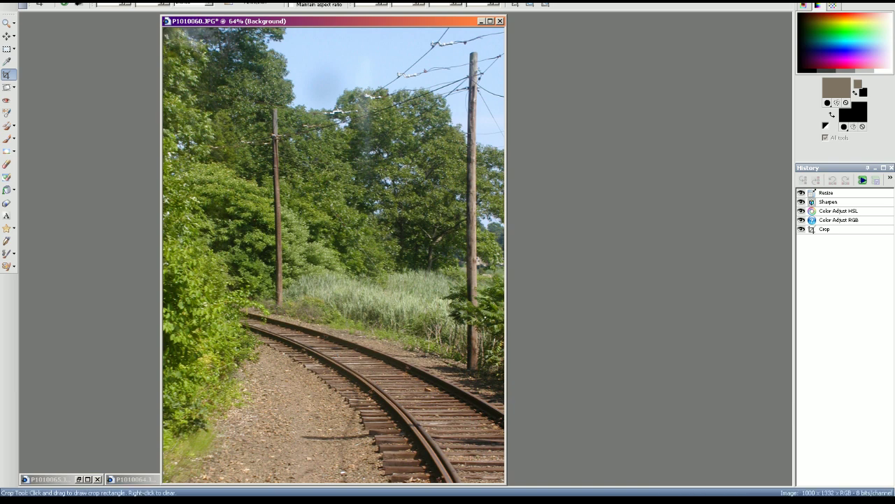
- Save the curve photo as BERA_Main-Line-curve+trolley-wire-eb.jpg, basing the name on the existing westbound file
{"action": "key", "text": "alt+f"}
{"action": "left_click", "coordinate": [27, 54]}
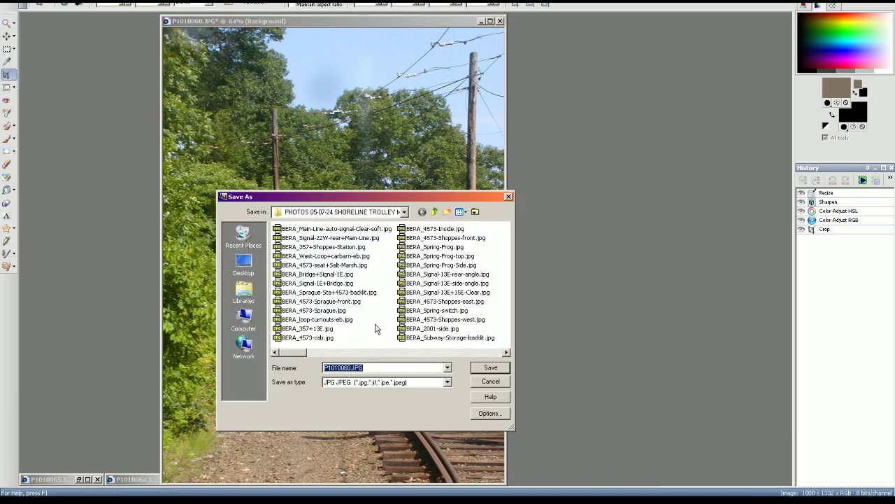
{"action": "left_click", "coordinate": [412, 352]}
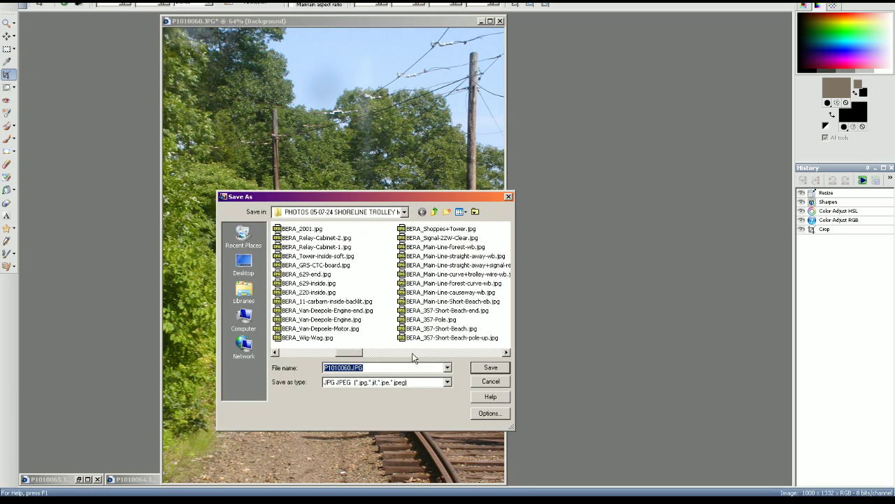
{"action": "left_click", "coordinate": [474, 275]}
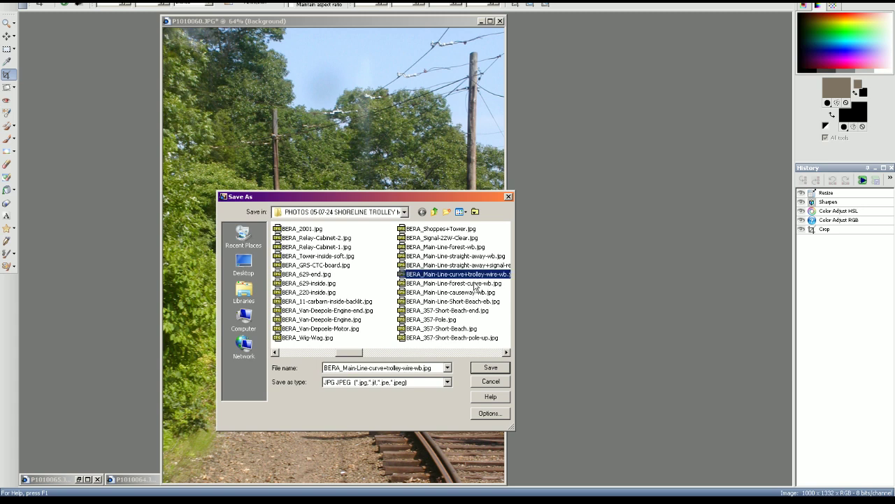
{"action": "left_click", "coordinate": [429, 371]}
{"action": "double_click", "coordinate": [417, 368]}
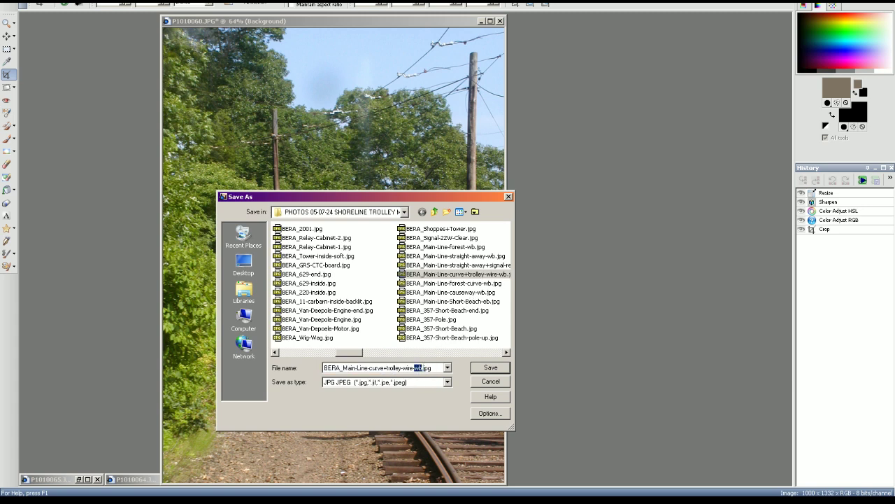
{"action": "type", "text": "eb"}
{"action": "left_click", "coordinate": [489, 367]}
{"action": "left_click", "coordinate": [475, 274]}
- Check the file names in the museum photo folders and close the saved curve photo in the image editor
{"action": "key", "text": "alt+Tab"}
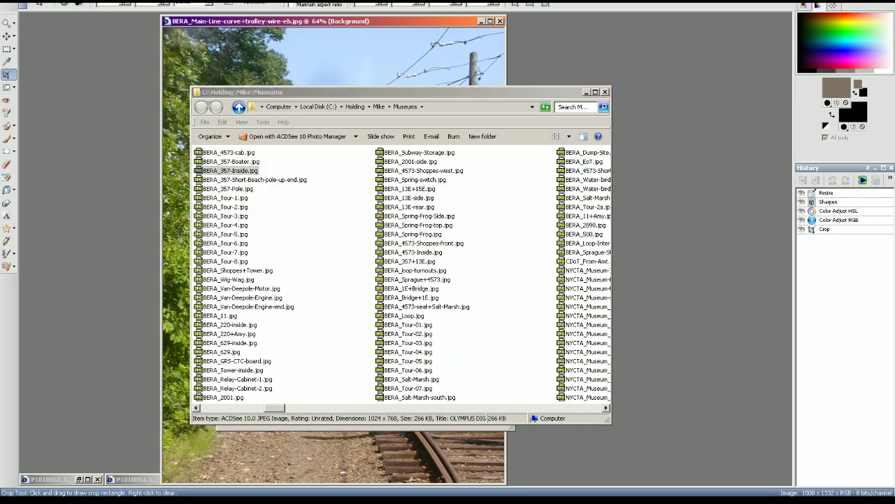
{"action": "key", "text": "alt+Tab"}
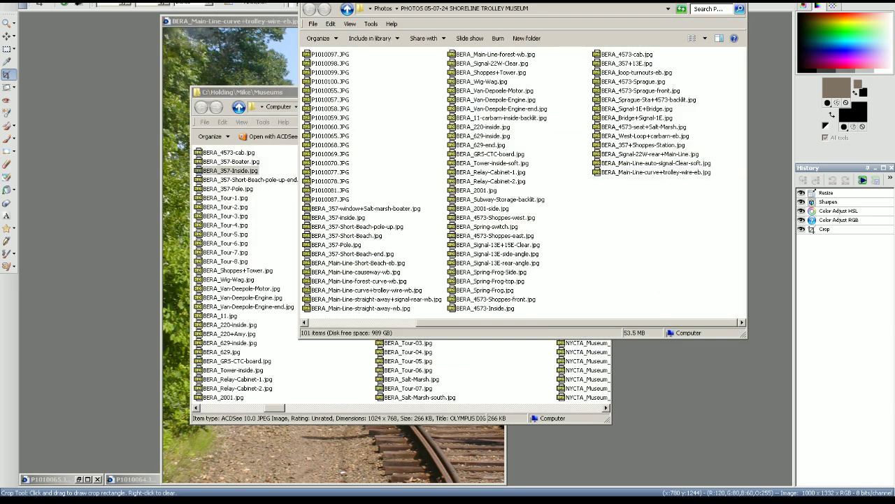
{"action": "key", "text": "alt+Tab"}
{"action": "left_click", "coordinate": [500, 20]}
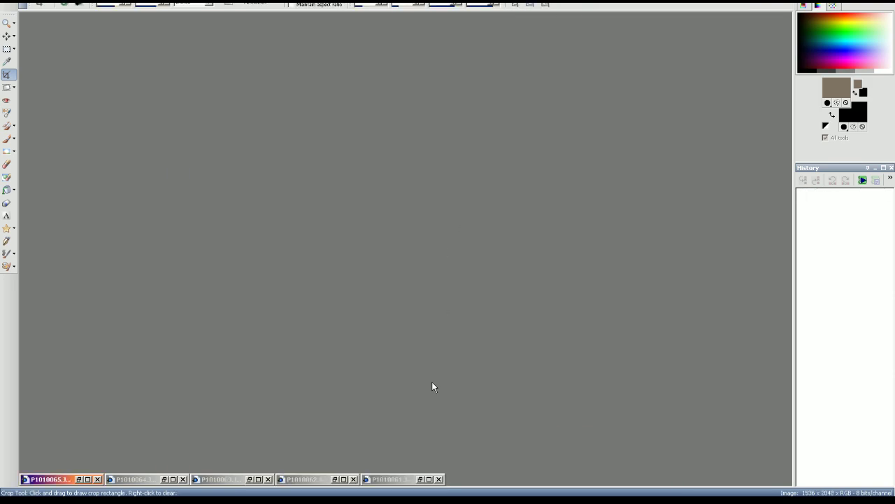
- Bring up the minimized photo P1010061.JPG and straighten it with the Straighten tool
{"action": "left_click", "coordinate": [422, 480]}
{"action": "left_click_drag", "start_coordinate": [447, 259], "coordinate": [299, 208]}
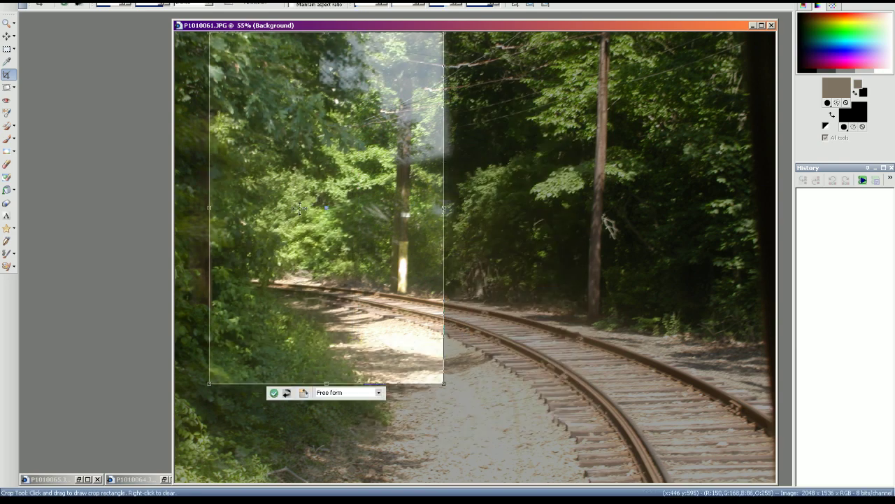
{"action": "left_click", "coordinate": [6, 87]}
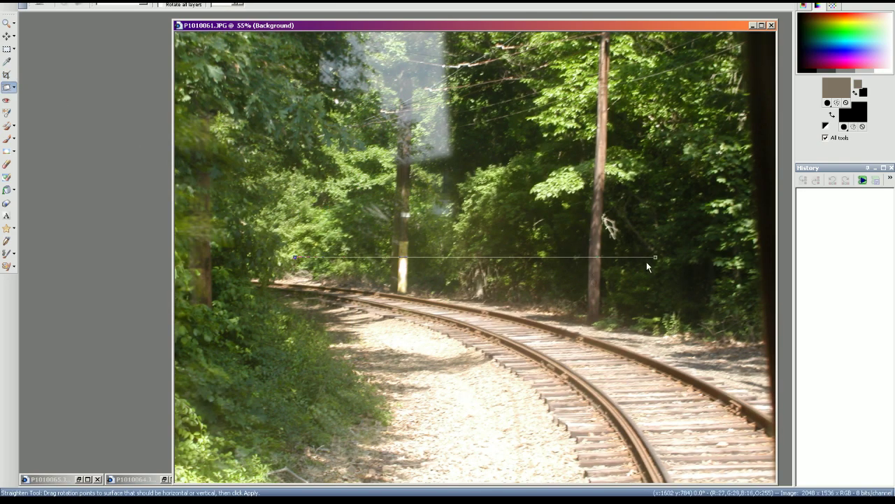
{"action": "left_click_drag", "start_coordinate": [657, 258], "coordinate": [659, 263]}
{"action": "left_click", "coordinate": [68, 5]}
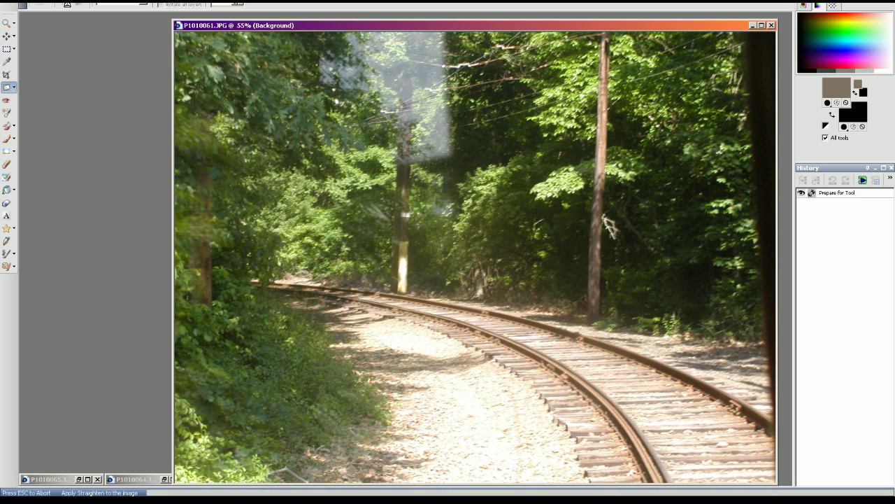
- Crop the forest curve photo to about 1780 × 1332 pixels, trimming its left and bottom edges, and apply the brightness/contrast adjustment
{"action": "key", "text": "r"}
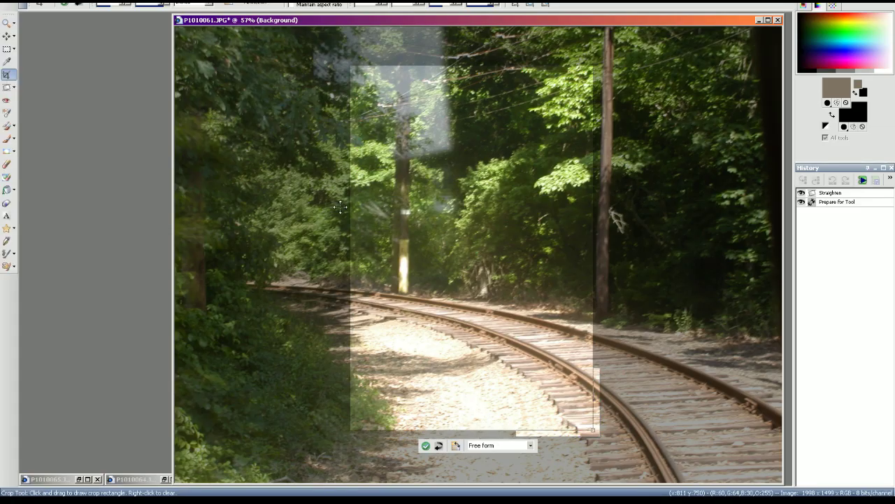
{"action": "left_click_drag", "start_coordinate": [403, 289], "coordinate": [285, 214]}
{"action": "left_click_drag", "start_coordinate": [457, 199], "coordinate": [740, 230]}
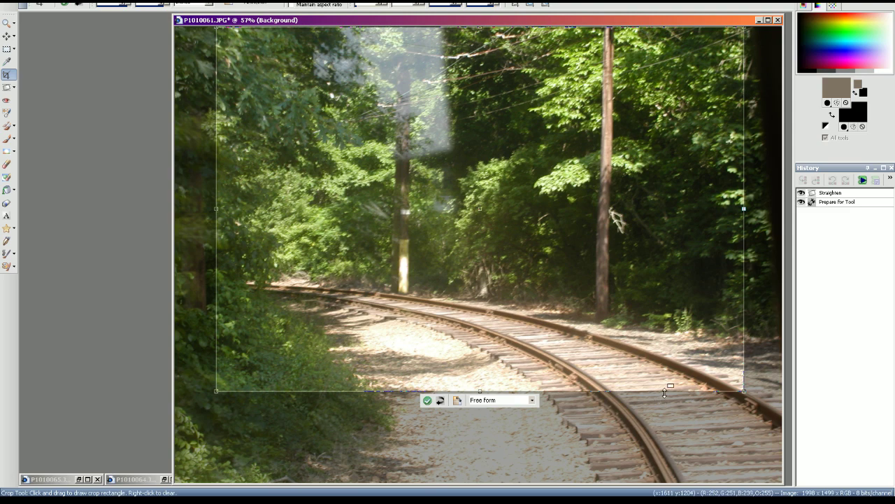
{"action": "left_click_drag", "start_coordinate": [664, 392], "coordinate": [689, 413]}
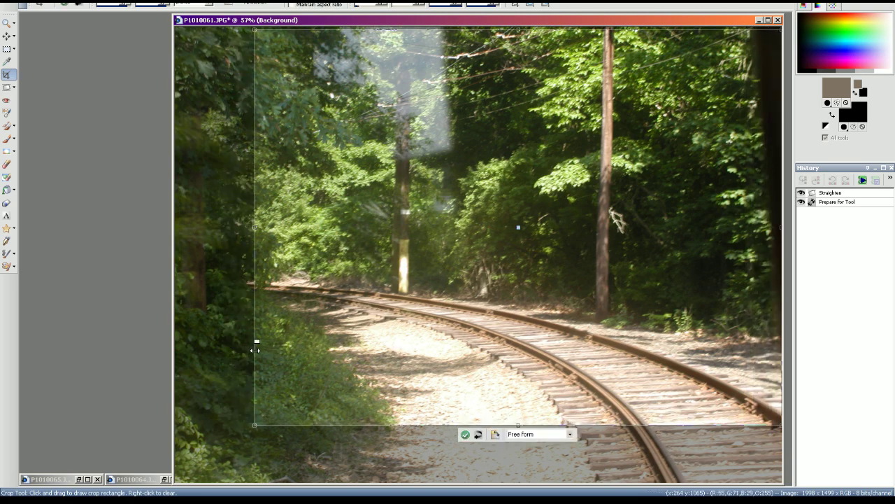
{"action": "left_click_drag", "start_coordinate": [255, 350], "coordinate": [241, 350]}
{"action": "left_click_drag", "start_coordinate": [551, 422], "coordinate": [549, 434]}
{"action": "left_click", "coordinate": [458, 445]}
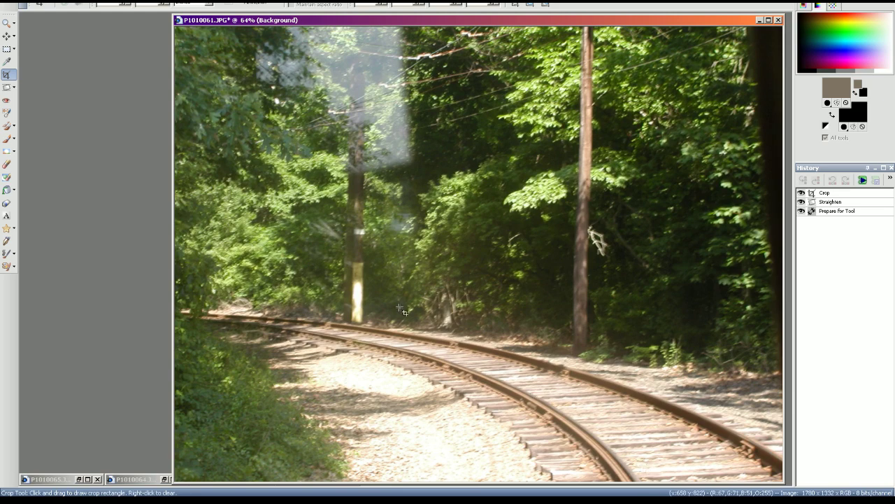
{"action": "key", "text": "shift+b"}
{"action": "key", "text": "Return"}
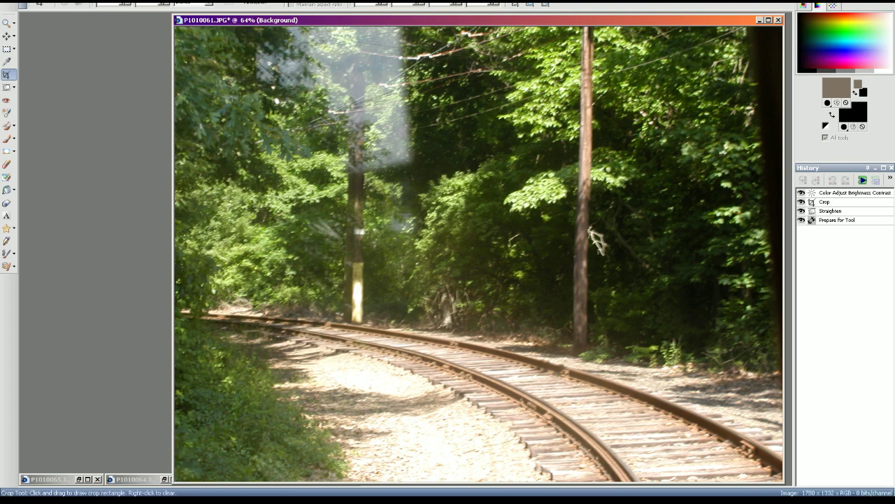
- Resize the forest curve photo to 1280 pixels wide with locked aspect ratio and sharpen it
{"action": "left_click", "coordinate": [84, 4]}
{"action": "left_click", "coordinate": [88, 19]}
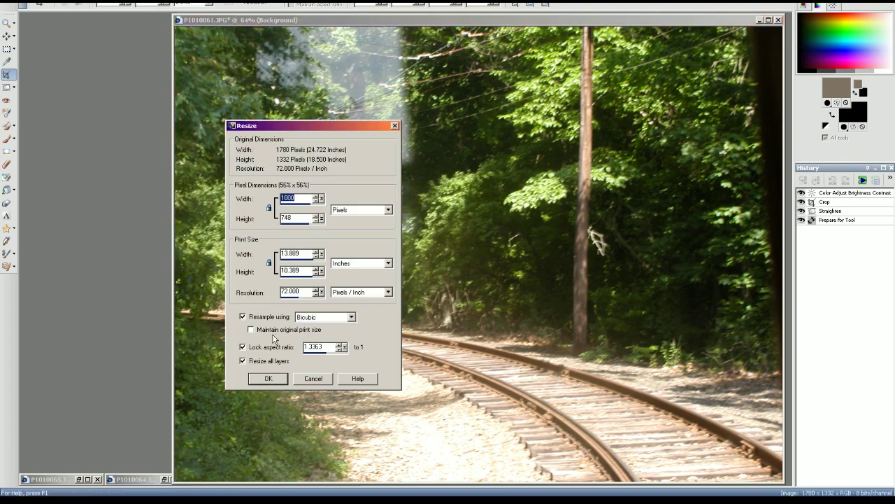
{"action": "type", "text": "1280"}
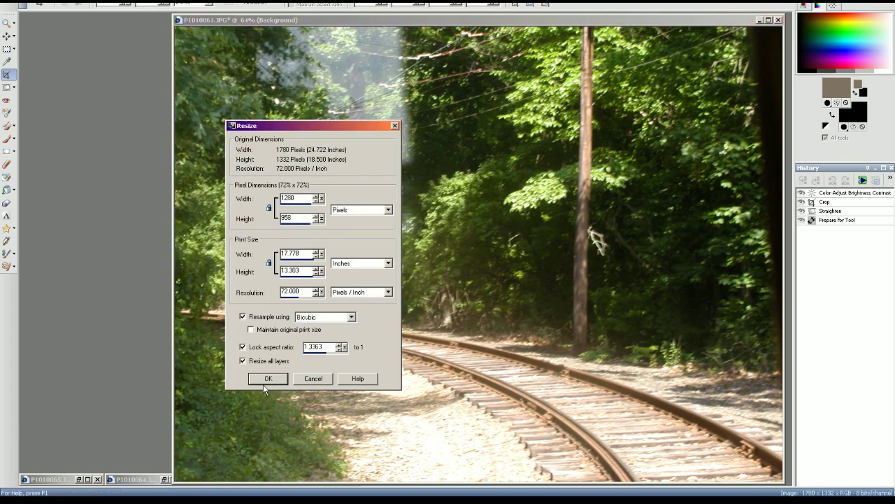
{"action": "left_click", "coordinate": [266, 379]}
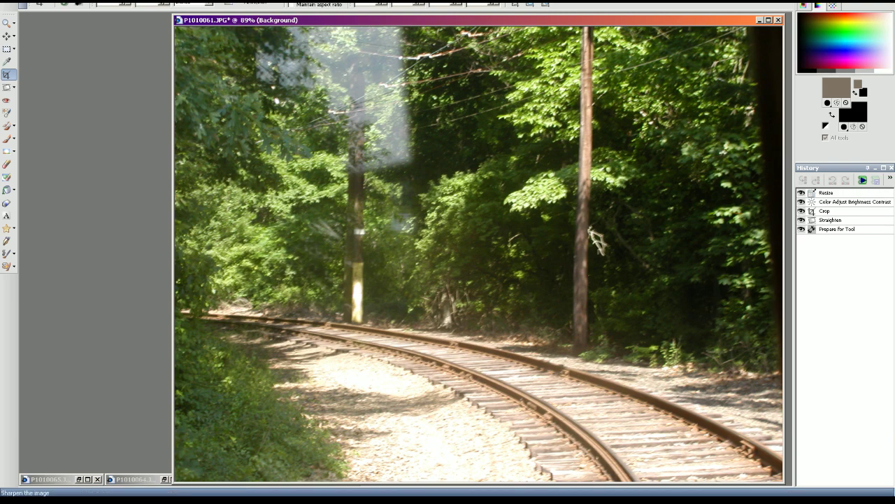
{"action": "left_click", "coordinate": [250, 2]}
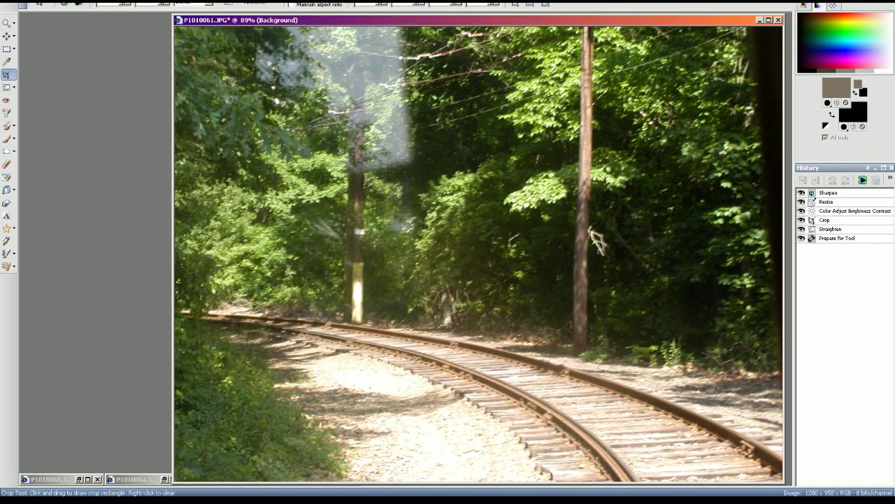
- Start saving the photo under a new name, shortening the existing BERA_Main-Line-curve+trolley-wire-eb.jpg name to its BERA_Main-Line prefix
{"action": "left_click", "coordinate": [9, 2]}
{"action": "left_click", "coordinate": [25, 56]}
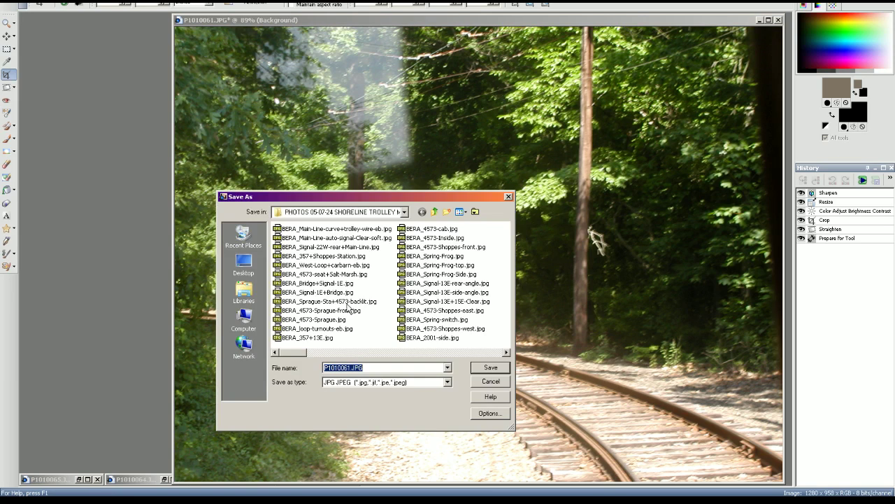
{"action": "left_click", "coordinate": [362, 230]}
{"action": "left_click", "coordinate": [389, 367]}
{"action": "left_click", "coordinate": [371, 367]}
{"action": "key", "text": "shift+End"}
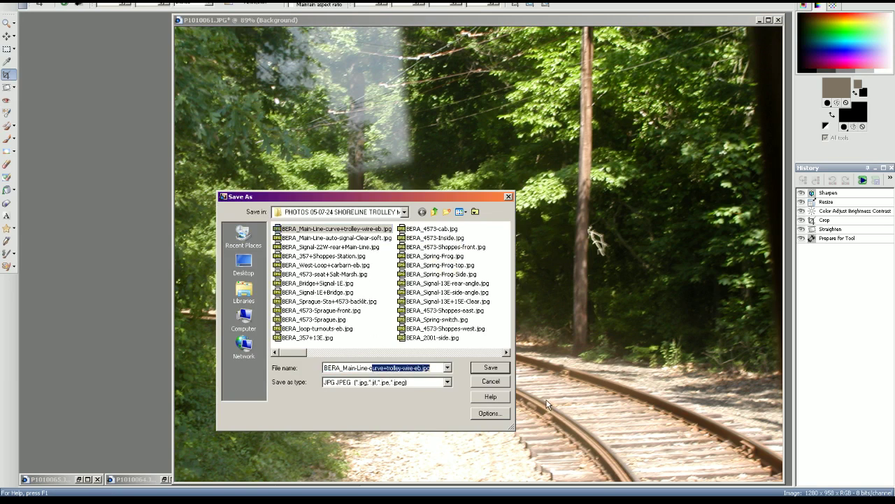
{"action": "key", "text": "Delete"}
{"action": "type", "text": "fo"}
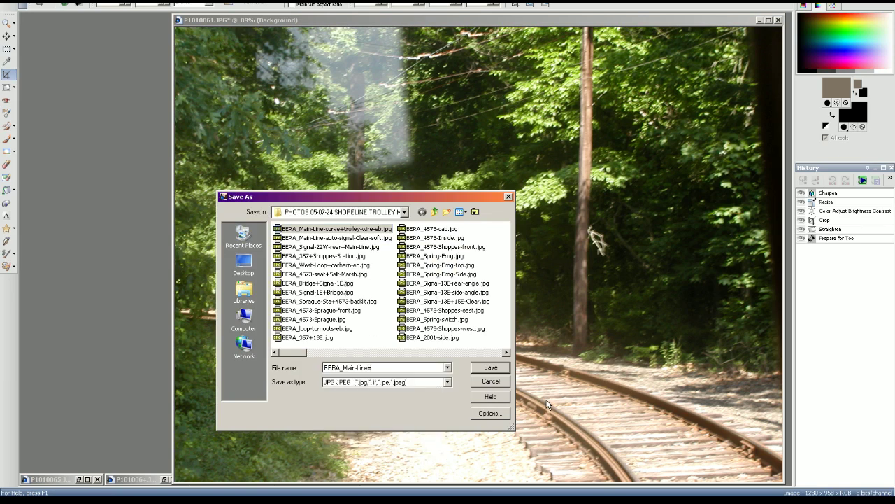
{"action": "key", "text": "BackSpace"}
{"action": "key", "text": "BackSpace"}
- Complete the file name as BERA_Main-Line-forest-curve-eb from the westbound name, save the JPEG and close the photo
{"action": "type", "text": "-for"}
{"action": "key", "text": "Down"}
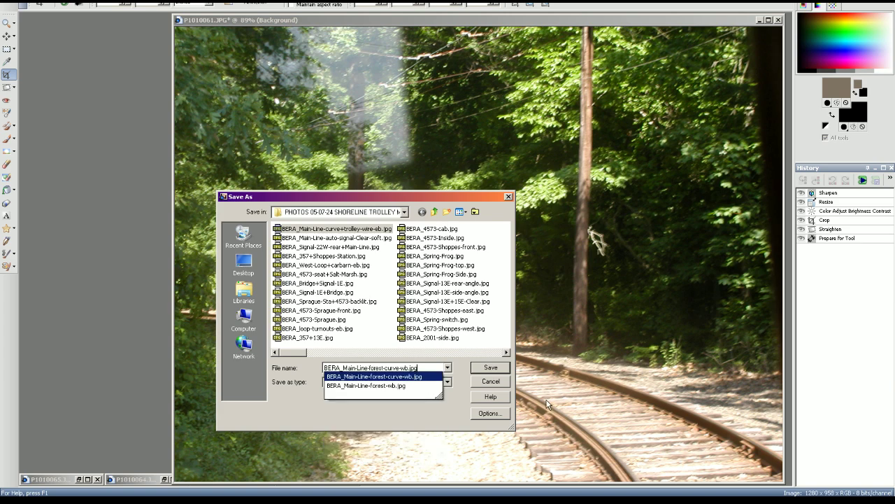
{"action": "key", "text": "Return"}
{"action": "key", "text": "BackSpace"}
{"action": "key", "text": "BackSpace"}
{"action": "key", "text": "BackSpace"}
{"action": "key", "text": "BackSpace"}
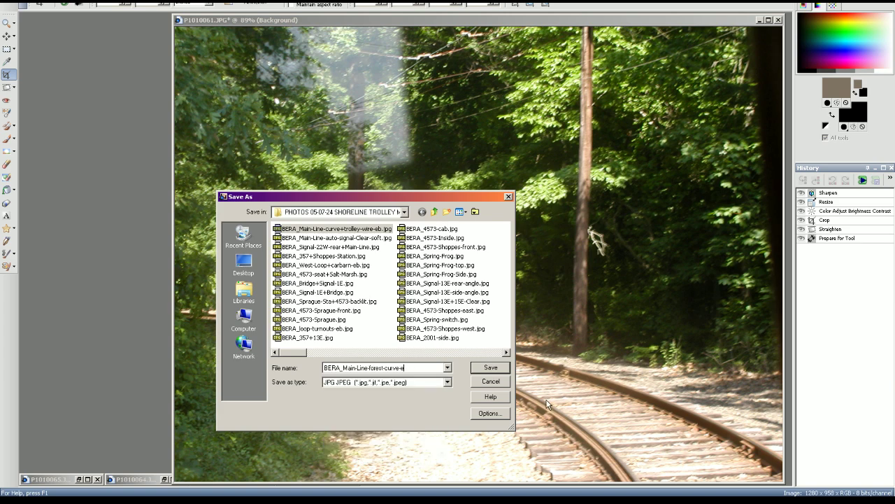
{"action": "type", "text": "eb"}
{"action": "key", "text": "Return"}
{"action": "left_click", "coordinate": [480, 267]}
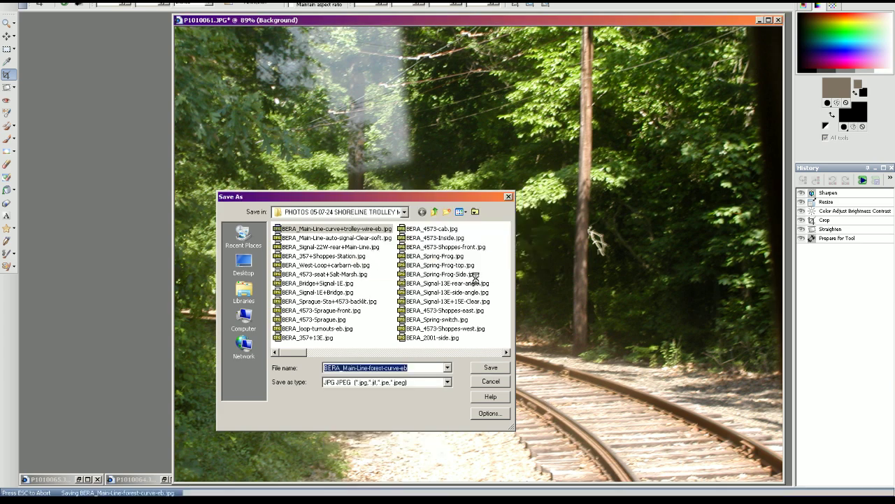
{"action": "left_click", "coordinate": [778, 20]}
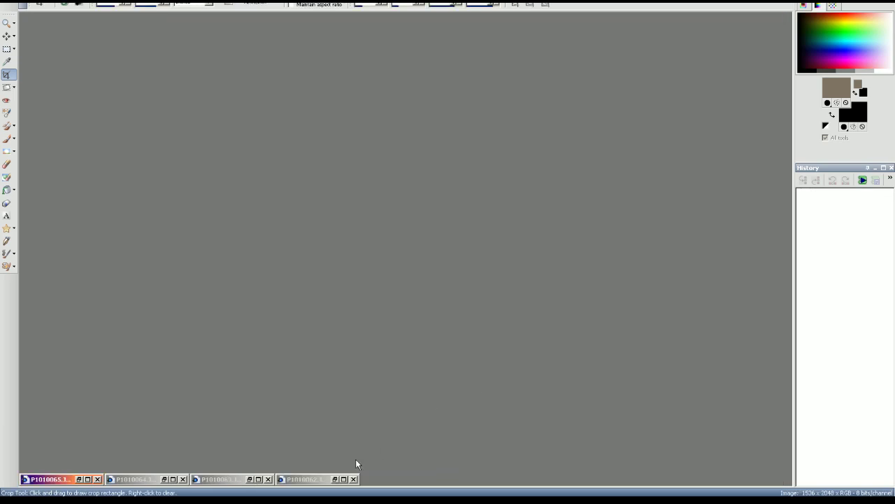
- Bring up the minimized photo P1010062.JPG and straighten it by about 1.3°
{"action": "left_click", "coordinate": [354, 479]}
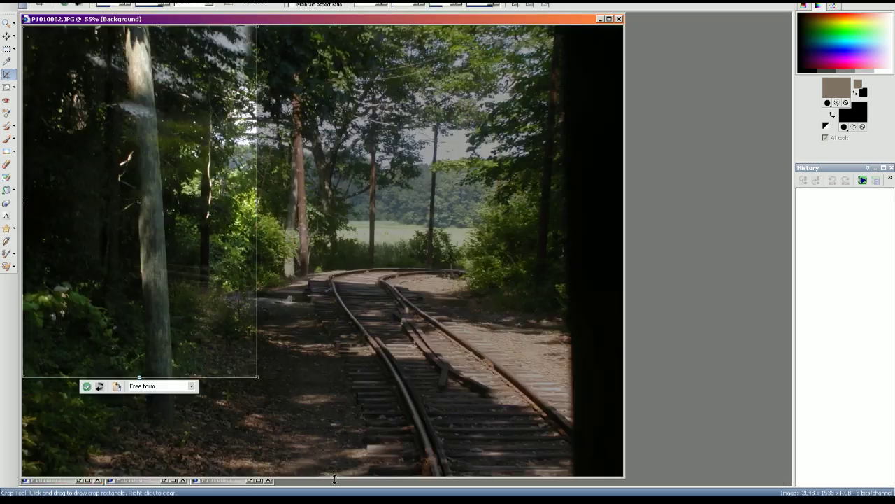
{"action": "left_click", "coordinate": [6, 87]}
{"action": "left_click_drag", "start_coordinate": [497, 250], "coordinate": [501, 263]}
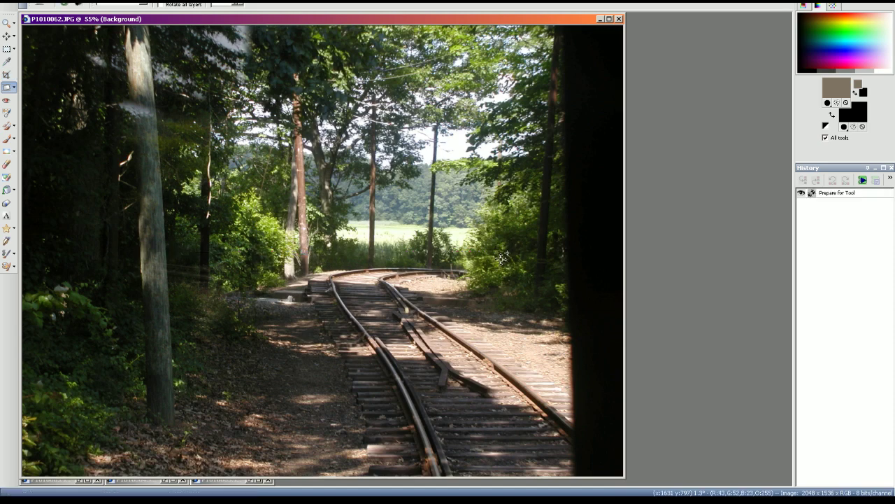
{"action": "left_click", "coordinate": [78, 6]}
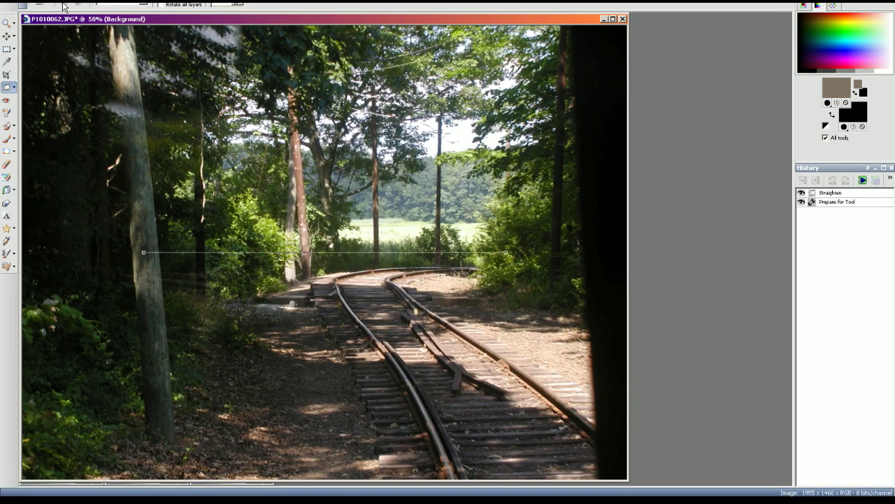
- Crop P1010062.JPG to about 1461 × 1460 pixels, cutting off the dark strips on both sides and keeping the full track
{"action": "left_click", "coordinate": [6, 74]}
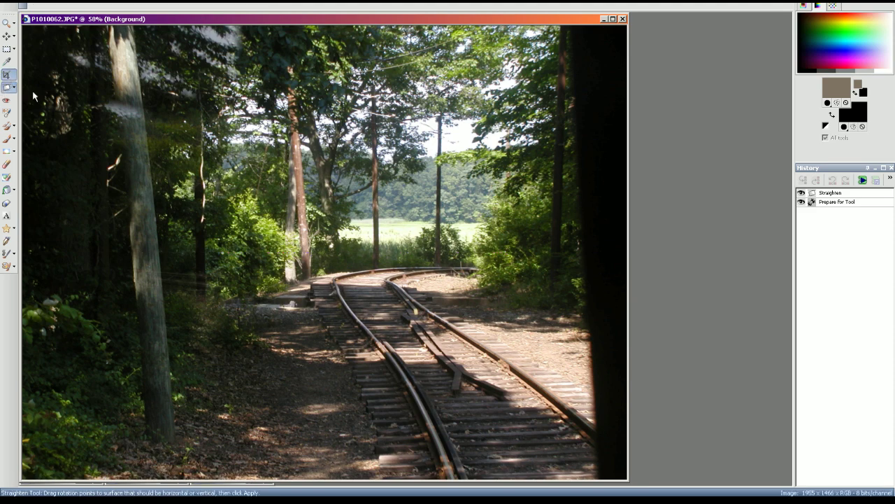
{"action": "left_click_drag", "start_coordinate": [350, 239], "coordinate": [471, 199]}
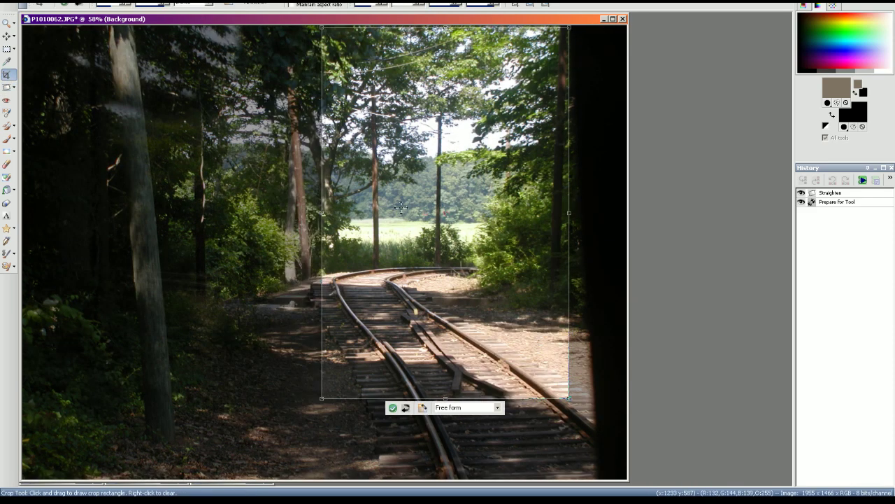
{"action": "left_click_drag", "start_coordinate": [321, 208], "coordinate": [70, 212]}
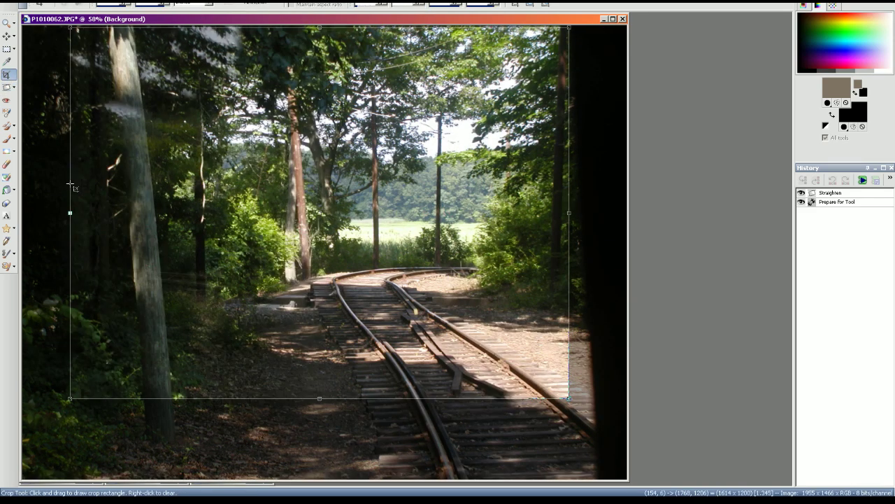
{"action": "left_click_drag", "start_coordinate": [546, 403], "coordinate": [545, 435]}
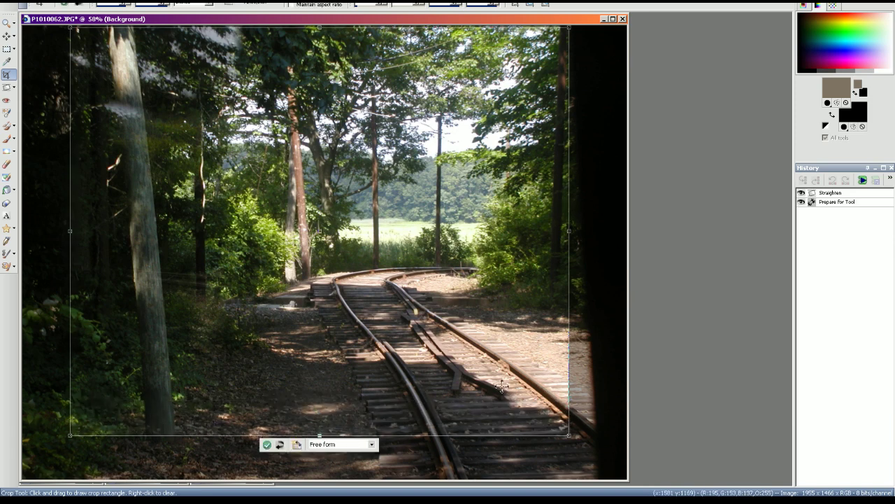
{"action": "mouse_move", "coordinate": [73, 311]}
{"action": "left_mouse_down"}
{"action": "mouse_move", "coordinate": [142, 309]}
{"action": "mouse_move", "coordinate": [87, 305]}
{"action": "left_mouse_up"}
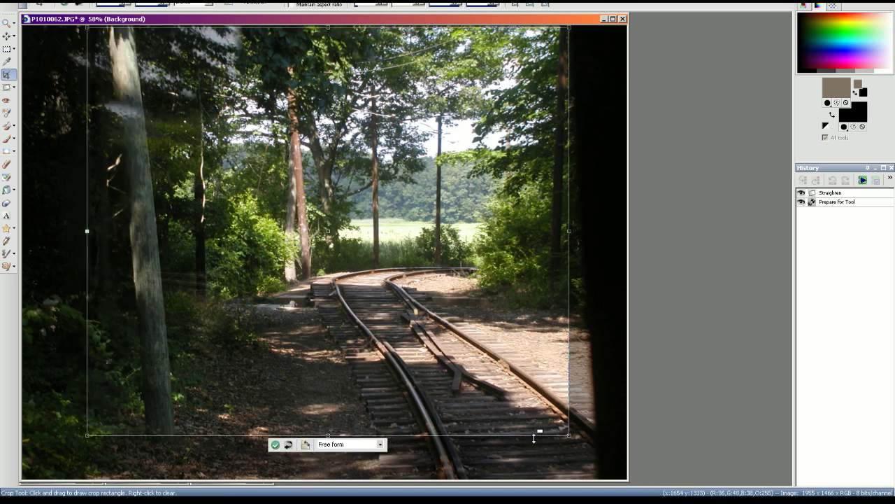
{"action": "left_click_drag", "start_coordinate": [533, 438], "coordinate": [536, 477]}
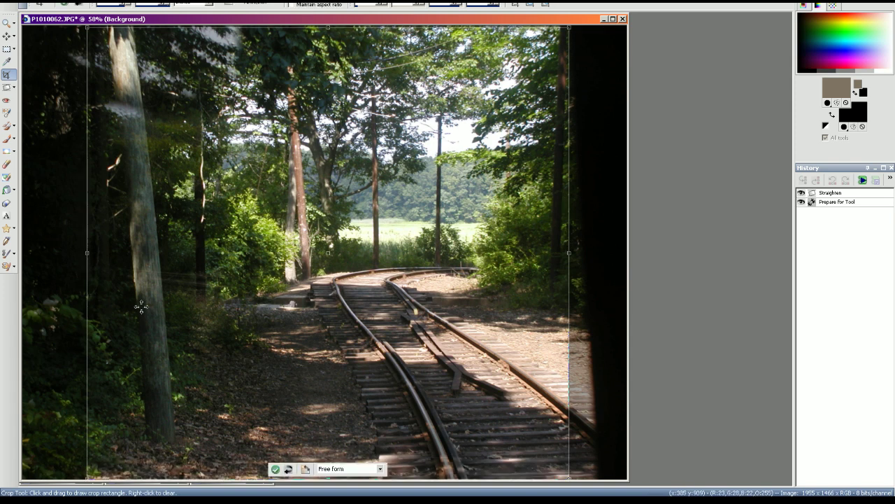
{"action": "left_click_drag", "start_coordinate": [80, 310], "coordinate": [116, 312]}
{"action": "left_click", "coordinate": [290, 466]}
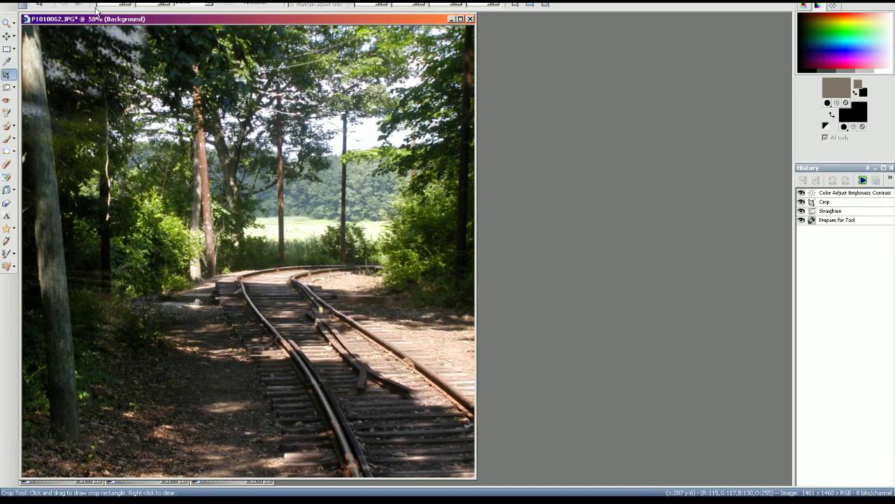
- Sharpen the S-curve track photo and resize it to 1280 × 1279 pixels
{"action": "left_click", "coordinate": [231, 0]}
{"action": "left_click", "coordinate": [69, 1]}
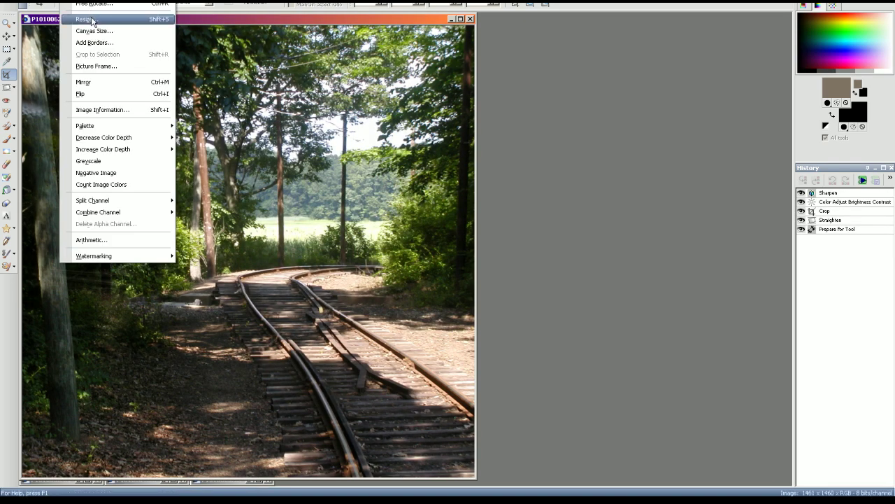
{"action": "left_click", "coordinate": [91, 21]}
{"action": "left_click", "coordinate": [268, 378]}
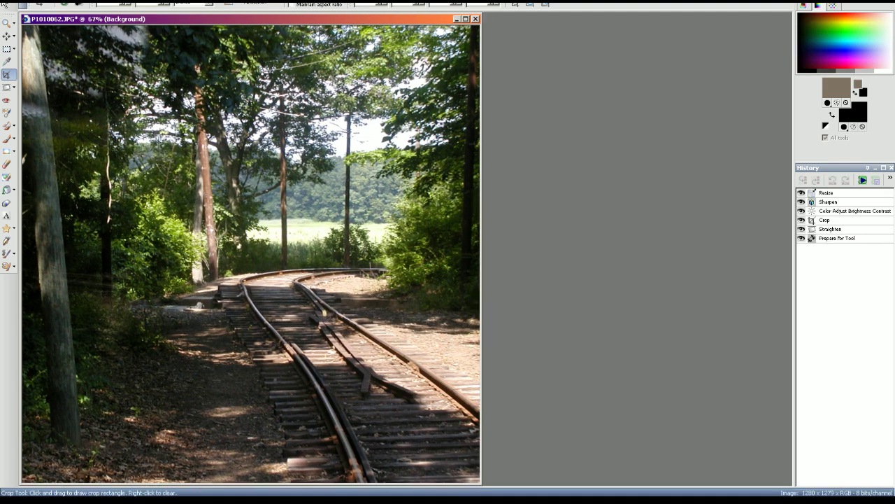
- Save the S-curve track photo as JPEG BERA_Main-Line-S-curve-eb, adapting the name of the existing forest-curve file
{"action": "left_click", "coordinate": [10, 1]}
{"action": "left_click", "coordinate": [30, 54]}
{"action": "left_click", "coordinate": [354, 231]}
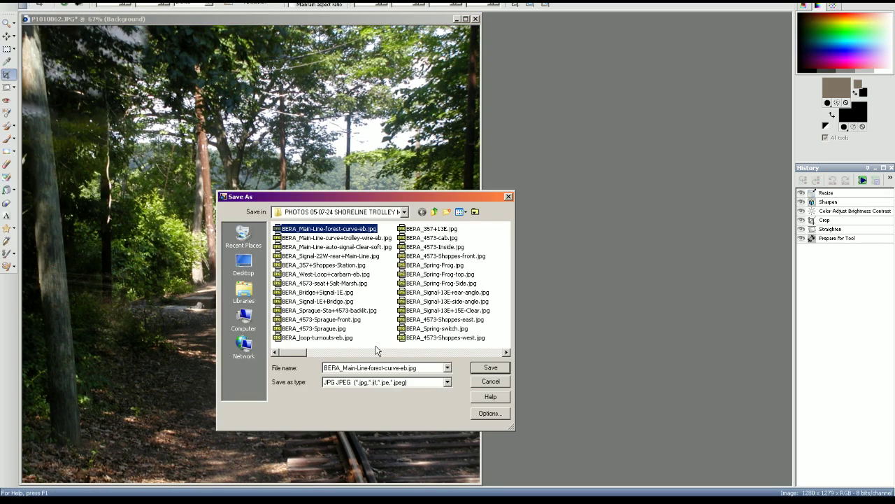
{"action": "left_click", "coordinate": [385, 367]}
{"action": "left_click_drag", "start_coordinate": [378, 367], "coordinate": [495, 385]}
{"action": "key", "text": "Delete"}
{"action": "key", "text": "BackSpace"}
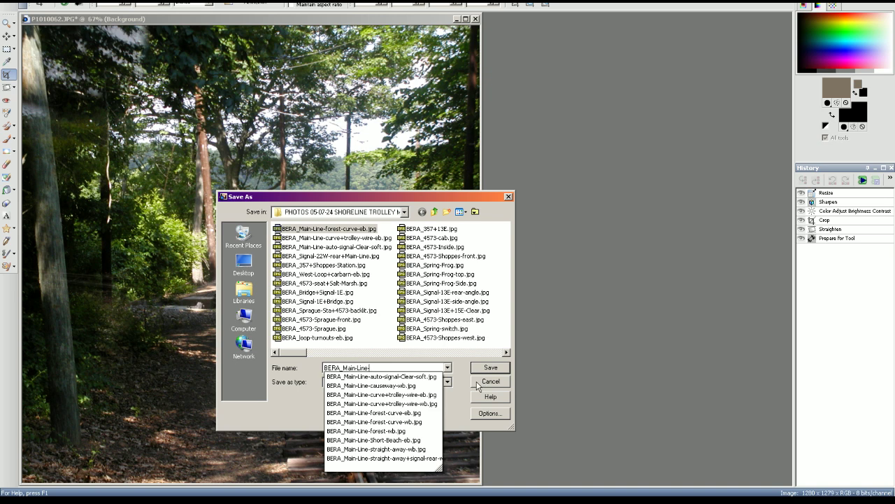
{"action": "type", "text": "S"}
{"action": "type", "text": "-curve-eb"}
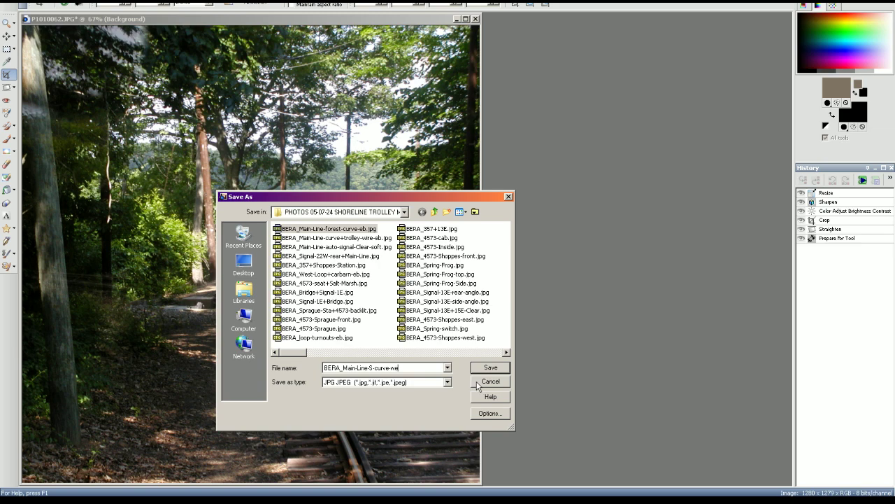
{"action": "key", "text": "Return"}
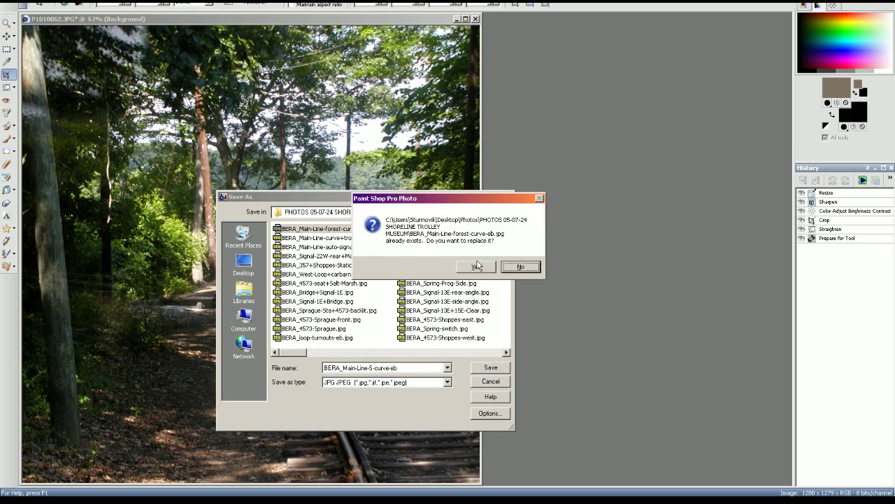
{"action": "left_click", "coordinate": [477, 266]}
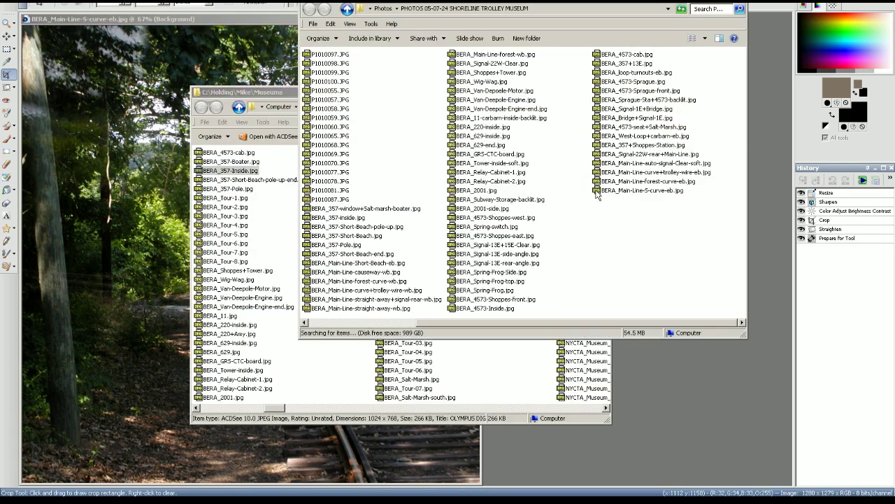
- Check the details of BERA_Main-Line-S-curve-eb.jpg in the photo folder and close the photo in the editor
{"action": "left_click", "coordinate": [603, 191]}
{"action": "left_click", "coordinate": [613, 448]}
{"action": "left_click", "coordinate": [477, 19]}
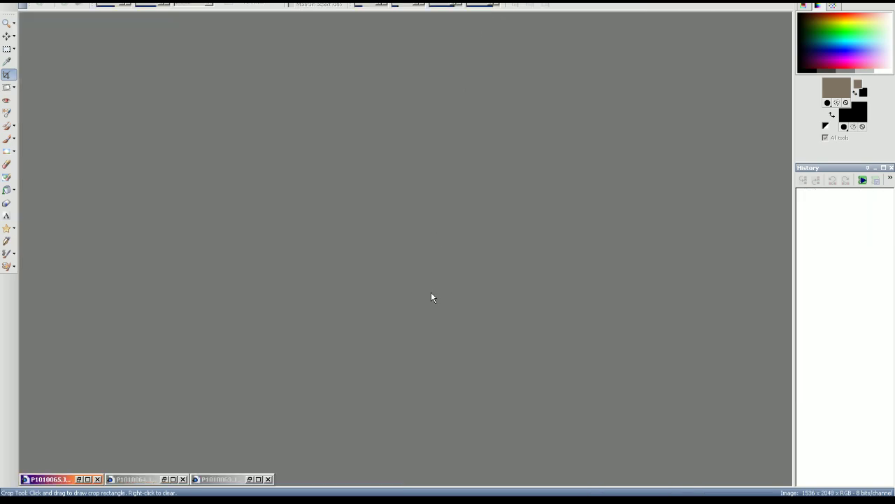
- Bring up the minimized photo P1010063.JPG and look through the file names in the two museum photo folders
{"action": "left_click", "coordinate": [249, 478]}
{"action": "left_click_drag", "start_coordinate": [389, 314], "coordinate": [253, 264]}
{"action": "left_click", "coordinate": [417, 500]}
{"action": "left_click", "coordinate": [419, 501]}
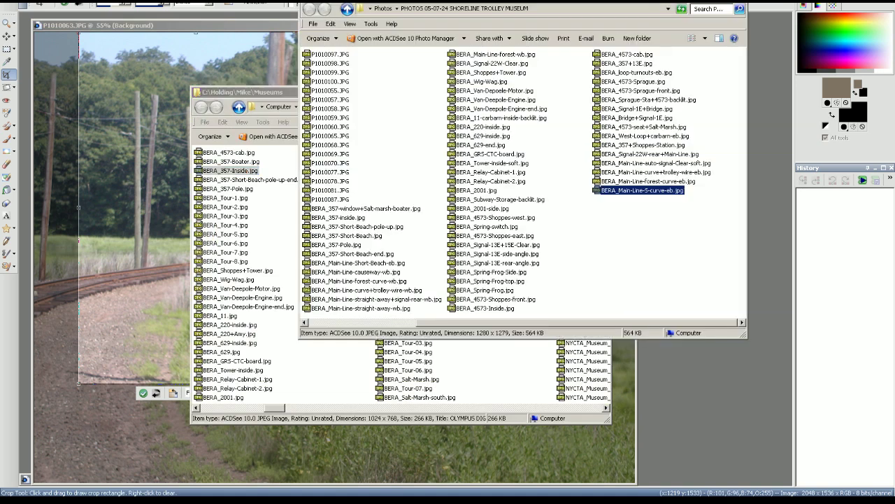
{"action": "left_click", "coordinate": [460, 351]}
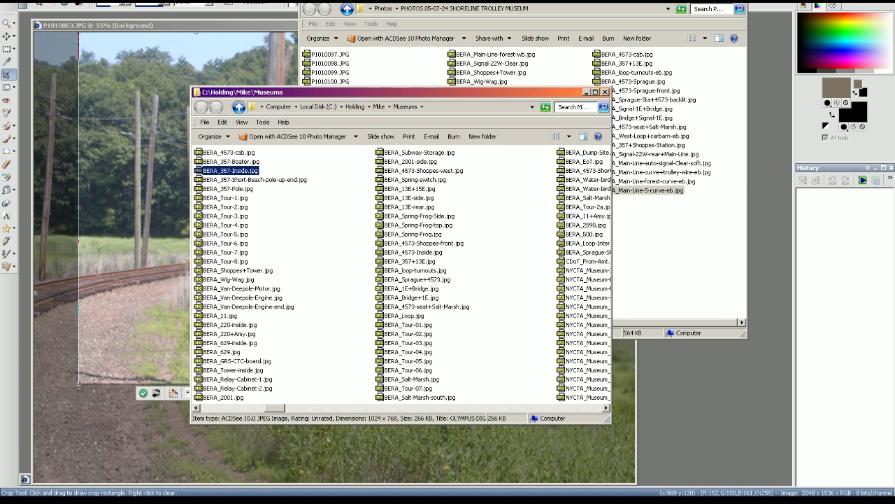
{"action": "key", "text": "alt+Tab"}
- Straighten P1010063.JPG by about 1.5°, levelling it along the distant bridge
{"action": "left_click", "coordinate": [7, 88]}
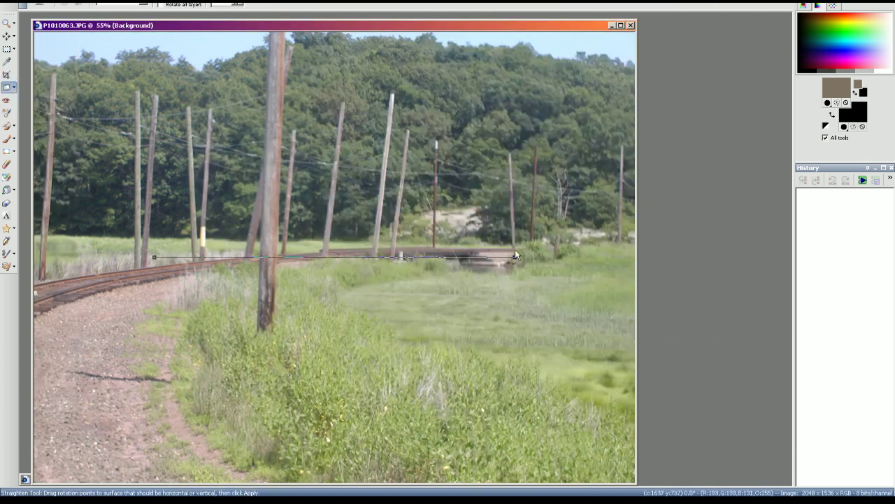
{"action": "left_click_drag", "start_coordinate": [513, 258], "coordinate": [516, 268]}
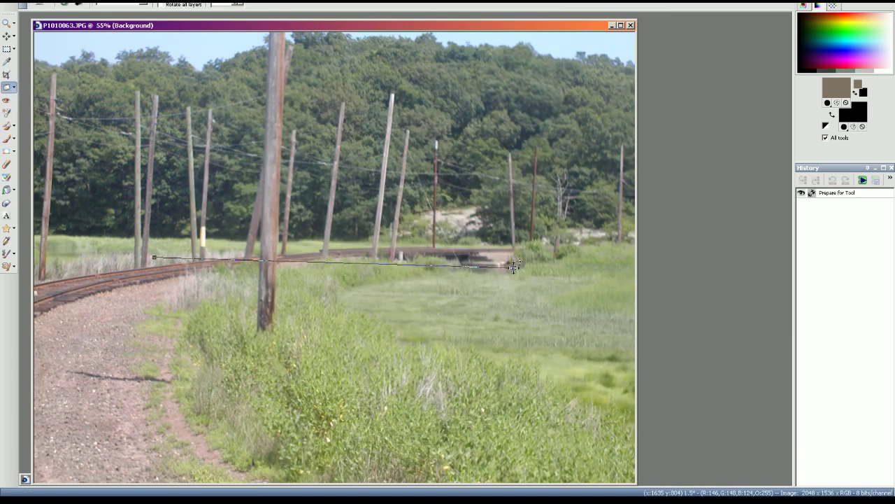
{"action": "left_click", "coordinate": [66, 6]}
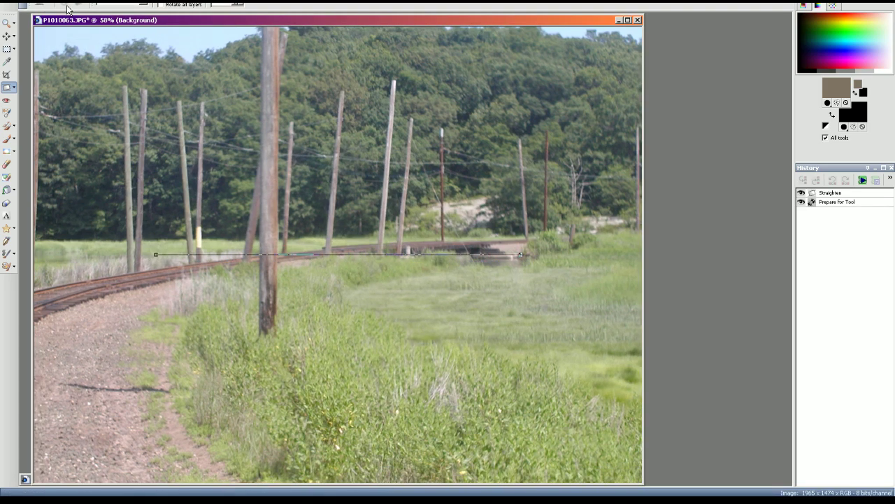
- Apply the last-used brightness/contrast and hue/saturation/lightness adjustments to the salt-marsh curve photo
{"action": "key", "text": "shift+b"}
{"action": "key", "text": "Return"}
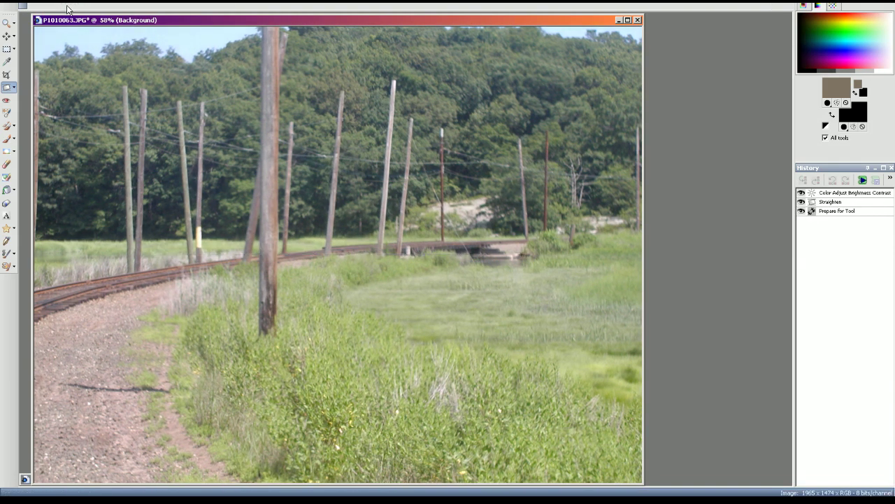
{"action": "key", "text": "shift+h"}
{"action": "key", "text": "Return"}
{"action": "left_click", "coordinate": [7, 228]}
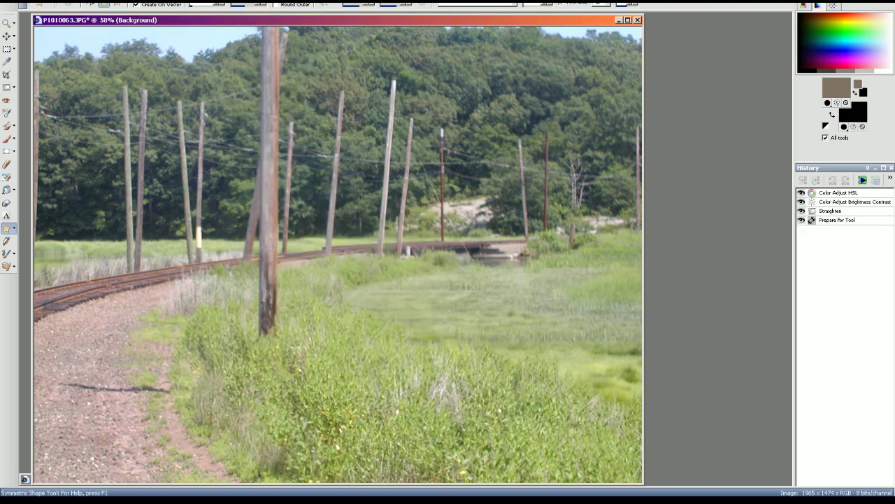
- Resize the salt-marsh curve photo to 1280 × 960 pixels and sharpen it
{"action": "left_click", "coordinate": [69, 1]}
{"action": "left_click", "coordinate": [95, 21]}
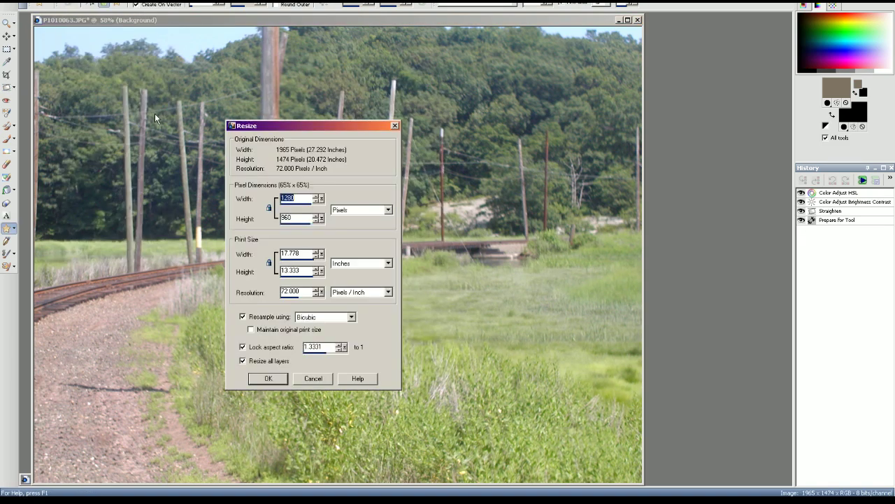
{"action": "left_click", "coordinate": [262, 376]}
{"action": "left_click", "coordinate": [267, 0]}
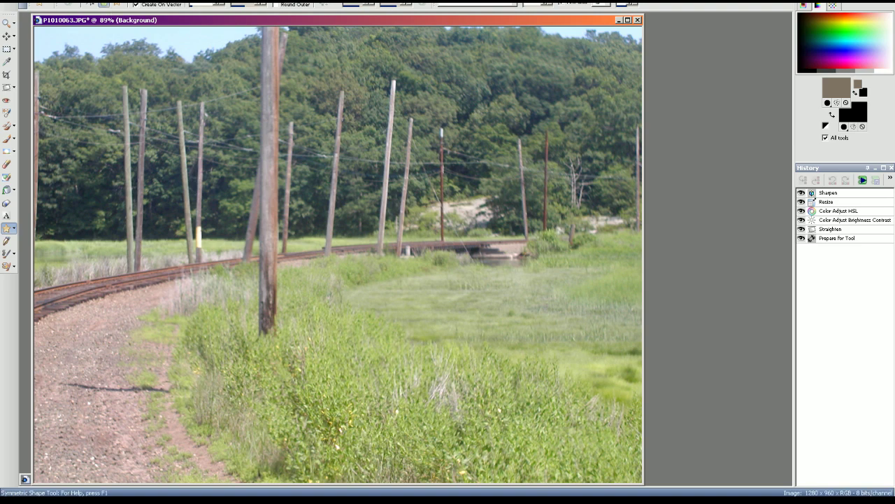
- Save the photo as JPEG BERA_Main-Line-salt-marsh-curve-wb-zoom, adapting the name of the existing S-curve file
{"action": "left_click", "coordinate": [8, 1]}
{"action": "left_click", "coordinate": [38, 57]}
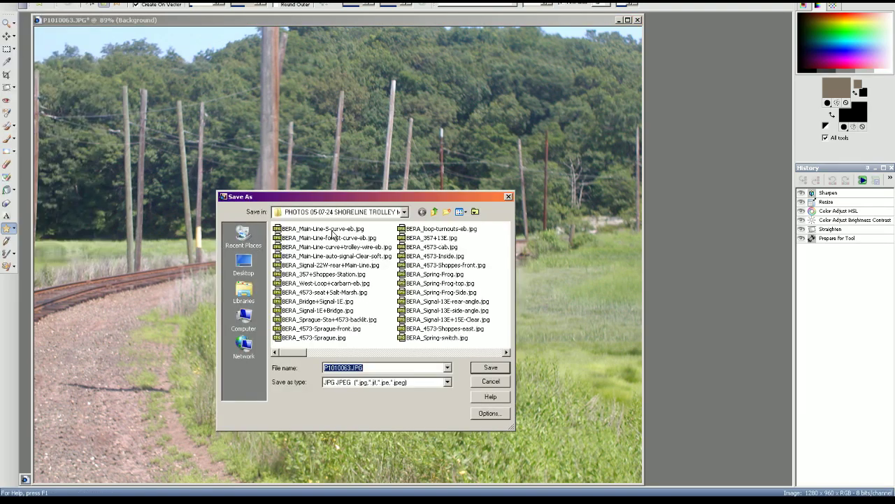
{"action": "left_click", "coordinate": [334, 230]}
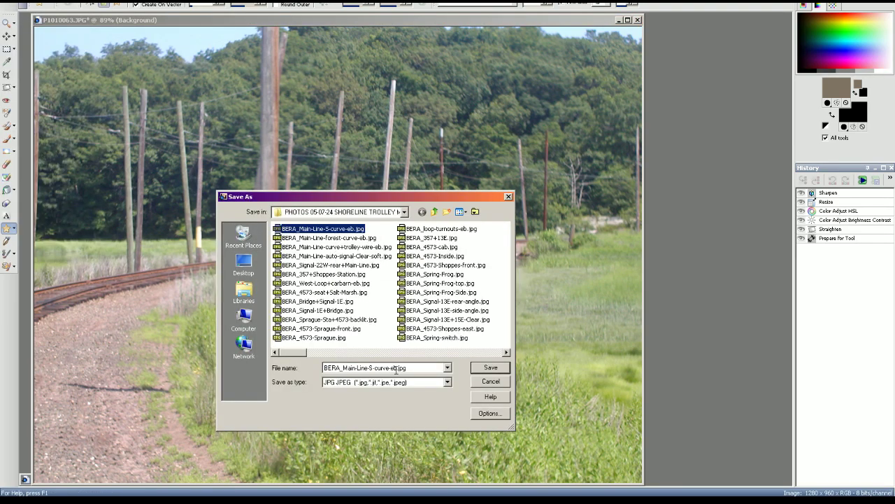
{"action": "double_click", "coordinate": [393, 370]}
{"action": "left_click_drag", "start_coordinate": [369, 371], "coordinate": [458, 380]}
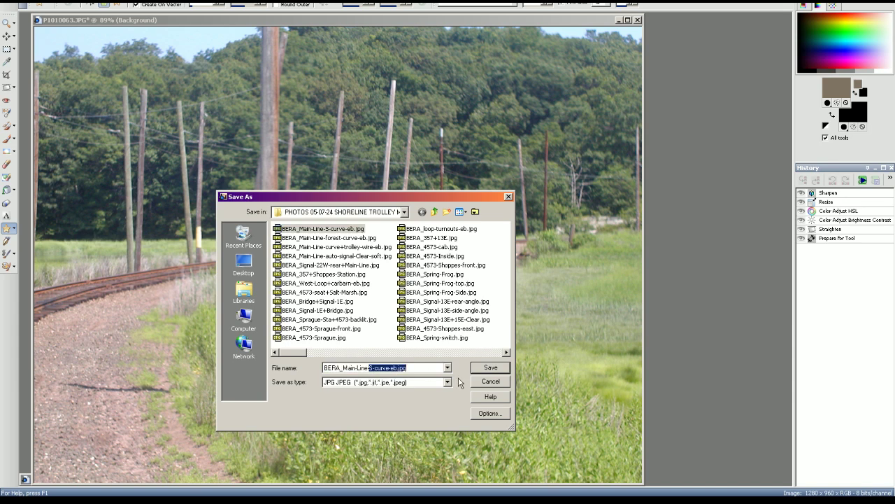
{"action": "type", "text": "salt-marsh"}
{"action": "key", "text": "Return"}
{"action": "left_click", "coordinate": [486, 265]}
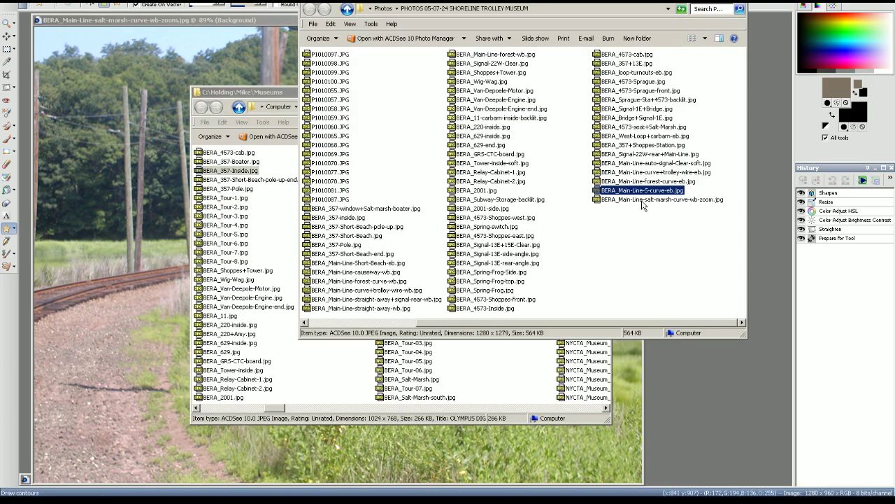
- Check BERA_Main-Line-salt-marsh-curve-wb-zoom.jpg in the photo folder, view the photo maximized and close it
{"action": "left_click", "coordinate": [644, 203]}
{"action": "left_click", "coordinate": [580, 263]}
{"action": "left_click", "coordinate": [603, 2]}
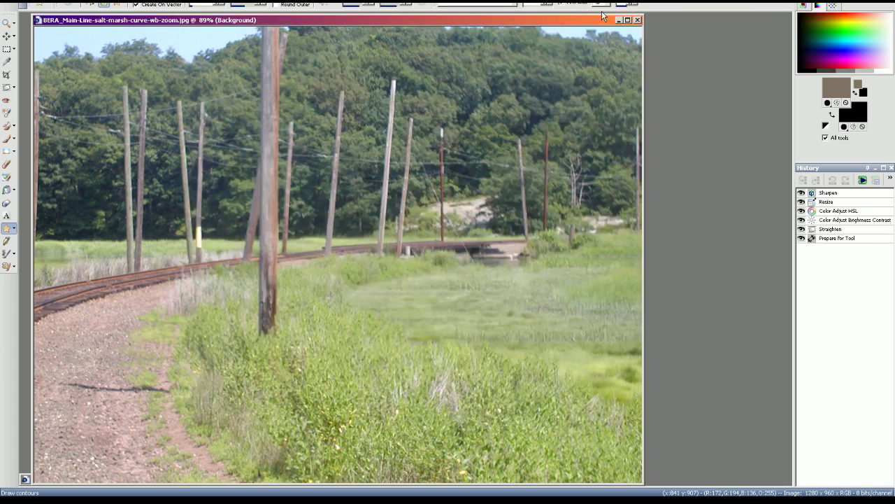
{"action": "left_click", "coordinate": [628, 20]}
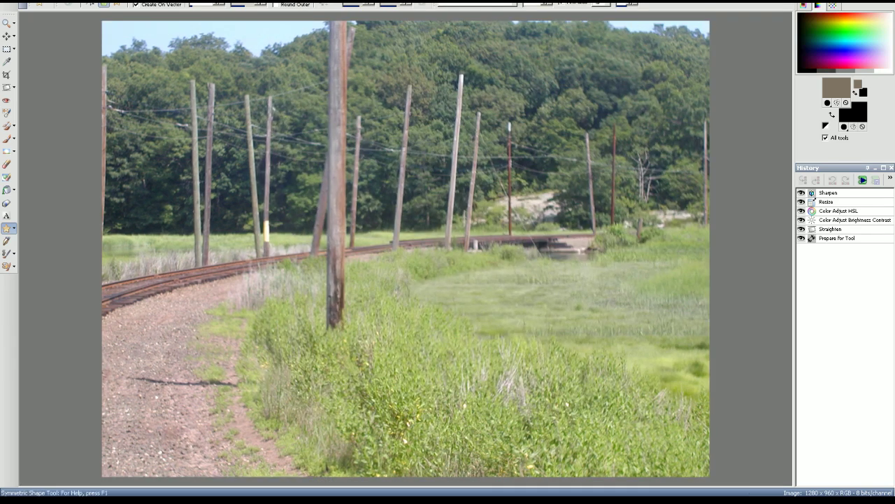
{"action": "left_click", "coordinate": [878, 2]}
{"action": "left_click", "coordinate": [637, 20]}
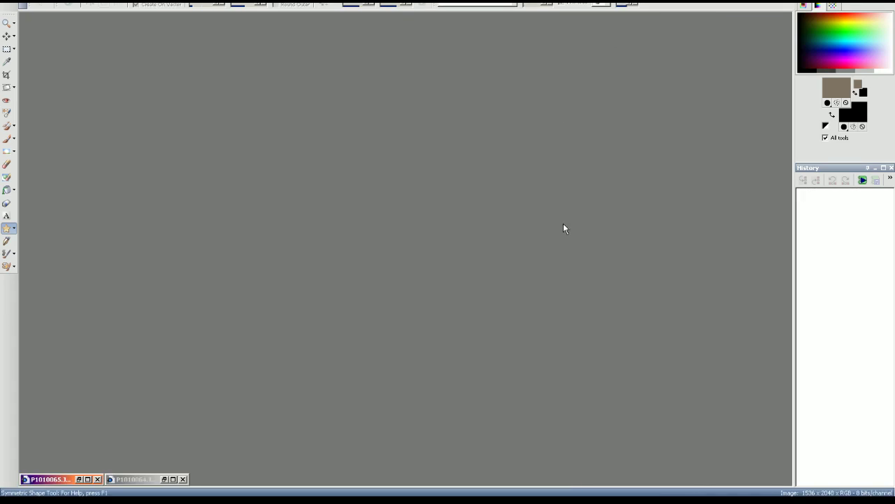
- Bring up the minimized photo P1010064.JPG and straighten it by about 0.8°
{"action": "left_click", "coordinate": [168, 478]}
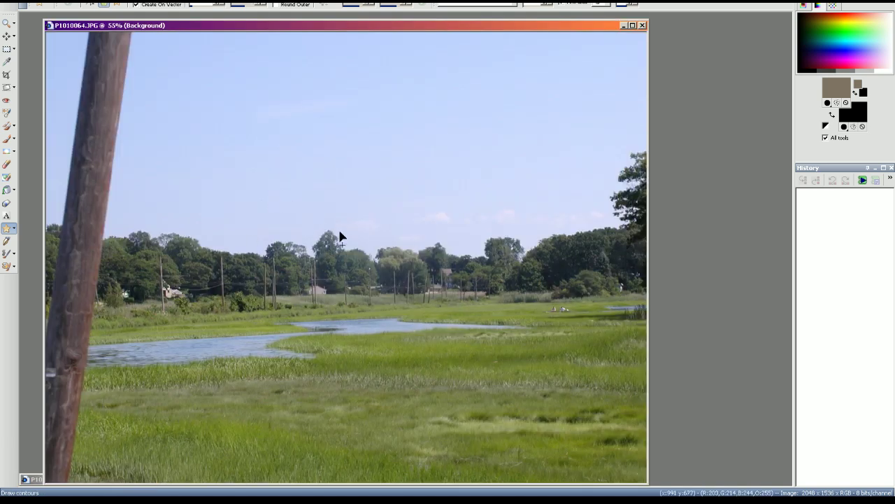
{"action": "left_click", "coordinate": [6, 87]}
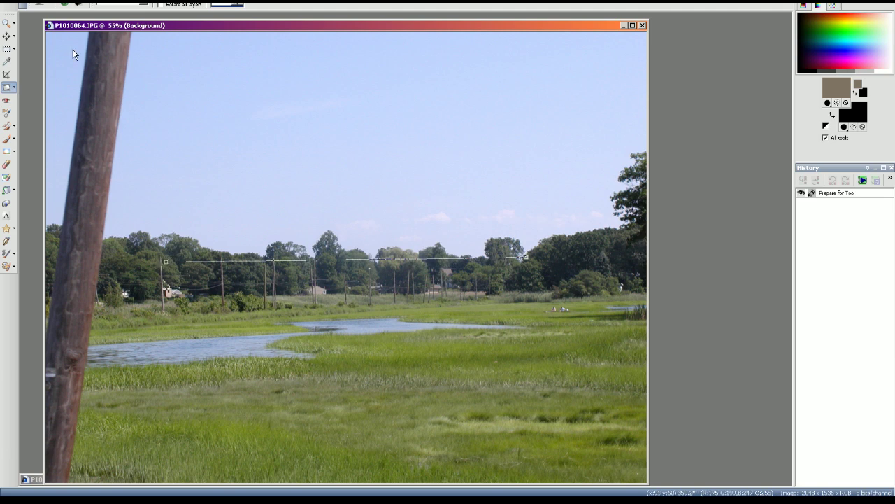
{"action": "left_click", "coordinate": [65, 5]}
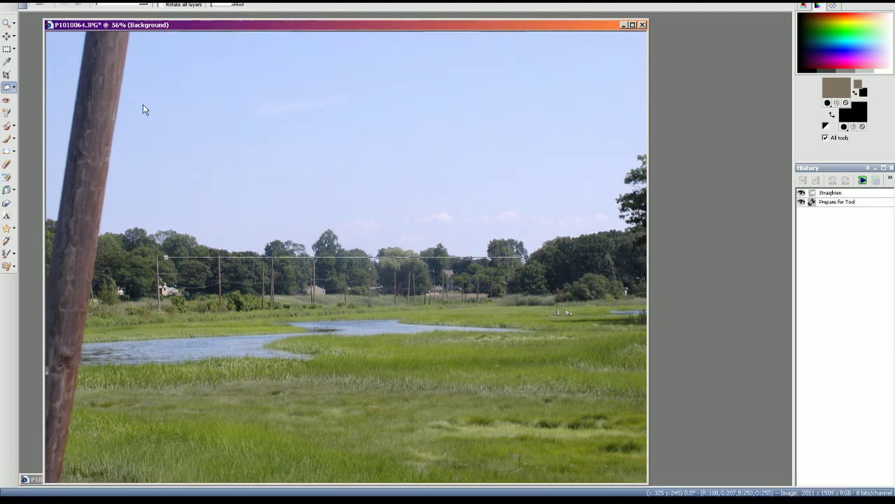
- Apply the last-used red/green/blue adjustment to the marsh photo and raise its saturation by 10
{"action": "key", "text": "shift+u"}
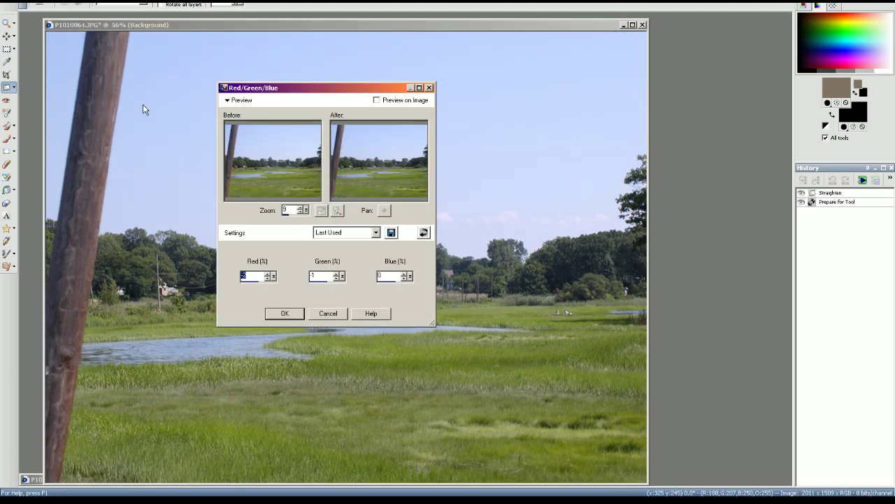
{"action": "key", "text": "Return"}
{"action": "key", "text": "shift+h"}
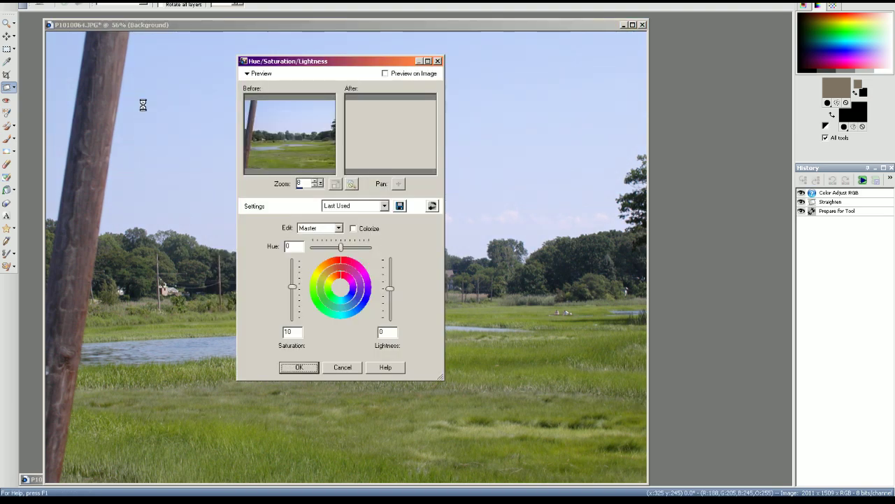
{"action": "key", "text": "Return"}
- Resize the marsh photo to 1280 × 960 pixels and sharpen it
{"action": "left_click", "coordinate": [73, 2]}
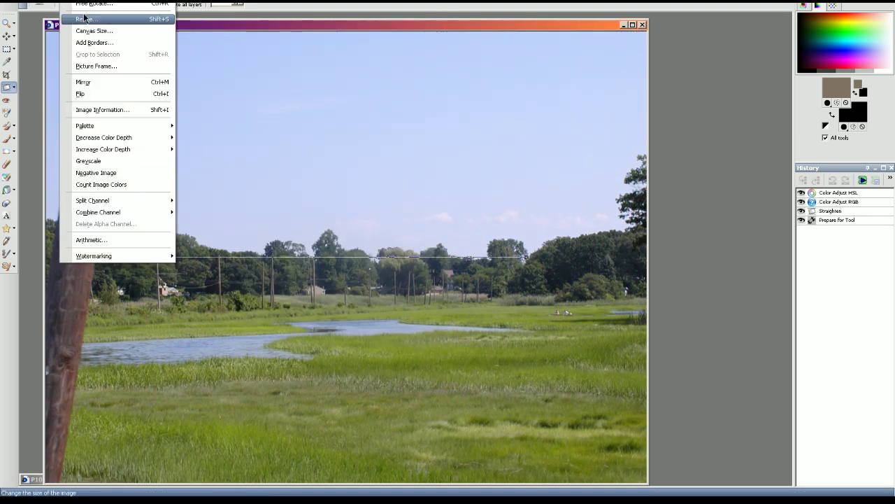
{"action": "left_click", "coordinate": [84, 18]}
{"action": "left_click", "coordinate": [277, 373]}
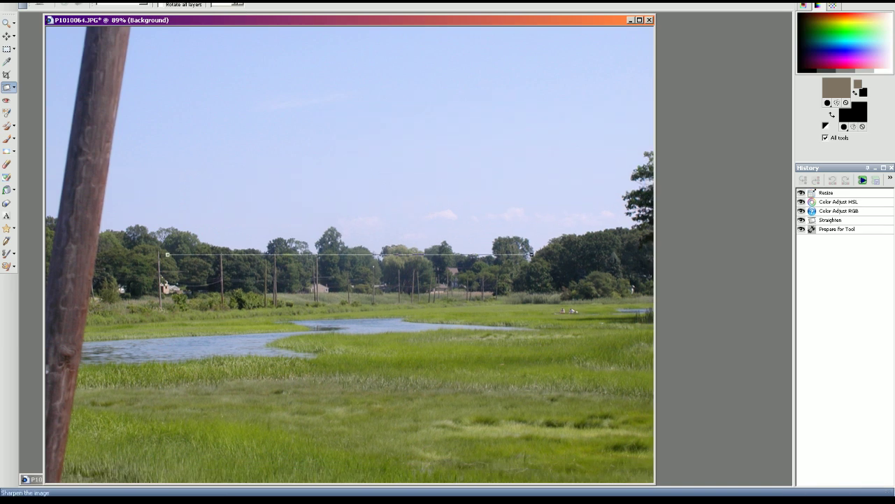
- Enter BERA_Main-Line-marsh+causeway-far as the JPEG's file name, starting from the S-curve file's name, and decline replacing the existing file
{"action": "left_click", "coordinate": [11, 2]}
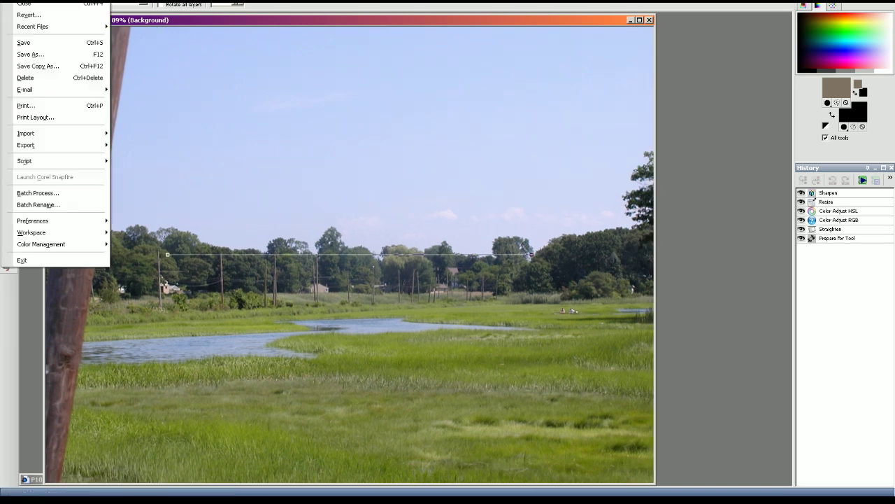
{"action": "left_click", "coordinate": [28, 53]}
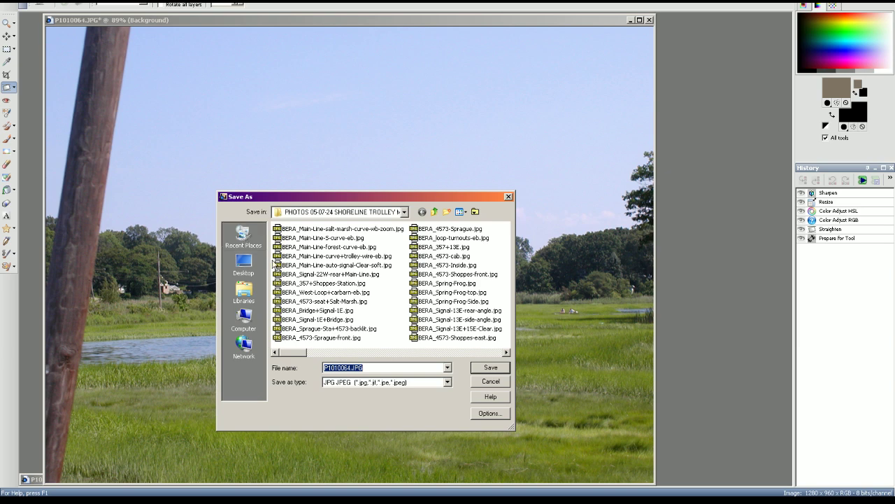
{"action": "left_click", "coordinate": [326, 237]}
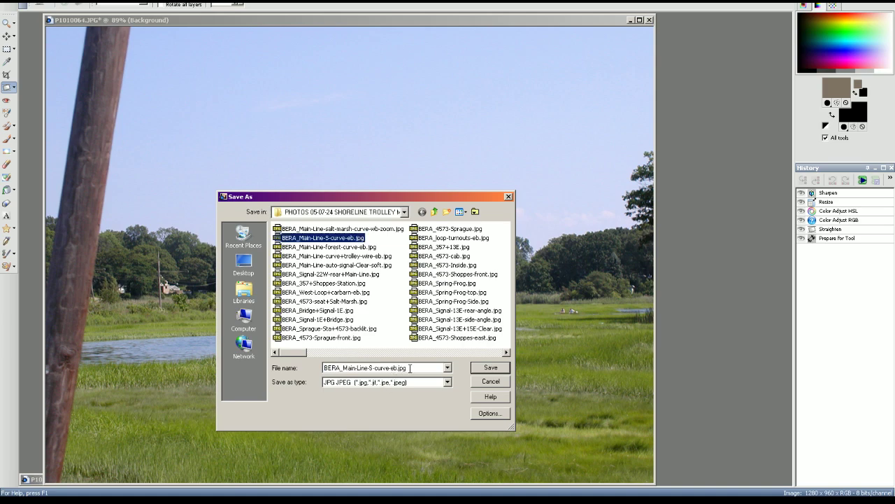
{"action": "double_click", "coordinate": [410, 368]}
{"action": "left_click_drag", "start_coordinate": [457, 196], "coordinate": [463, 229]}
{"action": "left_click_drag", "start_coordinate": [419, 396], "coordinate": [373, 419]}
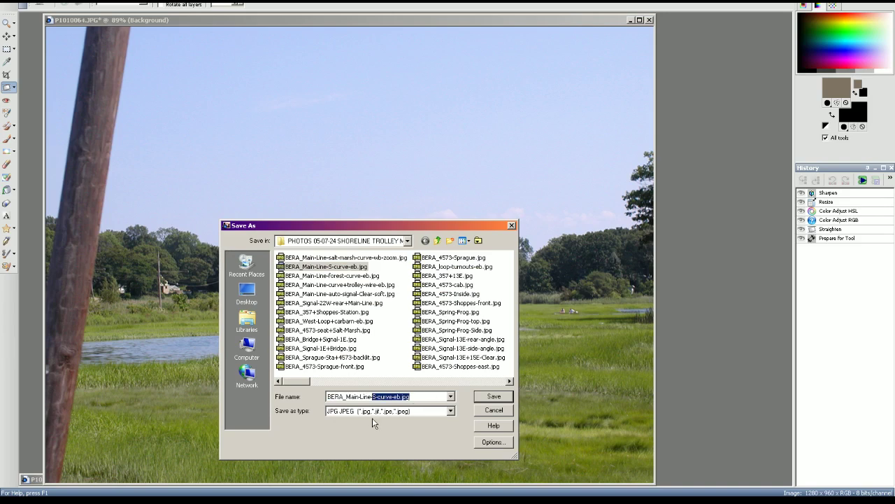
{"action": "type", "text": "marsh+causeway-far"}
{"action": "key", "text": "Return"}
{"action": "left_click", "coordinate": [540, 263]}
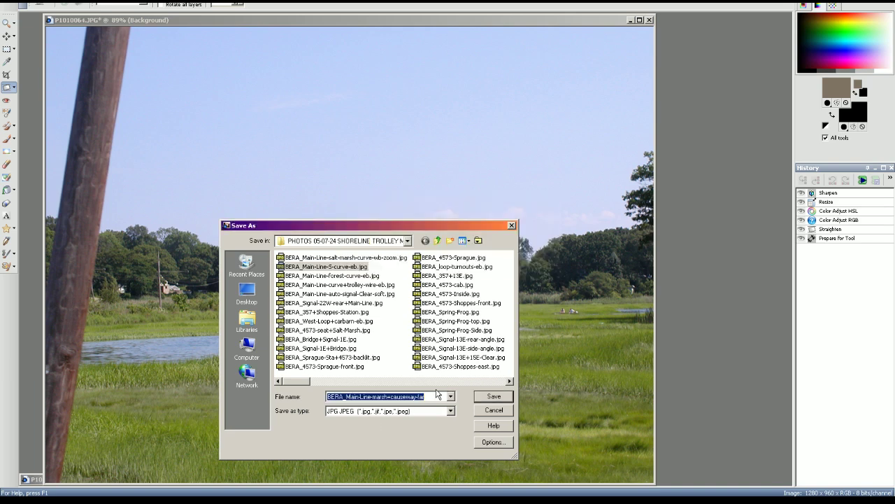
- Save the marsh photo as BERA_Main-Line-marsh+causeway-eb-far, declining to replace the existing S-curve file
{"action": "left_click", "coordinate": [418, 396]}
{"action": "type", "text": "eb-"}
{"action": "key", "text": "Return"}
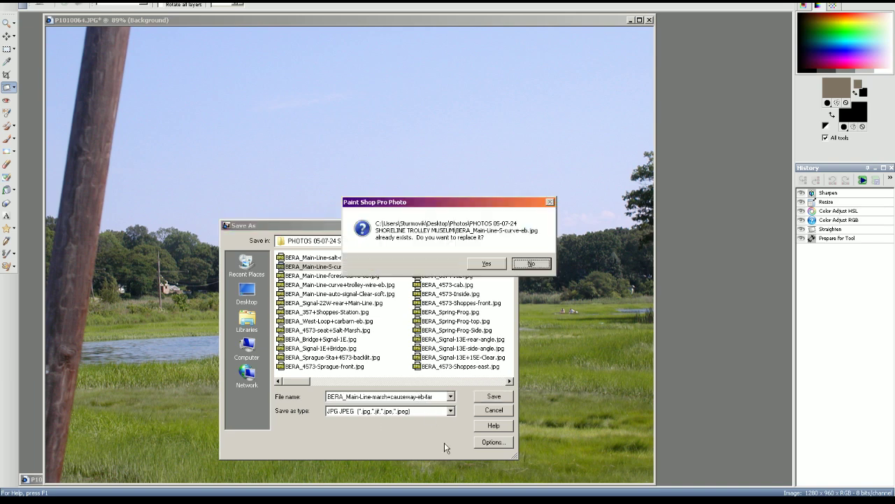
{"action": "left_click", "coordinate": [524, 264]}
{"action": "left_click", "coordinate": [493, 396]}
- Switch to the museum photo folder in Windows Explorer and rename the salt-marsh curve zoom file as BERA_Main-Line-salt-marsh-curve-eb-zoom.jpg
{"action": "key", "text": "alt+Tab"}
{"action": "key", "text": "alt+Tab"}
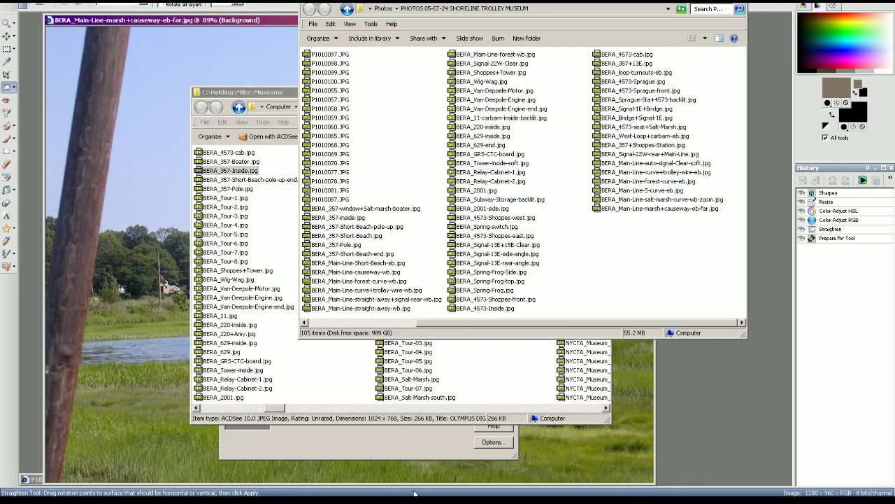
{"action": "left_click", "coordinate": [682, 210]}
{"action": "left_click", "coordinate": [690, 201]}
{"action": "key", "text": "F2"}
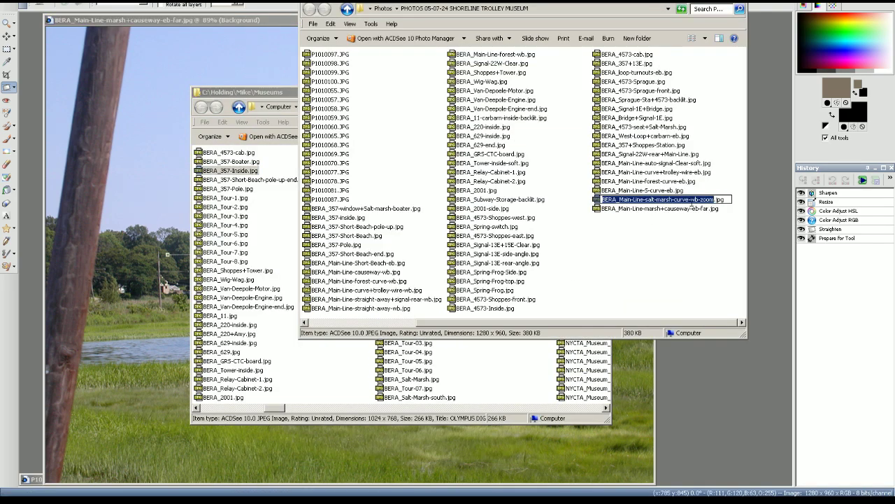
{"action": "left_click", "coordinate": [693, 201]}
{"action": "key", "text": "BackSpace"}
{"action": "type", "text": "e"}
{"action": "key", "text": "Return"}
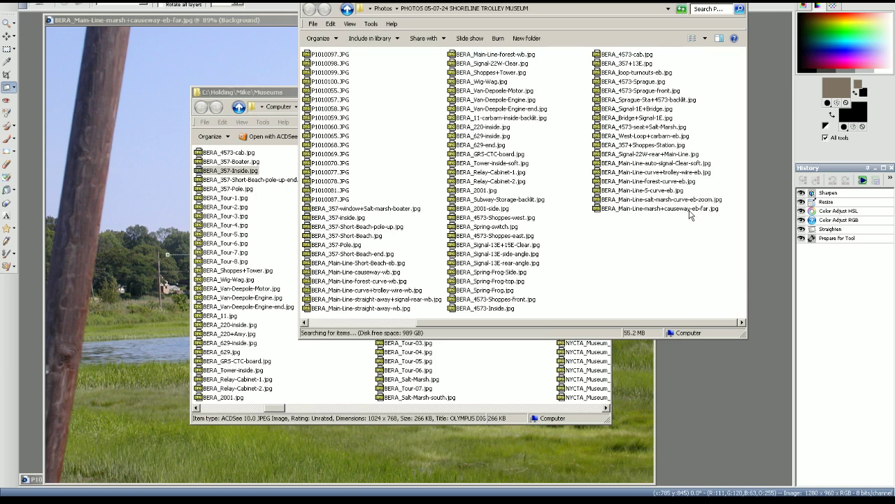
{"action": "left_click", "coordinate": [677, 230]}
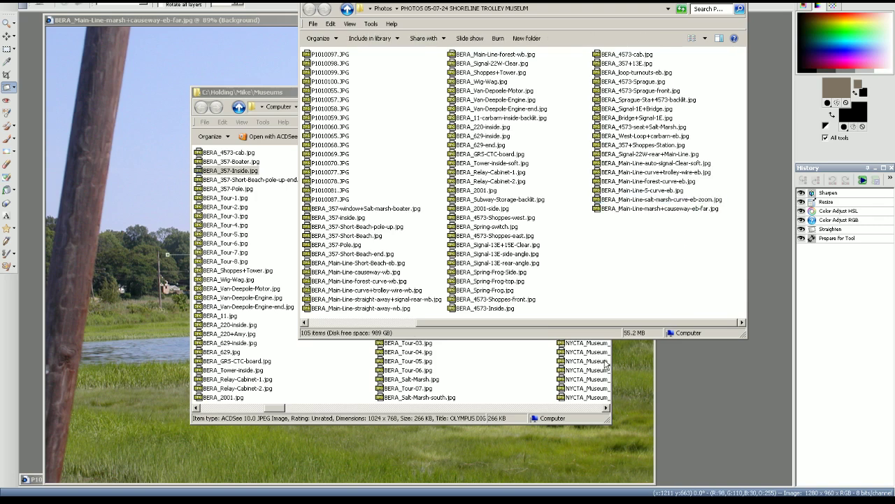
- Return to Paint Shop Pro, close the saved marsh photo and restore the minimized photo P1010065.JPG
{"action": "left_click", "coordinate": [621, 342]}
{"action": "left_click", "coordinate": [650, 21]}
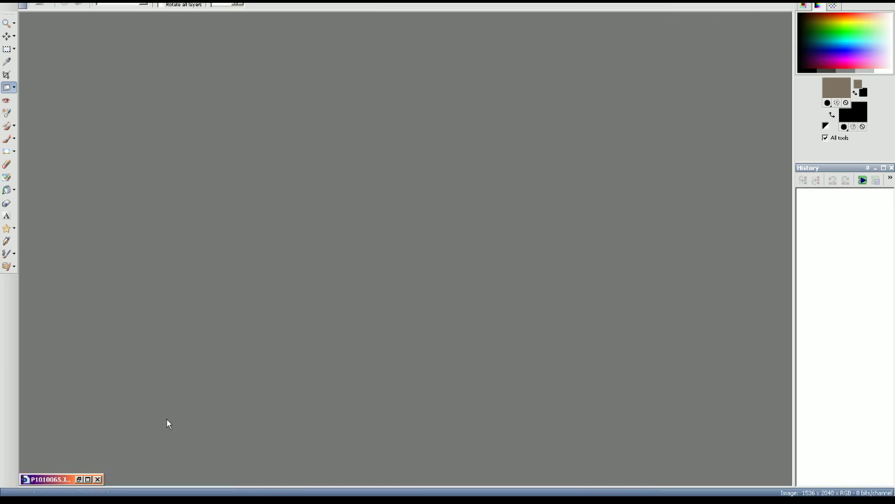
{"action": "left_click", "coordinate": [83, 479]}
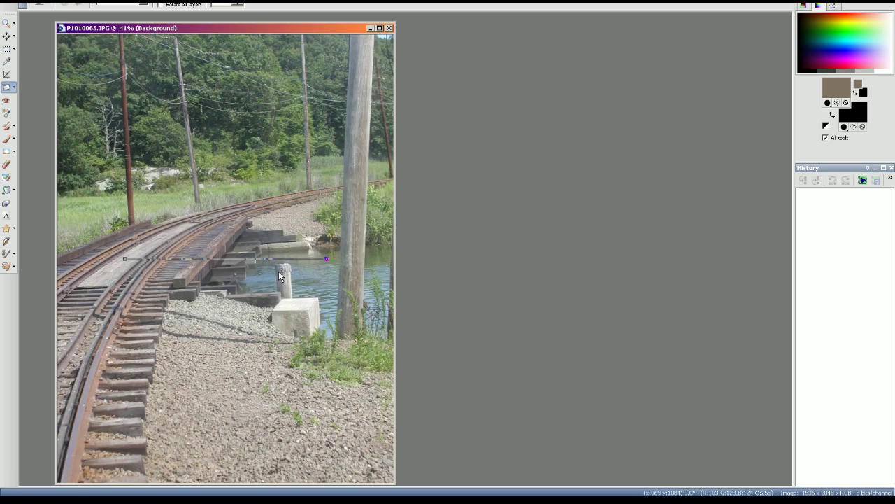
- View BERA_Tour-07.jpg from the Museums folder to compare it with the open trestle photo
{"action": "key", "text": "alt+Tab"}
{"action": "key", "text": "alt+Tab"}
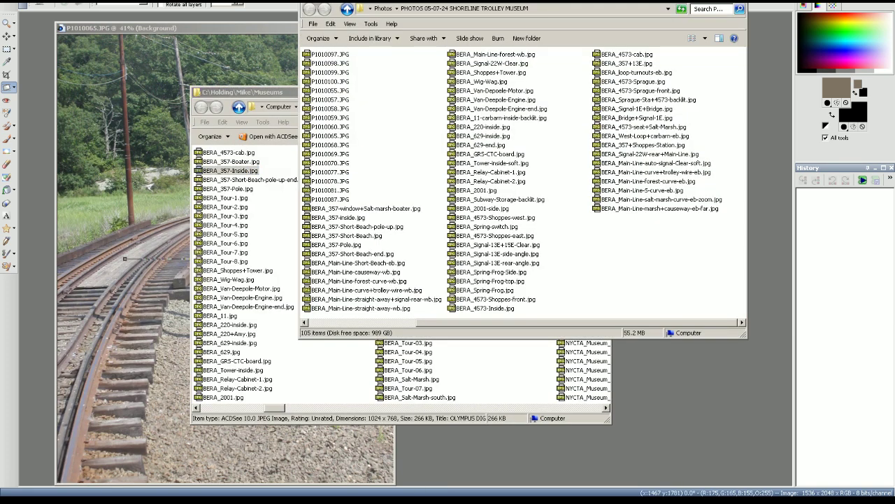
{"action": "key", "text": "alt+Tab"}
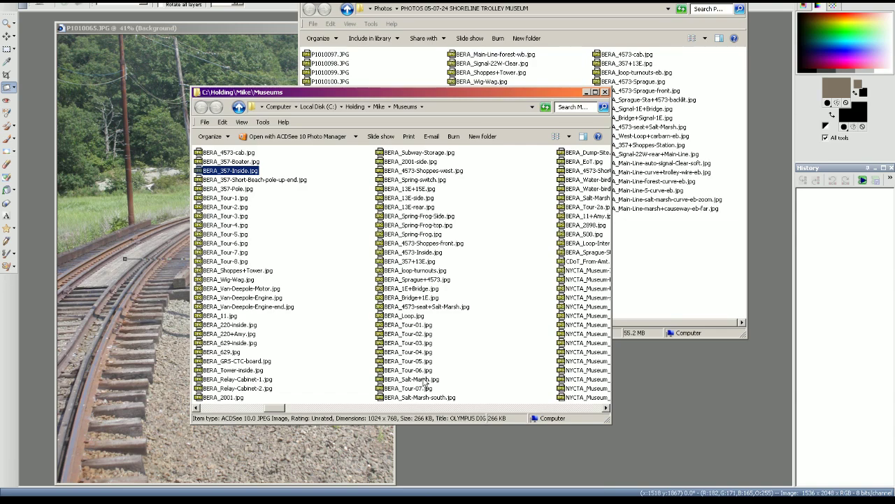
{"action": "double_click", "coordinate": [422, 389]}
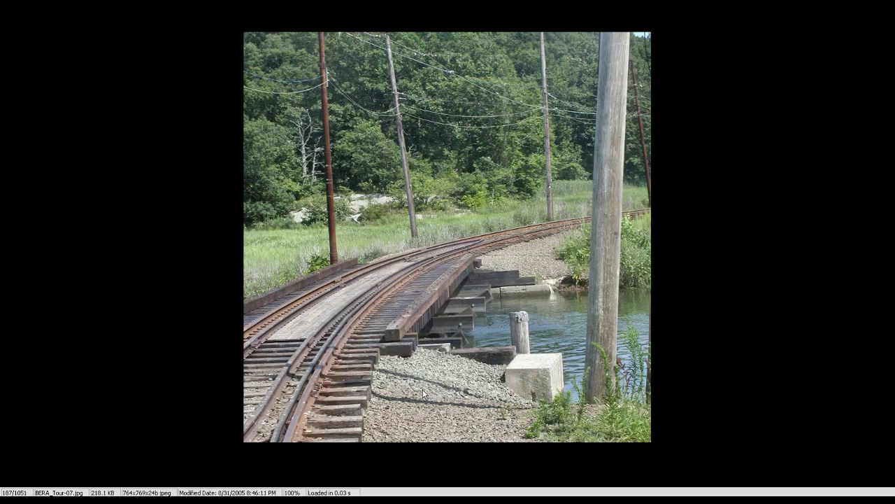
{"action": "key", "text": "Escape"}
{"action": "key", "text": "alt+Tab"}
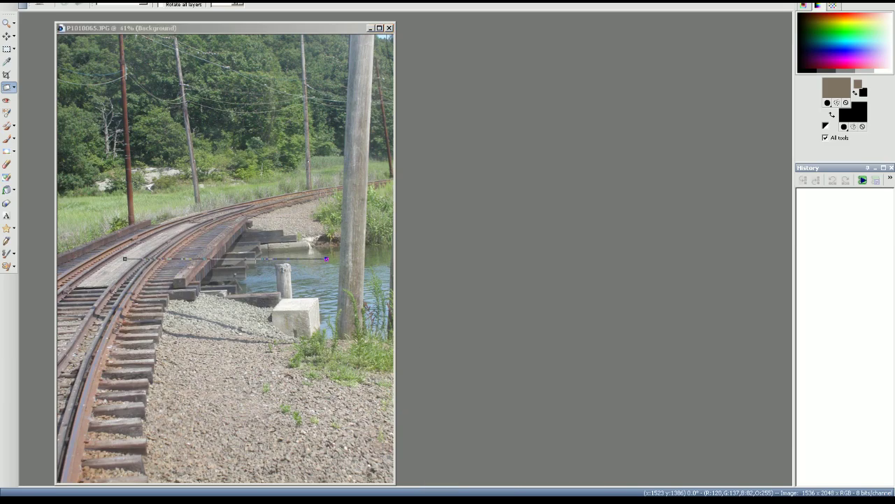
- Switch to the Wikimapia page in the web browser and locate the trolley line's creek bridge in the salt marsh
{"action": "key", "text": "alt+Tab"}
{"action": "key", "text": "alt+Tab"}
{"action": "key", "text": "alt+Tab"}
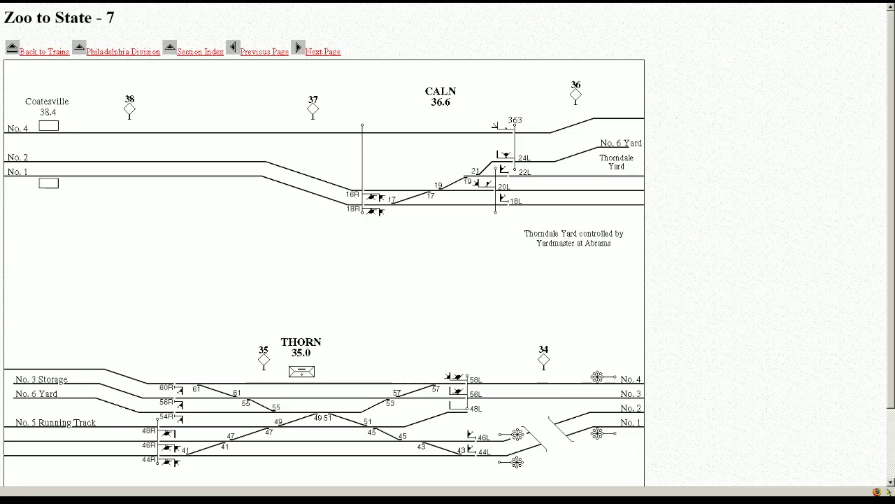
{"action": "key", "text": "ctrl+Tab"}
{"action": "key", "text": "ctrl+Tab"}
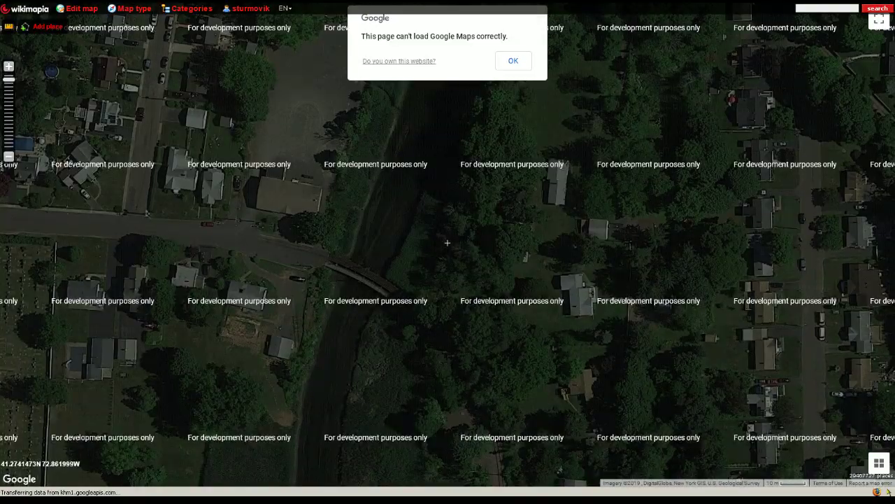
{"action": "scroll", "coordinate": [177, 155], "scroll_direction": "down", "scroll_amount": 4}
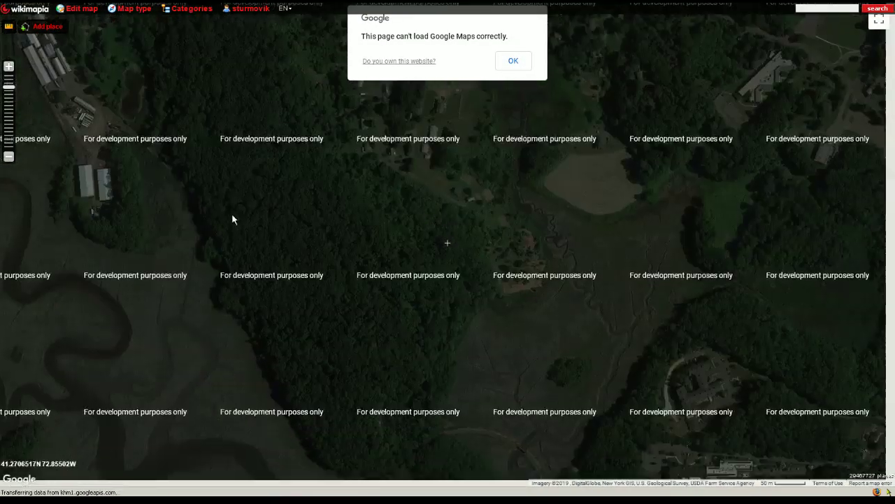
{"action": "scroll", "coordinate": [342, 210], "scroll_direction": "up", "scroll_amount": 4}
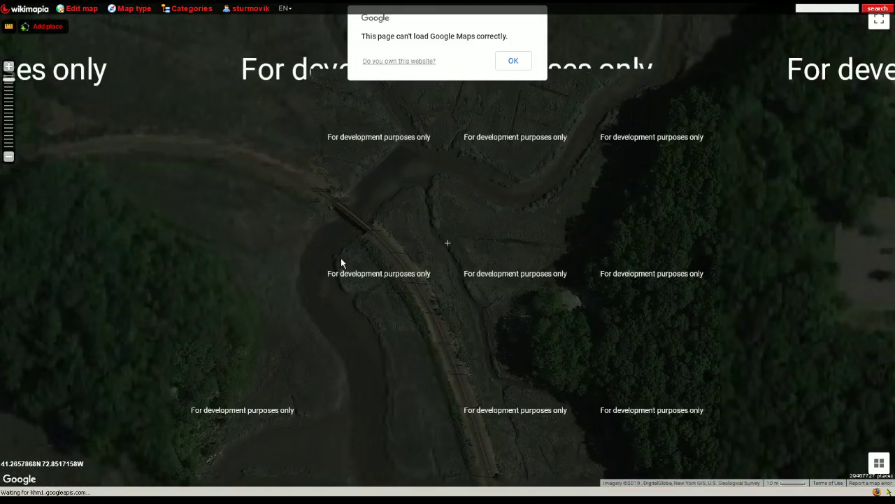
- Examine the creek and marsh around the trolley bridge using Wikimapia's alternative map types and the satellite view
{"action": "left_click", "coordinate": [133, 10]}
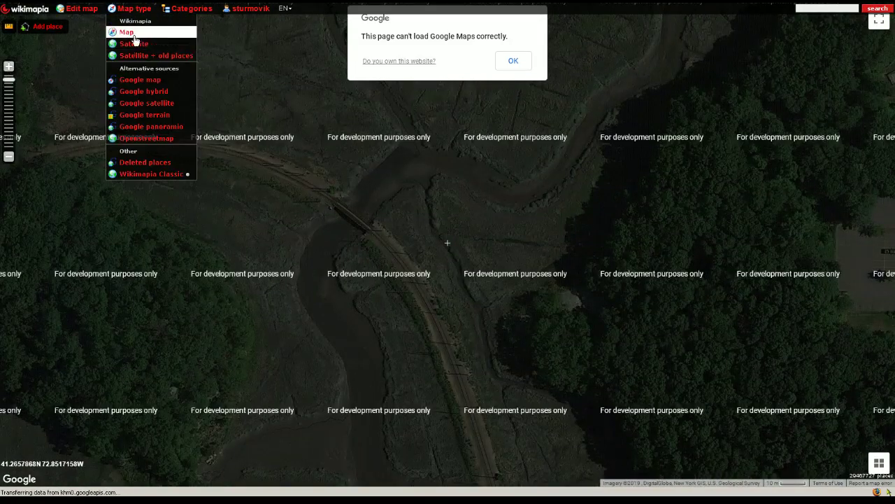
{"action": "left_click", "coordinate": [133, 36]}
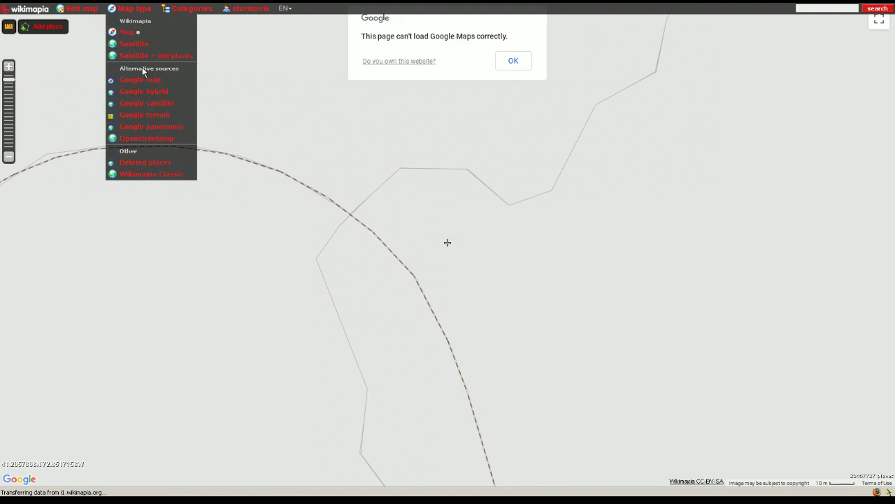
{"action": "left_click", "coordinate": [153, 99]}
{"action": "left_click", "coordinate": [154, 116]}
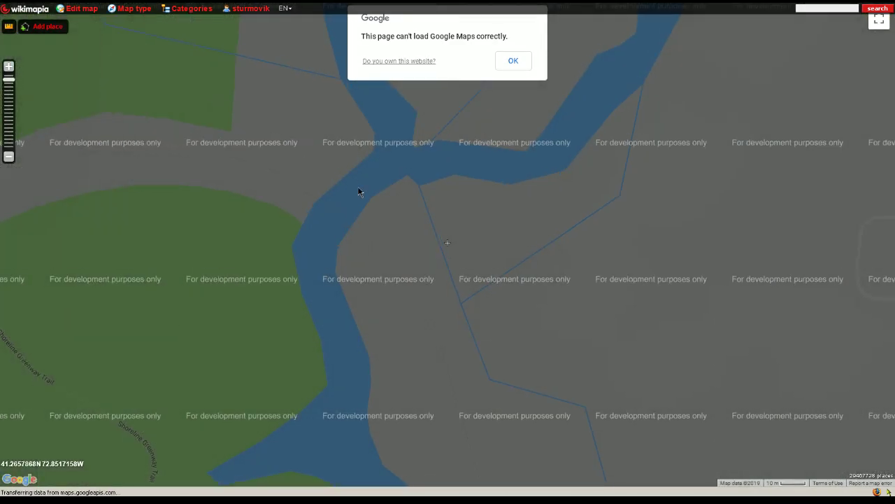
{"action": "left_click_drag", "start_coordinate": [359, 190], "coordinate": [346, 254]}
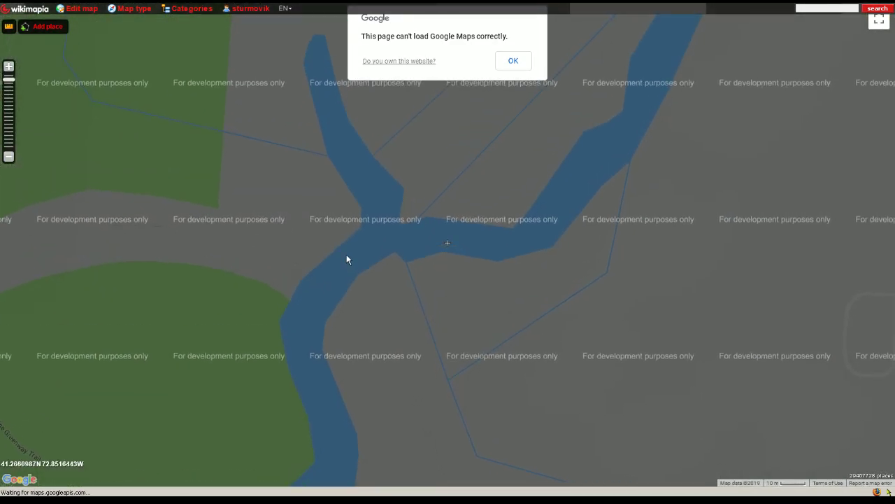
{"action": "scroll", "coordinate": [344, 249], "scroll_direction": "down", "scroll_amount": 1}
{"action": "scroll", "coordinate": [342, 249], "scroll_direction": "down", "scroll_amount": 1}
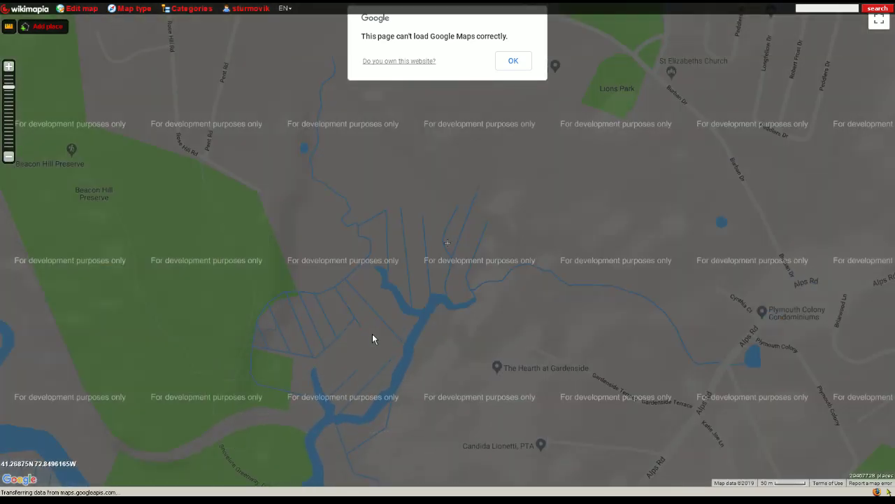
{"action": "left_click_drag", "start_coordinate": [431, 225], "coordinate": [349, 306]}
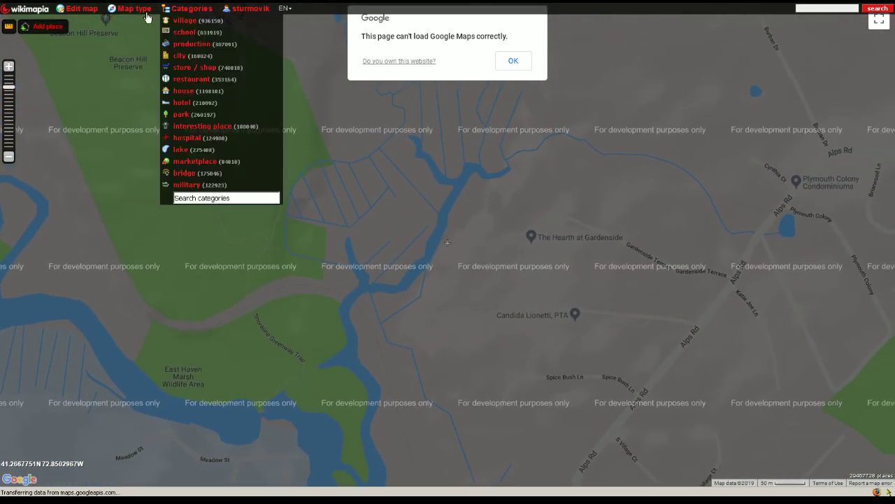
{"action": "mouse_move", "coordinate": [142, 10]}
{"action": "scroll", "coordinate": [355, 284], "scroll_direction": "up", "scroll_amount": 3}
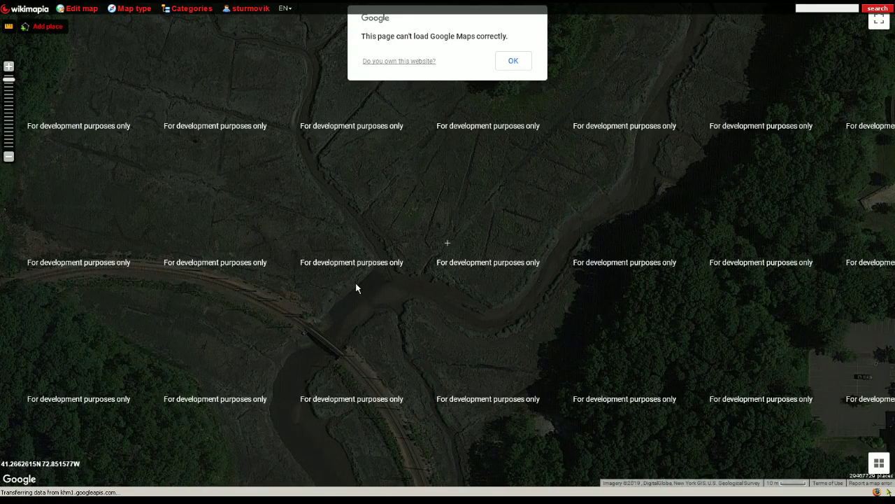
- Follow the creek through the marsh on the satellite imagery and inspect the trolley bridge up close
{"action": "left_click_drag", "start_coordinate": [531, 170], "coordinate": [445, 326]}
{"action": "left_click_drag", "start_coordinate": [312, 172], "coordinate": [500, 396]}
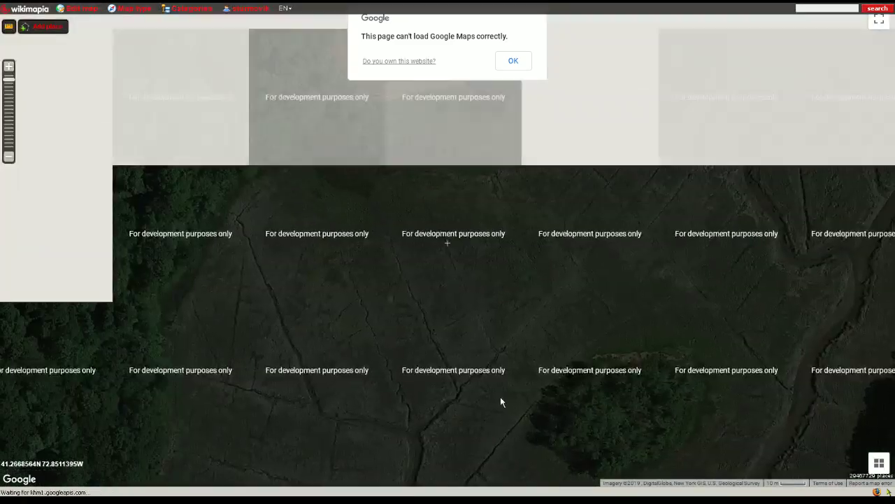
{"action": "left_click_drag", "start_coordinate": [298, 410], "coordinate": [399, 218]}
{"action": "left_click_drag", "start_coordinate": [425, 328], "coordinate": [373, 251]}
{"action": "left_click_drag", "start_coordinate": [583, 430], "coordinate": [473, 409]}
{"action": "scroll", "coordinate": [352, 276], "scroll_direction": "up", "scroll_amount": 1}
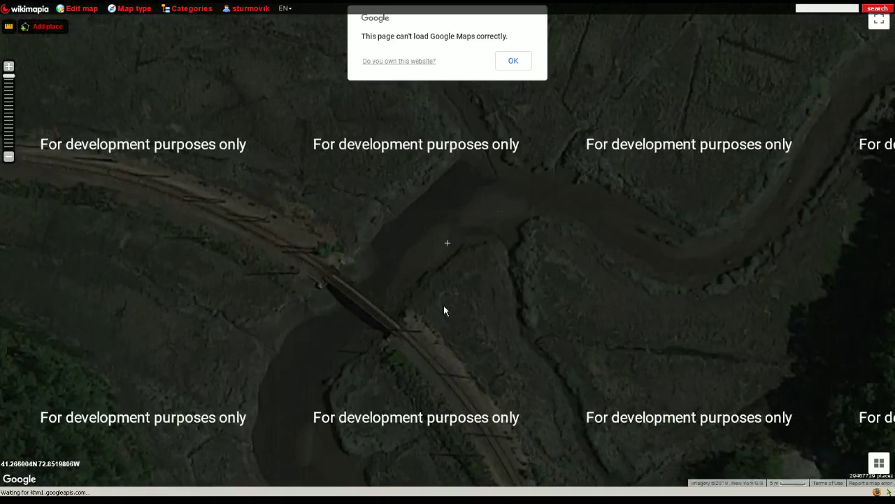
{"action": "scroll", "coordinate": [493, 359], "scroll_direction": "down", "scroll_amount": 2}
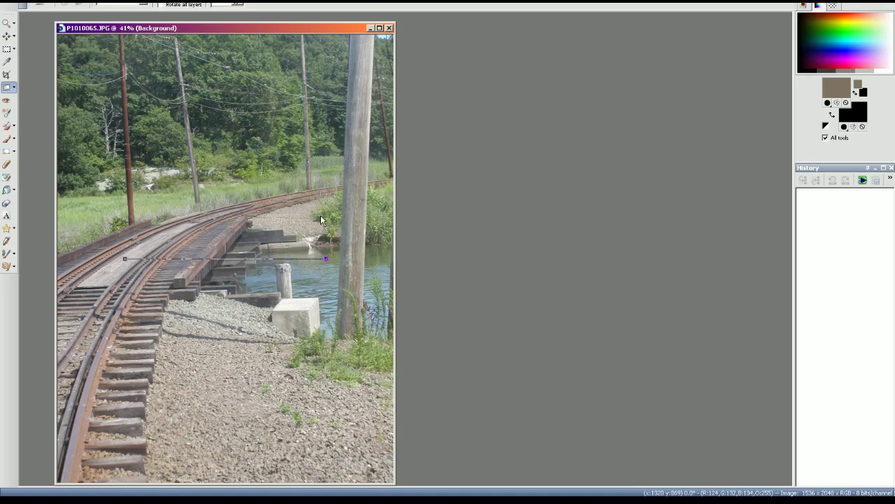
- Switch back to Paint Shop Pro and straighten the trestle photo P1010065.JPG to correct the lean of its utility poles
{"action": "left_click_drag", "start_coordinate": [252, 259], "coordinate": [192, 296]}
{"action": "left_click_drag", "start_coordinate": [266, 295], "coordinate": [266, 286]}
{"action": "left_click", "coordinate": [67, 6]}
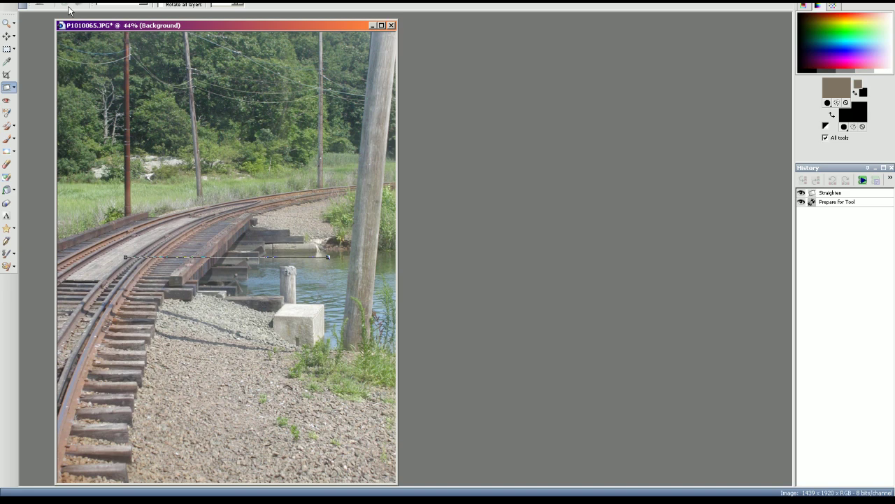
- Apply the last-used red/green/blue adjustment of 0, -1 and -2 percent and the brightness/contrast adjustment to the trestle photo
{"action": "key", "text": "shift+u"}
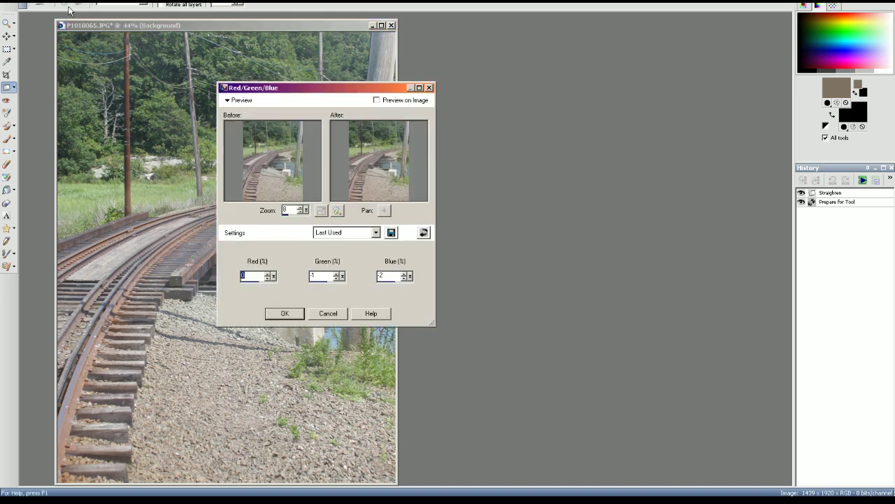
{"action": "key", "text": "Return"}
{"action": "key", "text": "shift+b"}
{"action": "key", "text": "Return"}
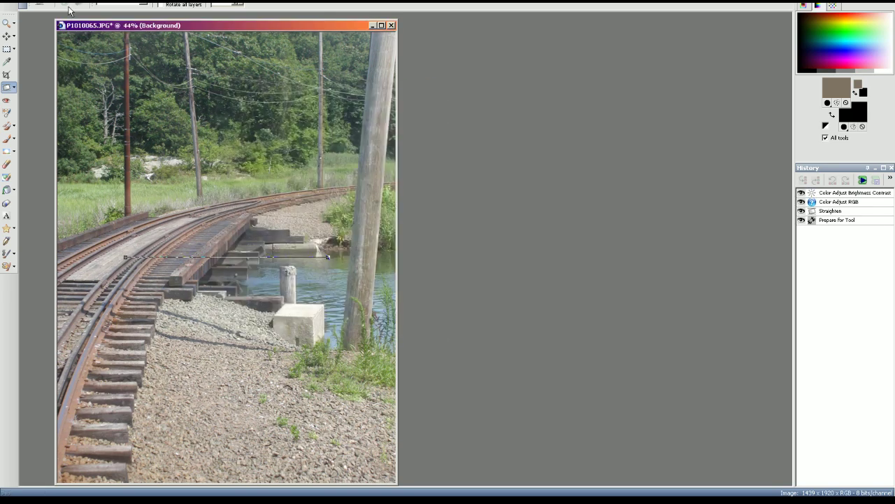
- Sharpen the trestle photo and resize it to 1000 pixels wide with the aspect ratio locked
{"action": "left_click", "coordinate": [69, 1]}
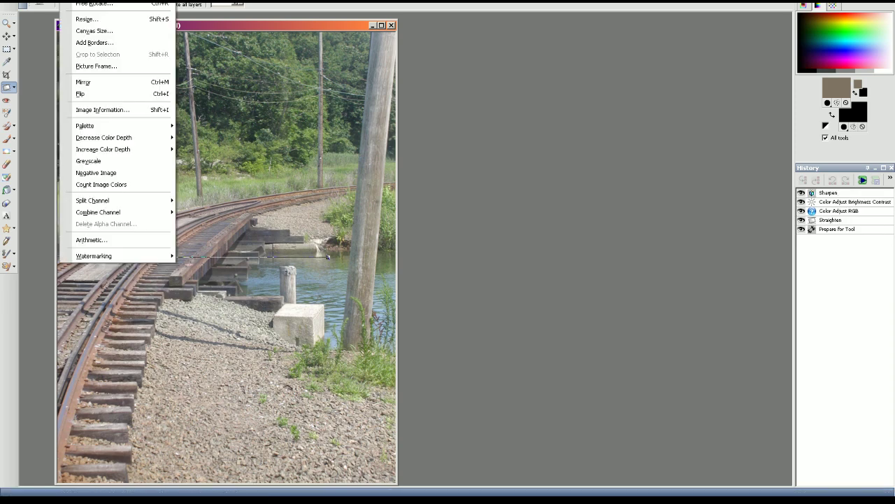
{"action": "left_click", "coordinate": [89, 20]}
{"action": "type", "text": "1000"}
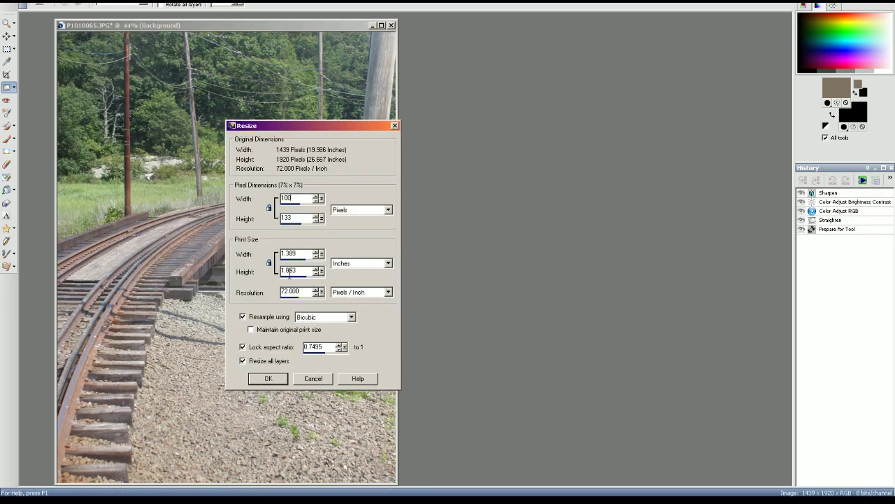
{"action": "left_click", "coordinate": [272, 377]}
- Save the trestle photo as a JPEG named BERA_Main-Line-causeway-br-eb in the SHORELINE TROLLEY MUSEUM photo folder
{"action": "left_click", "coordinate": [8, 0]}
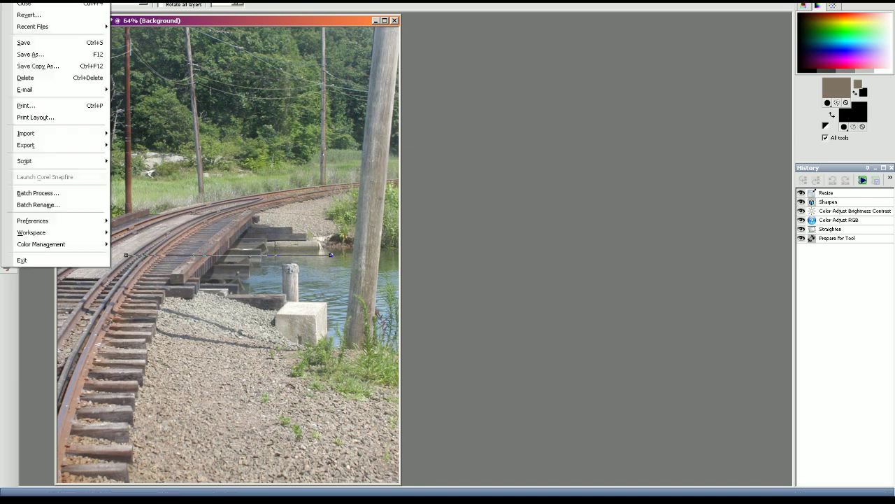
{"action": "left_click", "coordinate": [25, 57]}
{"action": "left_click", "coordinate": [349, 258]}
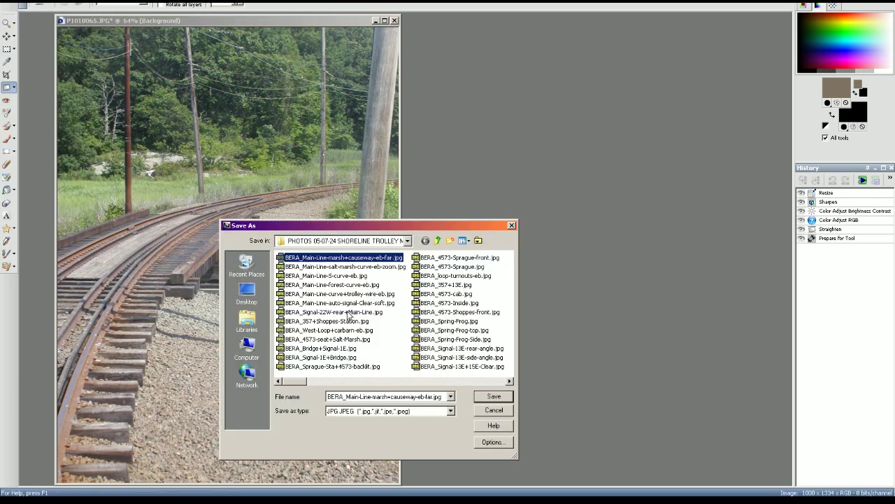
{"action": "left_click", "coordinate": [391, 397]}
{"action": "type", "text": "BERA_Main-Line-caus"}
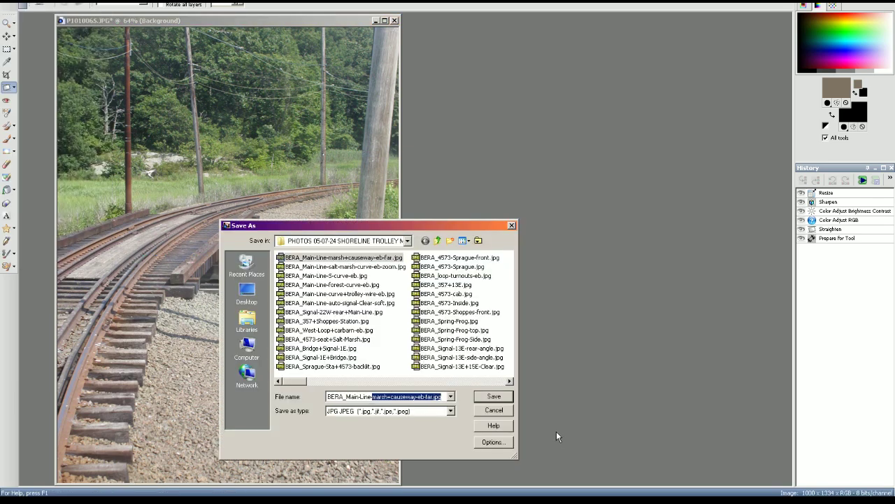
{"action": "type", "text": "eway"}
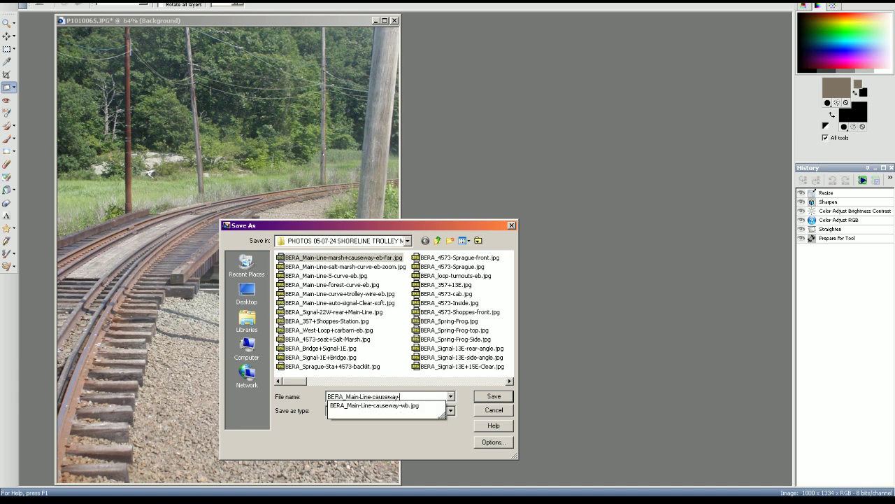
{"action": "type", "text": "-br-eb"}
{"action": "key", "text": "Return"}
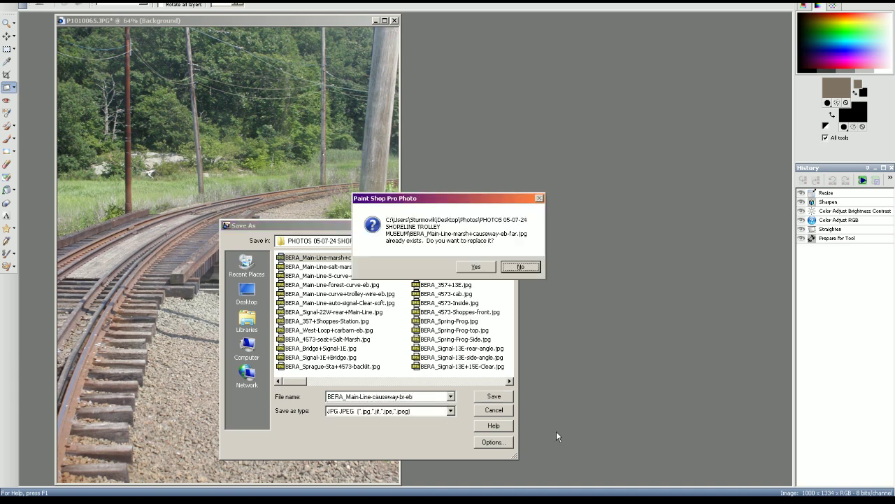
{"action": "key", "text": "Return"}
- Check the saved trestle photo in the museum photo folder, then close its image in Paint Shop Pro
{"action": "left_click", "coordinate": [426, 501]}
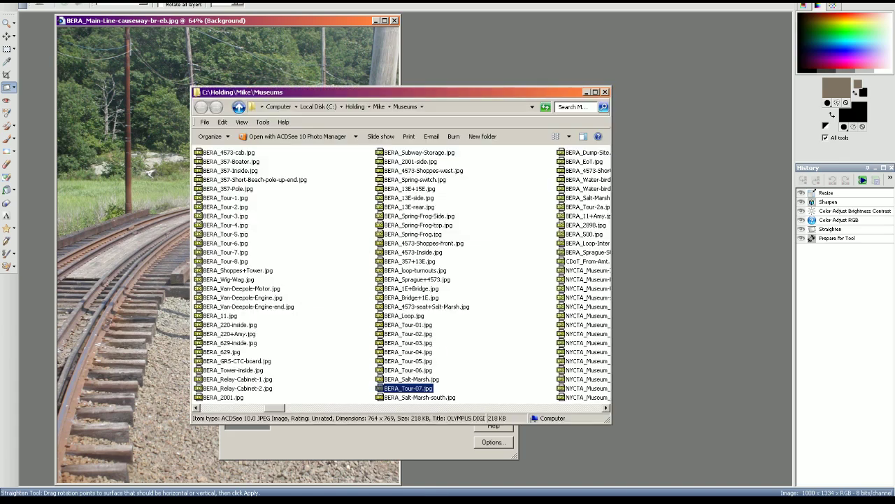
{"action": "left_click", "coordinate": [381, 501]}
{"action": "left_click", "coordinate": [613, 219]}
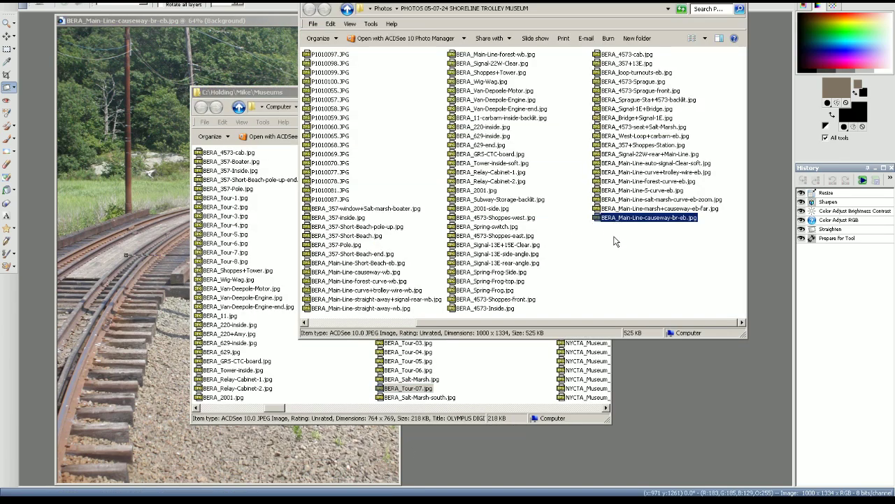
{"action": "left_click", "coordinate": [482, 501]}
{"action": "left_click", "coordinate": [394, 20]}
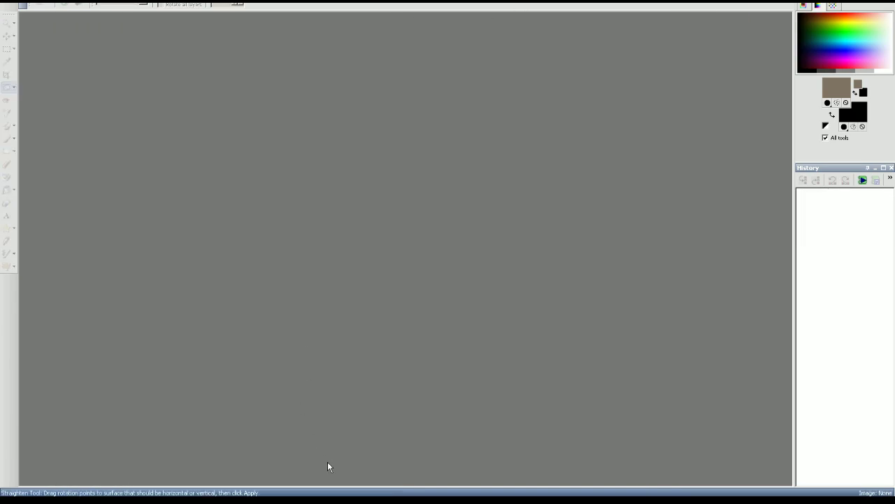
- Switch to the PHOTOS 05-07-24 SHORELINE TROLLEY MUSEUM folder and sort its files by name
{"action": "left_click", "coordinate": [426, 502]}
{"action": "left_click", "coordinate": [475, 383]}
{"action": "left_click", "coordinate": [382, 502]}
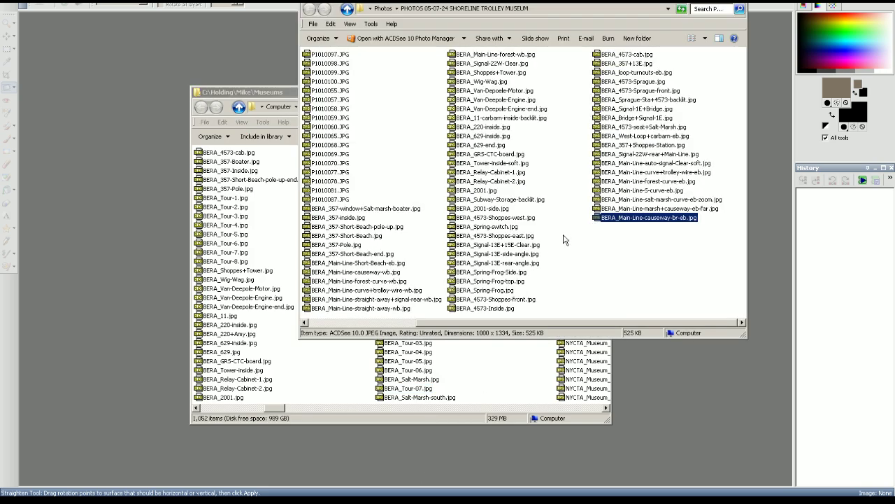
{"action": "left_click", "coordinate": [572, 239]}
{"action": "right_click", "coordinate": [420, 209]}
{"action": "mouse_move", "coordinate": [440, 225]}
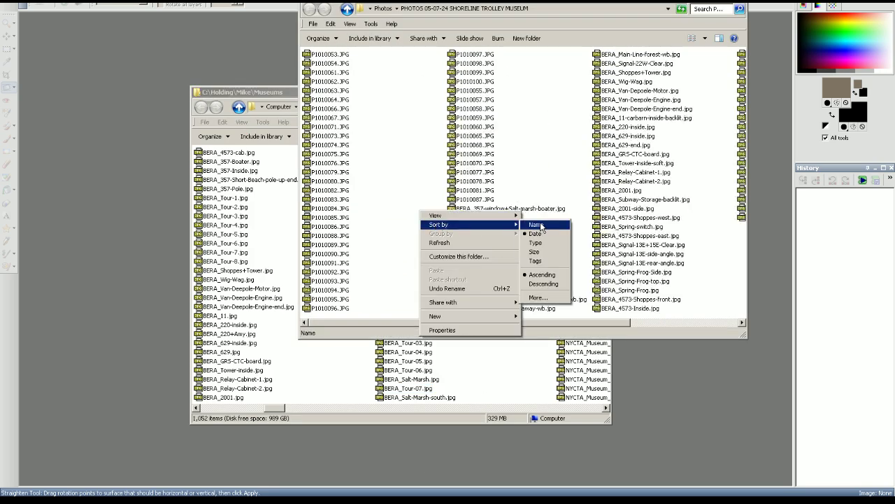
{"action": "left_click", "coordinate": [542, 226]}
- Delete the processed originals P1010053.JPG to P1010065.JPG and load the next batch, P1010066.JPG to P1010078.JPG, into Paint Shop Pro
{"action": "left_click_drag", "start_coordinate": [649, 77], "coordinate": [637, 138]}
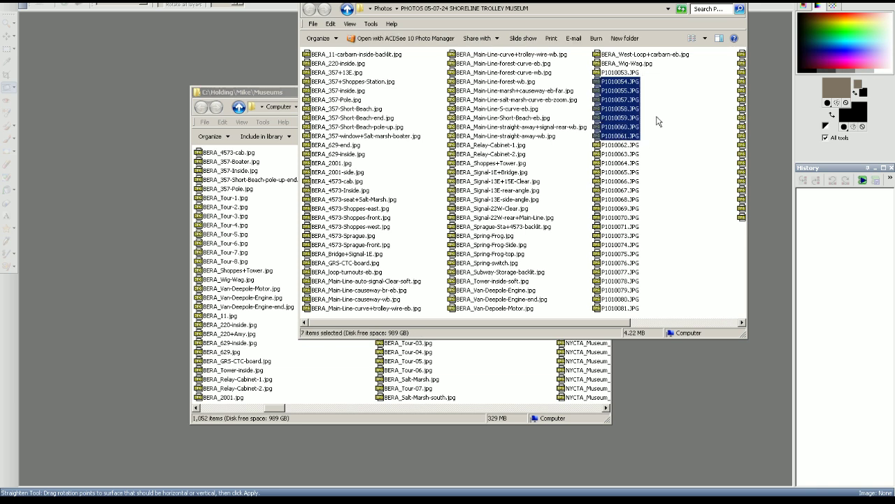
{"action": "left_click", "coordinate": [656, 117]}
{"action": "left_click_drag", "start_coordinate": [647, 71], "coordinate": [618, 188]}
{"action": "key", "text": "Delete"}
{"action": "left_click", "coordinate": [506, 237]}
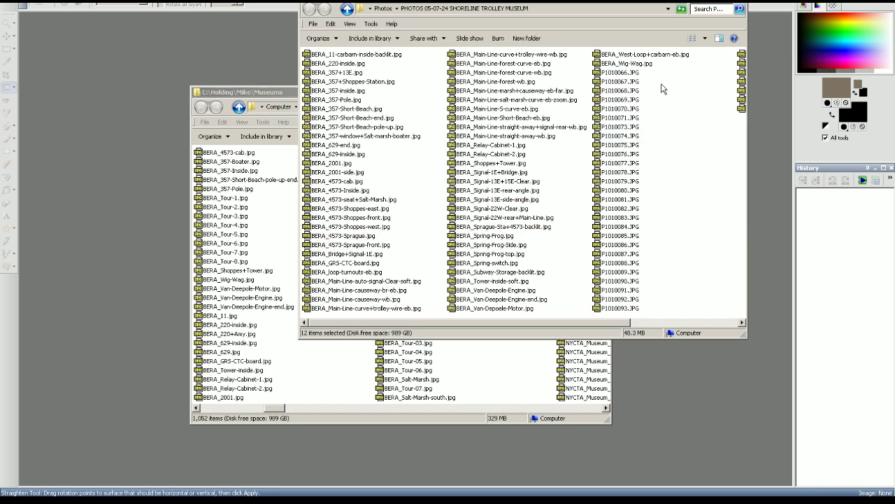
{"action": "left_click_drag", "start_coordinate": [651, 77], "coordinate": [633, 179]}
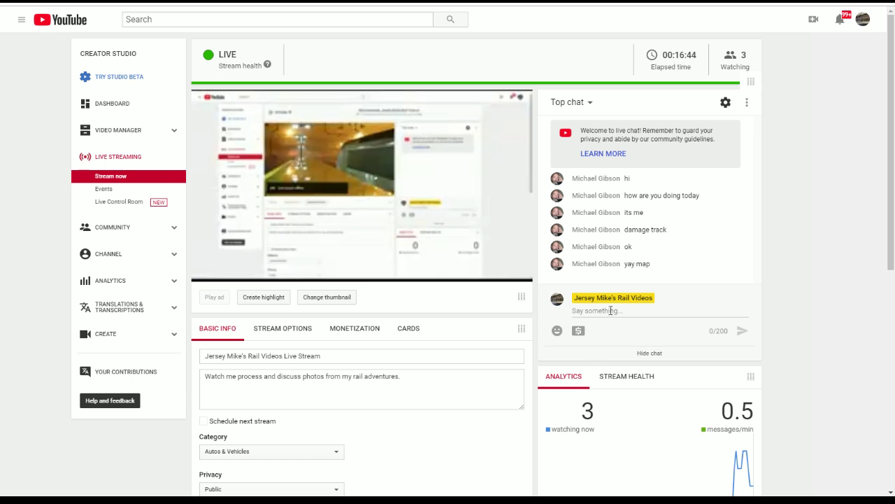
- Post the message "Hello" in the YouTube live stream chat
{"action": "left_click", "coordinate": [611, 310]}
{"action": "type", "text": "Hello"}
{"action": "key", "text": "Return"}
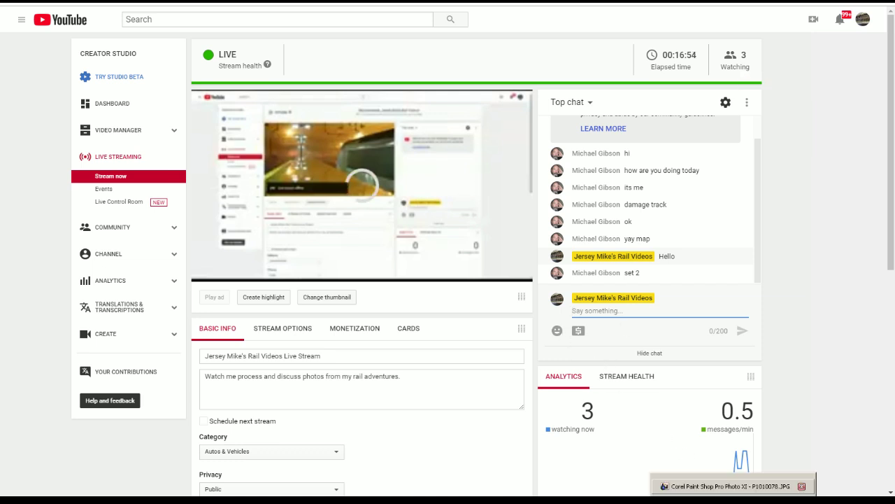
- Switch back to Paint Shop Pro, minimize all the open photos from P1010078.JPG down to P1010066.JPG, and restore only P1010066.JPG
{"action": "left_click", "coordinate": [733, 498]}
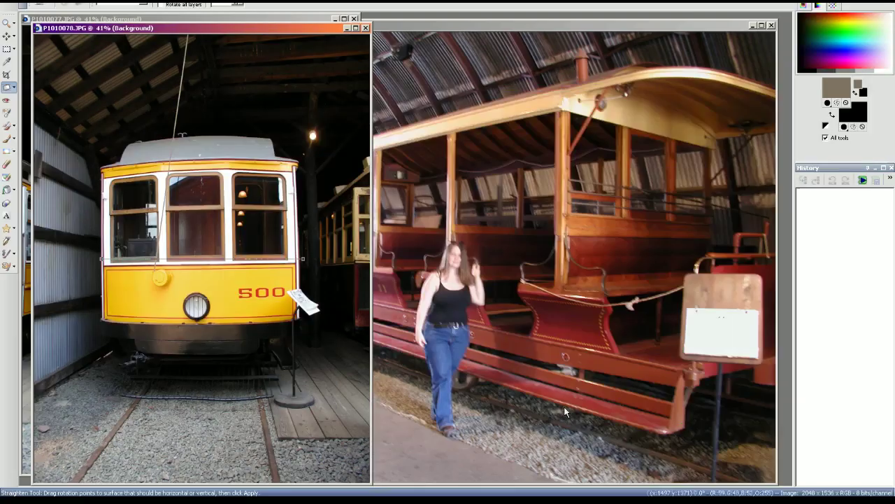
{"action": "left_click", "coordinate": [347, 29]}
{"action": "left_click", "coordinate": [341, 21]}
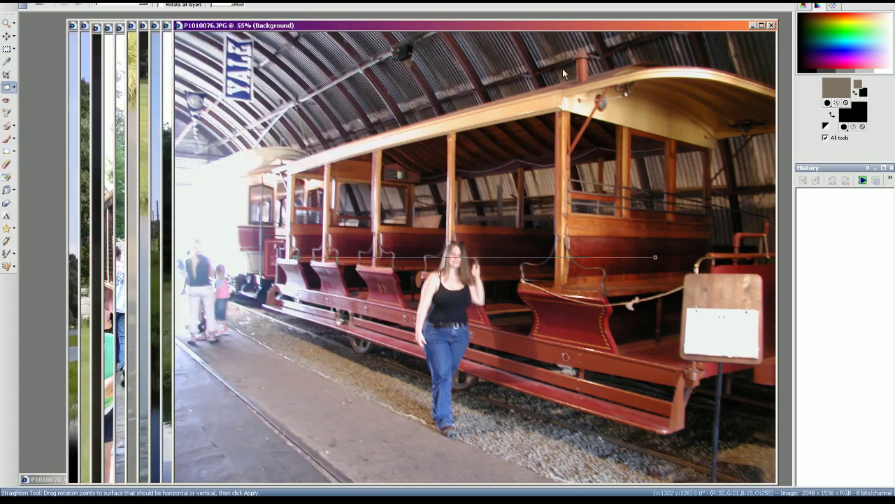
{"action": "left_click", "coordinate": [755, 26]}
{"action": "left_click", "coordinate": [740, 26]}
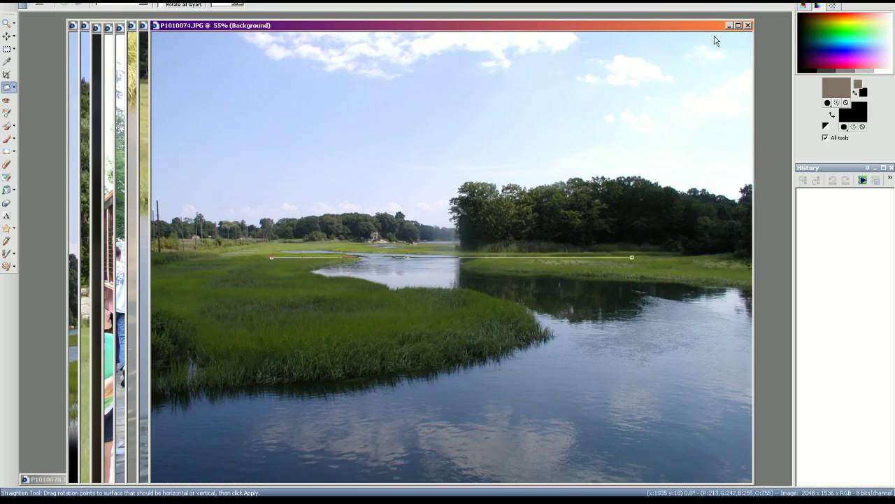
{"action": "left_click", "coordinate": [729, 26]}
{"action": "left_click", "coordinate": [717, 27]}
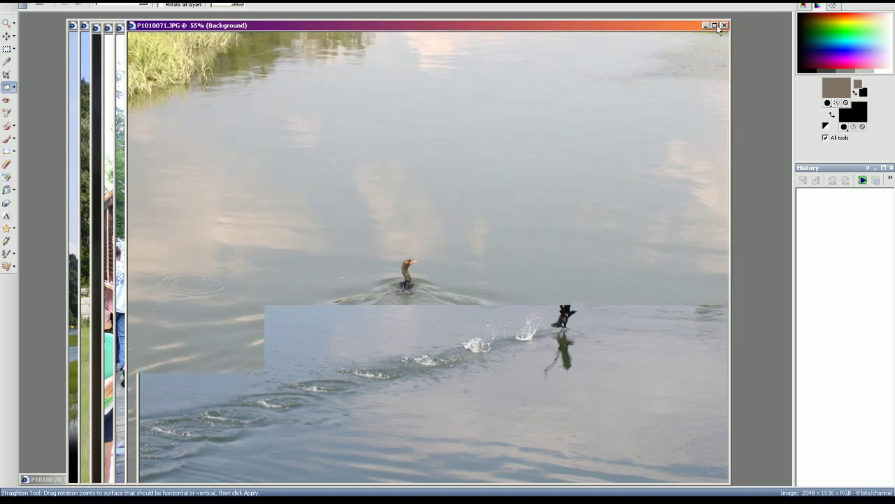
{"action": "left_click", "coordinate": [706, 26]}
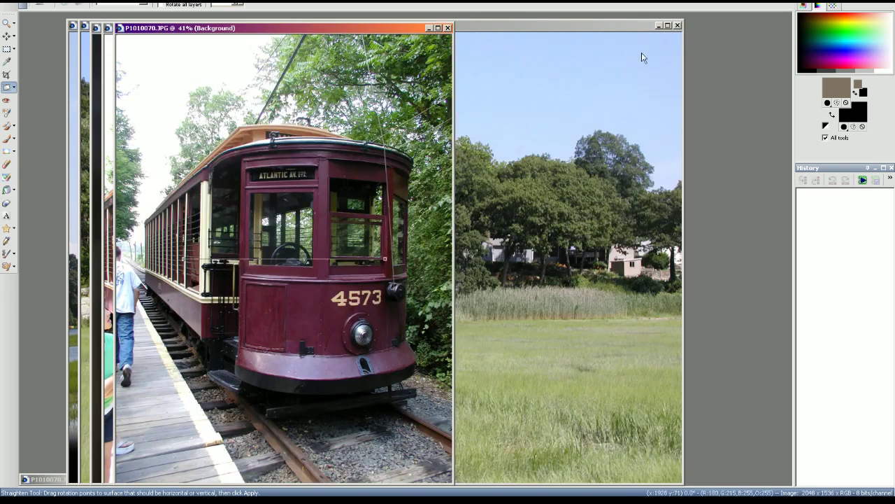
{"action": "left_click", "coordinate": [430, 29]}
{"action": "left_click", "coordinate": [420, 28]}
{"action": "left_click", "coordinate": [406, 28]}
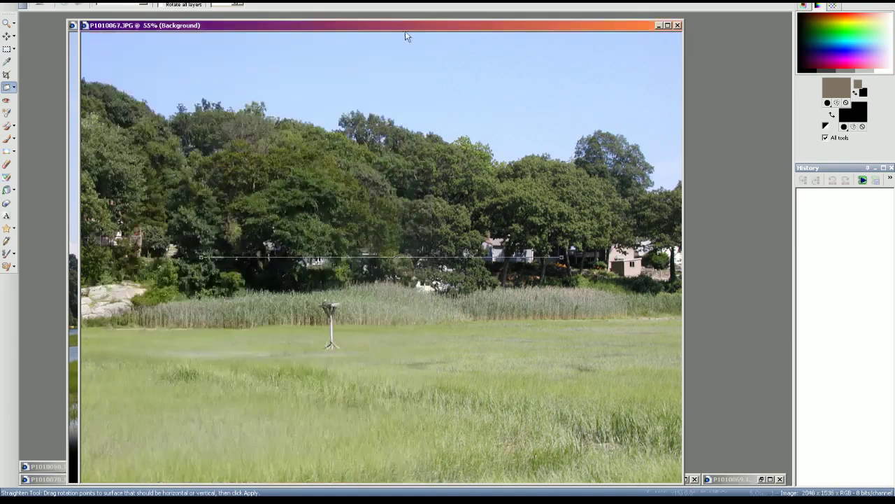
{"action": "left_click", "coordinate": [657, 26]}
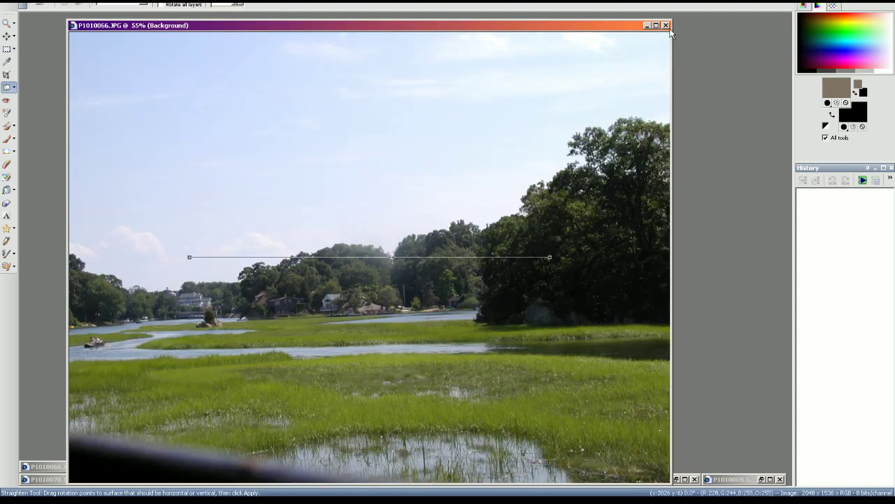
{"action": "left_click", "coordinate": [647, 26]}
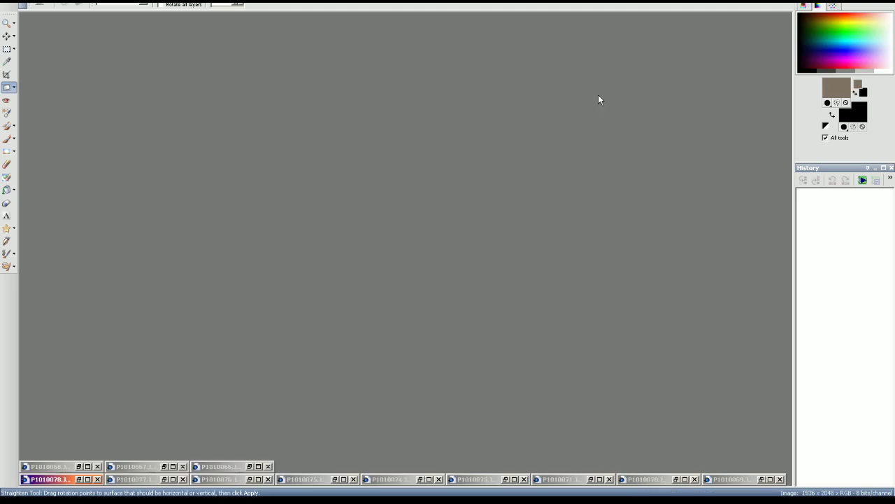
{"action": "left_click", "coordinate": [248, 467]}
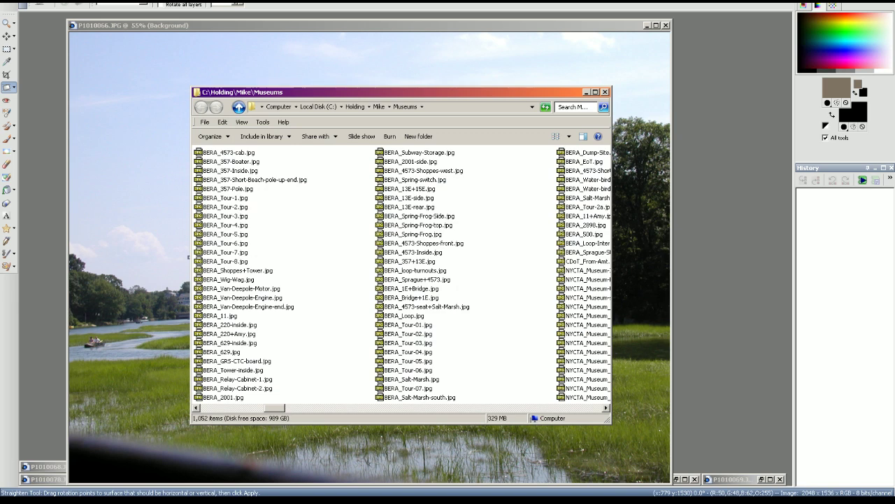
- View the earlier edit BERA_Salt-Marsh-south.jpg in the Museums folder for comparison and return to P1010066.JPG
{"action": "scroll", "coordinate": [494, 328], "scroll_direction": "right", "scroll_amount": 3}
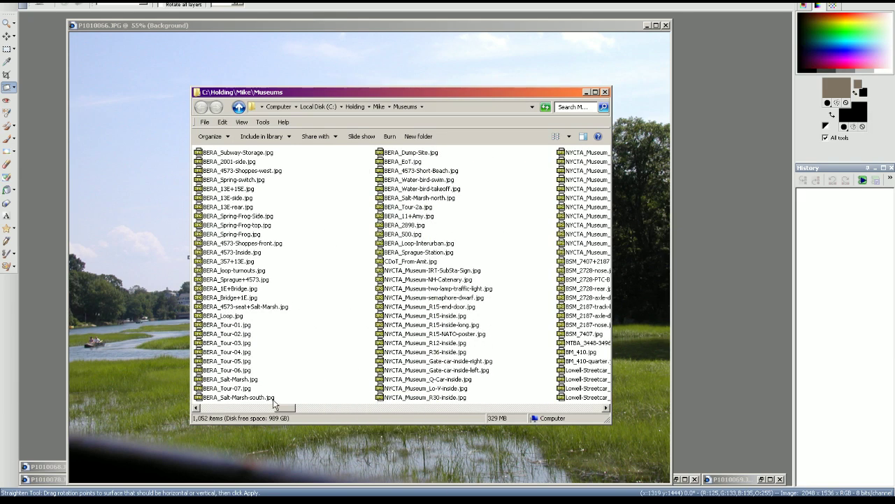
{"action": "double_click", "coordinate": [274, 398]}
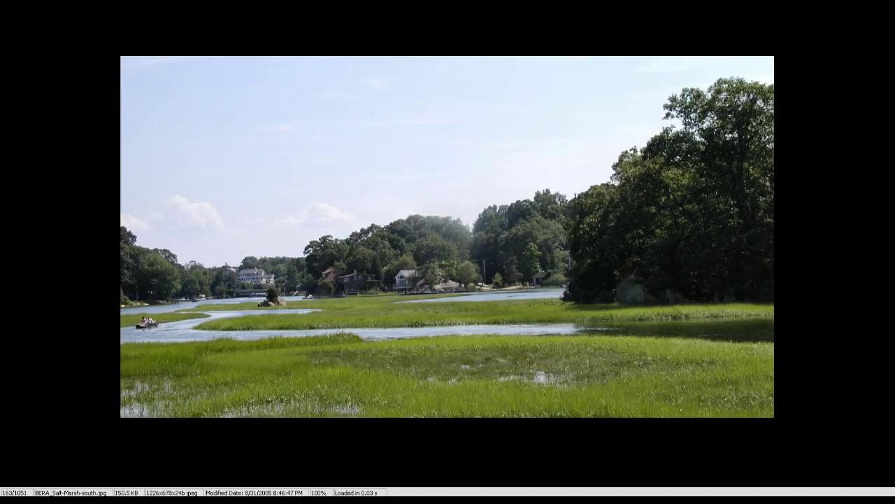
{"action": "key", "text": "Escape"}
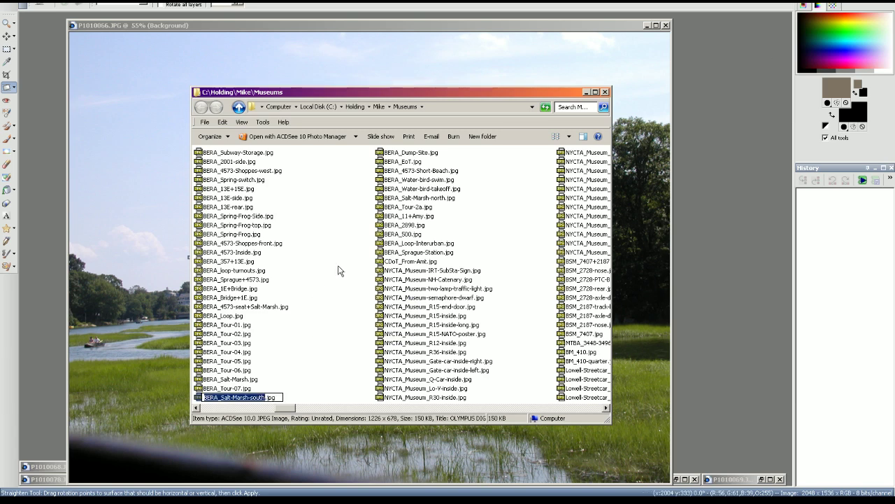
{"action": "left_click", "coordinate": [424, 25]}
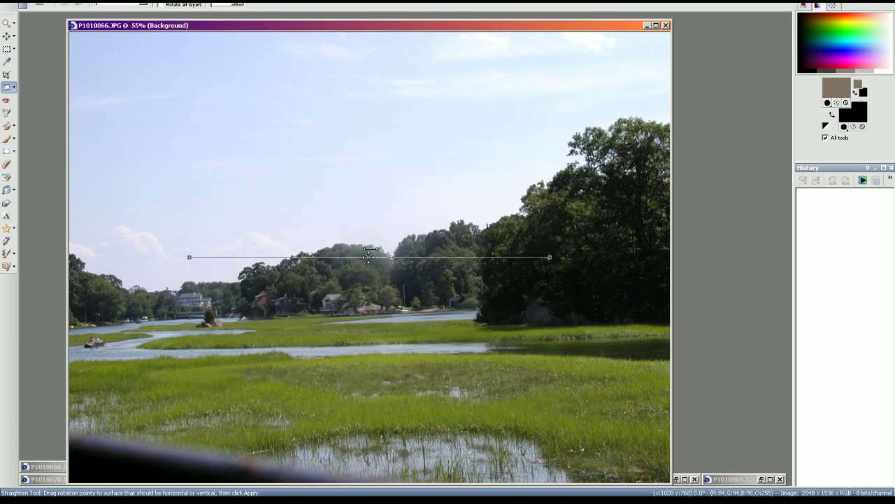
- Straighten P1010066.JPG along the marsh's far shoreline and apply the Highlight/Midtone/Shadow adjustment twice
{"action": "left_click_drag", "start_coordinate": [403, 256], "coordinate": [474, 316]}
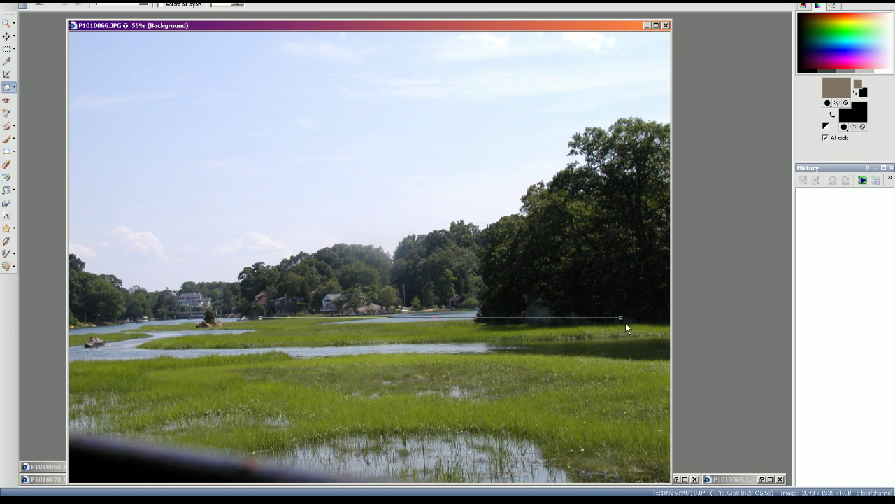
{"action": "left_click_drag", "start_coordinate": [620, 318], "coordinate": [579, 302]}
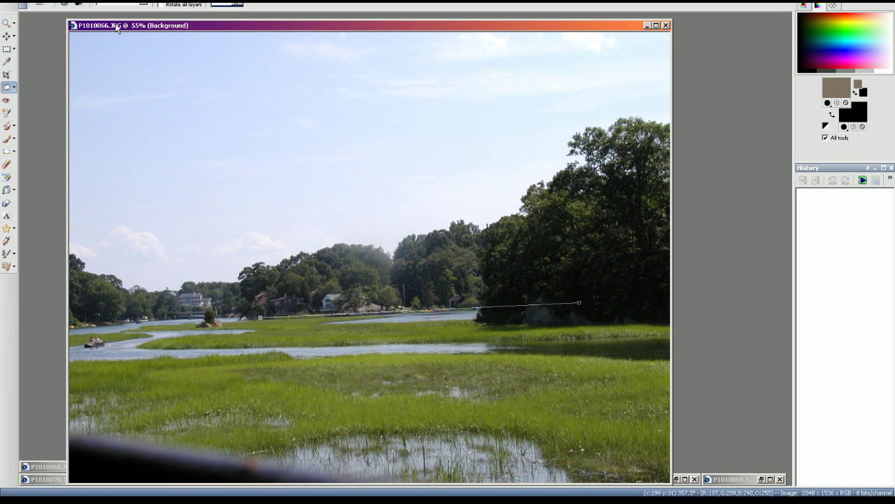
{"action": "left_click", "coordinate": [72, 5]}
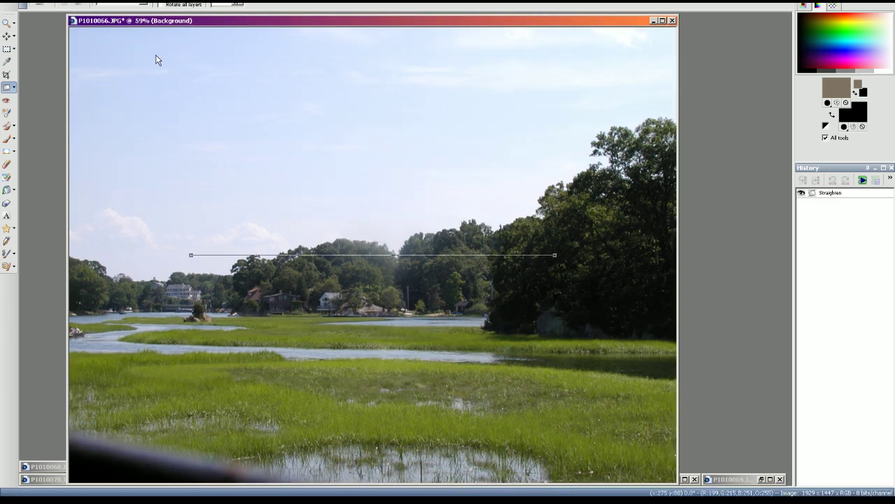
{"action": "key", "text": "shift+h"}
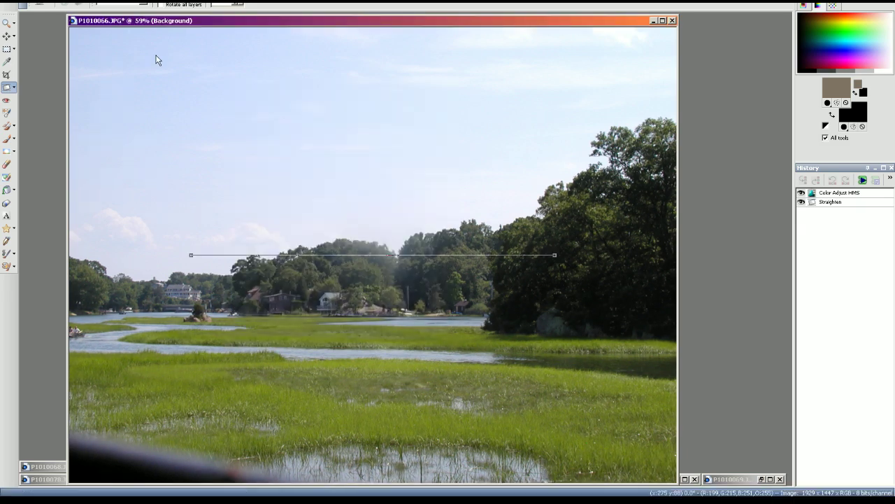
{"action": "key", "text": "shift+h"}
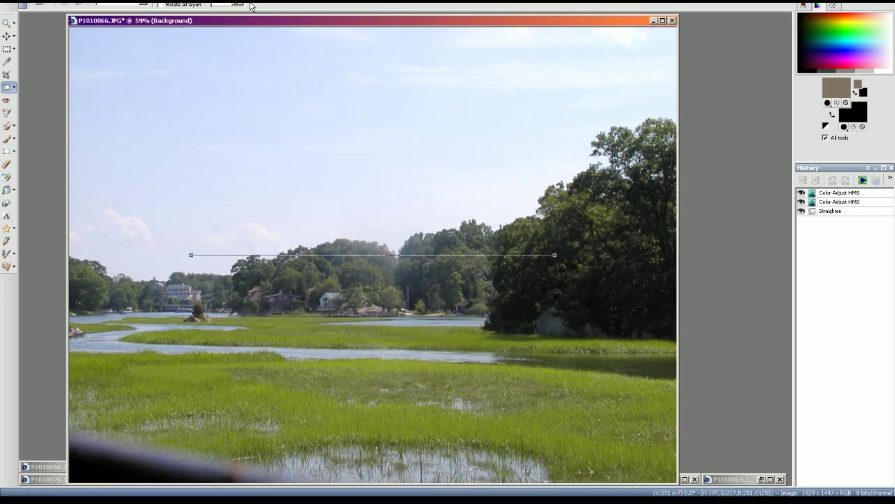
- Sharpen the salt marsh photo and resize it to 1280 pixels wide with the aspect ratio locked
{"action": "left_click", "coordinate": [84, 19]}
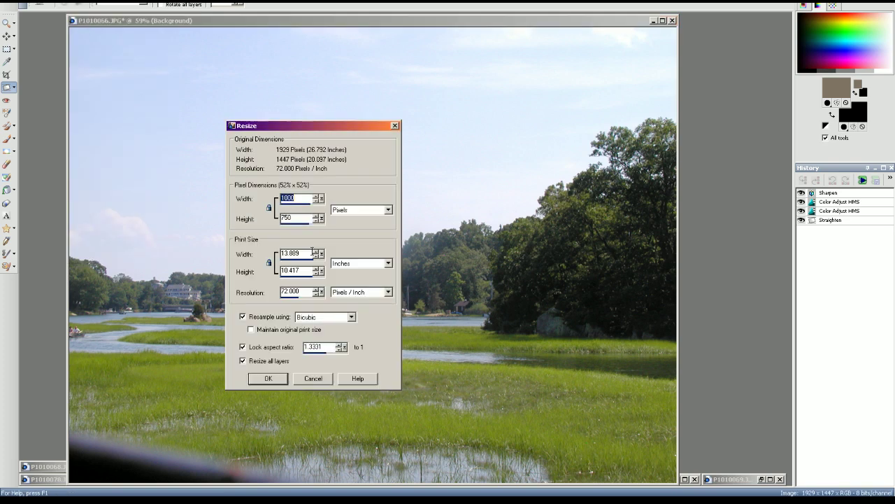
{"action": "type", "text": "1280"}
{"action": "left_click", "coordinate": [274, 382]}
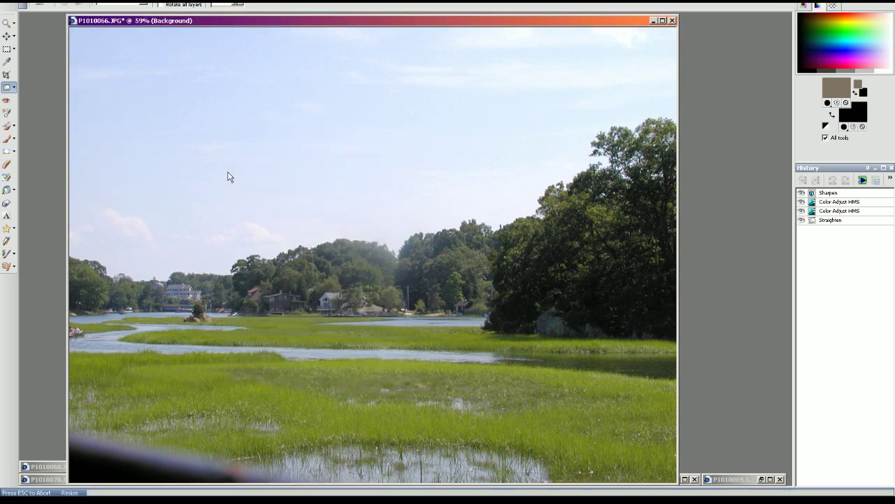
- Save the sharpened and resized salt marsh photo as the JPEG BERA_Salt-Marsh-south in the Shoreline Trolley Museum photos folder
{"action": "left_click", "coordinate": [7, 2]}
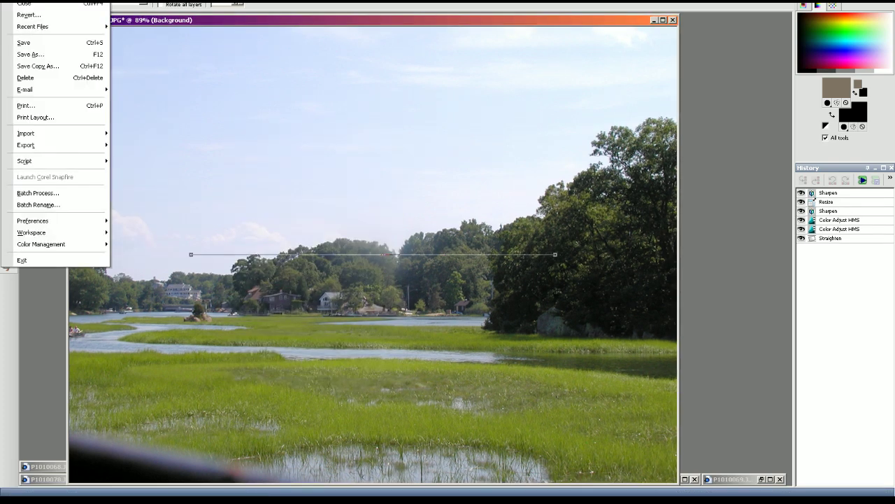
{"action": "left_click", "coordinate": [39, 56]}
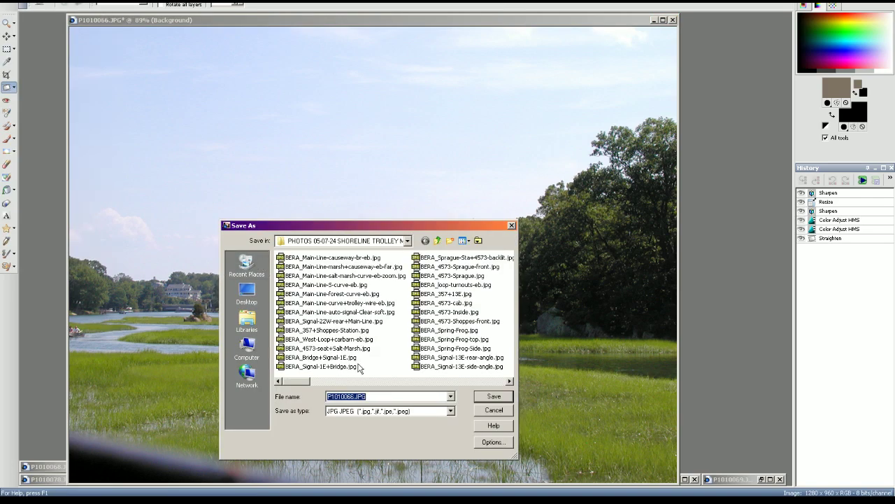
{"action": "type", "text": "BERA_Salt-Marsh-south"}
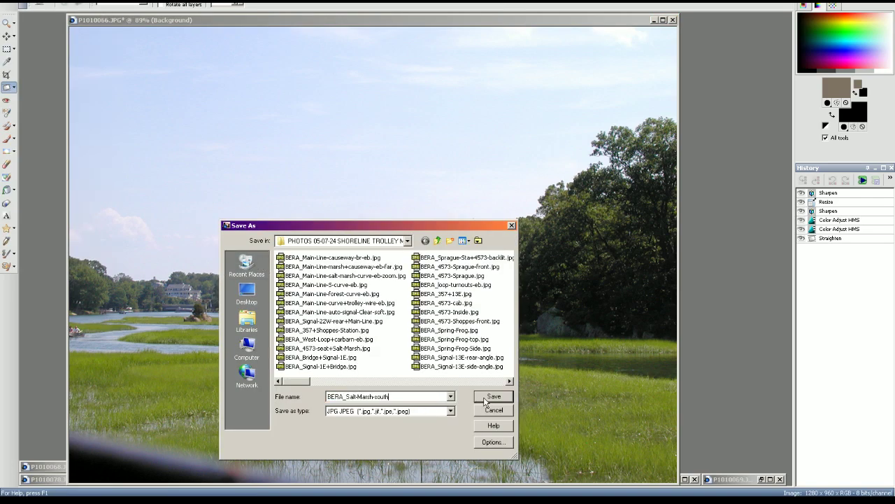
{"action": "left_click", "coordinate": [493, 397]}
- Switch to the Shoreline Trolley Museum photos folder, sort its files by date and select BERA_Salt-Marsh-south.jpg
{"action": "left_click", "coordinate": [412, 501]}
{"action": "left_click", "coordinate": [402, 501]}
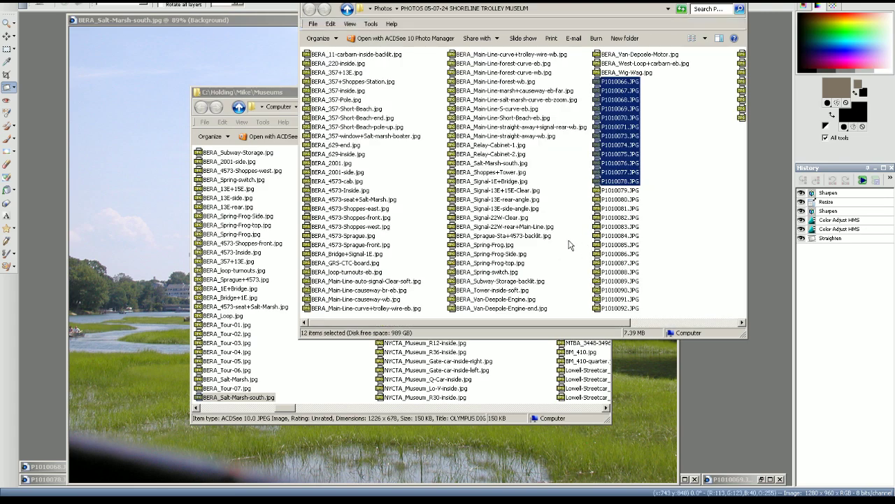
{"action": "scroll", "coordinate": [558, 265], "scroll_direction": "down", "scroll_amount": 1}
{"action": "right_click", "coordinate": [561, 180]}
{"action": "mouse_move", "coordinate": [582, 187]}
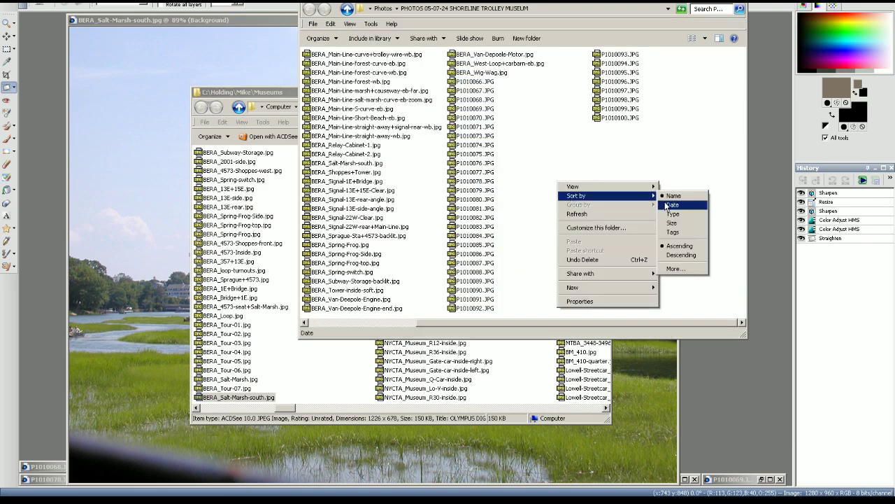
{"action": "left_click", "coordinate": [669, 207]}
{"action": "right_click", "coordinate": [562, 179]}
{"action": "left_click", "coordinate": [670, 197]}
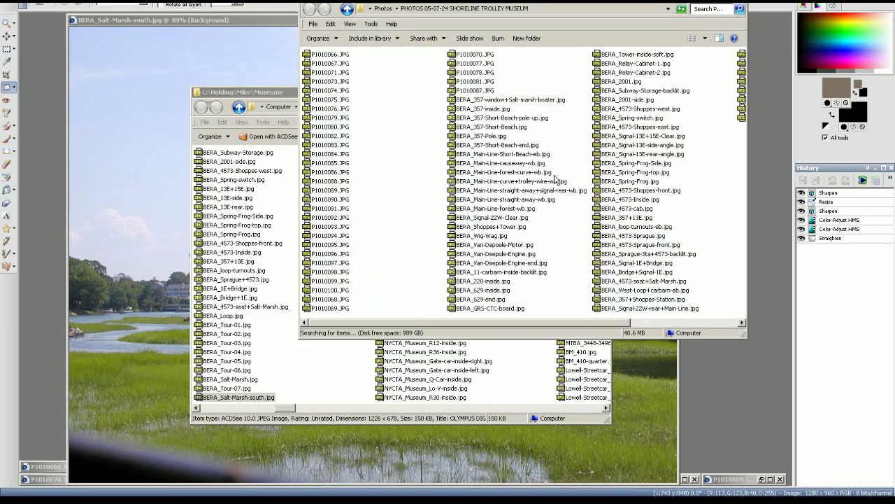
{"action": "scroll", "coordinate": [535, 188], "scroll_direction": "down", "scroll_amount": 1}
{"action": "left_click", "coordinate": [608, 120]}
- Switch back to Paint Shop Pro, close BERA_Salt-Marsh-south.jpg and restore P1010067.JPG
{"action": "left_click", "coordinate": [503, 501]}
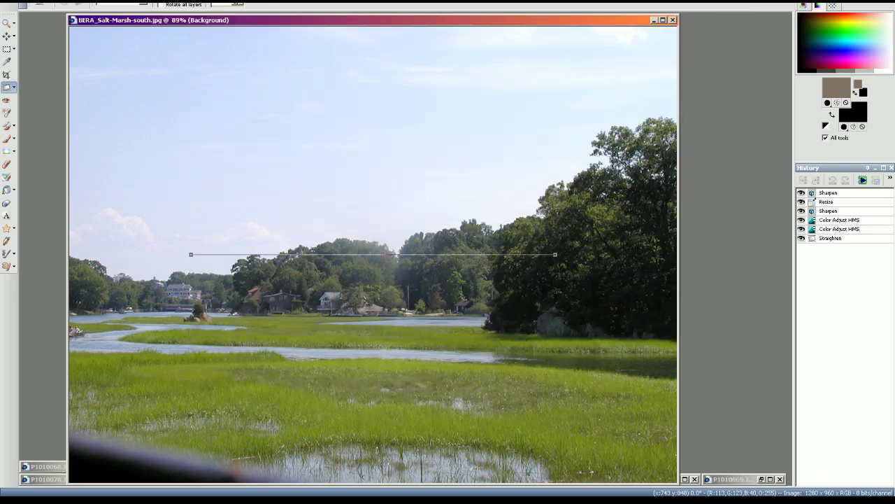
{"action": "left_click", "coordinate": [675, 21]}
{"action": "left_click", "coordinate": [164, 466]}
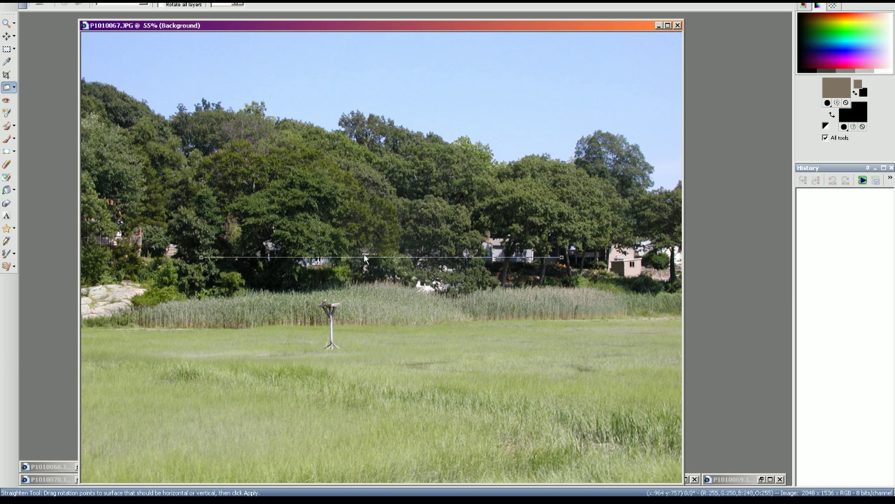
- View the earlier edit BERA_Dump-Site.jpg in the Museums folder for comparison and return to P1010067.JPG
{"action": "key", "text": "alt+Tab"}
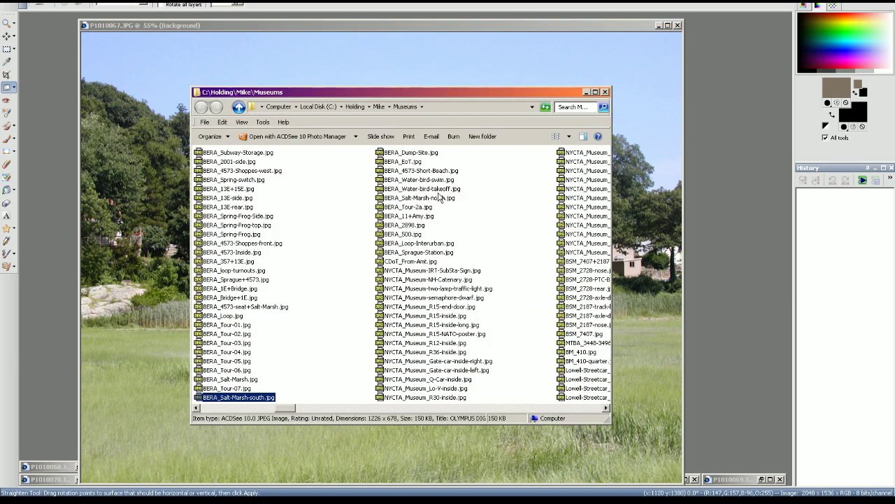
{"action": "double_click", "coordinate": [429, 153]}
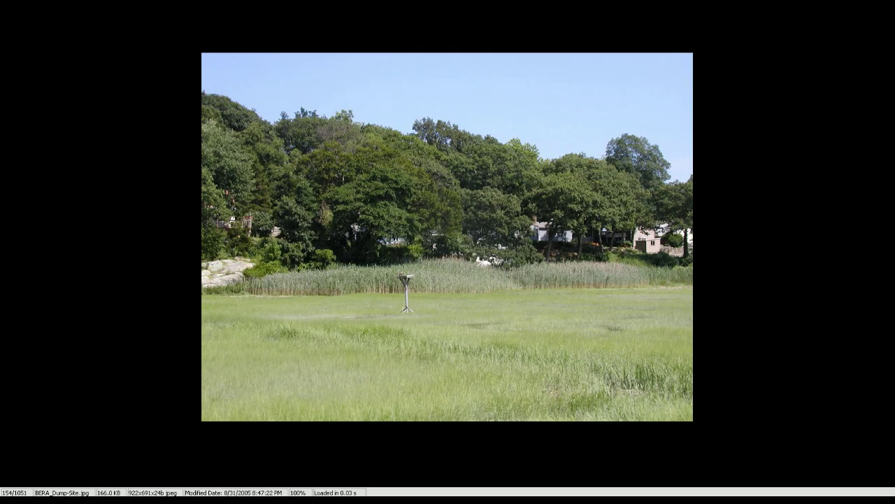
{"action": "key", "text": "alt+Tab"}
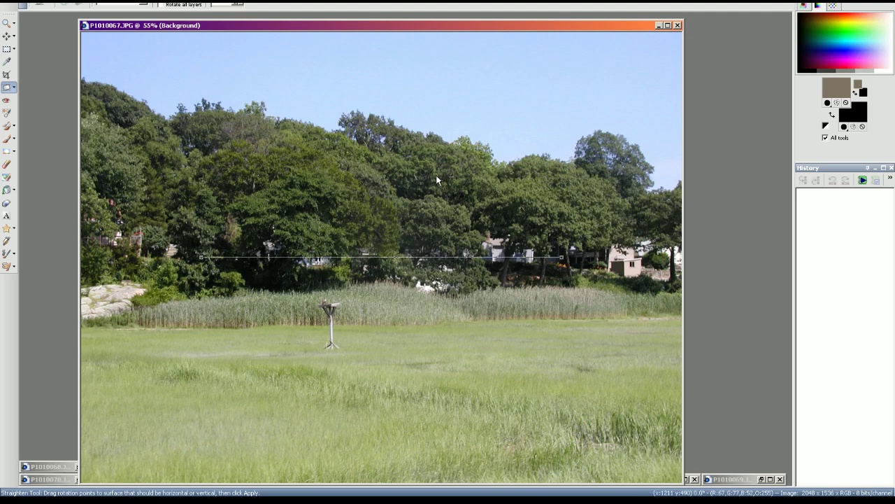
- Apply the Hue/Saturation/Lightness adjustment to P1010067.JPG, resize it to 1280 x 960 pixels and sharpen it
{"action": "key", "text": "shift+h"}
{"action": "key", "text": "Return"}
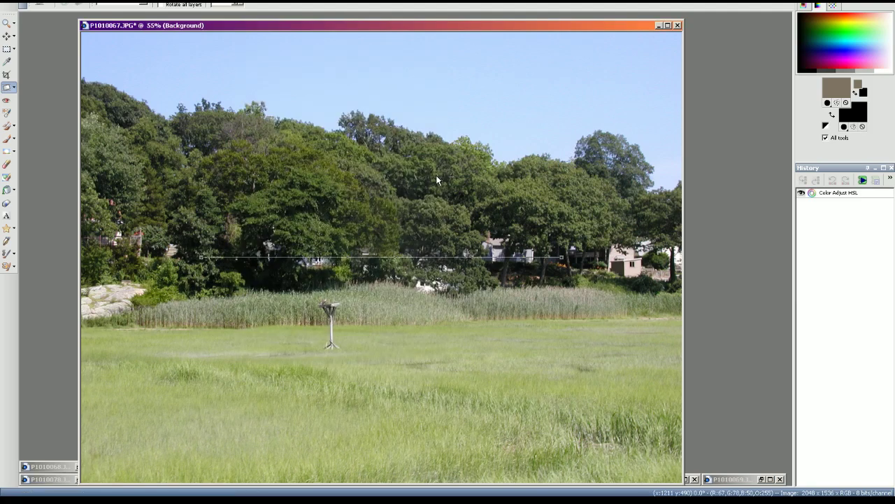
{"action": "left_click", "coordinate": [70, 2]}
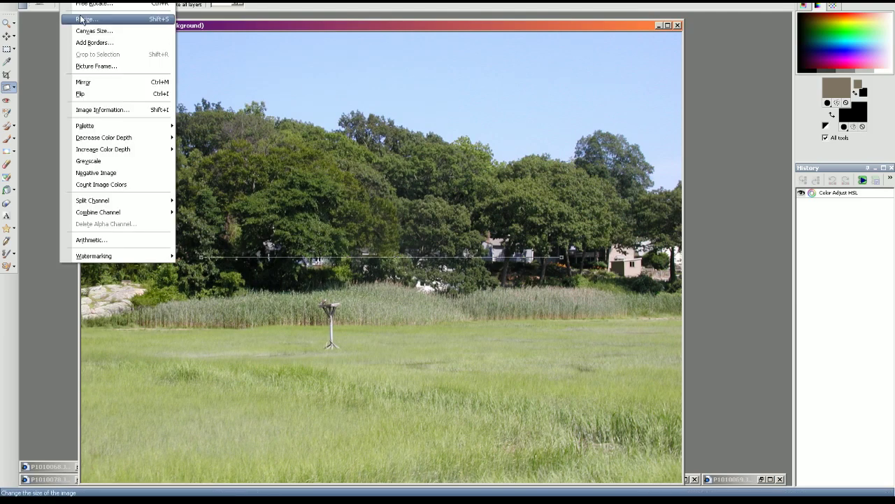
{"action": "left_click", "coordinate": [81, 18]}
{"action": "left_click", "coordinate": [276, 379]}
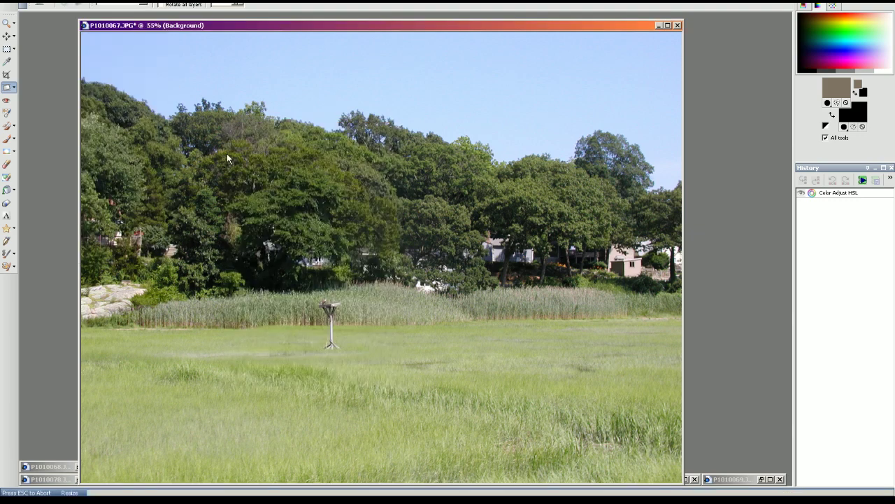
{"action": "left_click", "coordinate": [242, 2]}
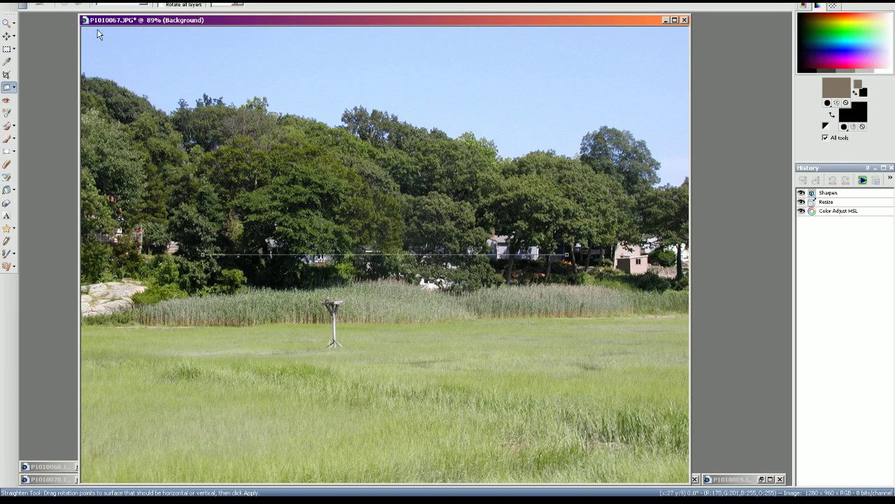
- Save the photo as BERA_Salt-Marsh-dump-site+nesting-box, basing the name on BERA_Salt-Marsh-south.jpg
{"action": "left_click", "coordinate": [10, 2]}
{"action": "left_click", "coordinate": [35, 55]}
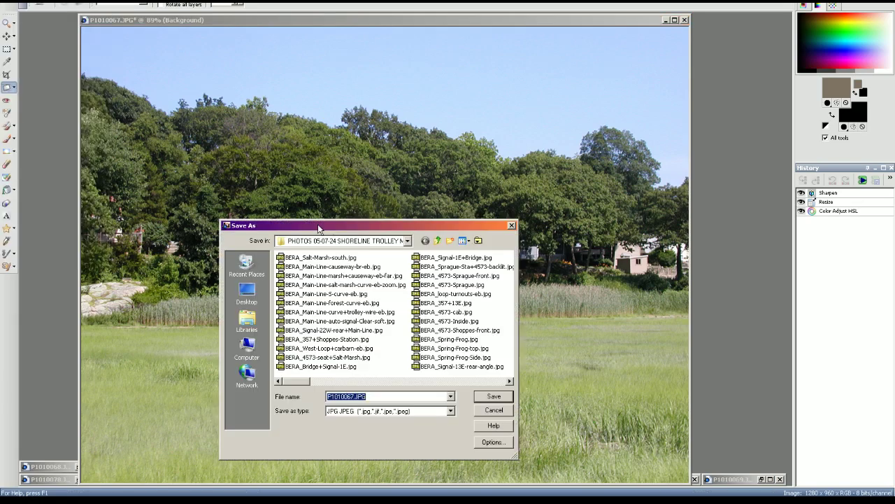
{"action": "left_click_drag", "start_coordinate": [352, 231], "coordinate": [286, 218]}
{"action": "left_click", "coordinate": [254, 245]}
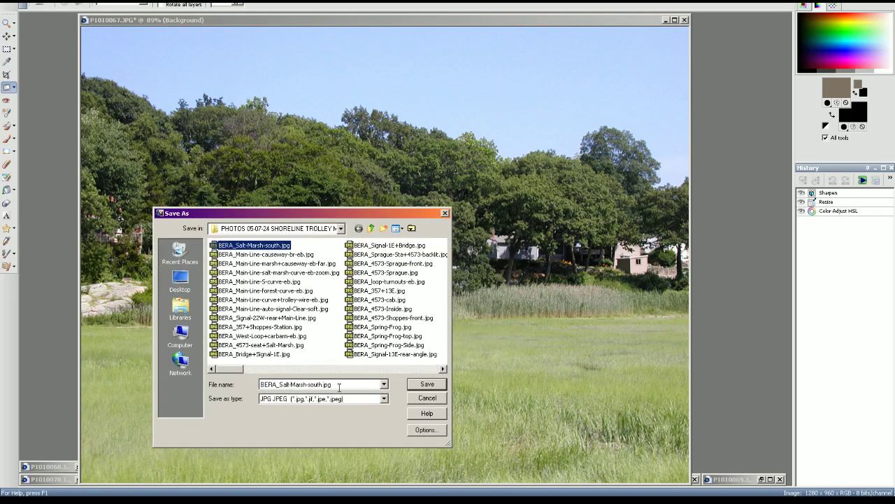
{"action": "left_click_drag", "start_coordinate": [339, 386], "coordinate": [318, 409]}
{"action": "type", "text": "dump-si"}
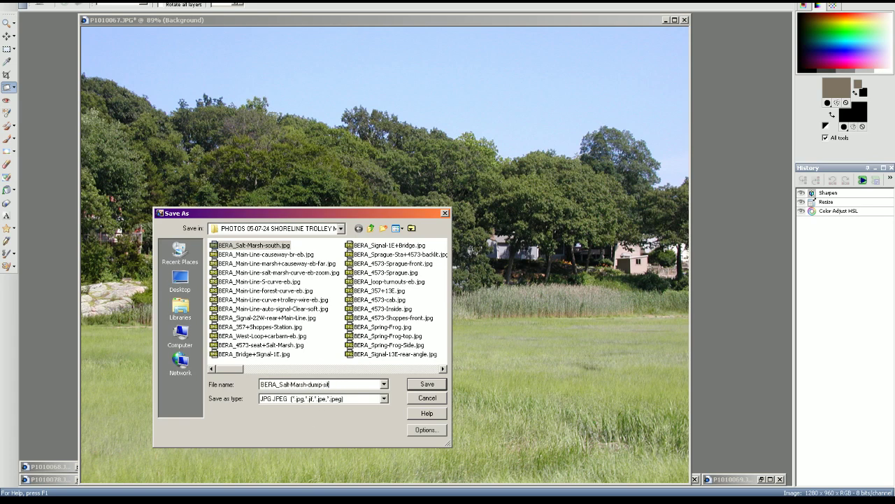
{"action": "type", "text": "te+nesting-box"}
{"action": "key", "text": "Return"}
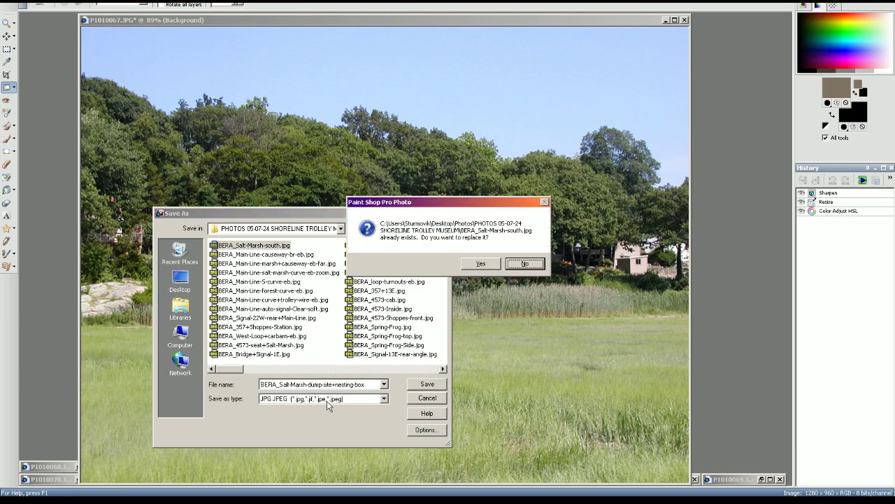
{"action": "key", "text": "Return"}
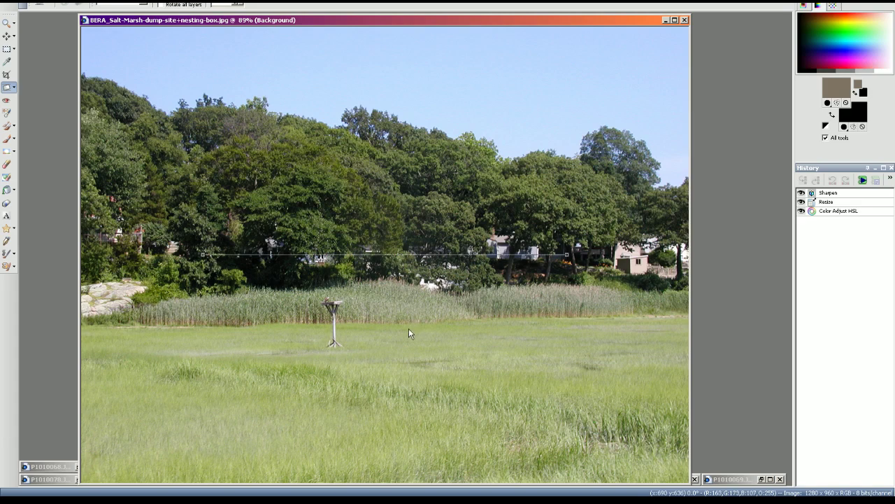
- Switch to the Shoreline Trolley Museum photos folder and check the entry for BERA_Salt-Marsh-dump-site+nesting-box.jpg
{"action": "left_click", "coordinate": [424, 500]}
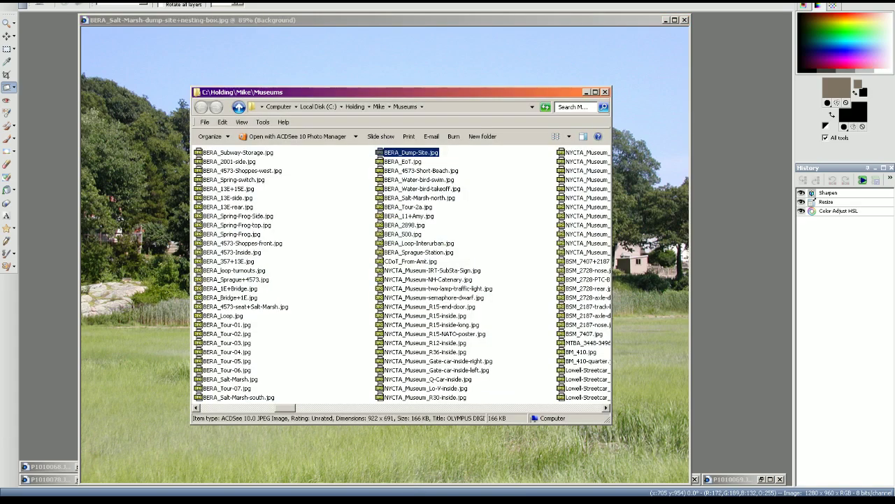
{"action": "left_click", "coordinate": [414, 500]}
{"action": "left_click", "coordinate": [665, 126]}
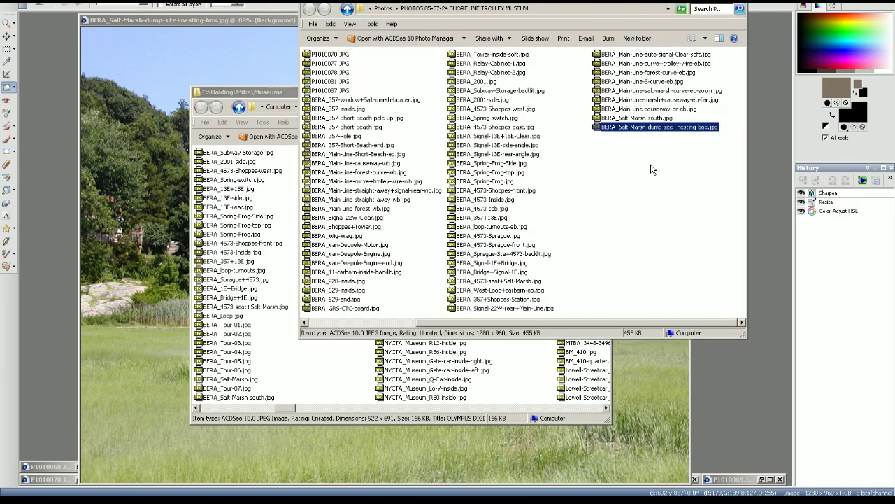
{"action": "left_click", "coordinate": [651, 165]}
- Return to Paint Shop Pro, close the finished nesting-box photo and restore P1010068.JPG
{"action": "left_click", "coordinate": [766, 119]}
{"action": "left_click", "coordinate": [687, 20]}
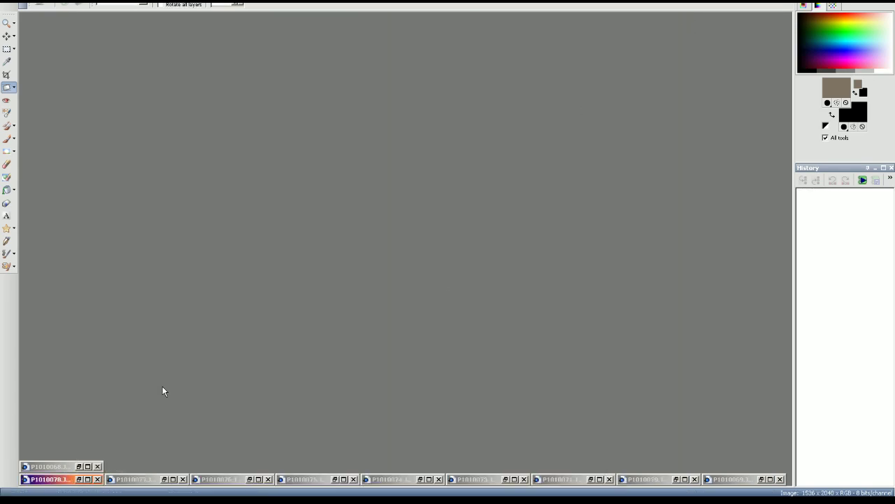
{"action": "left_click", "coordinate": [79, 466]}
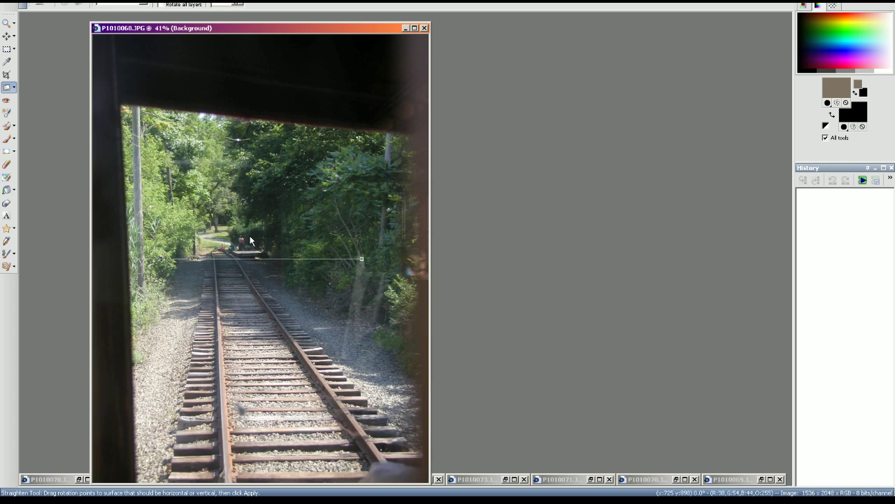
- Crop P1010068.JPG to a nearly square view of the track, about 1270 x 1269 pixels, excluding the dark window frame
{"action": "left_click", "coordinate": [7, 74]}
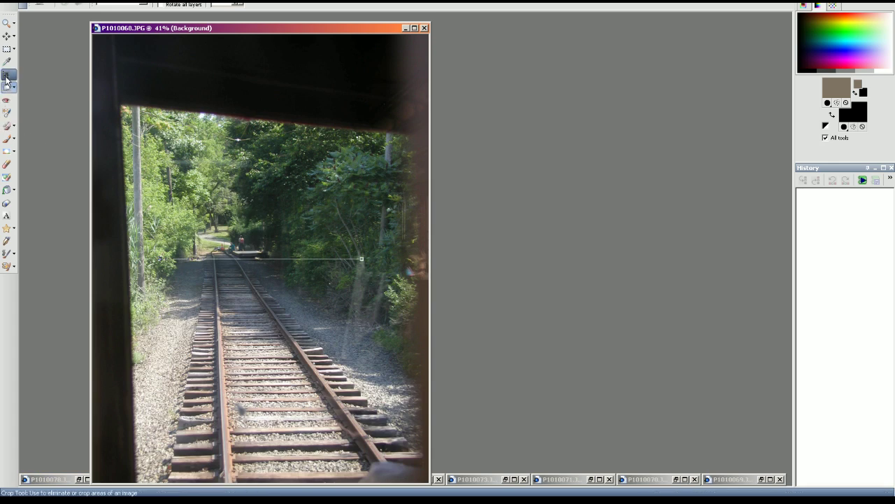
{"action": "left_click_drag", "start_coordinate": [208, 221], "coordinate": [274, 290]}
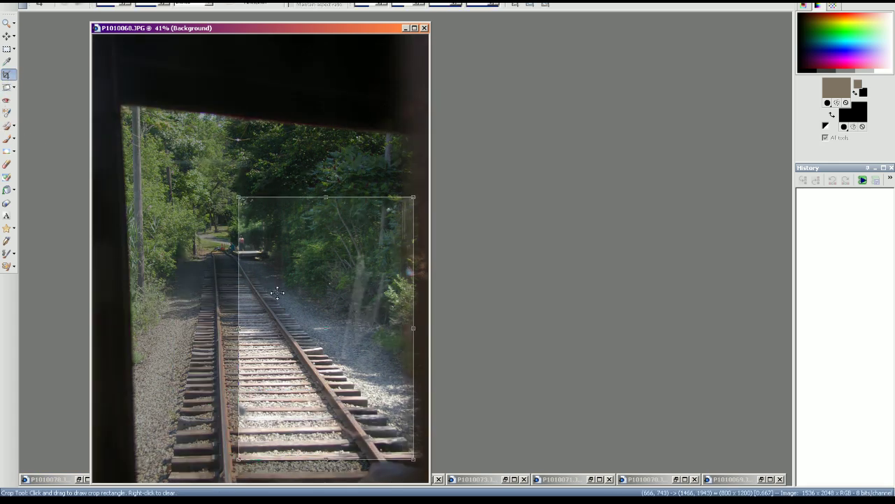
{"action": "left_click_drag", "start_coordinate": [239, 259], "coordinate": [134, 260]}
{"action": "left_click_drag", "start_coordinate": [254, 198], "coordinate": [232, 182]}
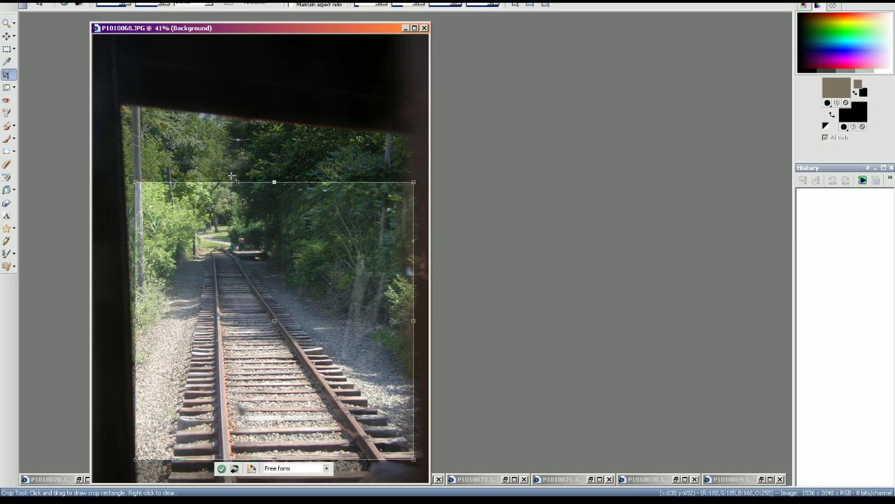
{"action": "left_click_drag", "start_coordinate": [232, 334], "coordinate": [227, 303]}
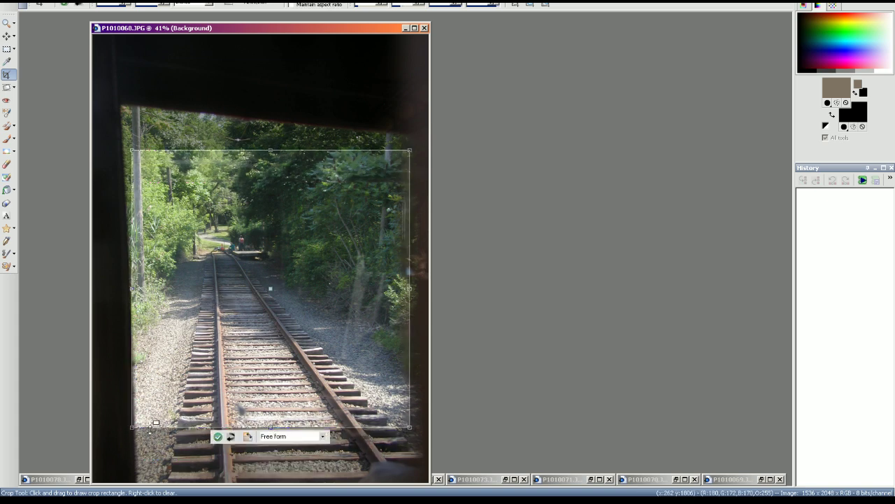
{"action": "left_click", "coordinate": [218, 437]}
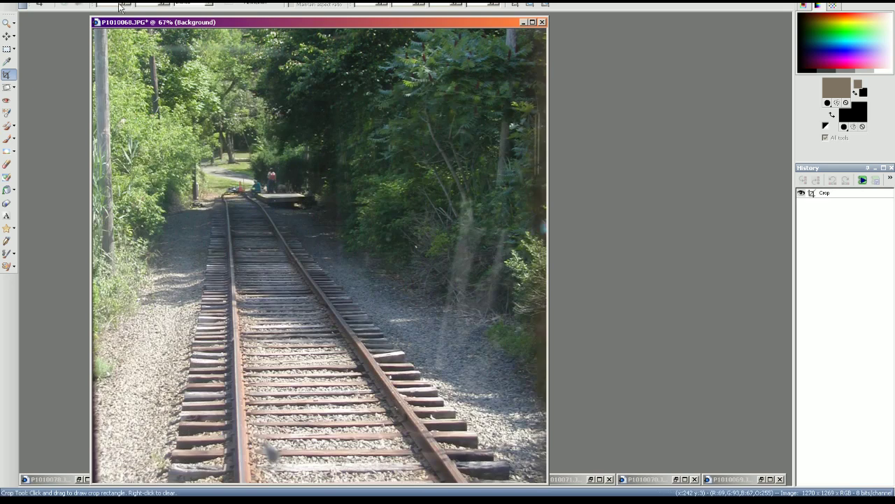
- Resize the cropped track photo to 1280 pixels wide with the aspect ratio locked, and sharpen it
{"action": "left_click", "coordinate": [91, 17]}
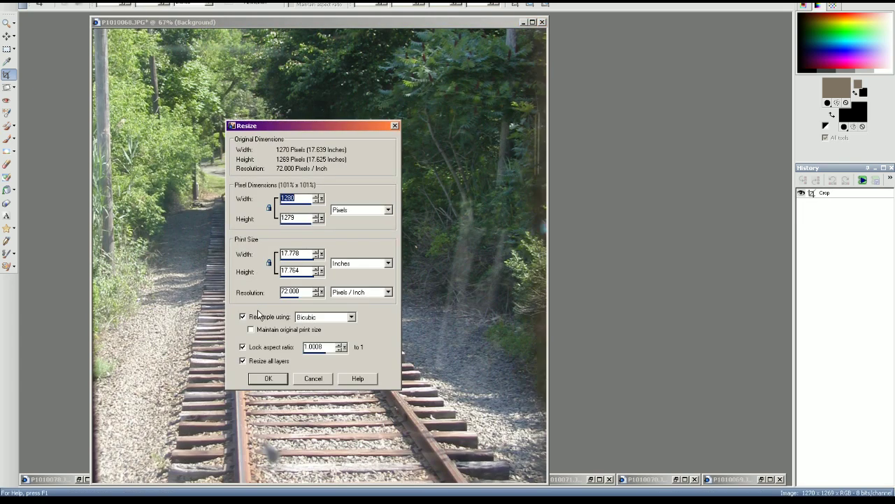
{"action": "left_click", "coordinate": [268, 378]}
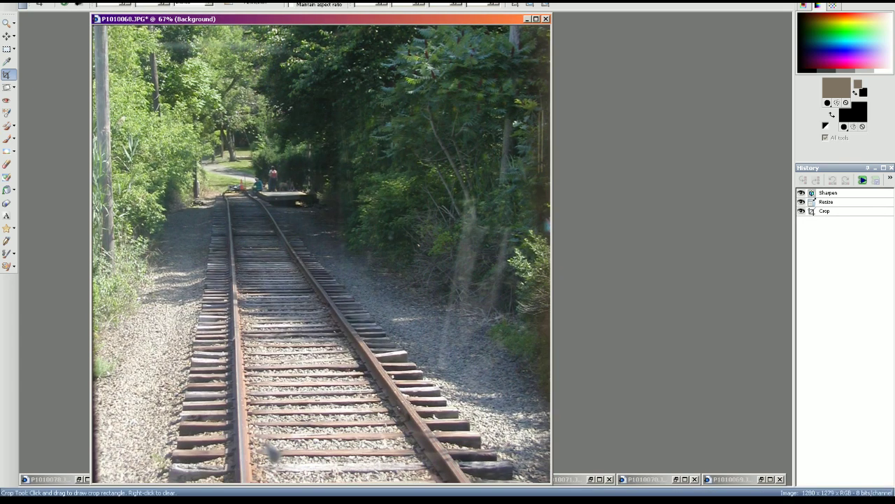
- Save the track photo as BERA_Short-Beach-Sta-eb-far in the Shoreline Trolley Museum photos folder, accepting the replacement
{"action": "left_click", "coordinate": [7, 1]}
{"action": "left_click", "coordinate": [29, 54]}
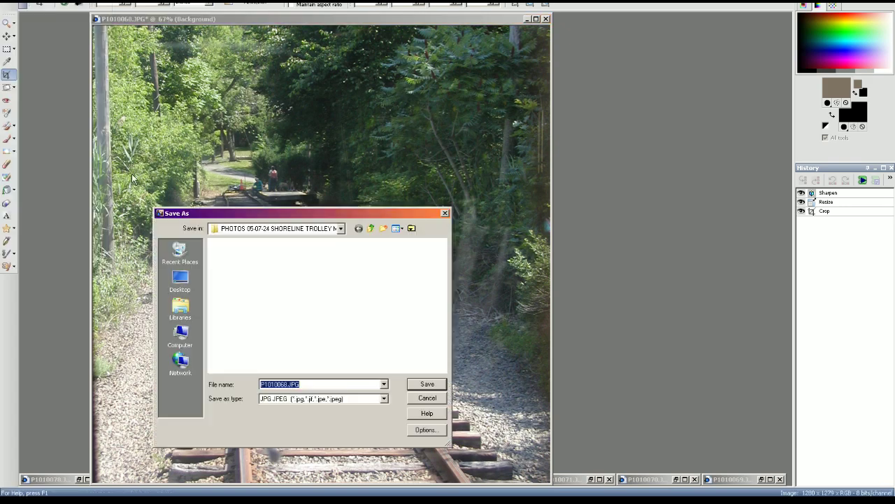
{"action": "left_click", "coordinate": [274, 246]}
{"action": "left_click", "coordinate": [311, 384]}
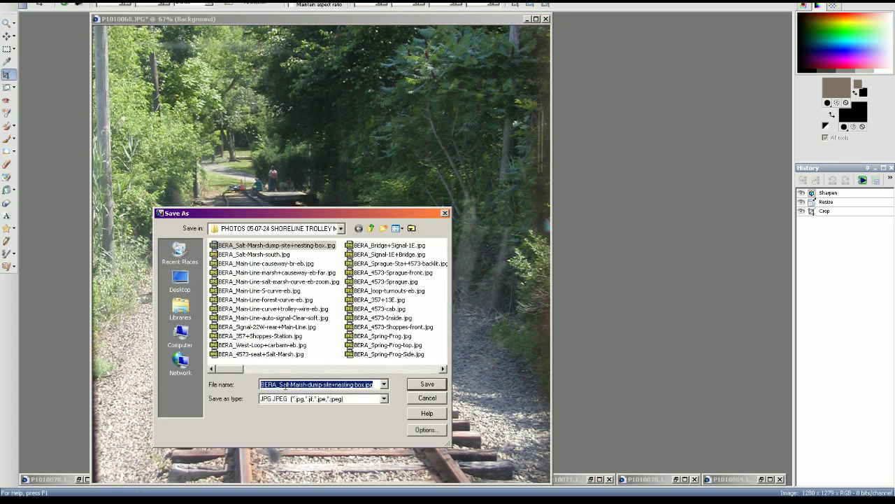
{"action": "key", "text": "BackSpace"}
{"action": "type", "text": "BERA_Short-Beach-Sta-eb-far"}
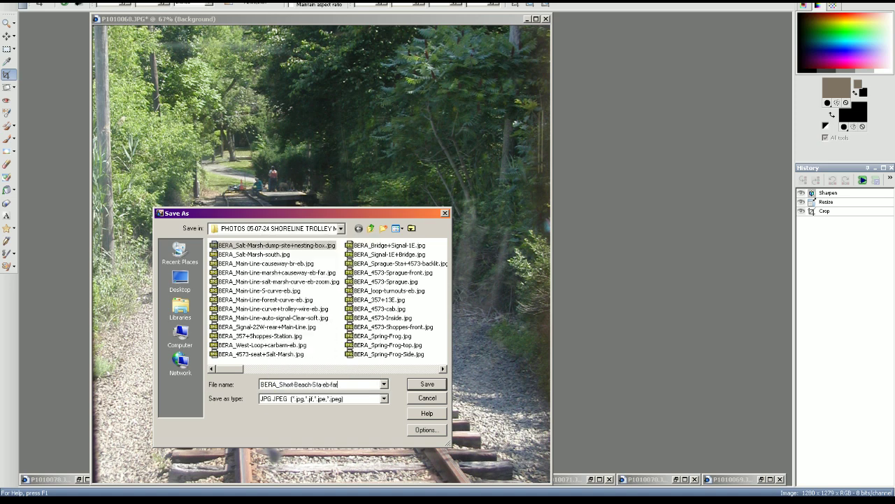
{"action": "key", "text": "Return"}
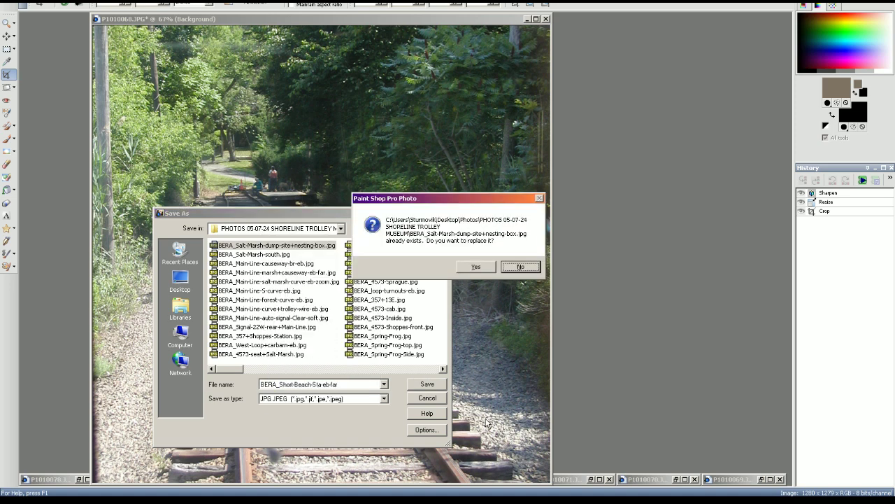
{"action": "left_click", "coordinate": [475, 267]}
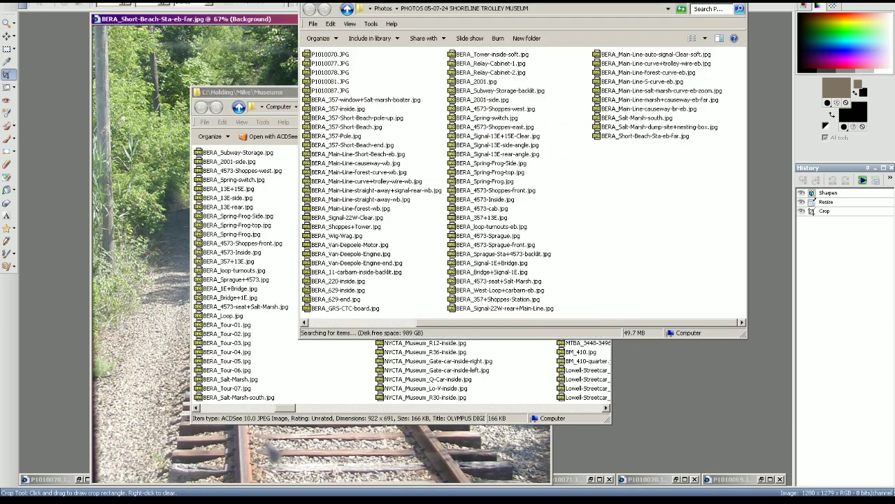
- Check the entry for BERA_Short-Beach-Sta-eb-far.jpg in the photos folder and return to Paint Shop Pro
{"action": "left_click", "coordinate": [655, 138]}
{"action": "left_click", "coordinate": [637, 196]}
{"action": "left_click", "coordinate": [546, 2]}
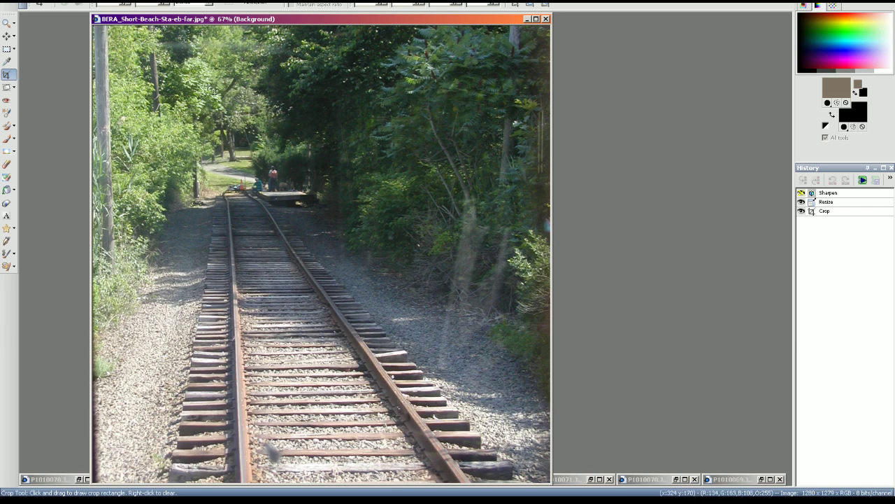
- Undo the track photo's sharpening and resizing, then sharpen it again at its cropped size and save it
{"action": "key", "text": "ctrl+z"}
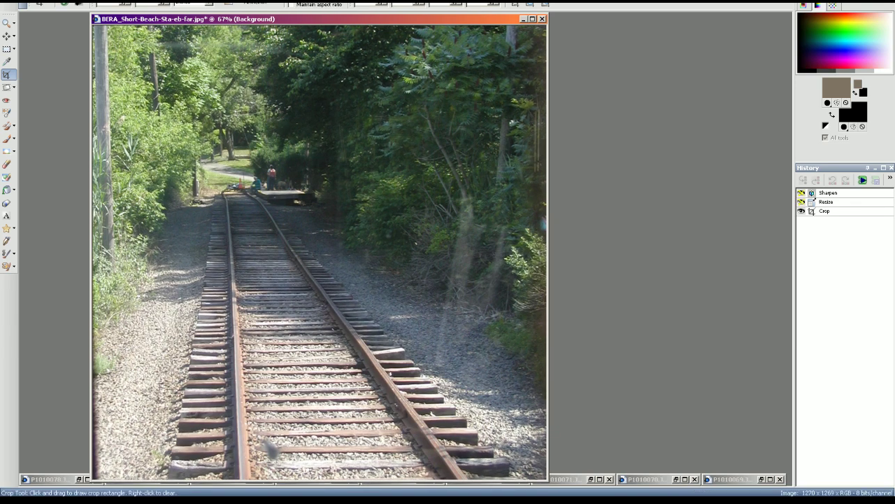
{"action": "left_click", "coordinate": [73, 1]}
{"action": "left_click", "coordinate": [86, 19]}
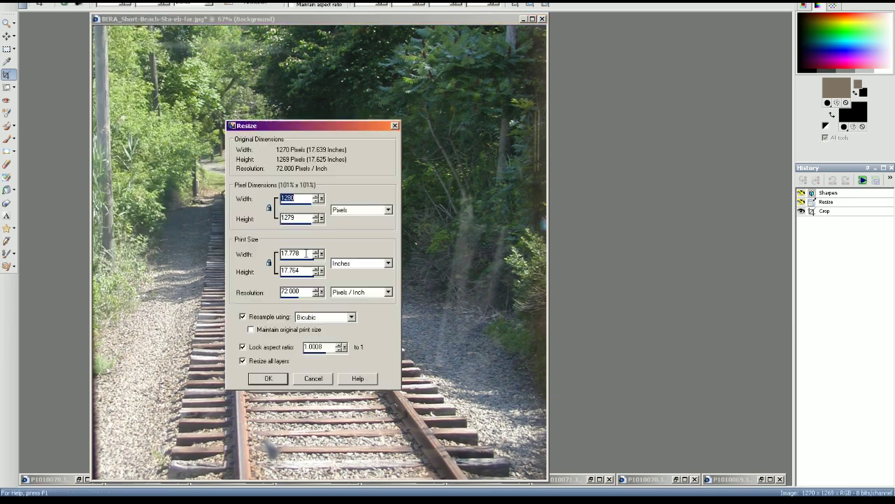
{"action": "left_click", "coordinate": [311, 378]}
{"action": "key", "text": "ctrl+s"}
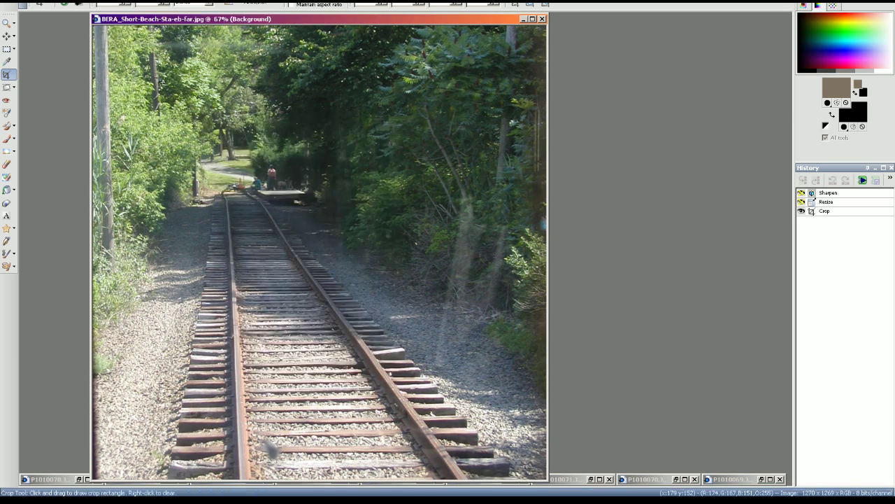
{"action": "left_click", "coordinate": [245, 1]}
{"action": "key", "text": "ctrl+s"}
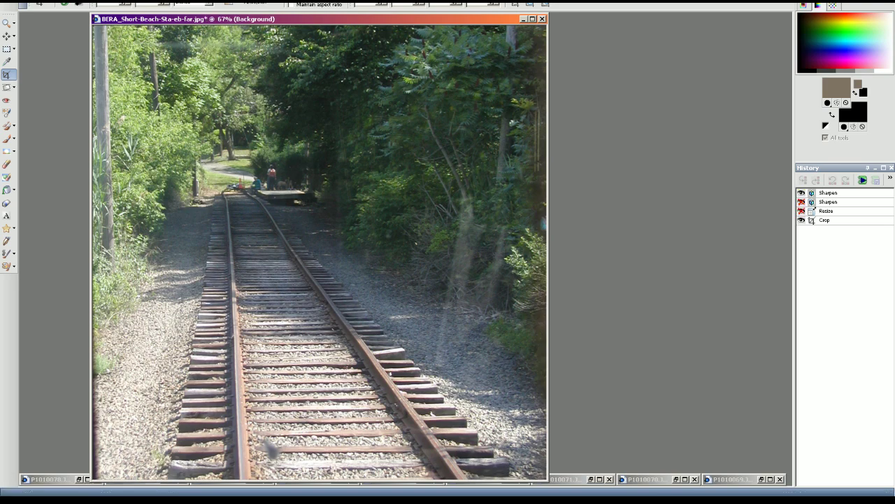
- Switch to the photos folder, examine the file details of BERA_Short-Beach-Sta-eb-far.jpg, and return to Paint Shop Pro
{"action": "left_click", "coordinate": [336, 501]}
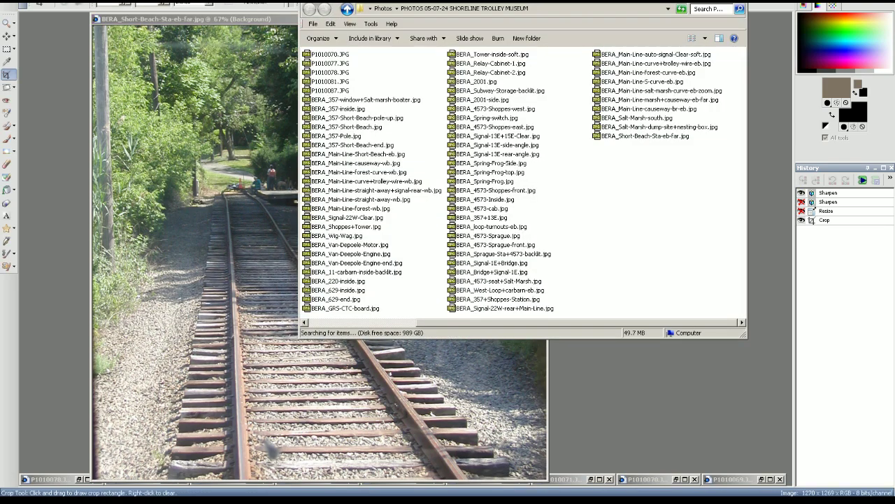
{"action": "left_click", "coordinate": [385, 501]}
{"action": "left_click", "coordinate": [658, 137]}
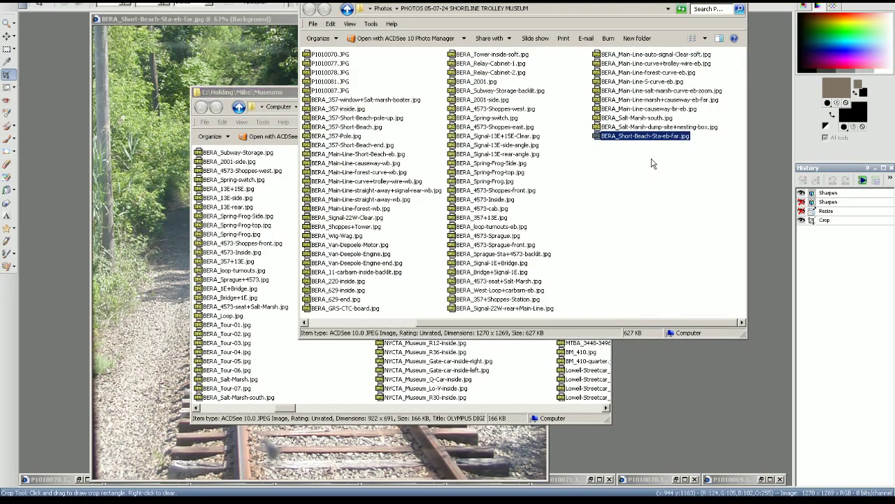
{"action": "left_click", "coordinate": [103, 16]}
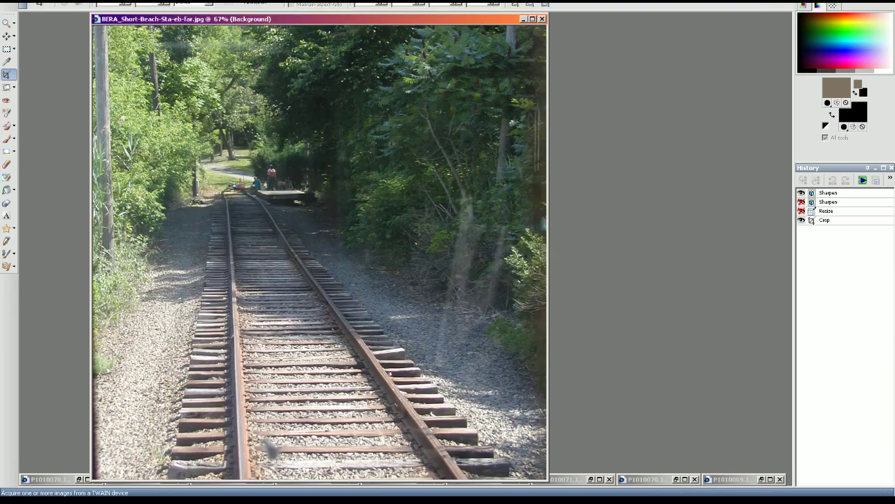
- Resize the sharpened track photo to 1280 pixels wide with the aspect ratio locked, and save it
{"action": "left_click", "coordinate": [73, 1]}
{"action": "left_click", "coordinate": [86, 19]}
{"action": "left_click", "coordinate": [269, 378]}
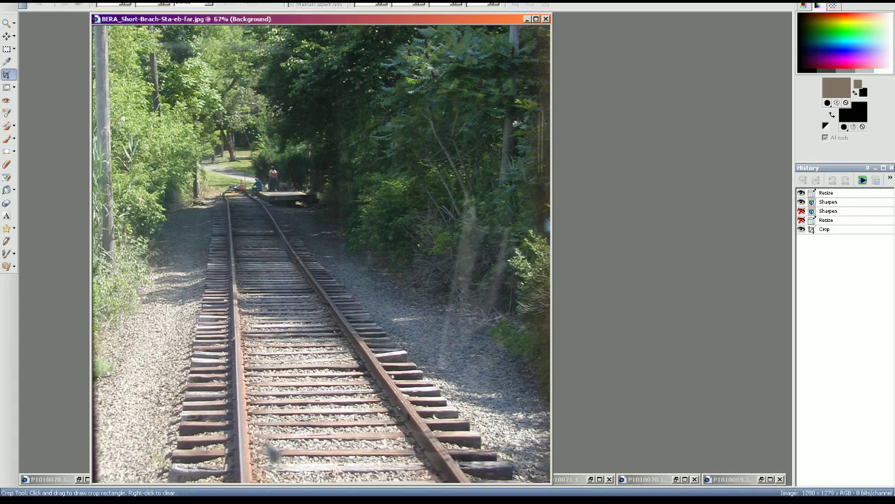
- Check the resized photo's entry in the photos folder, then return to Paint Shop Pro and close the finished track photo
{"action": "key", "text": "alt+Tab"}
{"action": "left_click", "coordinate": [638, 139]}
{"action": "left_click", "coordinate": [598, 184]}
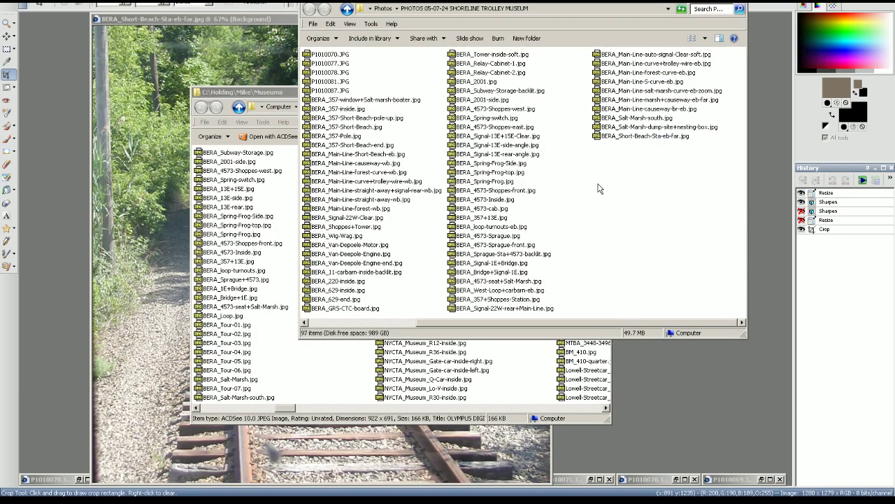
{"action": "key", "text": "alt+Tab"}
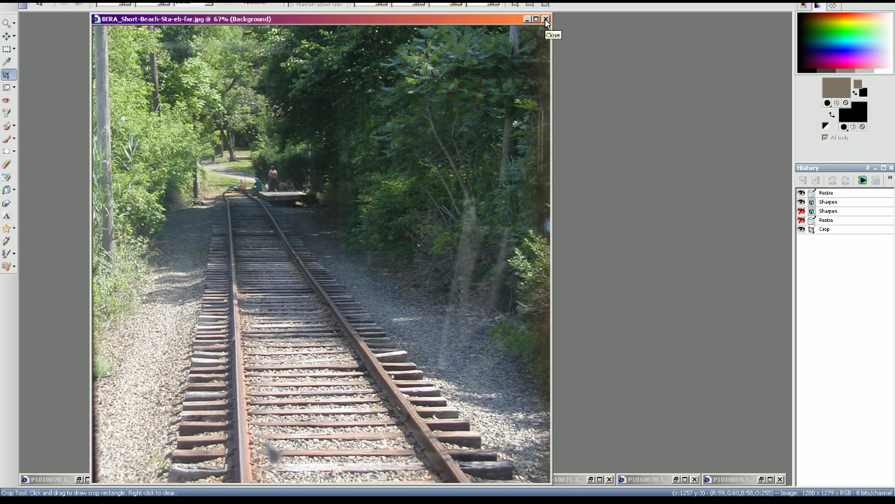
{"action": "left_click", "coordinate": [545, 20]}
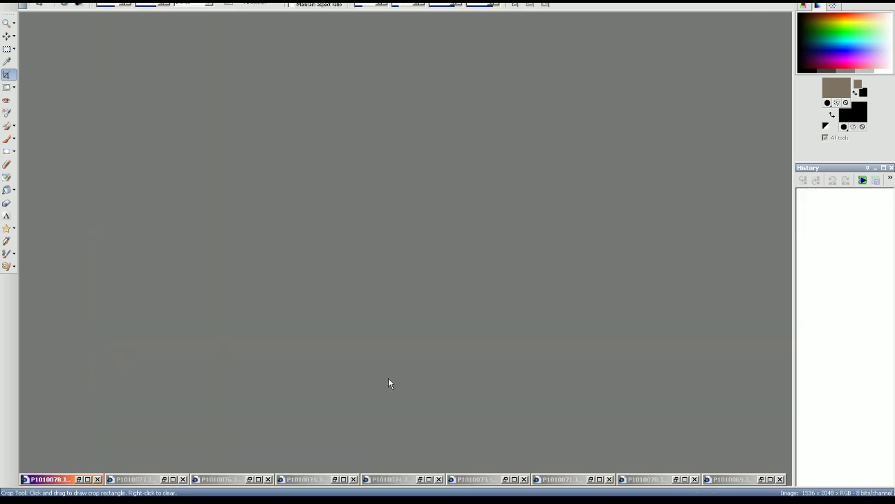
- Restore P1010069.JPG and apply a Brightness/Contrast adjustment with contrast set to 5
{"action": "left_click", "coordinate": [766, 479]}
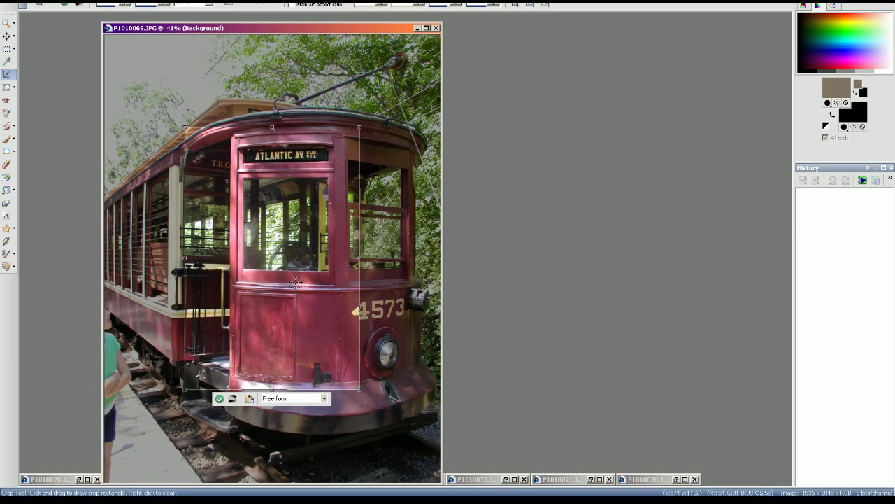
{"action": "key", "text": "shift+b"}
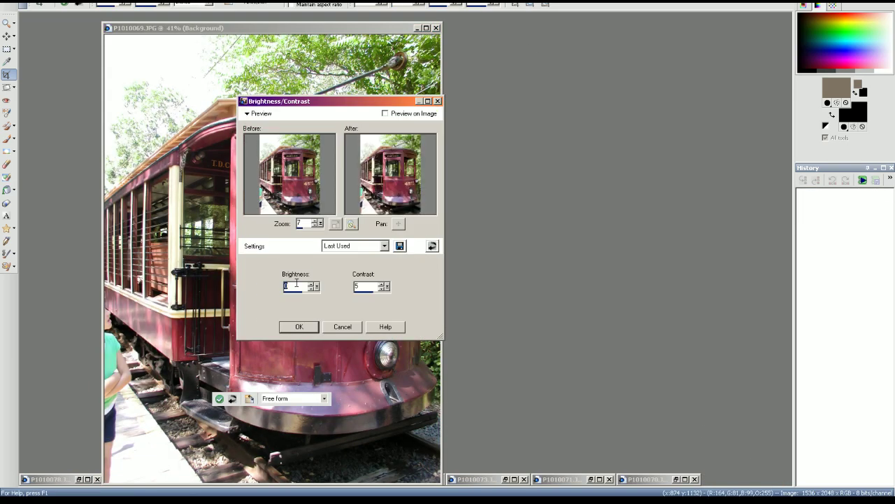
{"action": "key", "text": "Return"}
- Switch to the Museums folder, copy the name of BERA_4573-Short-Beach.jpg, and return to Paint Shop Pro
{"action": "key", "text": "alt+Tab"}
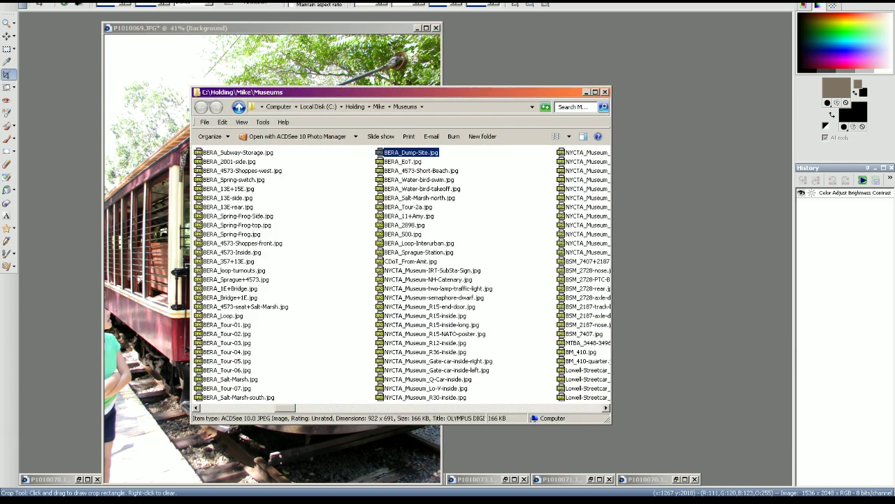
{"action": "left_click", "coordinate": [439, 172]}
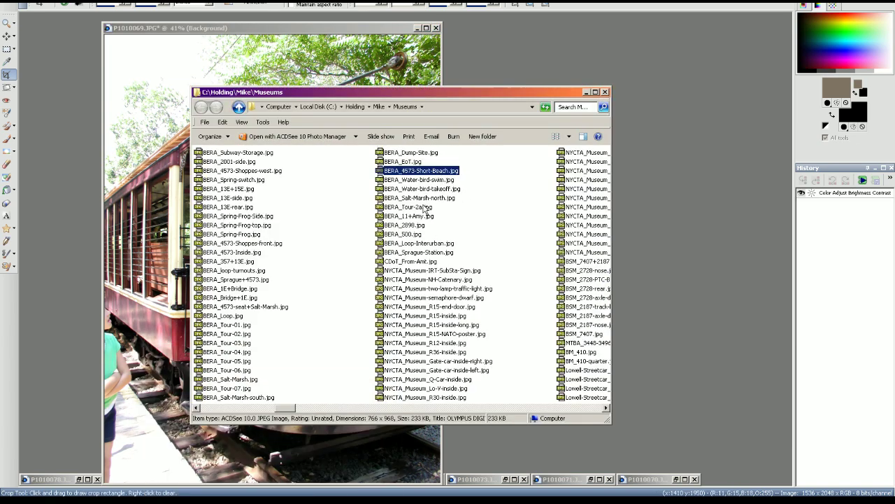
{"action": "key", "text": "F2"}
{"action": "key", "text": "ctrl+c"}
{"action": "left_click", "coordinate": [36, 35]}
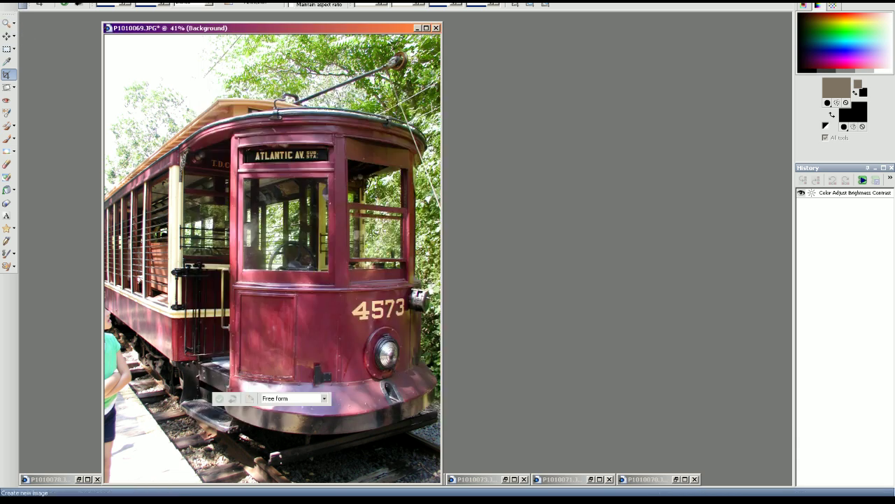
- Save the adjusted trolley photo under the copied name BERA_4573-Short-Beach
{"action": "left_click", "coordinate": [10, 2]}
{"action": "left_click", "coordinate": [27, 53]}
{"action": "key", "text": "ctrl+v"}
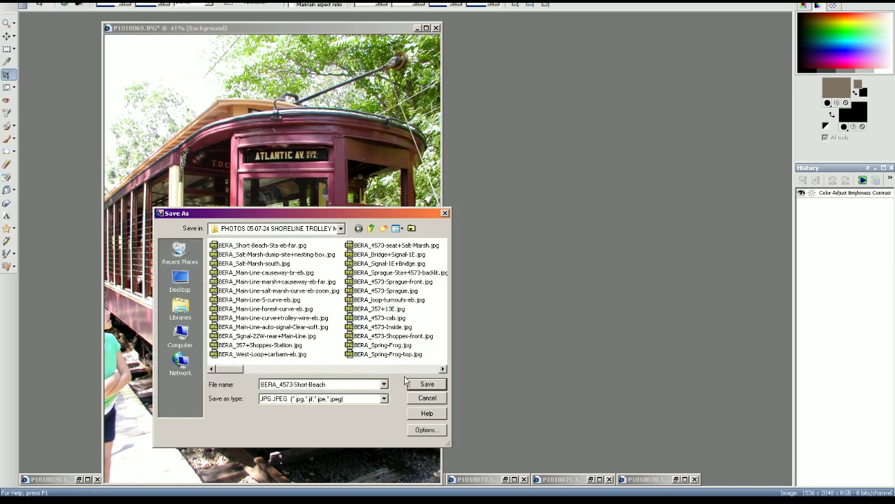
{"action": "left_click", "coordinate": [411, 383]}
- Check the entry for BERA_4573-Short-Beach.jpg in the photos folder and return to Paint Shop Pro
{"action": "key", "text": "alt+Tab"}
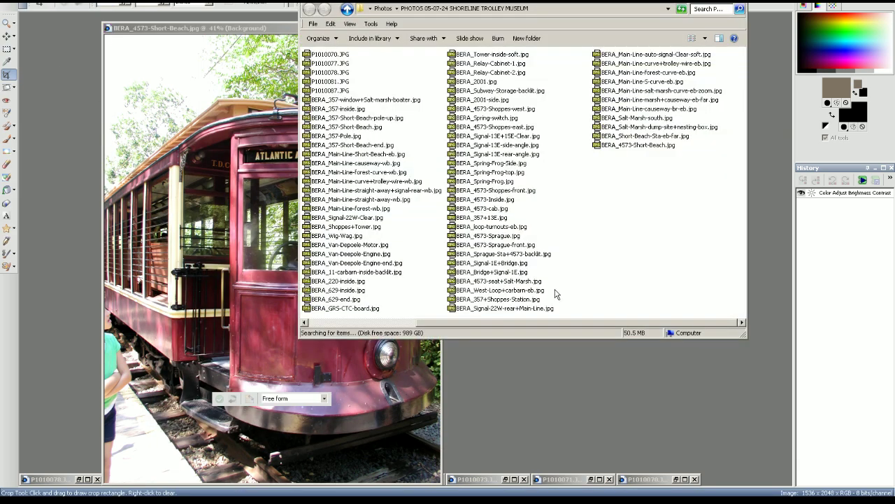
{"action": "left_click", "coordinate": [644, 145]}
{"action": "key", "text": "alt+F4"}
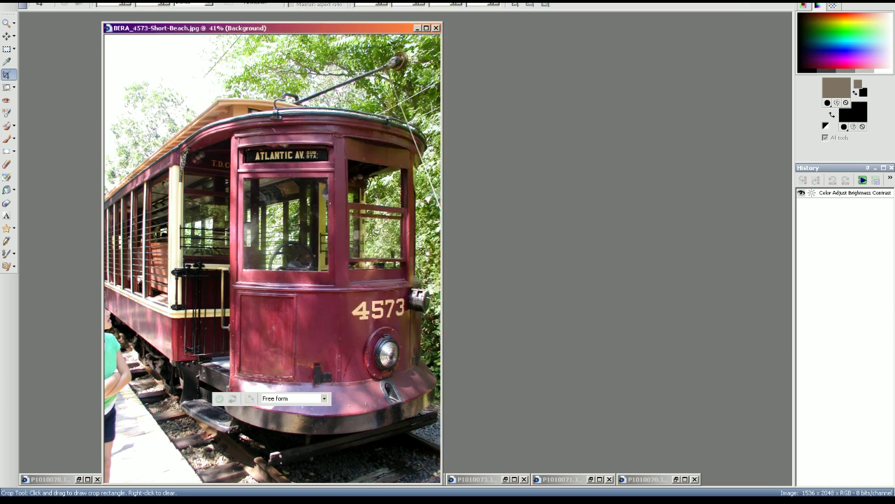
- Check the JPEG save options for BERA_4573-Short-Beach.jpg and leave without saving another copy
{"action": "left_click", "coordinate": [9, 2]}
{"action": "left_click", "coordinate": [35, 54]}
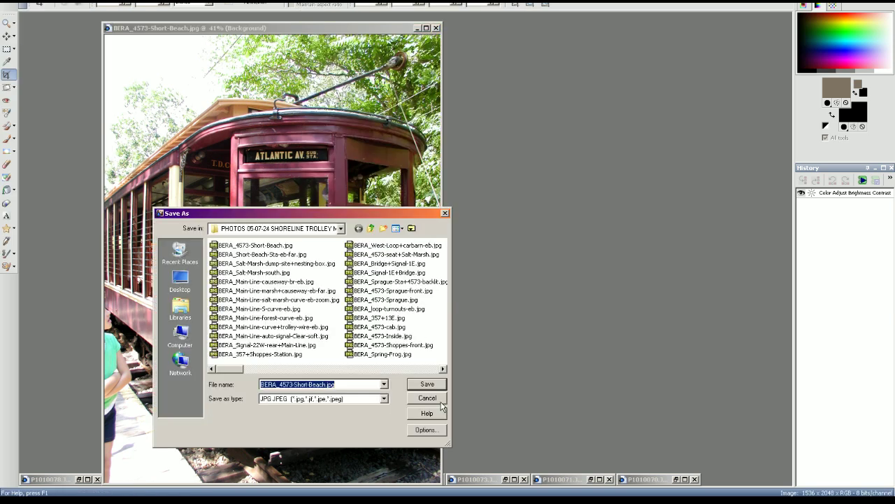
{"action": "left_click", "coordinate": [429, 429]}
{"action": "left_click", "coordinate": [276, 404]}
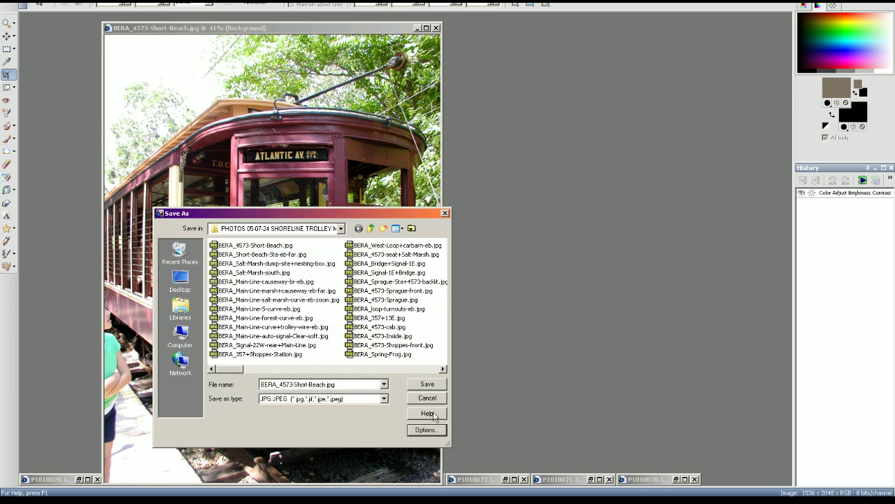
{"action": "left_click", "coordinate": [425, 398]}
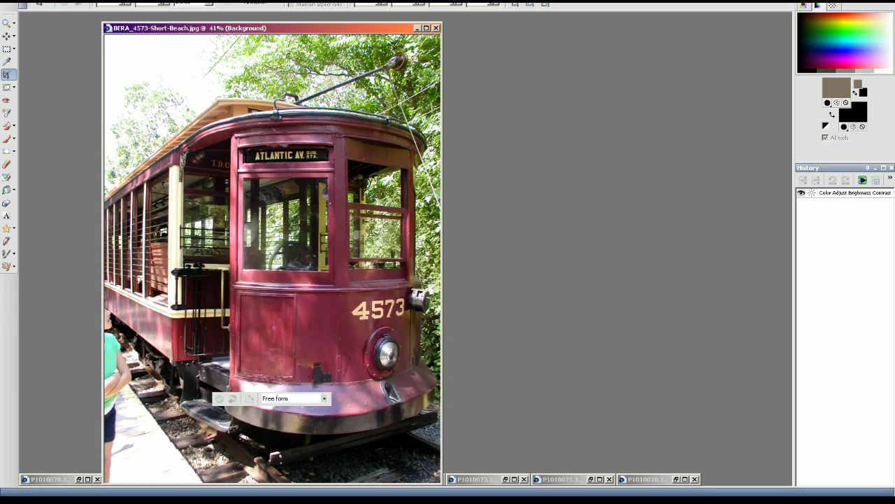
- Resize the 4573 trolley photo to 1000 pixels wide with the aspect ratio locked, sharpen it and save it
{"action": "left_click", "coordinate": [70, 1]}
{"action": "left_click", "coordinate": [87, 20]}
{"action": "type", "text": "1000"}
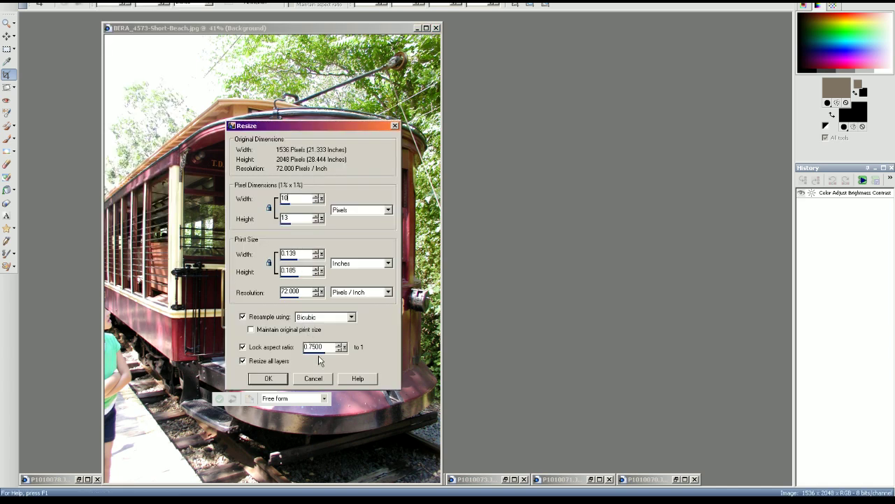
{"action": "left_click", "coordinate": [277, 381]}
{"action": "key", "text": "ctrl+shift+s"}
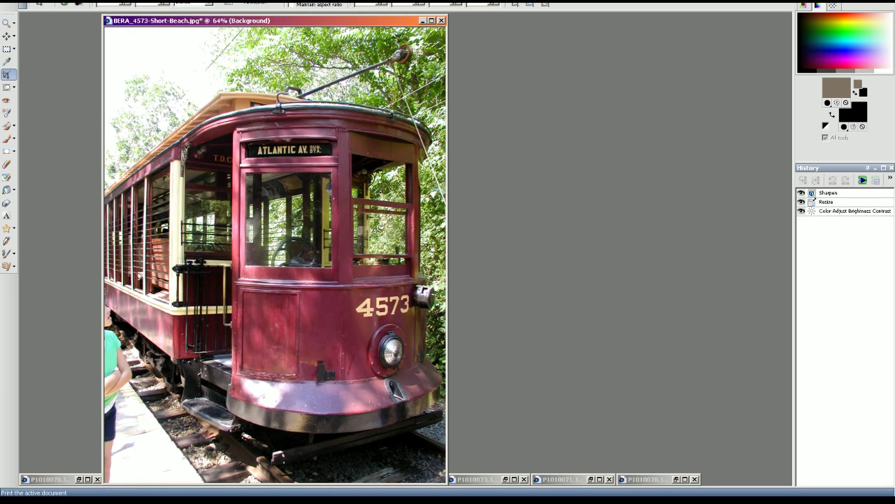
{"action": "key", "text": "ctrl+s"}
- Check the photos folder for the resized 4573 photo, then return to Paint Shop Pro and close the image
{"action": "left_click", "coordinate": [385, 500]}
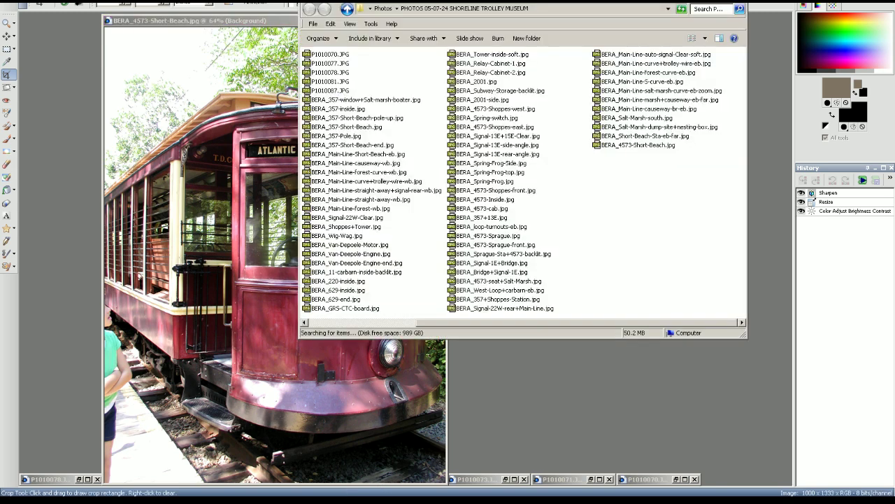
{"action": "key", "text": "alt+Tab"}
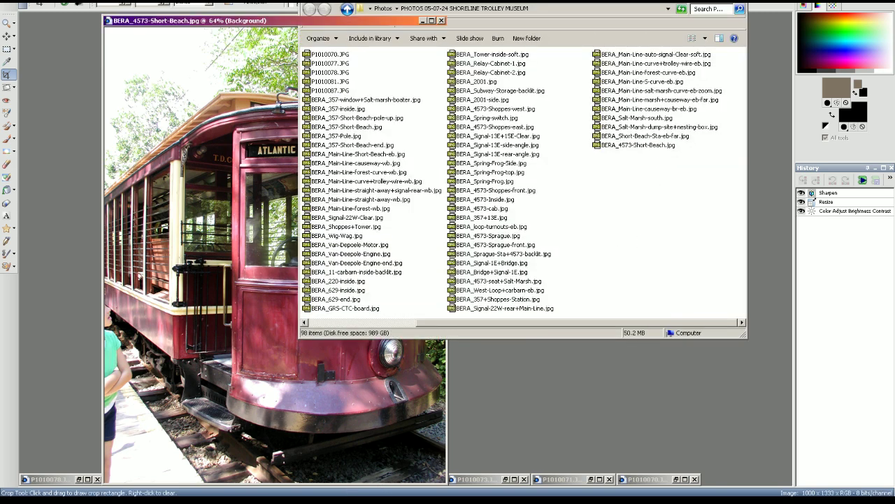
{"action": "left_click", "coordinate": [442, 21]}
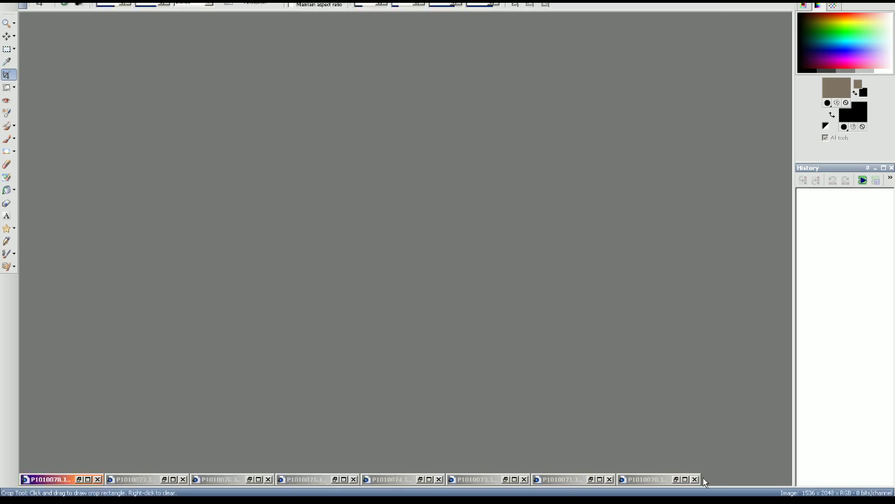
- Restore P1010070.JPG, then switch to the Museums folder and open BERA_Water-bird-swim.jpg
{"action": "left_click", "coordinate": [675, 479]}
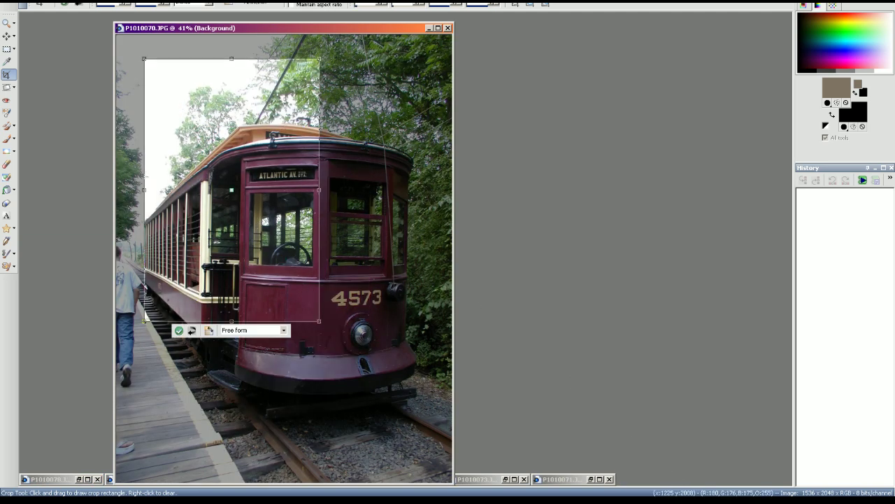
{"action": "key", "text": "alt+Tab"}
{"action": "double_click", "coordinate": [439, 180]}
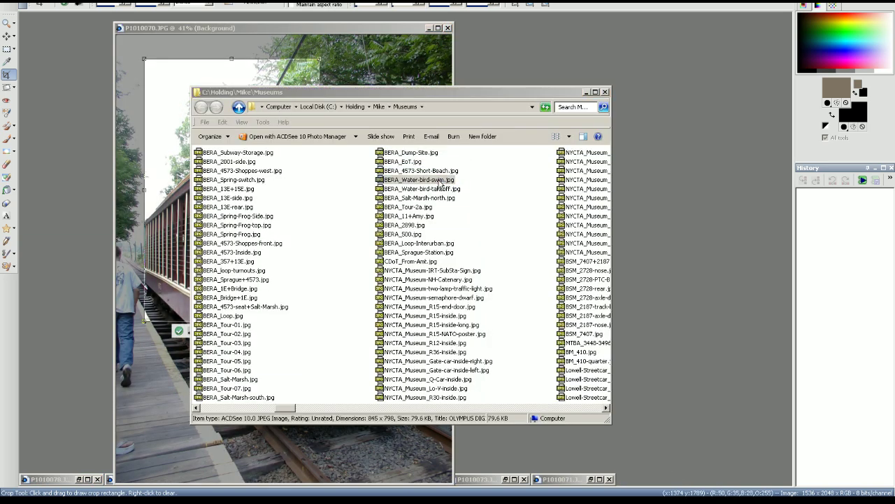
- View BERA_4573-Short-Beach.jpg from the Museums folder, then close the viewer
{"action": "key", "text": "Escape"}
{"action": "double_click", "coordinate": [417, 173]}
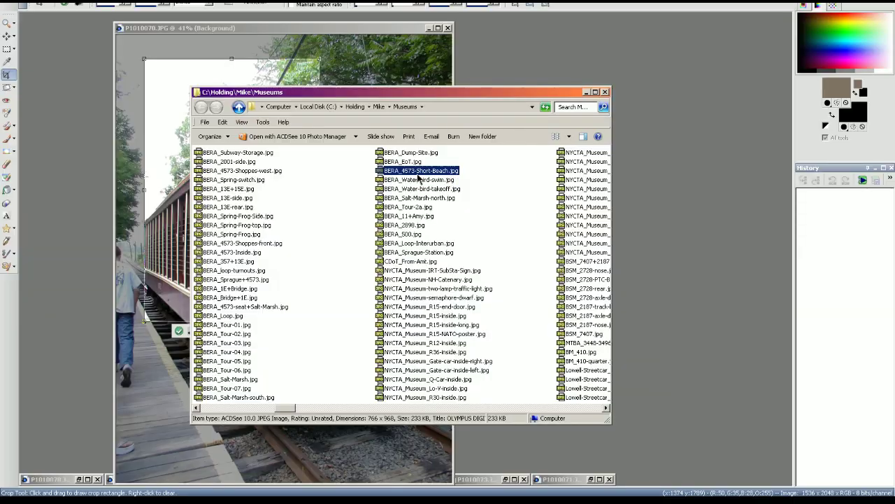
{"action": "key", "text": "Escape"}
{"action": "key", "text": "F2"}
- In the Shoreline Trolley Museum photos folder, rename BERA_4573-Short-Beach.jpg as BERA_4573-Short-Beach-bright.jpg
{"action": "left_click", "coordinate": [409, 501]}
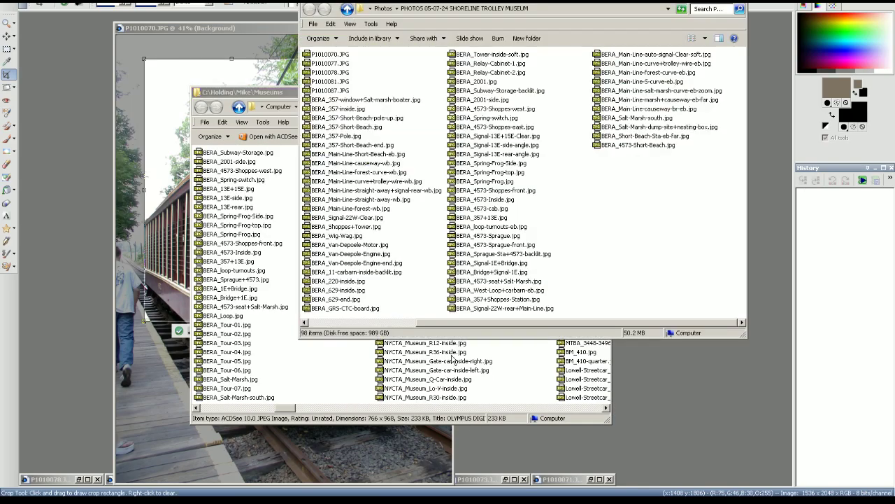
{"action": "left_click", "coordinate": [635, 147]}
{"action": "key", "text": "F2"}
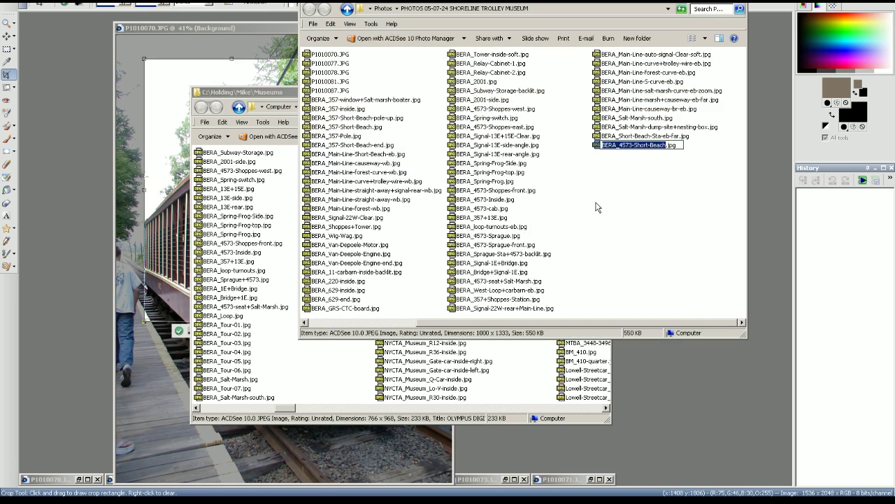
{"action": "left_click", "coordinate": [665, 146]}
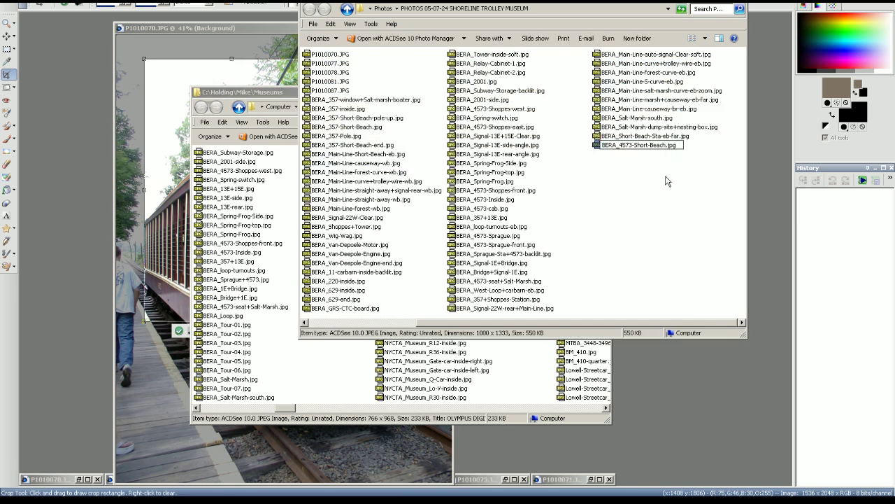
{"action": "type", "text": "-bright"}
{"action": "key", "text": "Return"}
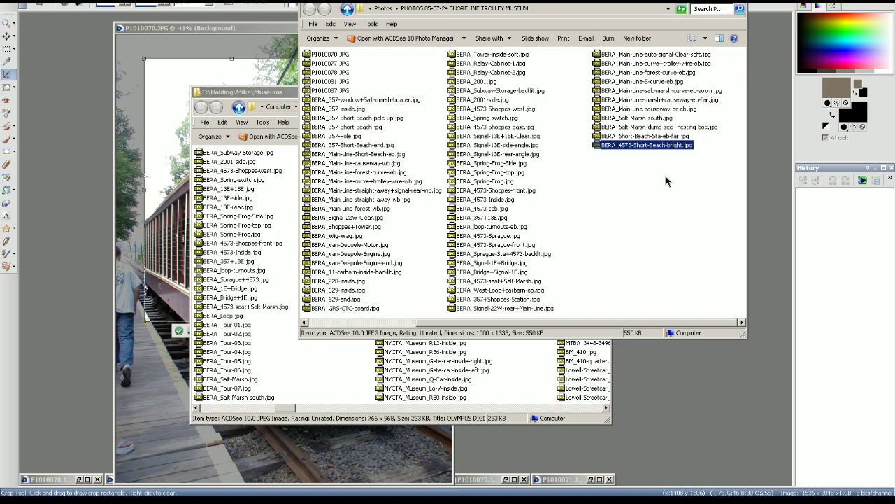
{"action": "left_click", "coordinate": [665, 181]}
{"action": "double_click", "coordinate": [655, 146]}
{"action": "scroll", "coordinate": [573, 202], "scroll_direction": "down", "scroll_amount": 1}
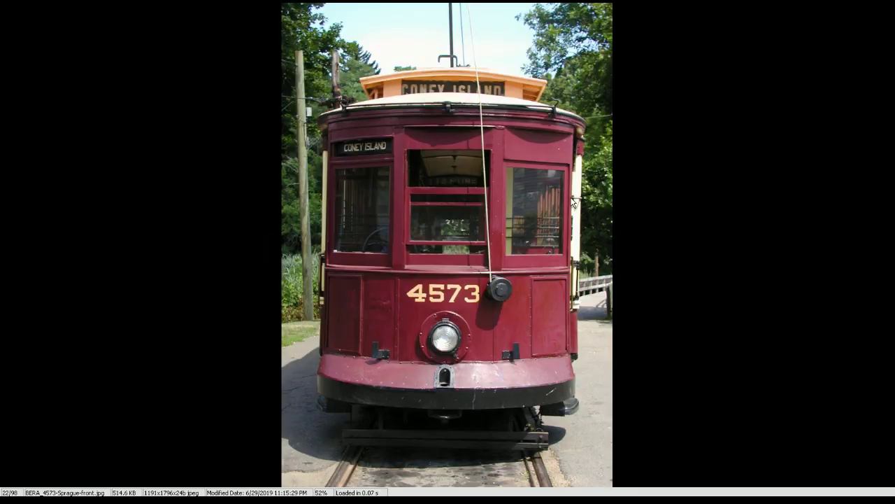
{"action": "scroll", "coordinate": [572, 201], "scroll_direction": "down", "scroll_amount": 1}
{"action": "scroll", "coordinate": [571, 198], "scroll_direction": "up", "scroll_amount": 2}
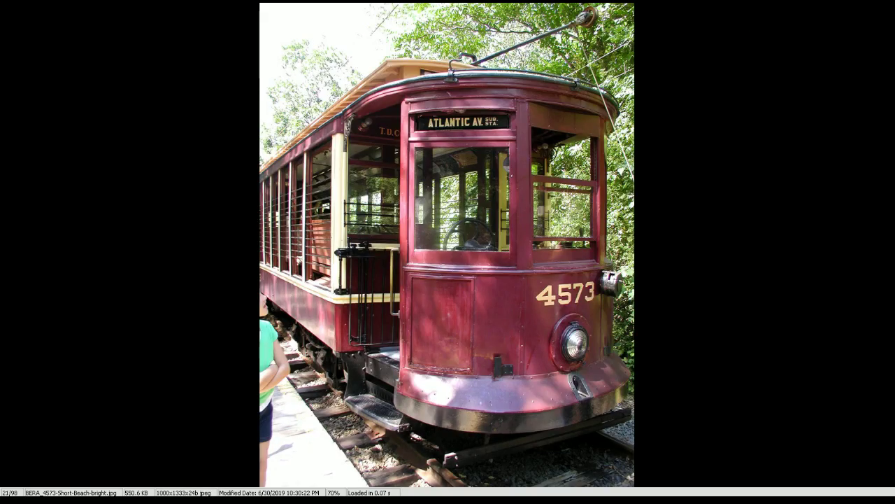
{"action": "key", "text": "Escape"}
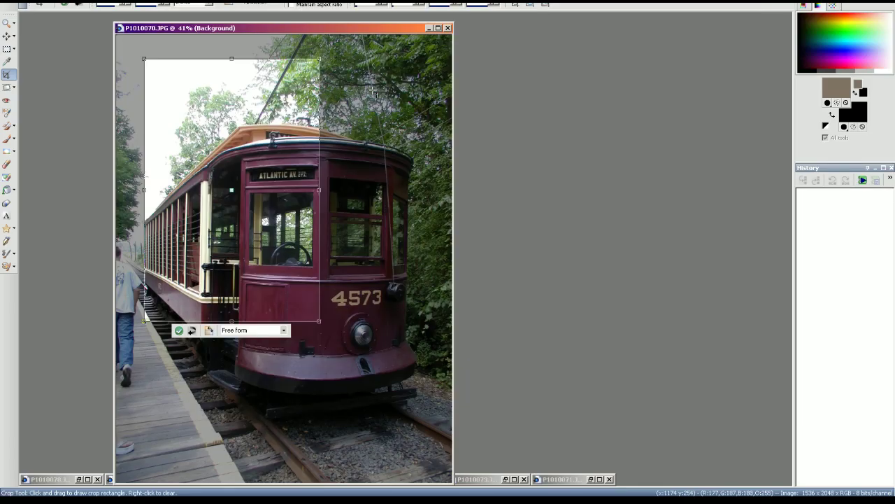
- Apply a red/green/blue colour adjustment to P1010070.JPG, leaving the Highlight/Midtone/Shadow adjustment unused
{"action": "left_click_drag", "start_coordinate": [198, 201], "coordinate": [169, 175]}
{"action": "key", "text": "shift+m"}
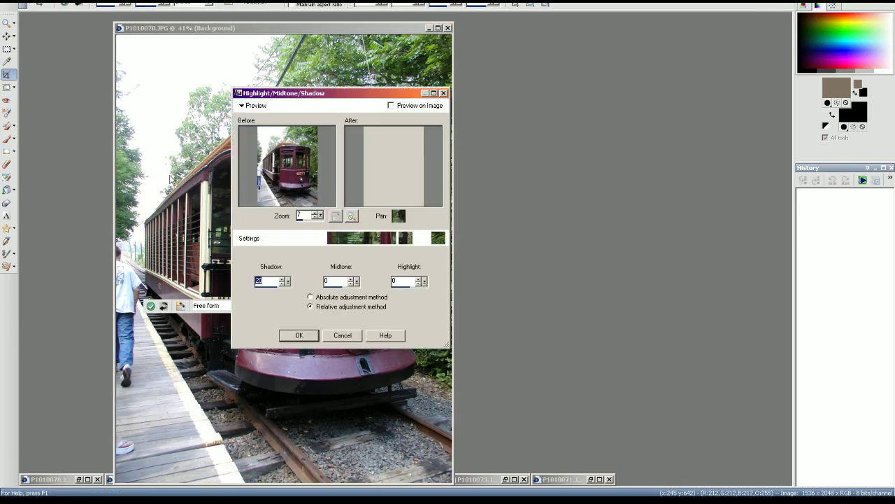
{"action": "key", "text": "Escape"}
{"action": "key", "text": "shift+u"}
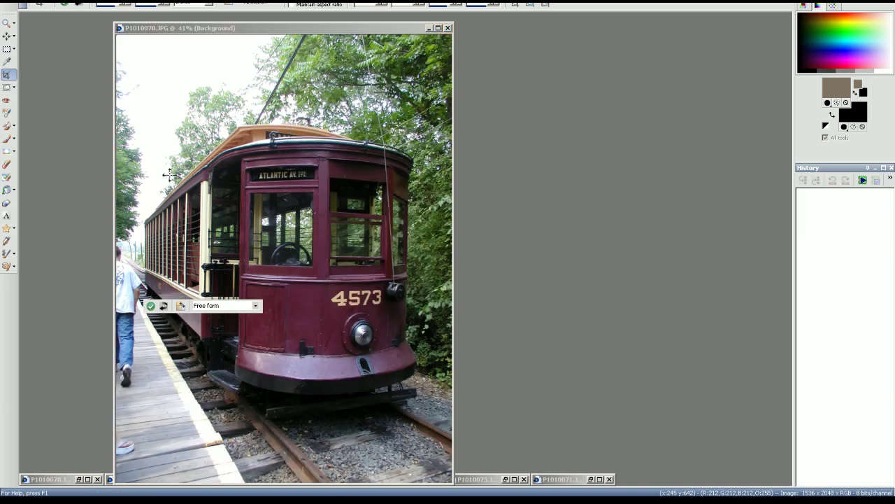
{"action": "key", "text": "Return"}
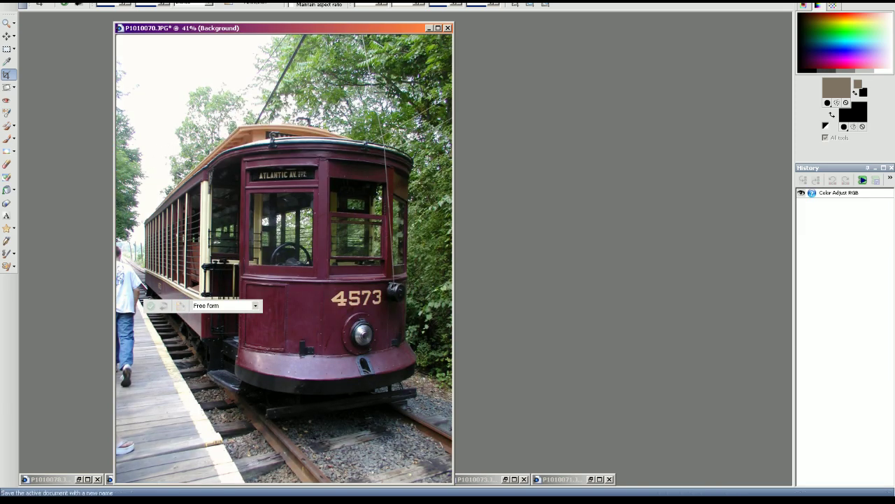
{"action": "left_click", "coordinate": [71, 1]}
{"action": "left_click", "coordinate": [83, 30]}
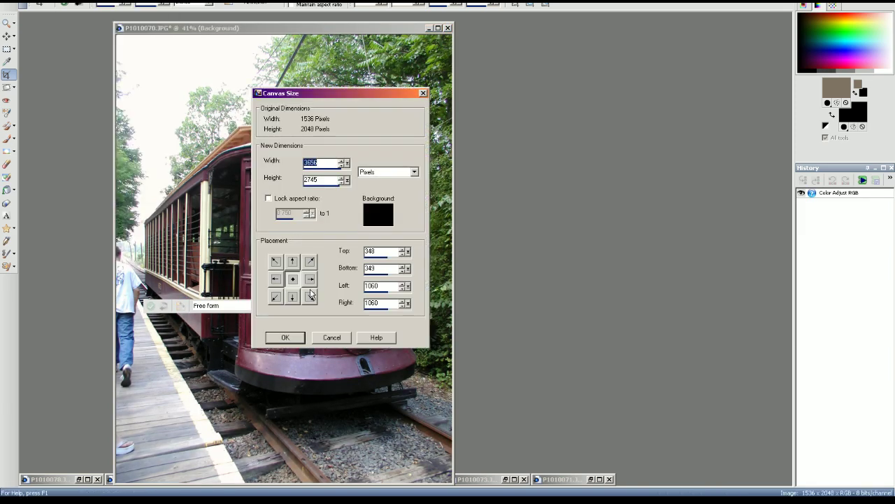
{"action": "left_click", "coordinate": [334, 337]}
- Resize P1010070.JPG to 1000 pixels wide with the aspect ratio locked
{"action": "left_click", "coordinate": [73, 1]}
{"action": "left_click", "coordinate": [84, 19]}
{"action": "type", "text": "1000"}
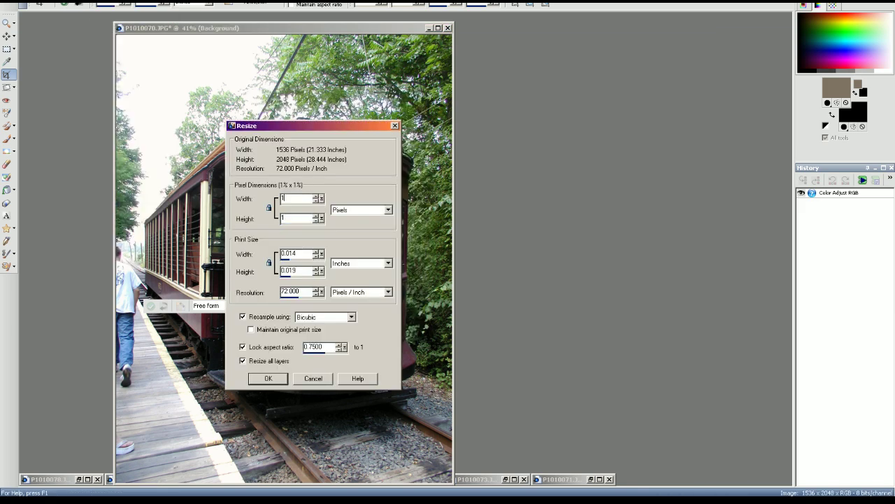
{"action": "left_click", "coordinate": [278, 381]}
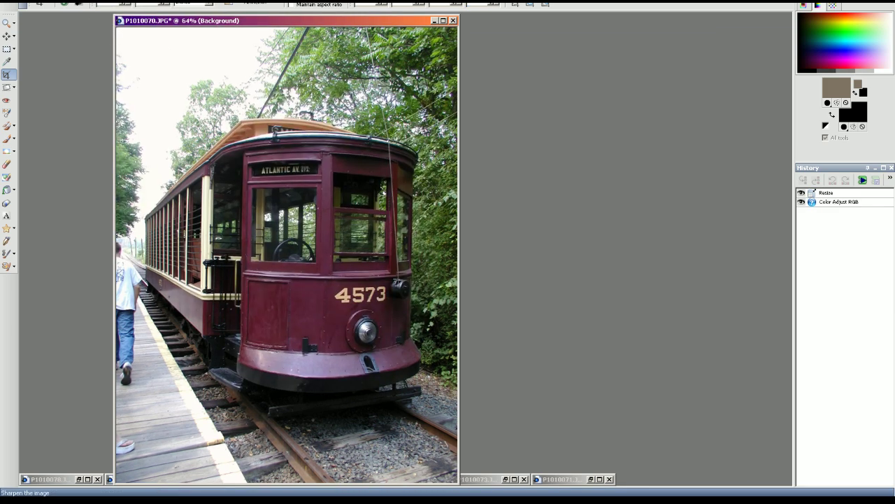
- Sharpen the resized trolley photo and save it as BERA_4573-Short-Beach.jpg in the Shoreline Trolley Museum photos folder
{"action": "left_click", "coordinate": [9, 1]}
{"action": "left_click", "coordinate": [28, 51]}
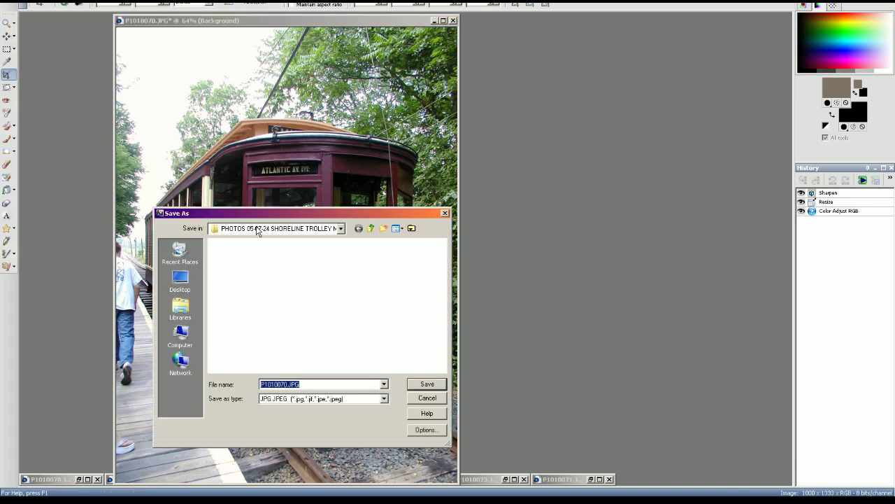
{"action": "left_click", "coordinate": [427, 384]}
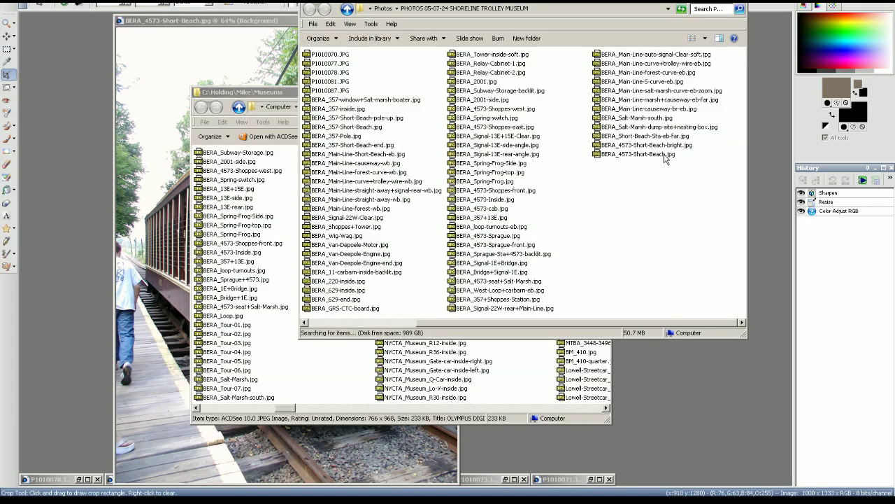
- Check the photos folder for the saved BERA_4573-Short-Beach.jpg, then return to Paint Shop Pro and close the image
{"action": "left_click", "coordinate": [665, 156]}
{"action": "left_click", "coordinate": [286, 20]}
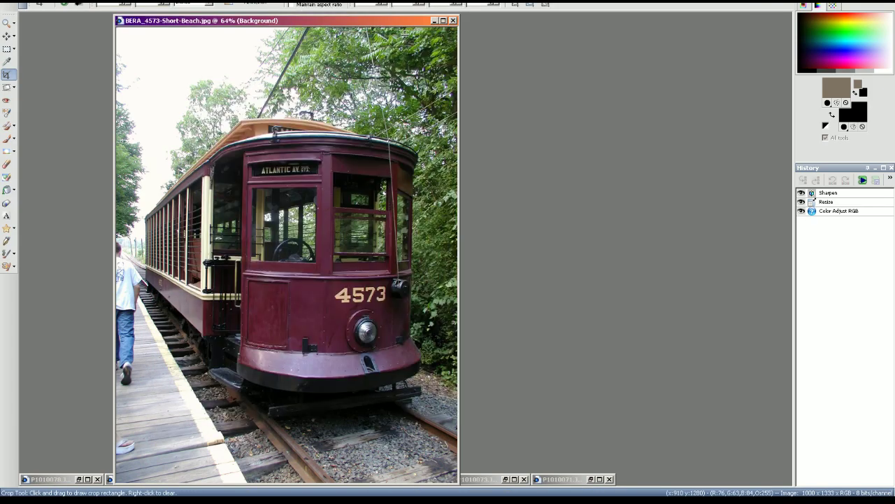
{"action": "left_click", "coordinate": [453, 21]}
- Restore P1010071.JPG and position the crop rectangle around the swimming water bird
{"action": "left_click", "coordinate": [591, 480]}
{"action": "left_click_drag", "start_coordinate": [448, 401], "coordinate": [258, 343]}
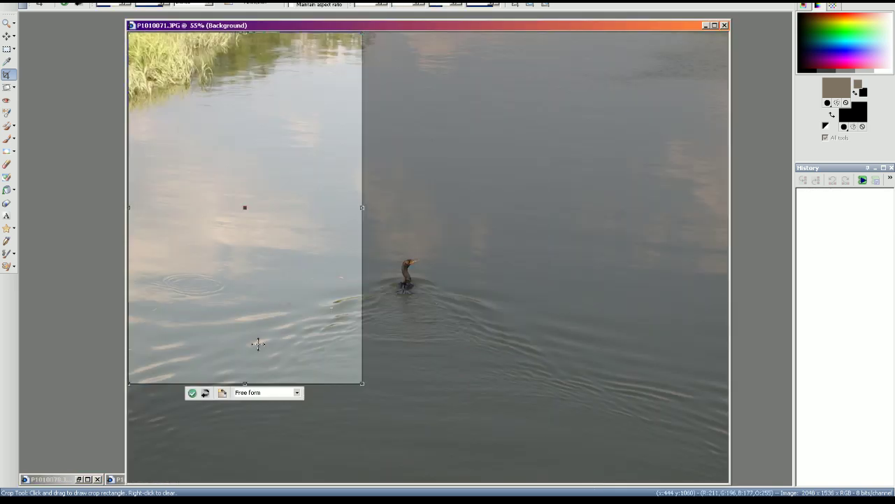
{"action": "left_click_drag", "start_coordinate": [305, 286], "coordinate": [431, 326]}
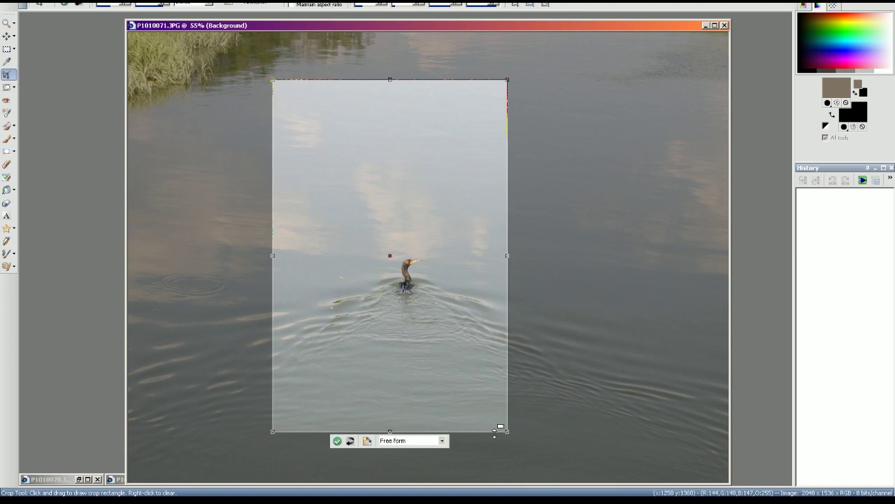
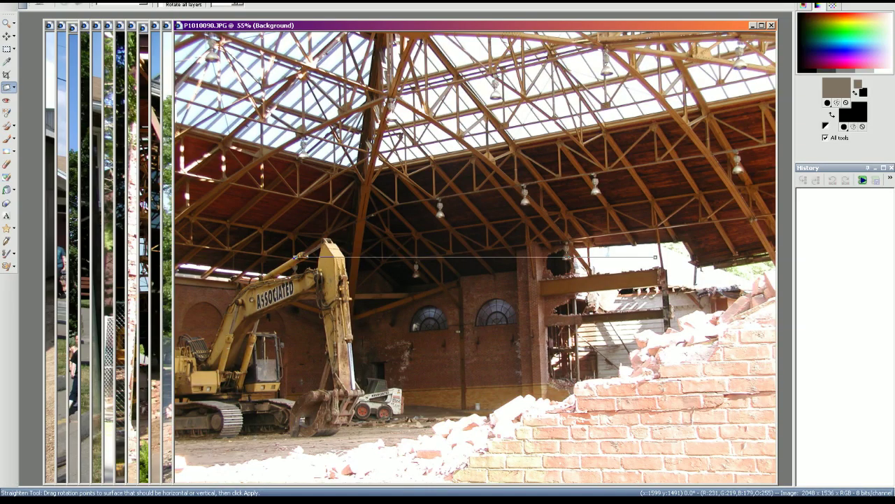
- Minimize P1010090.JPG and the photo window directly behind it
{"action": "left_click", "coordinate": [754, 25]}
{"action": "left_click", "coordinate": [742, 27]}
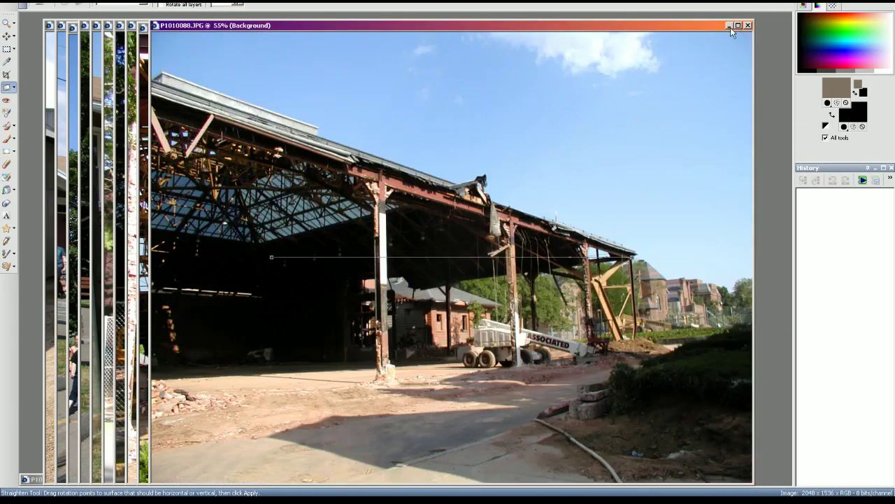
- Minimize the open photo windows from P1010088.JPG through P1010079.JPG to clear the workspace
{"action": "left_click", "coordinate": [730, 27]}
{"action": "left_click", "coordinate": [453, 28]}
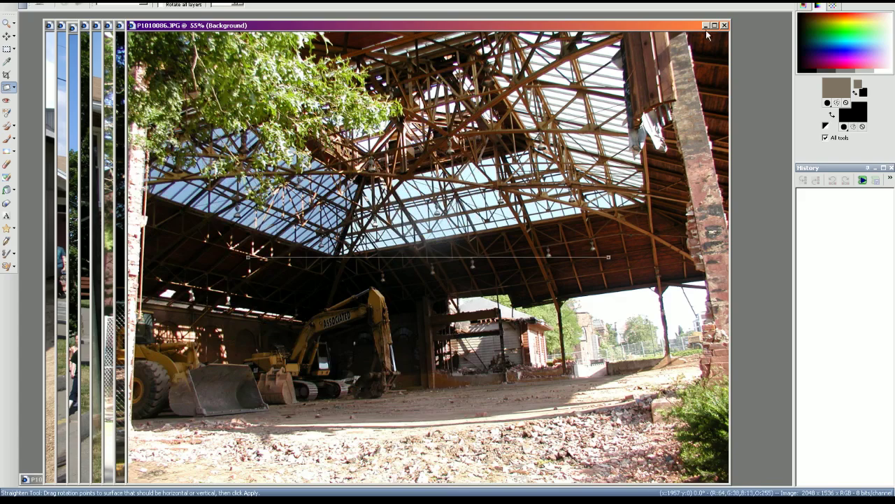
{"action": "left_click", "coordinate": [705, 26]}
{"action": "left_click", "coordinate": [693, 26]}
{"action": "left_click", "coordinate": [681, 26]}
{"action": "left_click", "coordinate": [670, 26]}
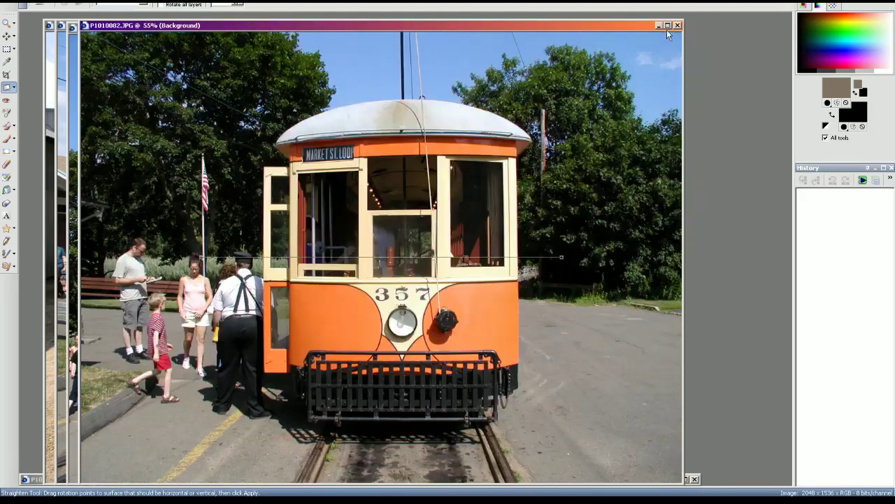
{"action": "left_click", "coordinate": [658, 26]}
{"action": "left_click", "coordinate": [382, 28]}
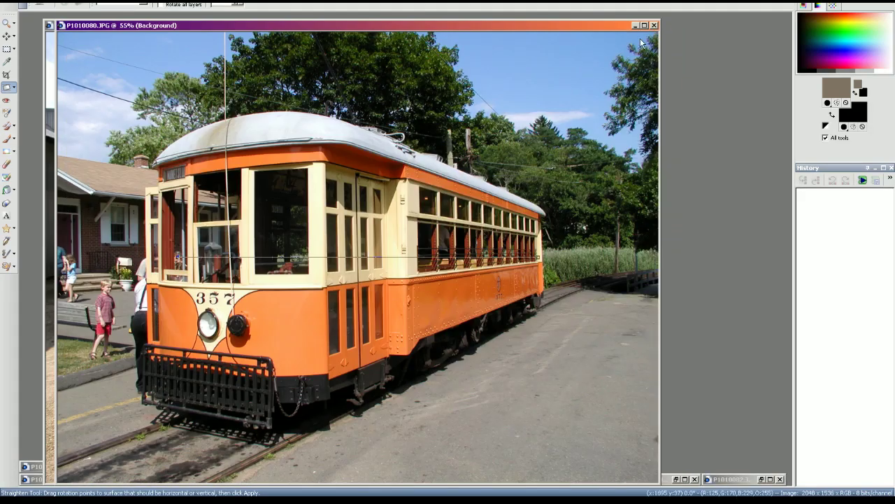
{"action": "left_click", "coordinate": [635, 26]}
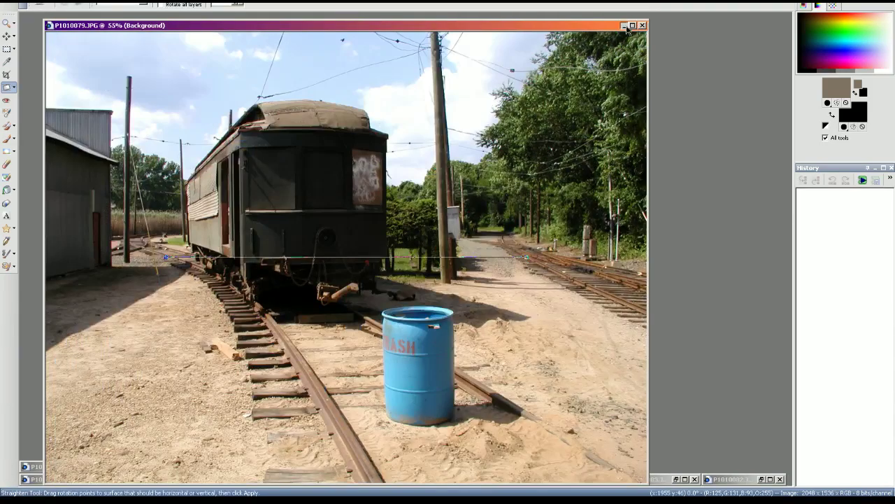
{"action": "left_click", "coordinate": [625, 26]}
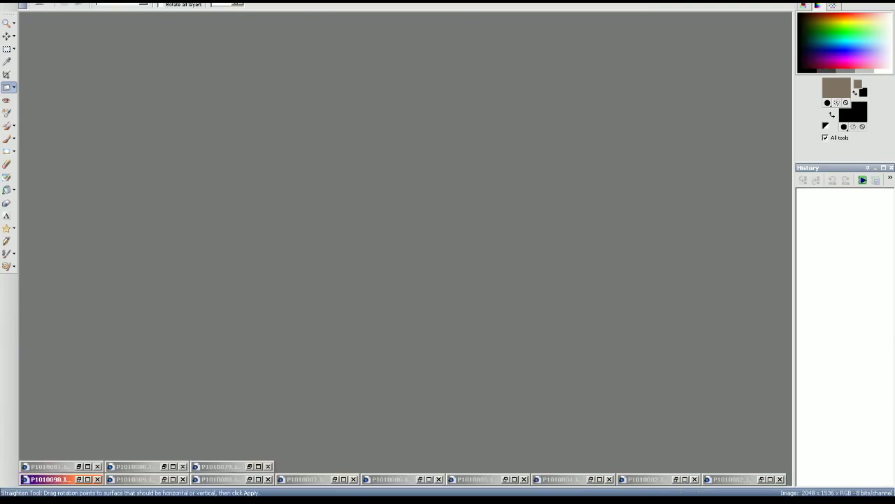
- Switch to the live-streaming software to check the stream, and return to the photo editor
{"action": "left_click", "coordinate": [750, 487]}
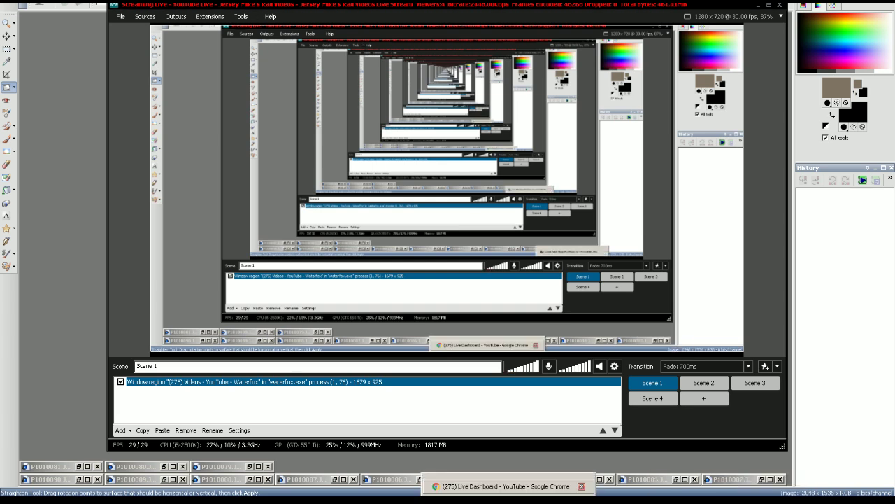
{"action": "left_click", "coordinate": [508, 500]}
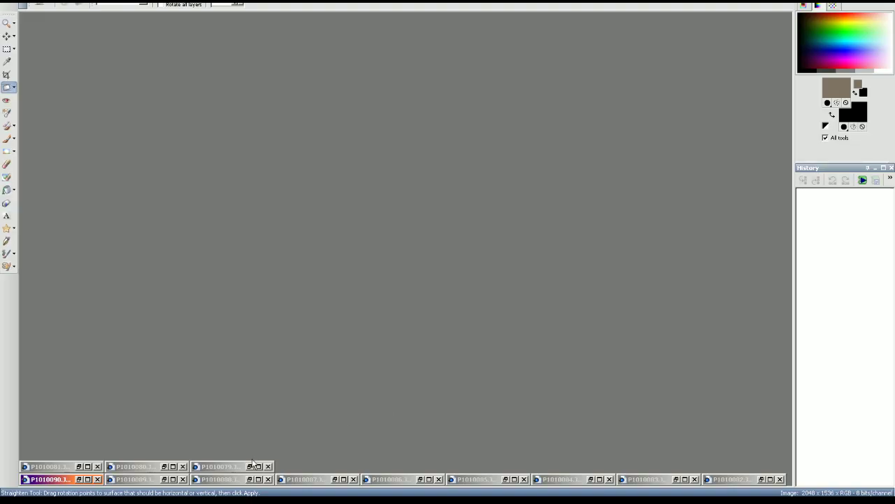
- Restore the P1010079.JPG photo and inspect the old trolley car and tracks up close with the Zoom tool
{"action": "left_click", "coordinate": [250, 466]}
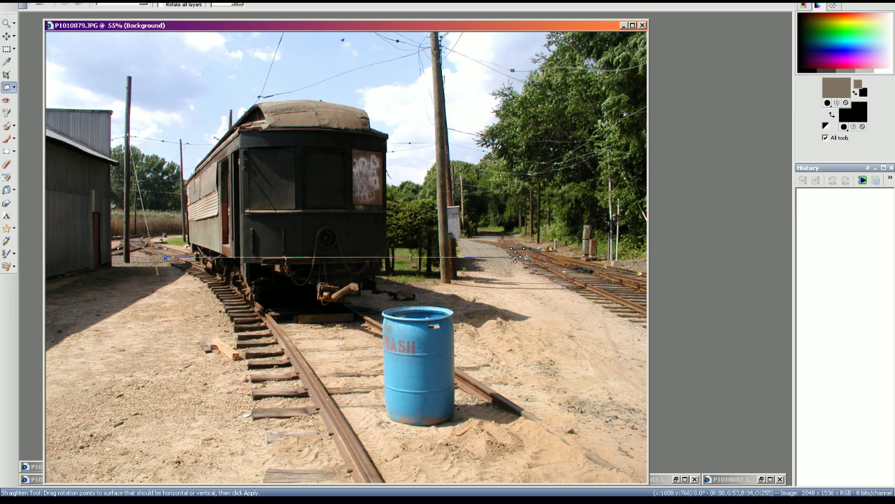
{"action": "left_click_drag", "start_coordinate": [515, 256], "coordinate": [516, 248]}
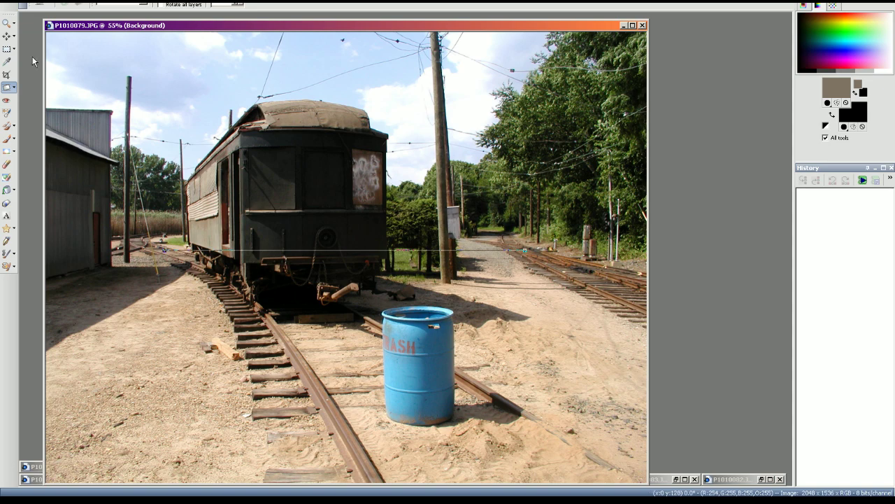
{"action": "left_click", "coordinate": [7, 24]}
{"action": "scroll", "coordinate": [386, 301], "scroll_direction": "up", "scroll_amount": 5}
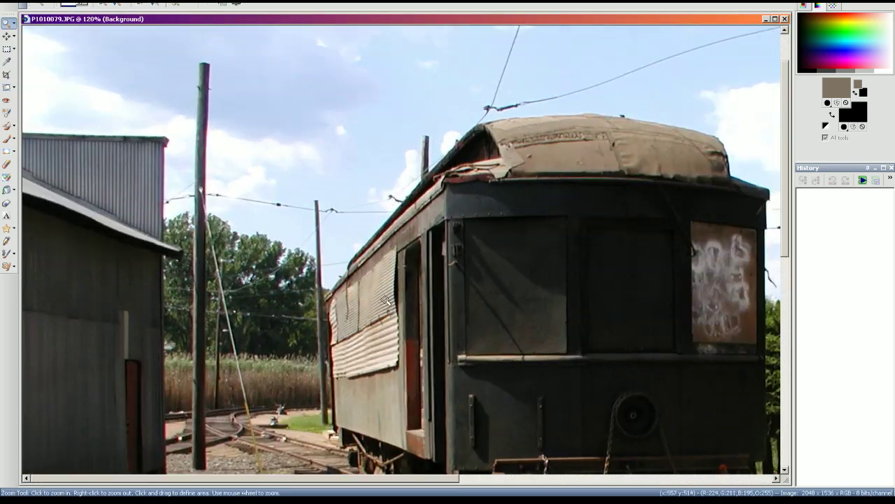
{"action": "scroll", "coordinate": [384, 300], "scroll_direction": "down", "scroll_amount": 2}
{"action": "scroll", "coordinate": [384, 299], "scroll_direction": "up", "scroll_amount": 1}
{"action": "scroll", "coordinate": [396, 308], "scroll_direction": "down", "scroll_amount": 2}
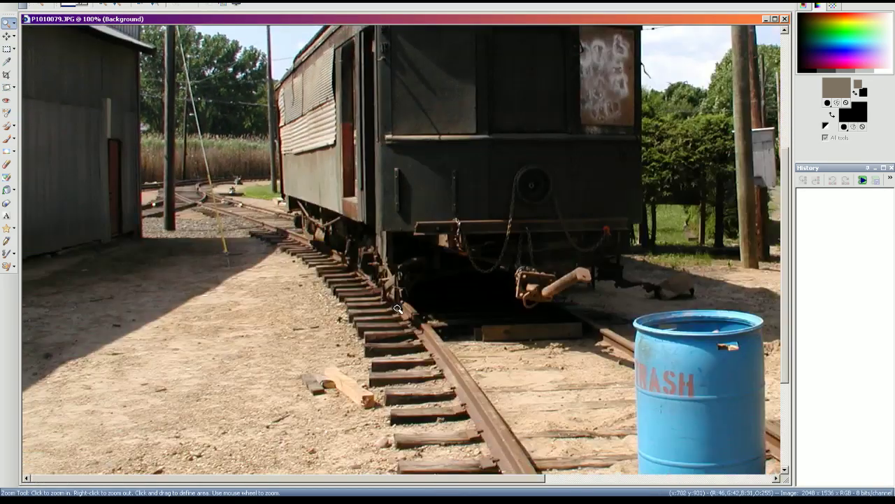
{"action": "scroll", "coordinate": [397, 309], "scroll_direction": "down", "scroll_amount": 3}
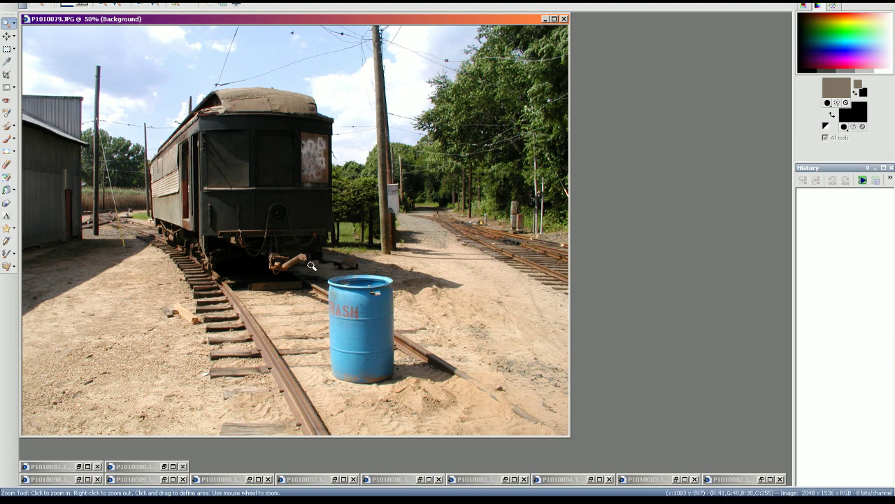
{"action": "scroll", "coordinate": [153, 114], "scroll_direction": "down", "scroll_amount": 1}
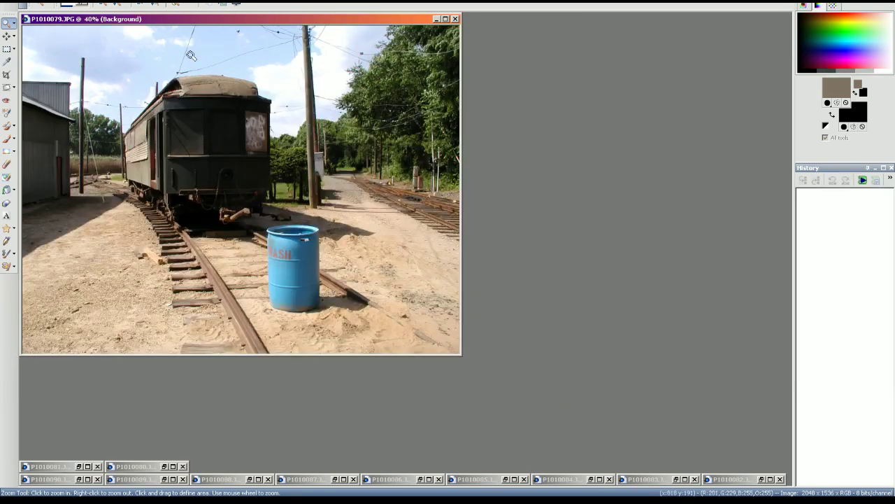
- Resize the trolley photo to a width of 1280 pixels and sharpen it
{"action": "left_click", "coordinate": [70, 2]}
{"action": "left_click", "coordinate": [85, 20]}
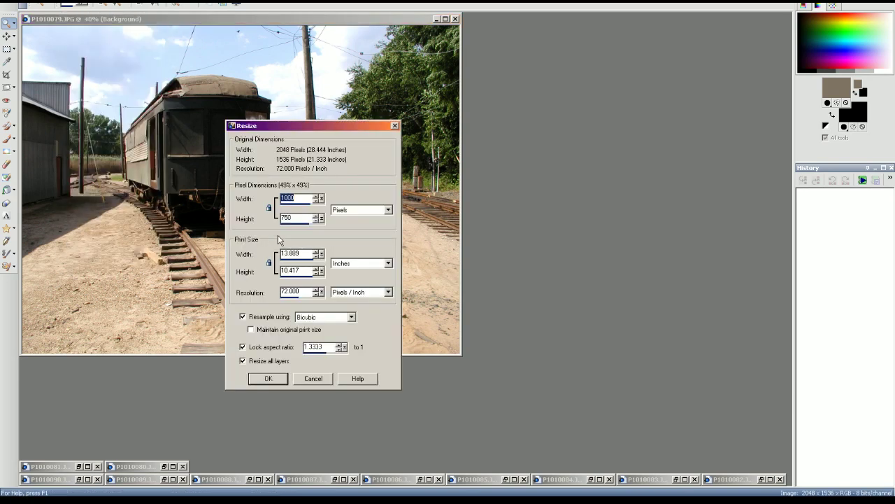
{"action": "type", "text": "1280"}
{"action": "left_click", "coordinate": [276, 379]}
{"action": "scroll", "coordinate": [261, 98], "scroll_direction": "up", "scroll_amount": 1}
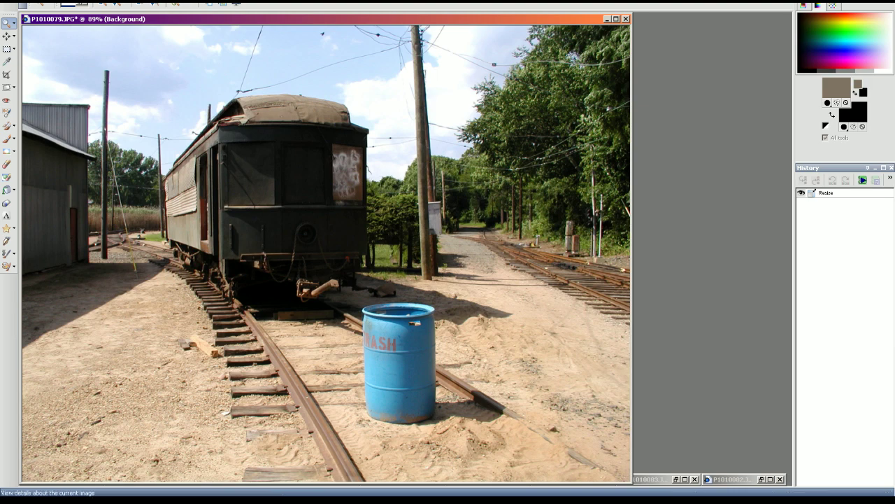
{"action": "left_click", "coordinate": [260, 1]}
{"action": "left_click", "coordinate": [13, 2]}
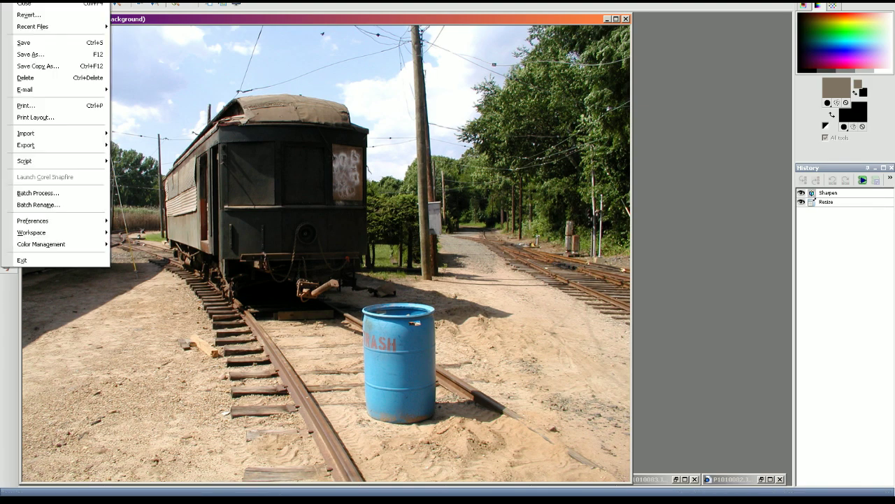
{"action": "left_click", "coordinate": [45, 66]}
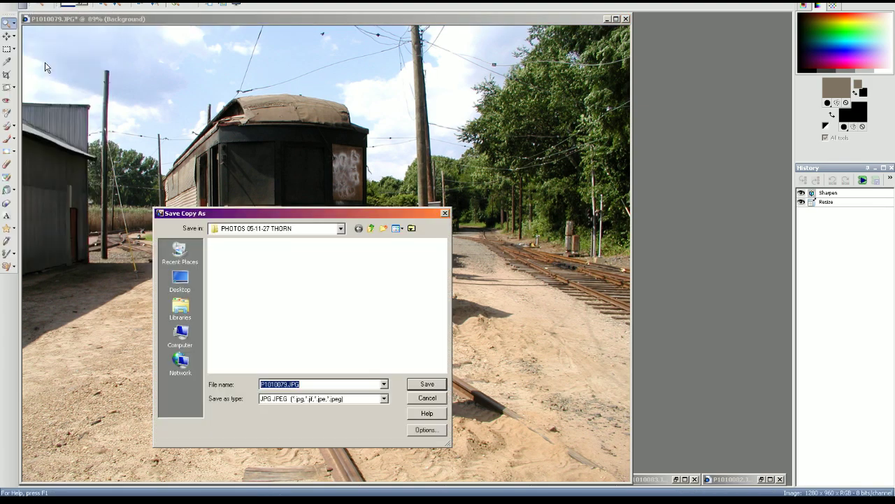
{"action": "left_click", "coordinate": [427, 401]}
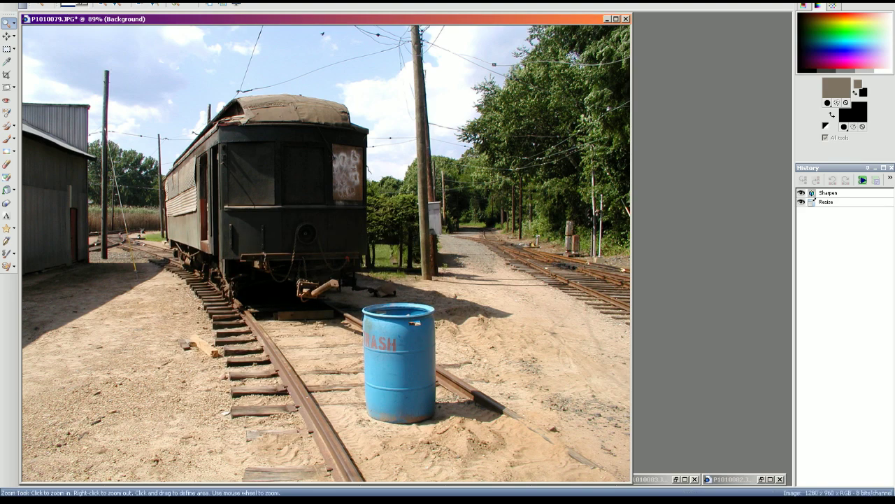
- Save the photo as BERA_Zombie-Car+loop-wb.jpg in the PHOTOS 05-07-24 SHORELINE TROLLEY MUSEUM folder, accepting the file replacement
{"action": "left_click", "coordinate": [12, 2]}
{"action": "left_click", "coordinate": [32, 56]}
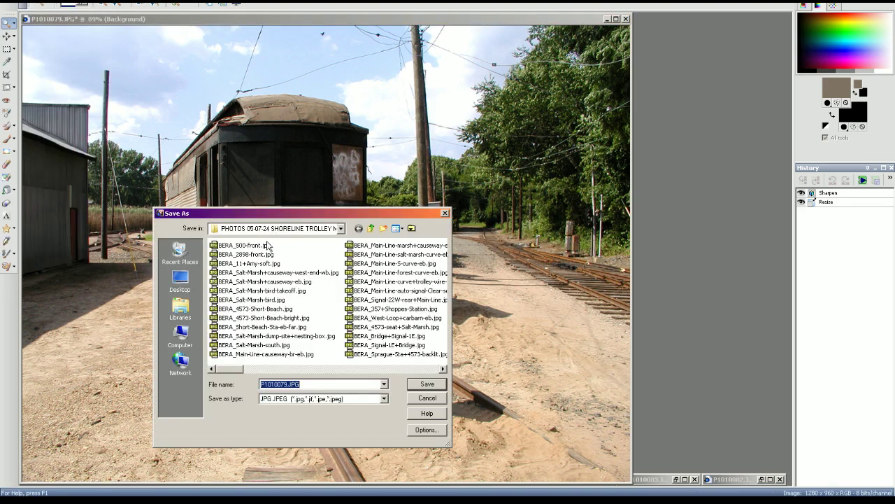
{"action": "left_click", "coordinate": [266, 245]}
{"action": "double_click", "coordinate": [324, 385]}
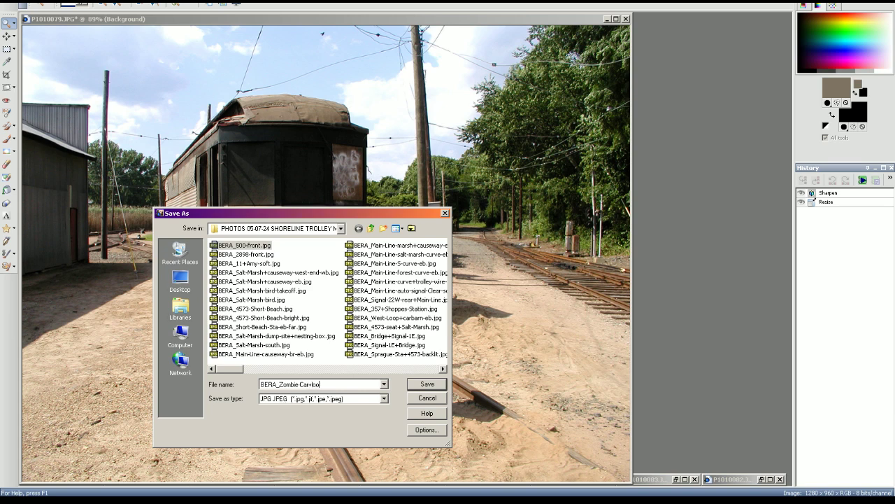
{"action": "type", "text": "b"}
{"action": "key", "text": "Return"}
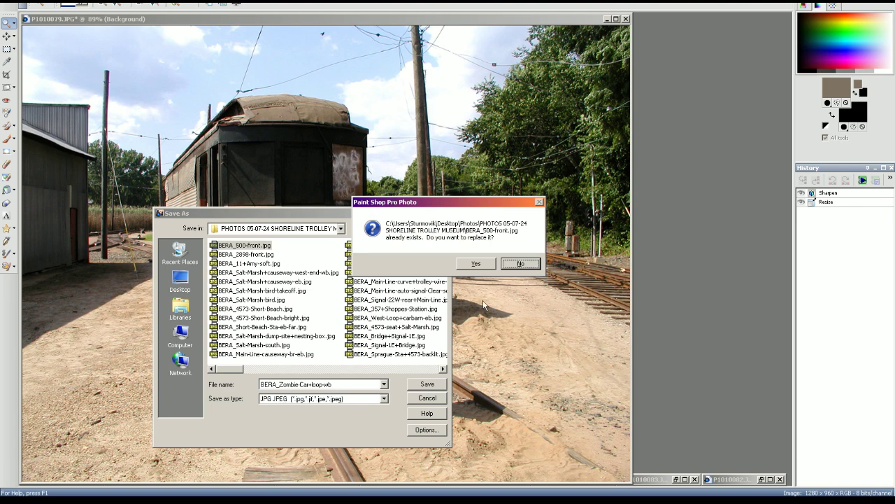
{"action": "left_click", "coordinate": [478, 266]}
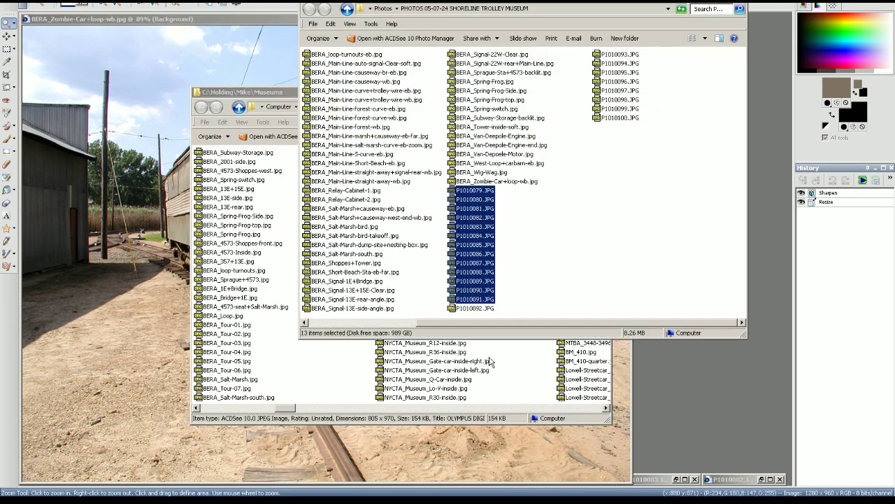
- Sort the files in the PHOTOS 05-07-24 SHORELINE TROLLEY MUSEUM folder by date, with the newest last
{"action": "right_click", "coordinate": [601, 218]}
{"action": "mouse_move", "coordinate": [630, 230]}
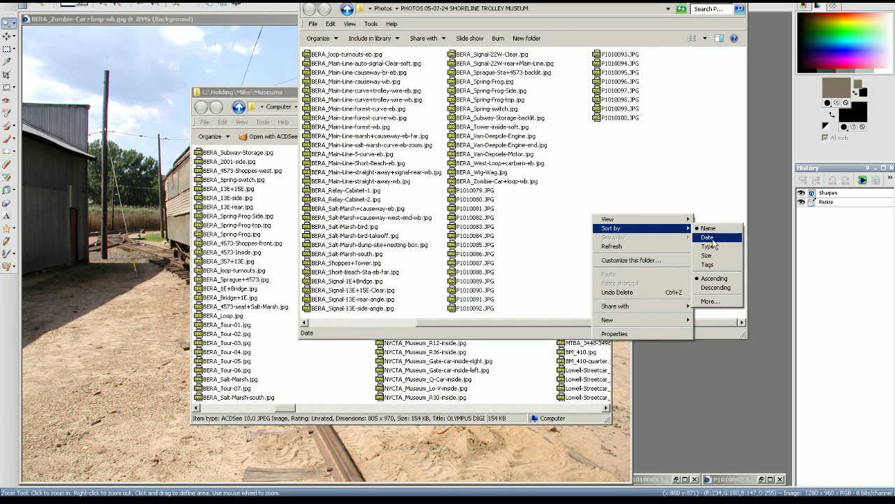
{"action": "left_click", "coordinate": [715, 238]}
{"action": "right_click", "coordinate": [571, 213]}
{"action": "mouse_move", "coordinate": [595, 223]}
{"action": "left_click", "coordinate": [699, 287]}
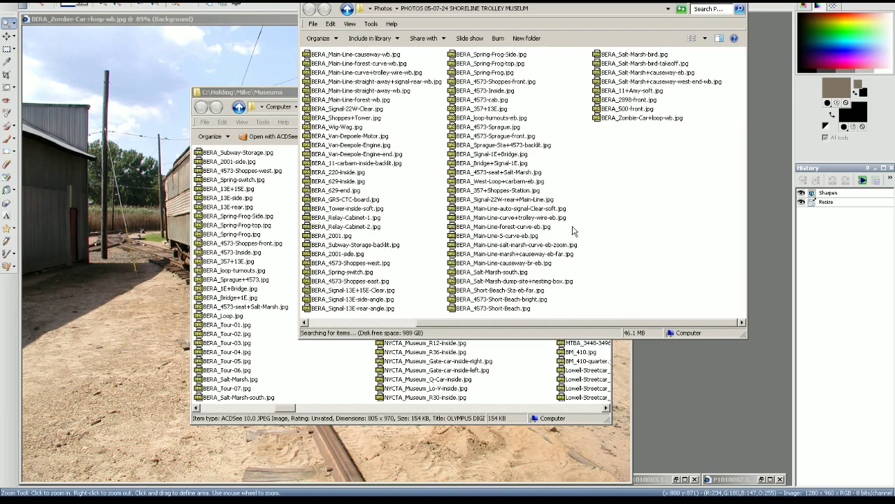
{"action": "left_click", "coordinate": [647, 120]}
{"action": "left_click", "coordinate": [640, 187]}
- Return to Paint Shop Pro Photo and close the saved trolley car photo
{"action": "key", "text": "alt+Tab"}
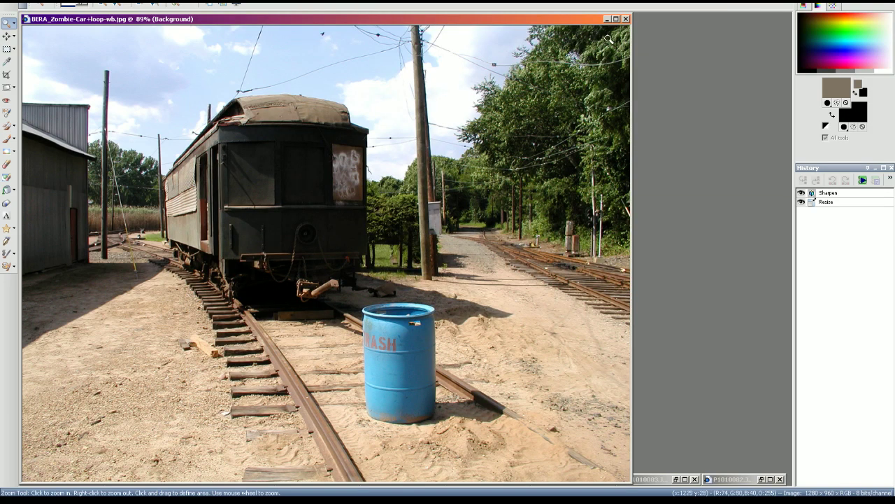
{"action": "left_click", "coordinate": [626, 20]}
- Switch to Wikimapia in the browser and locate the trolley museum's track loop in the satellite imagery
{"action": "key", "text": "alt+Tab"}
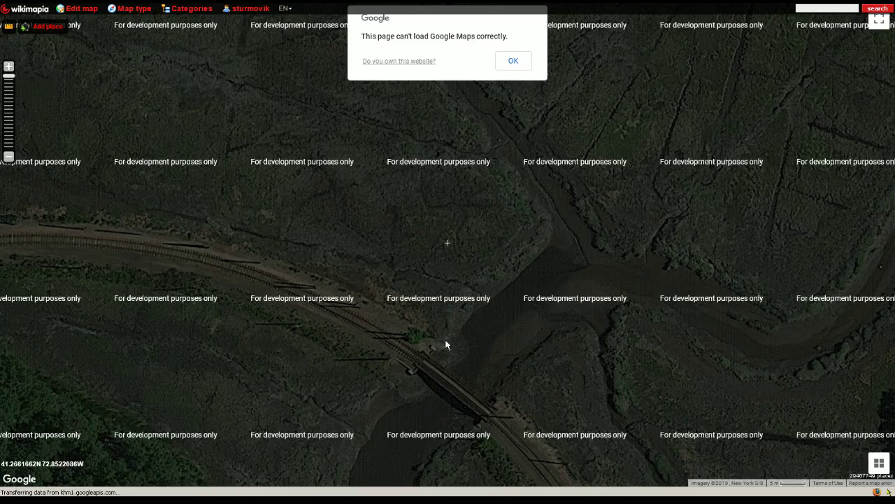
{"action": "scroll", "coordinate": [447, 344], "scroll_direction": "down", "scroll_amount": 2}
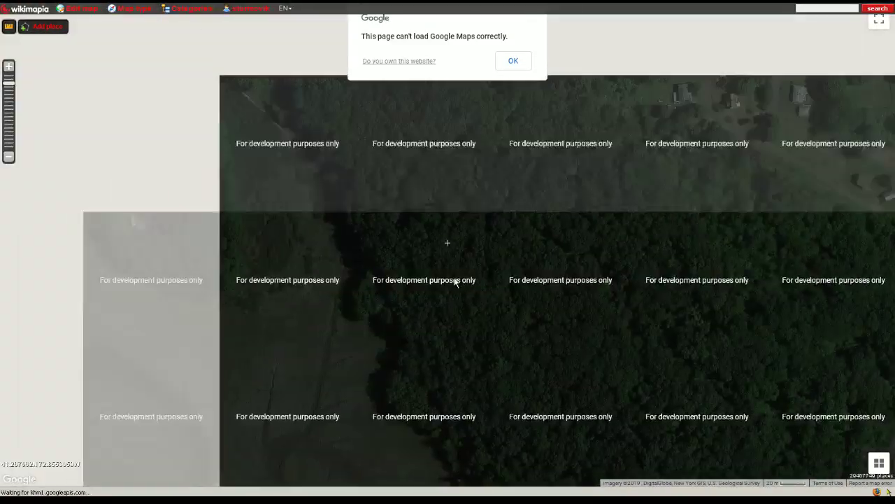
{"action": "left_click_drag", "start_coordinate": [455, 282], "coordinate": [523, 391]}
{"action": "left_click_drag", "start_coordinate": [410, 281], "coordinate": [443, 347]}
{"action": "left_click_drag", "start_coordinate": [386, 245], "coordinate": [392, 324]}
{"action": "scroll", "coordinate": [392, 325], "scroll_direction": "up", "scroll_amount": 1}
{"action": "scroll", "coordinate": [392, 324], "scroll_direction": "up", "scroll_amount": 1}
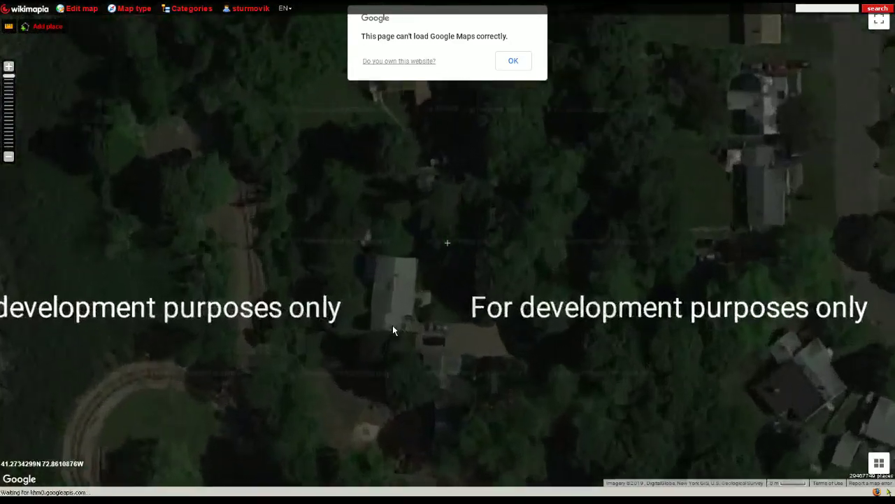
- Try to switch the map type to Wikimapia Classic
{"action": "left_click", "coordinate": [133, 9]}
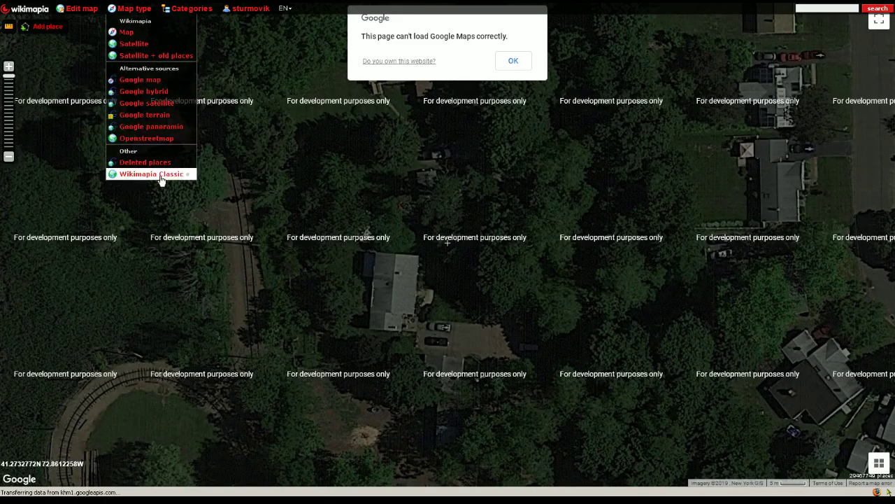
{"action": "left_click", "coordinate": [164, 176]}
{"action": "scroll", "coordinate": [295, 189], "scroll_direction": "down", "scroll_amount": 1}
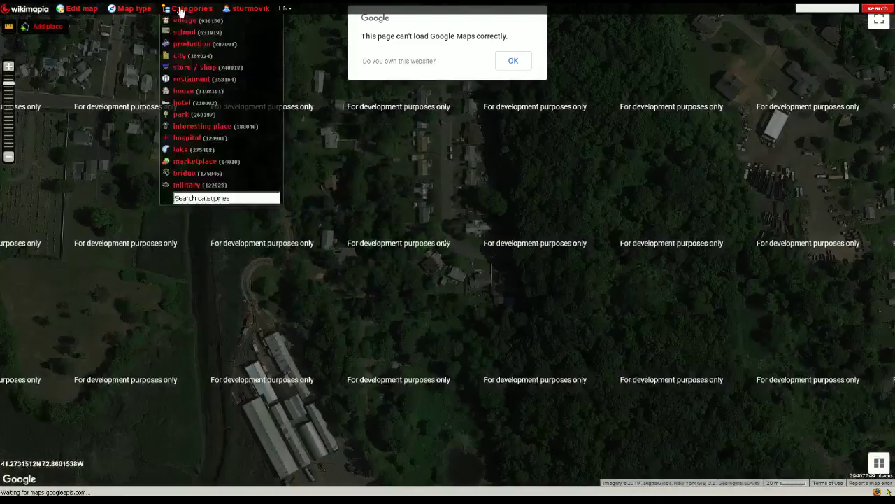
{"action": "mouse_move", "coordinate": [133, 8]}
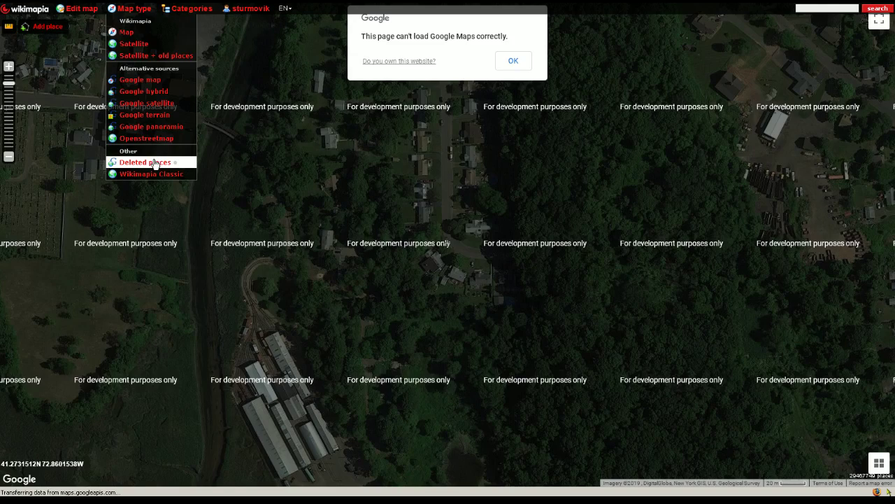
{"action": "left_click_drag", "start_coordinate": [287, 175], "coordinate": [317, 194]}
{"action": "mouse_move", "coordinate": [137, 7]}
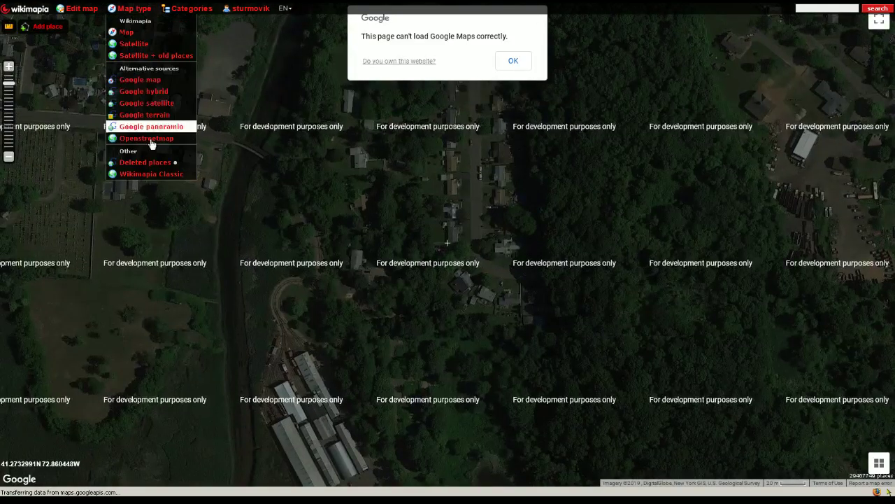
{"action": "left_click", "coordinate": [163, 175]}
- Examine the satellite imagery of the track loop and the surroundings beyond the car barns
{"action": "scroll", "coordinate": [304, 150], "scroll_direction": "down", "scroll_amount": 1}
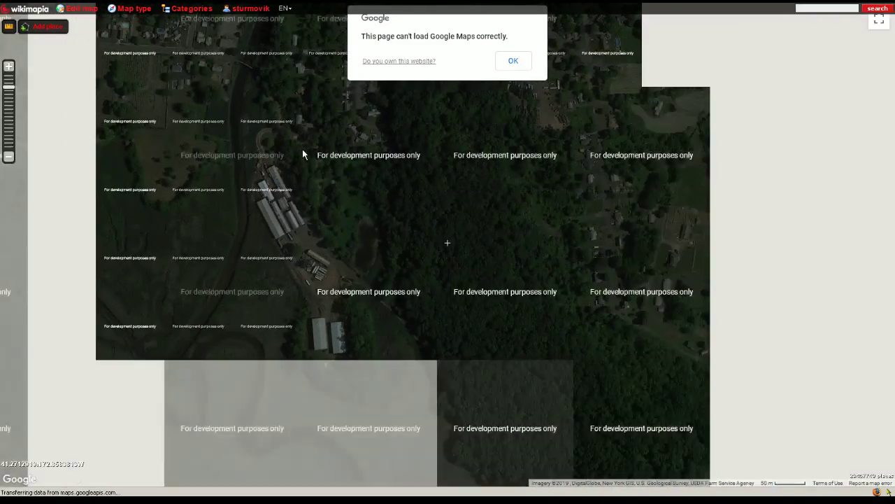
{"action": "scroll", "coordinate": [291, 126], "scroll_direction": "up", "scroll_amount": 2}
{"action": "mouse_move", "coordinate": [133, 8]}
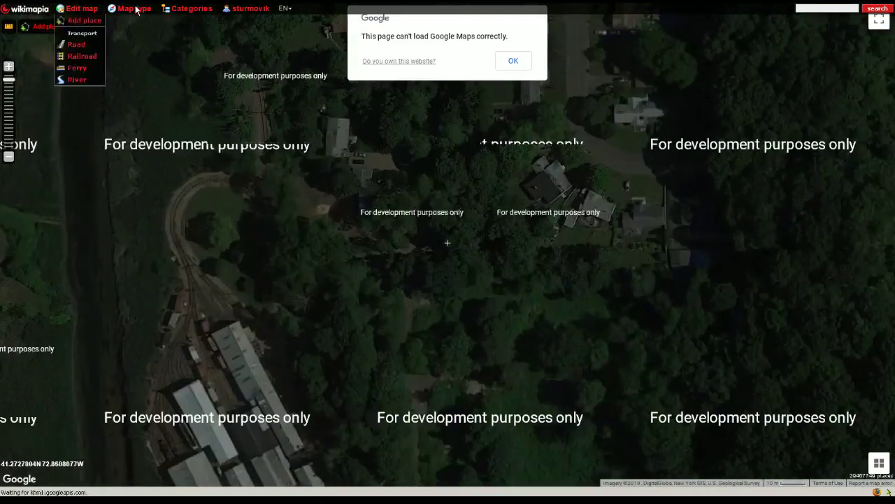
{"action": "left_click_drag", "start_coordinate": [299, 28], "coordinate": [356, 287]}
{"action": "scroll", "coordinate": [356, 288], "scroll_direction": "up", "scroll_amount": 1}
{"action": "left_click_drag", "start_coordinate": [371, 318], "coordinate": [357, 172]}
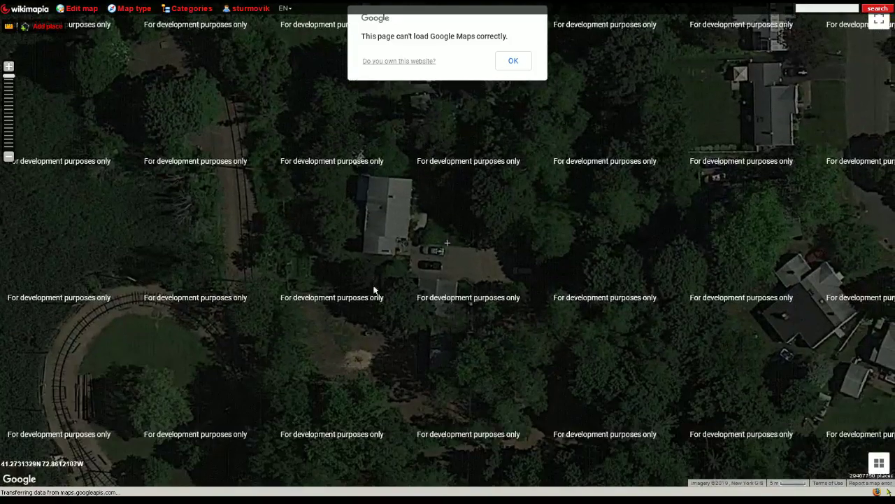
- Examine the satellite imagery of the streets, river and woods around the museum's loop and car barns
{"action": "left_click_drag", "start_coordinate": [373, 289], "coordinate": [376, 214]}
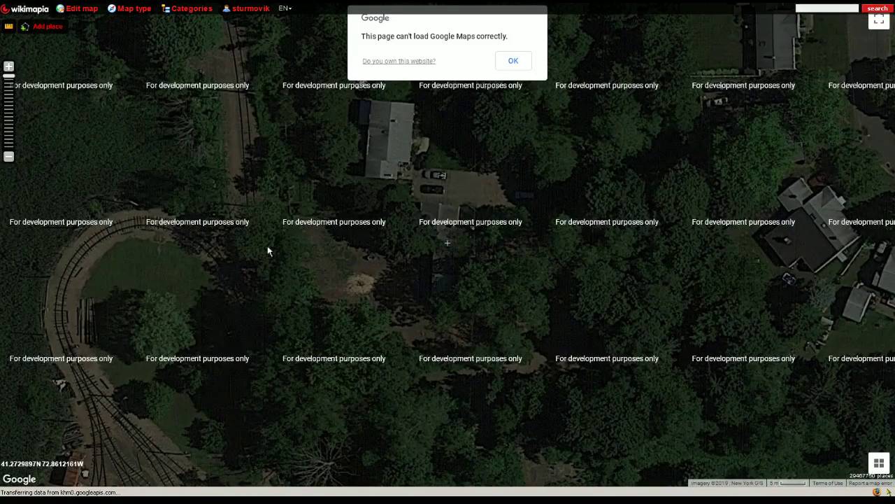
{"action": "scroll", "coordinate": [375, 208], "scroll_direction": "down", "scroll_amount": 1}
{"action": "left_click_drag", "start_coordinate": [335, 163], "coordinate": [366, 261]}
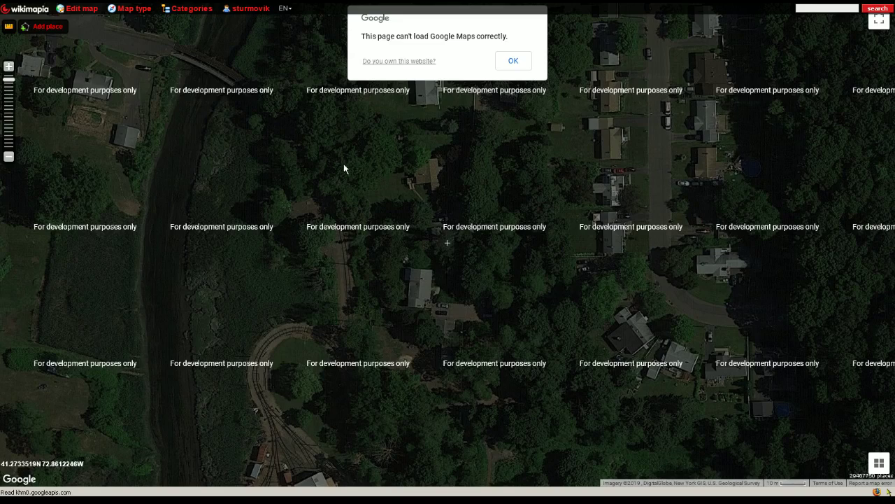
{"action": "left_click_drag", "start_coordinate": [343, 164], "coordinate": [361, 209]}
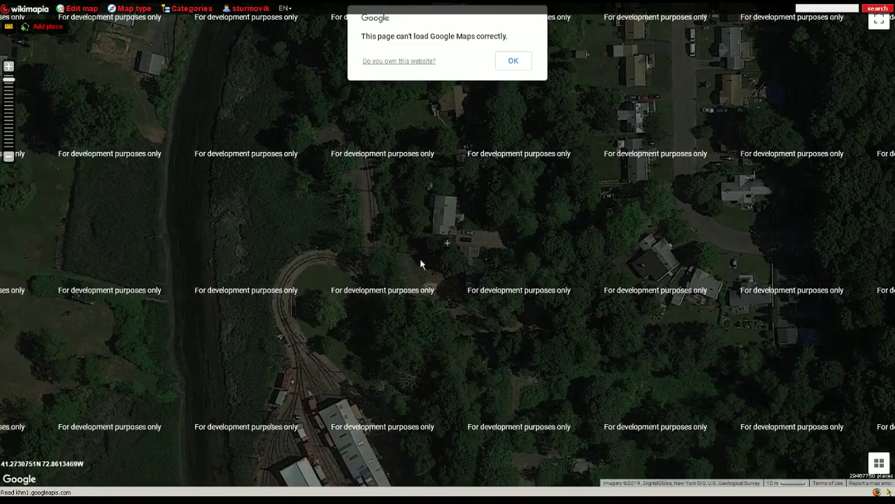
{"action": "left_click_drag", "start_coordinate": [420, 264], "coordinate": [379, 170]}
{"action": "scroll", "coordinate": [405, 319], "scroll_direction": "up", "scroll_amount": 1}
{"action": "left_click_drag", "start_coordinate": [310, 170], "coordinate": [333, 348]}
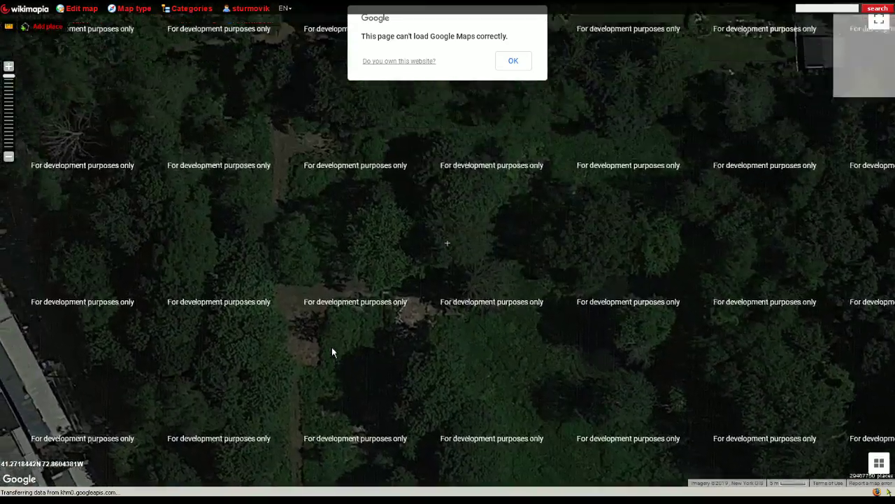
{"action": "scroll", "coordinate": [273, 231], "scroll_direction": "down", "scroll_amount": 1}
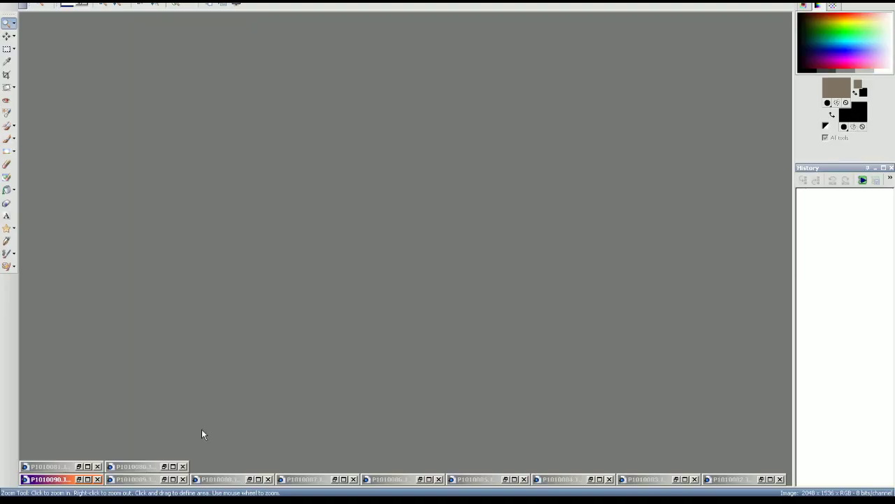
- Switch to Paint Shop Pro Photo, open P1010080.JPG of trolley 357 and apply the Hue/Saturation/Lightness adjustment
{"action": "left_click", "coordinate": [164, 466]}
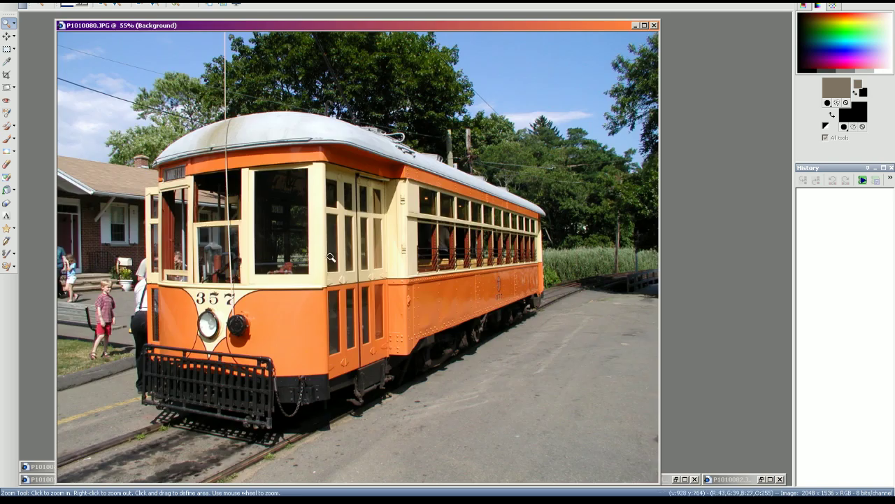
{"action": "key", "text": "shift+h"}
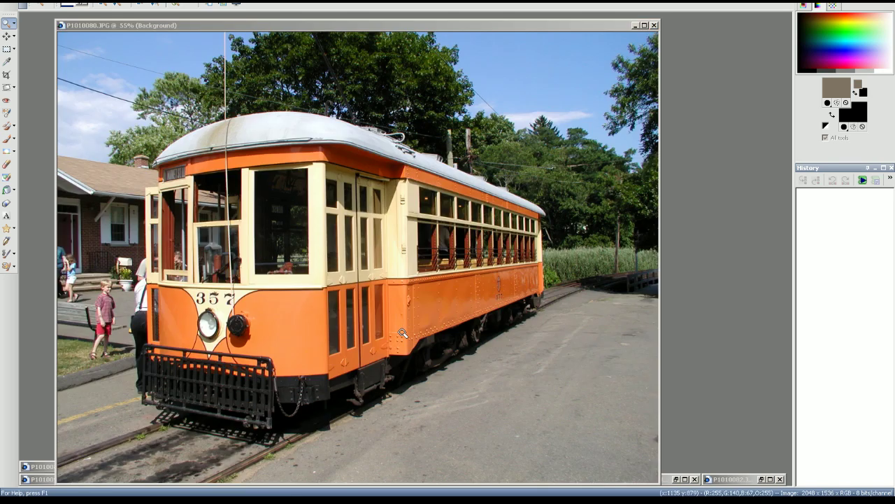
{"action": "left_click", "coordinate": [308, 368]}
- Resize the trolley 357 photo to 1280 x 960 pixels and sharpen it
{"action": "left_click", "coordinate": [70, 3]}
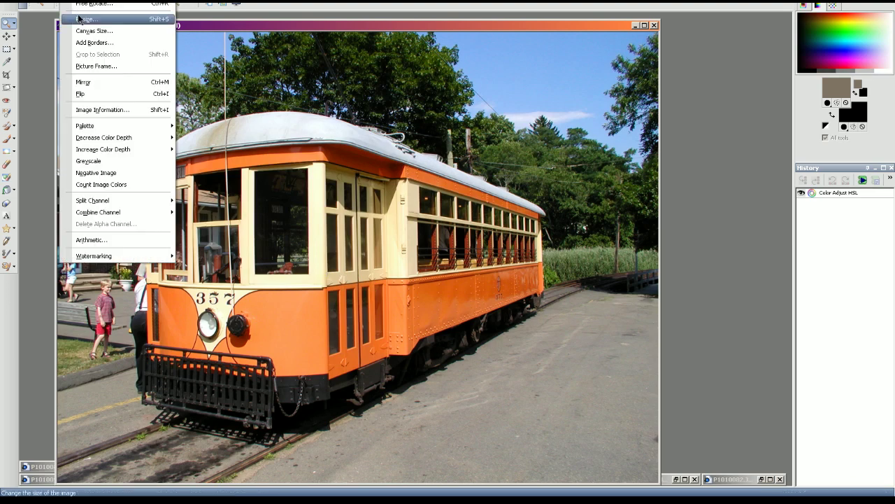
{"action": "left_click", "coordinate": [80, 20]}
{"action": "left_click", "coordinate": [284, 379]}
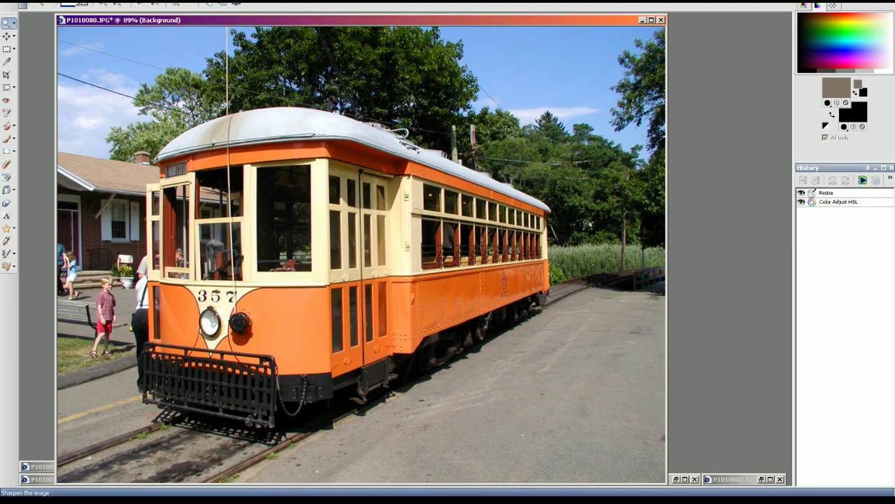
{"action": "left_click", "coordinate": [210, 4]}
- Start saving the photo as a new JPEG, taking the existing name BERA_357+Shoppes-Station.jpg as the basis
{"action": "key", "text": "alt+f"}
{"action": "key", "text": "a"}
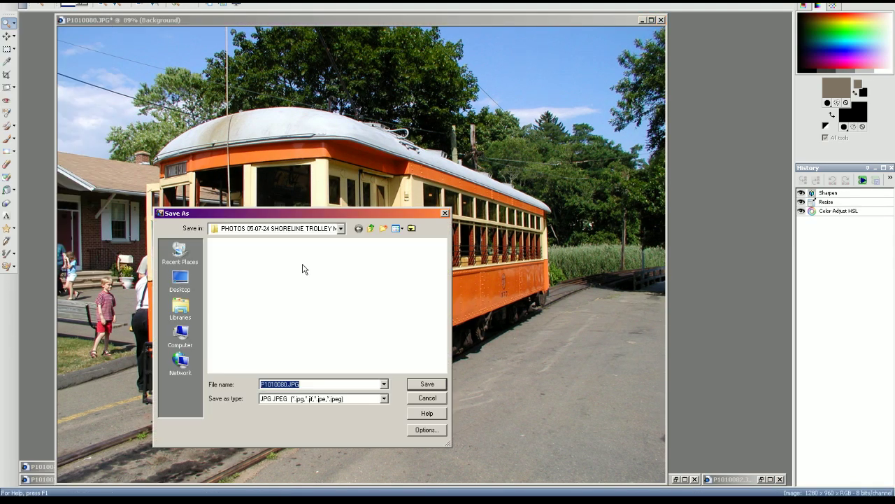
{"action": "left_click", "coordinate": [261, 246]}
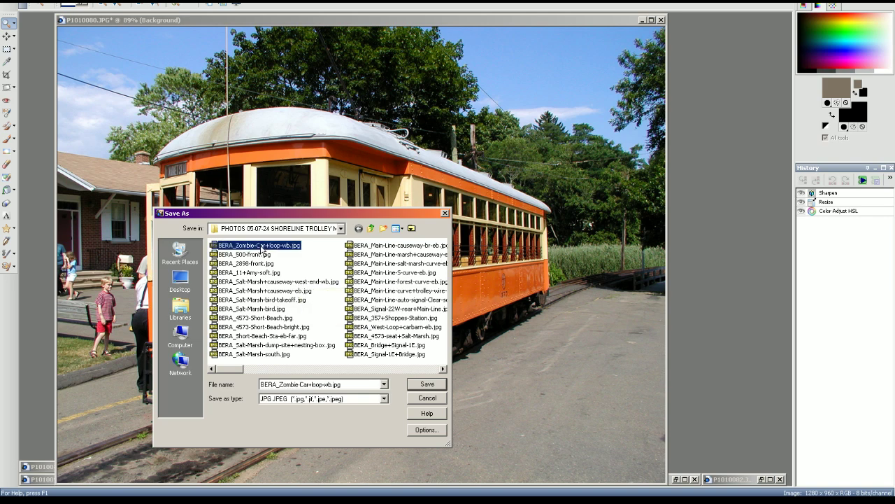
{"action": "left_click", "coordinate": [395, 318]}
{"action": "double_click", "coordinate": [324, 385]}
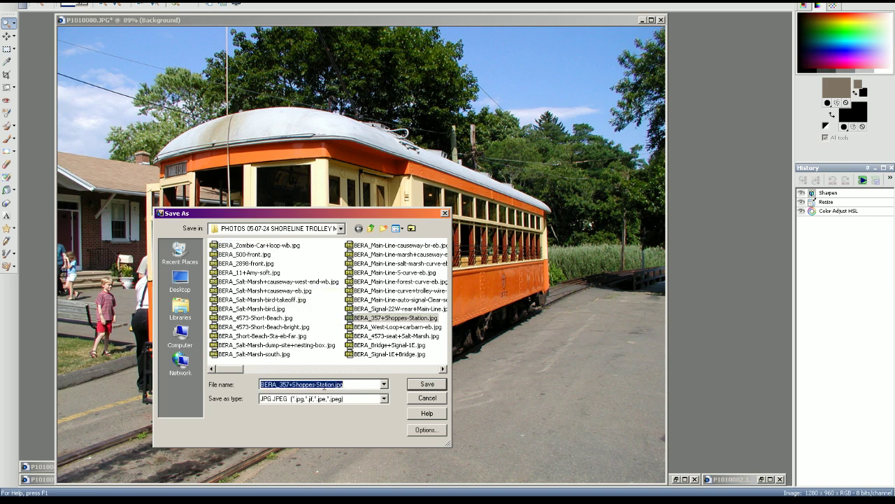
- Switch to the Museums folder in the file manager and look through the BERA files for earlier photos of car 357
{"action": "key", "text": "alt+Tab"}
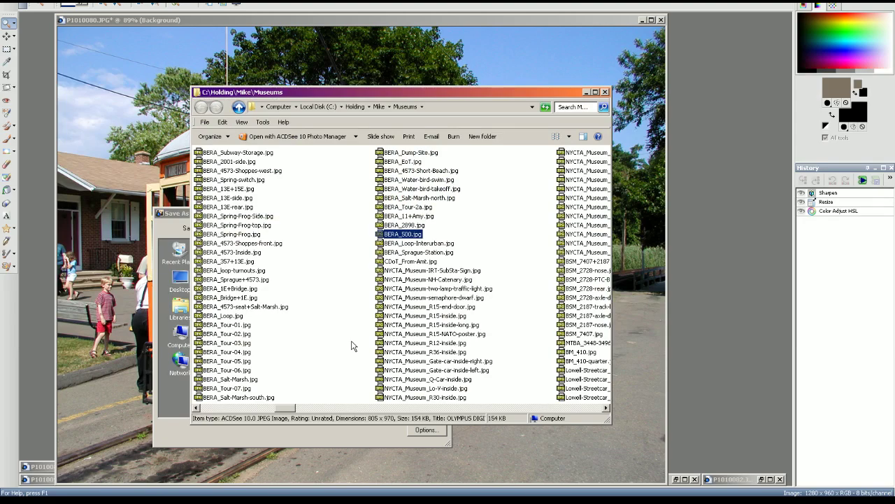
{"action": "left_click", "coordinate": [352, 342]}
{"action": "scroll", "coordinate": [352, 340], "scroll_direction": "up", "scroll_amount": 1}
{"action": "scroll", "coordinate": [330, 339], "scroll_direction": "up", "scroll_amount": 5}
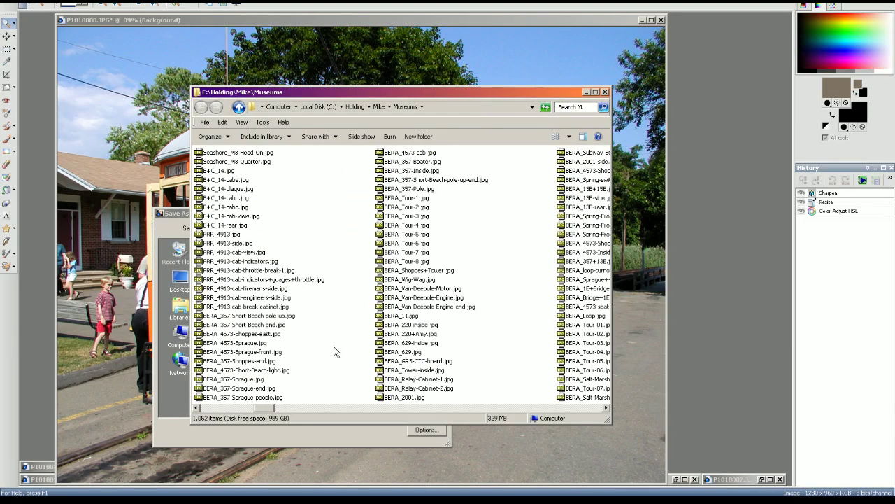
{"action": "scroll", "coordinate": [335, 351], "scroll_direction": "down", "scroll_amount": 8}
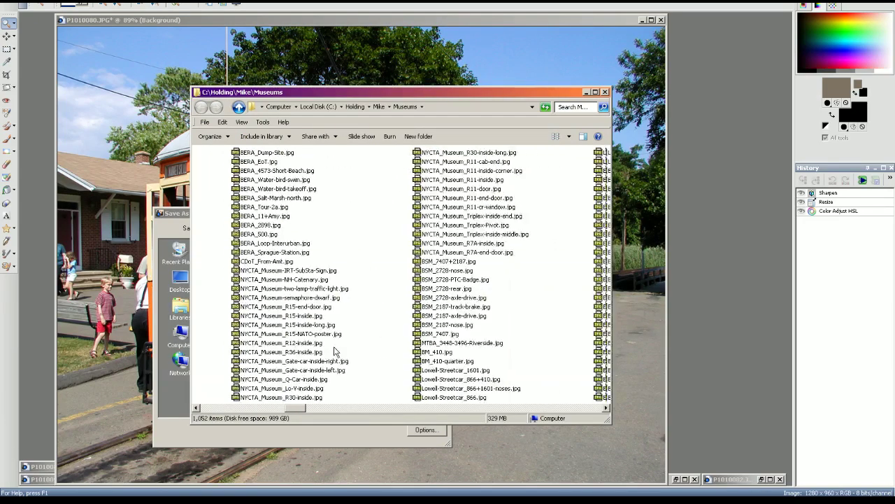
{"action": "scroll", "coordinate": [334, 351], "scroll_direction": "down", "scroll_amount": 1}
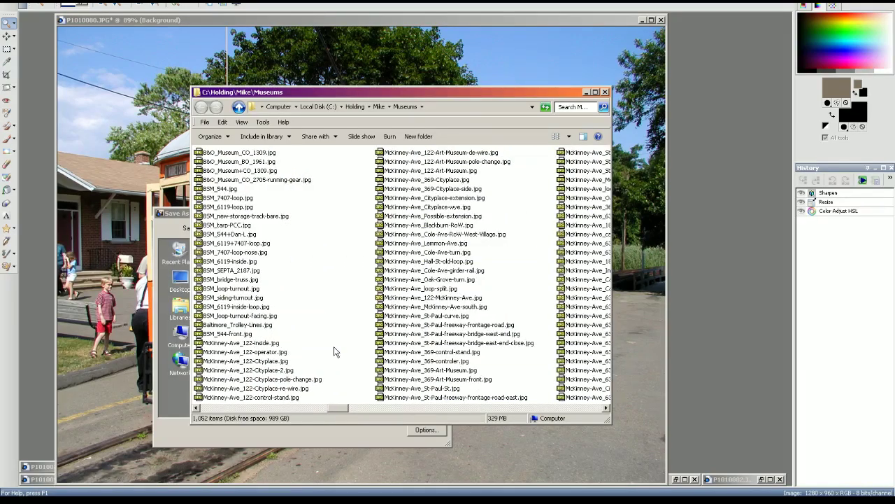
{"action": "scroll", "coordinate": [334, 351], "scroll_direction": "up", "scroll_amount": 3}
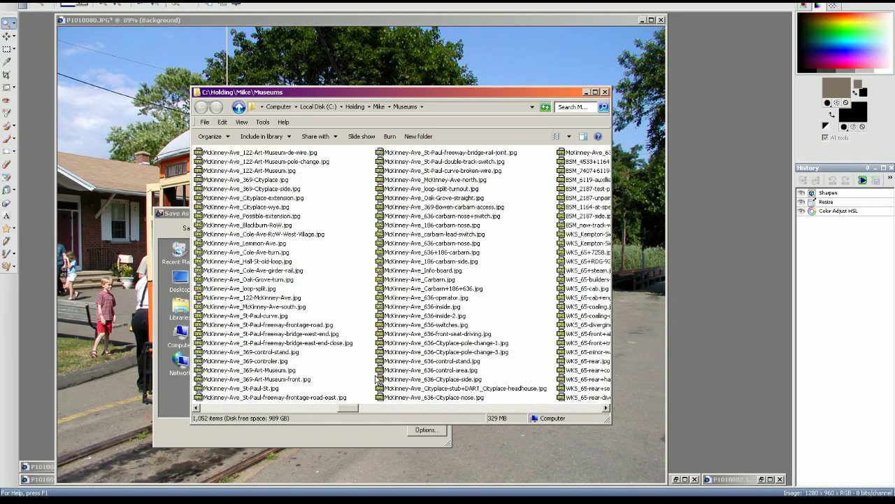
{"action": "key", "text": "b"}
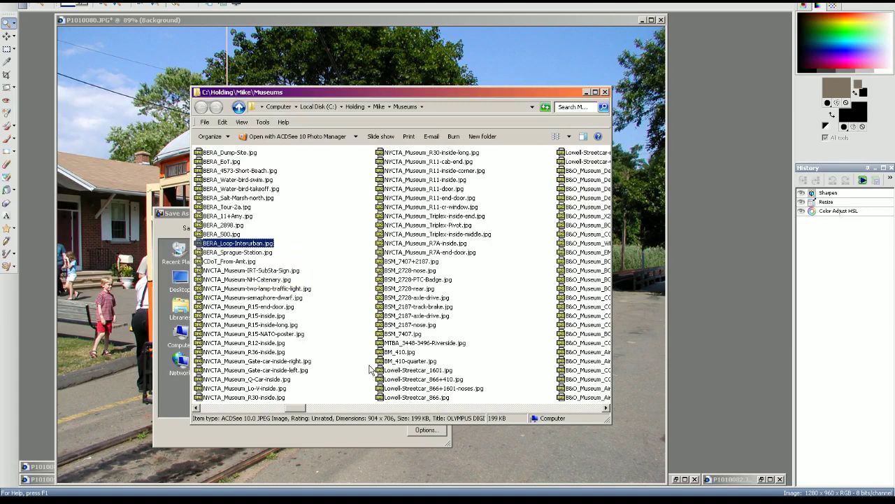
{"action": "scroll", "coordinate": [360, 361], "scroll_direction": "up", "scroll_amount": 1}
{"action": "scroll", "coordinate": [352, 357], "scroll_direction": "up", "scroll_amount": 1}
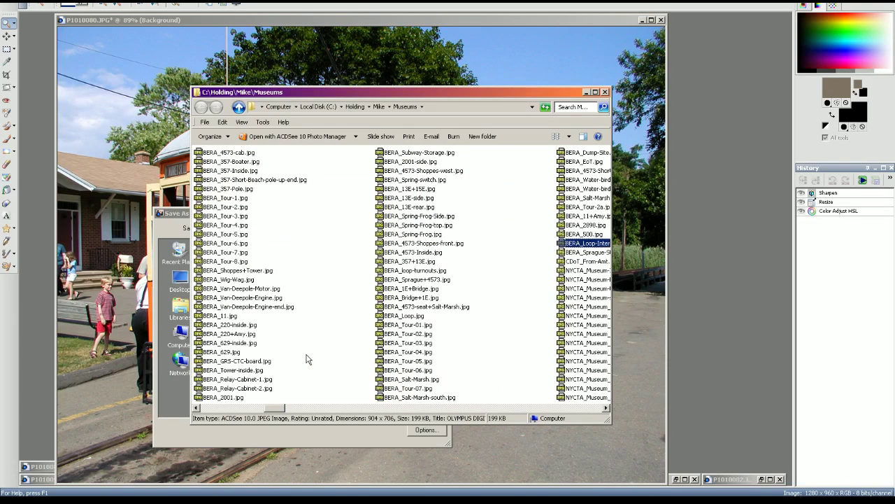
- Open BERA_357-Short-Beach-pole-up-end.jpg in the image viewer and leaf to the matching shot BERA_357-Sprague.jpg to get its file name
{"action": "double_click", "coordinate": [249, 180]}
{"action": "scroll", "coordinate": [256, 228], "scroll_direction": "down", "scroll_amount": 3}
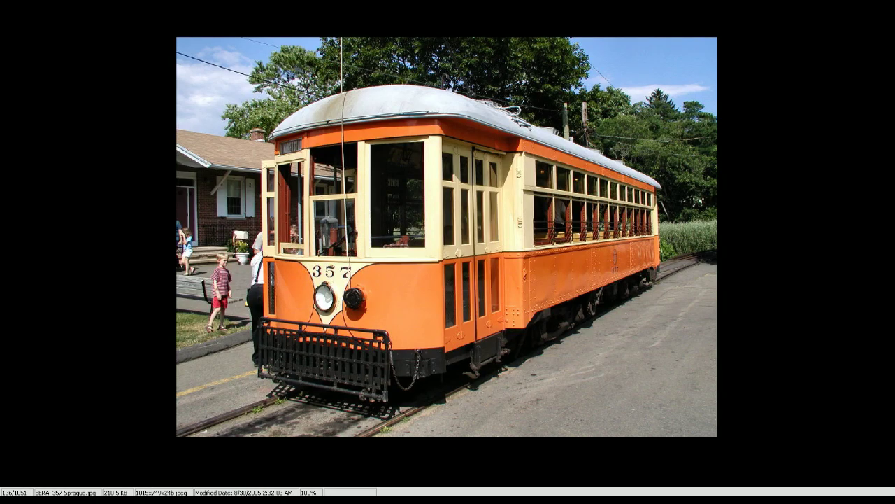
{"action": "key", "text": "F2"}
{"action": "left_click", "coordinate": [533, 245]}
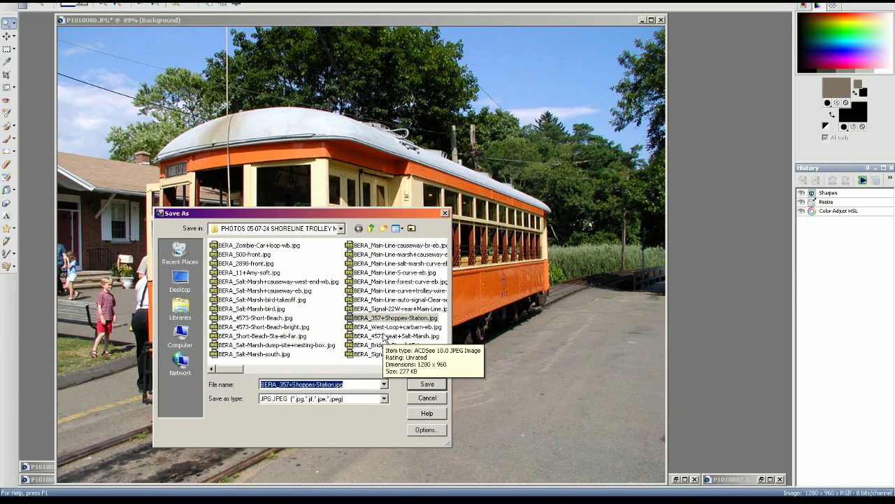
- Try to save the photo as BERA_357-Sprague.jpg, refusing to replace the existing file and cancelling the save
{"action": "type", "text": "BERA_357-Sprague.jpg"}
{"action": "left_click", "coordinate": [424, 386]}
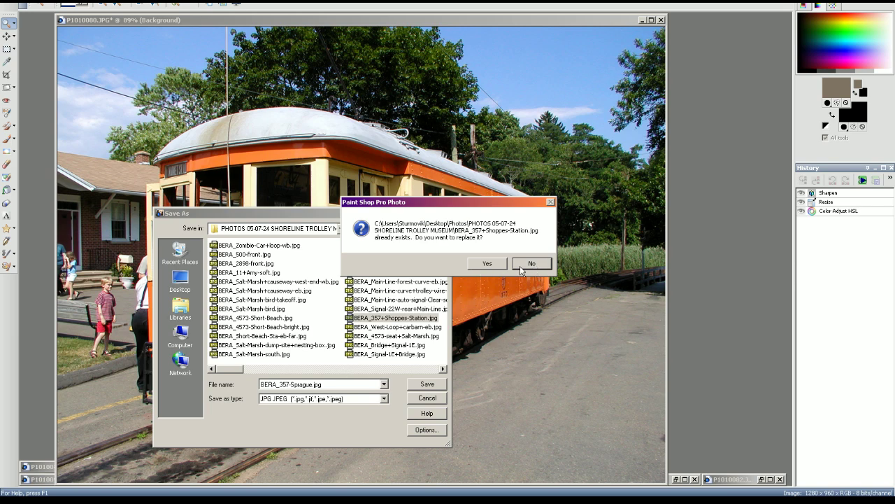
{"action": "left_click", "coordinate": [529, 263]}
{"action": "left_click", "coordinate": [434, 397]}
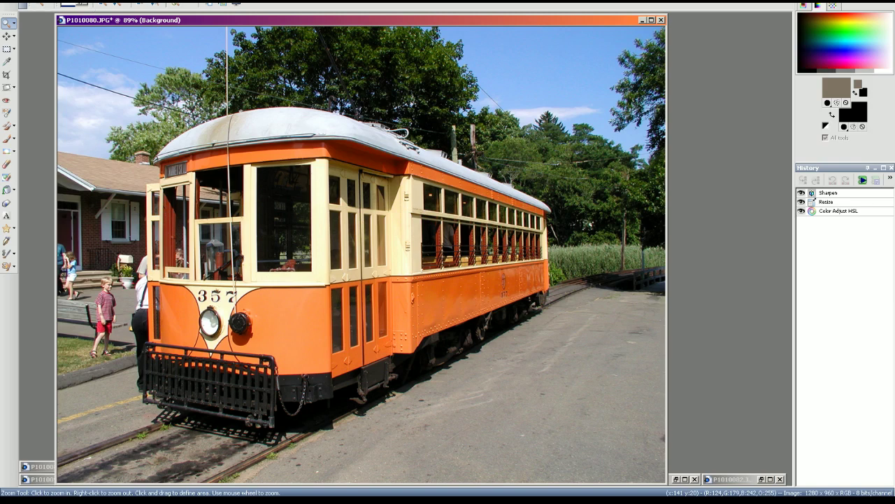
- Save the edited trolley 357 photo as a JPEG named BERA_357-Sprague.jpg
{"action": "left_click", "coordinate": [38, 4]}
{"action": "left_click", "coordinate": [31, 54]}
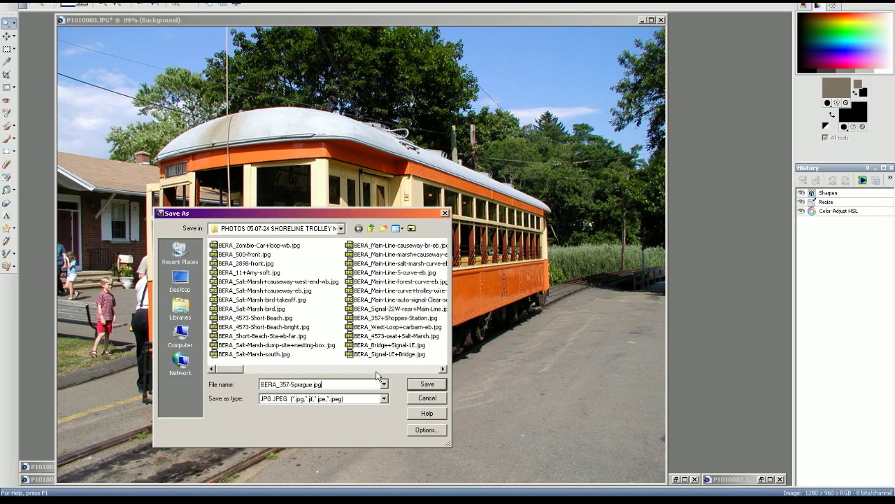
{"action": "left_click", "coordinate": [434, 386]}
- Check the PHOTOS 05-07-24 SHORELINE TROLLEY MUSEUM folder for the saved file, and close the photo in Paint Shop Pro Photo
{"action": "left_click", "coordinate": [399, 501]}
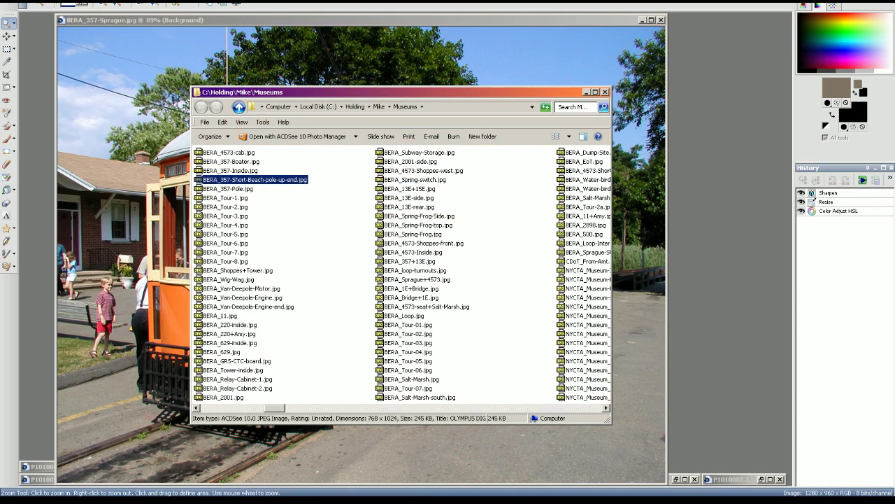
{"action": "left_click", "coordinate": [384, 502]}
{"action": "left_click", "coordinate": [652, 129]}
{"action": "left_click", "coordinate": [638, 217]}
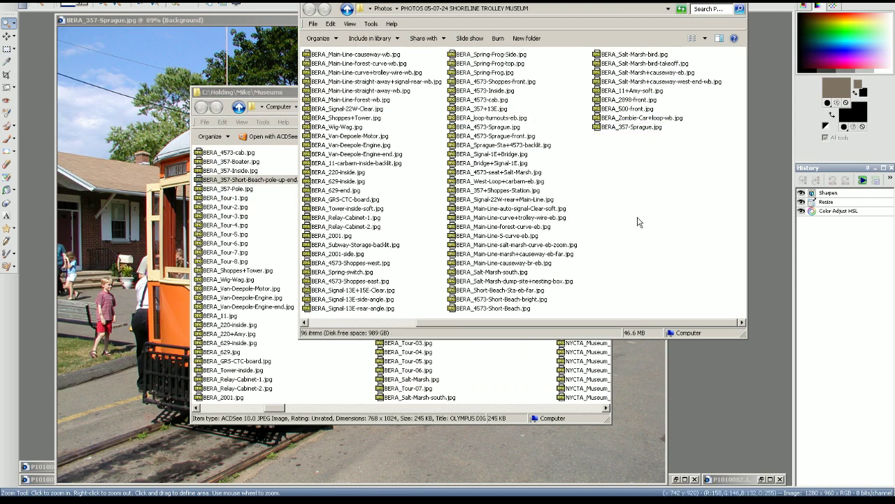
{"action": "left_click", "coordinate": [483, 502]}
{"action": "left_click", "coordinate": [661, 20]}
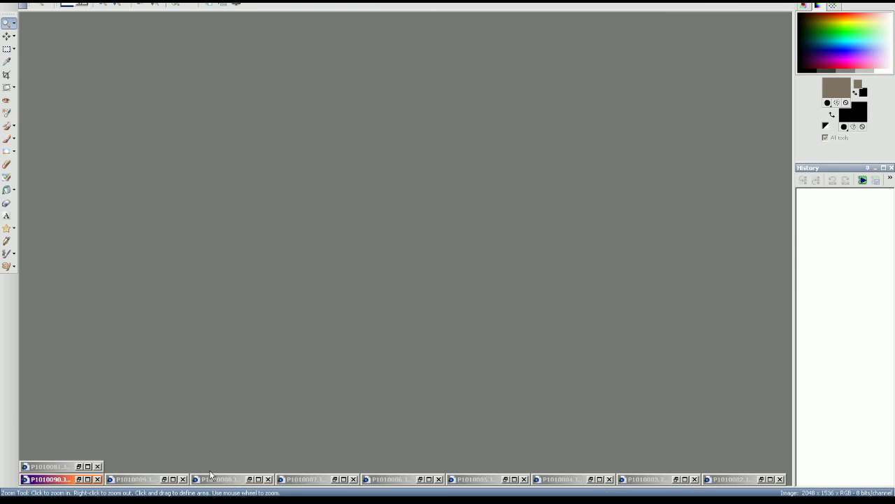
- Open the minimized P1010081.JPG and straighten the front view of trolley 357
{"action": "left_click", "coordinate": [79, 466]}
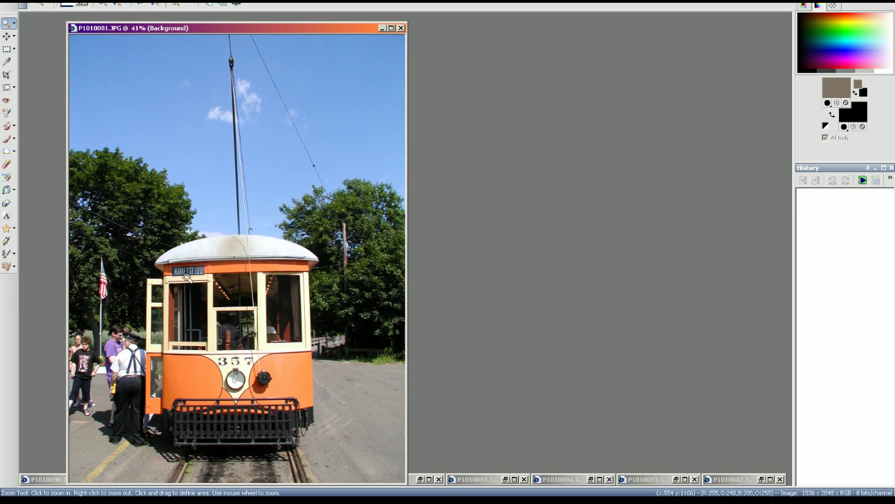
{"action": "left_click", "coordinate": [7, 86]}
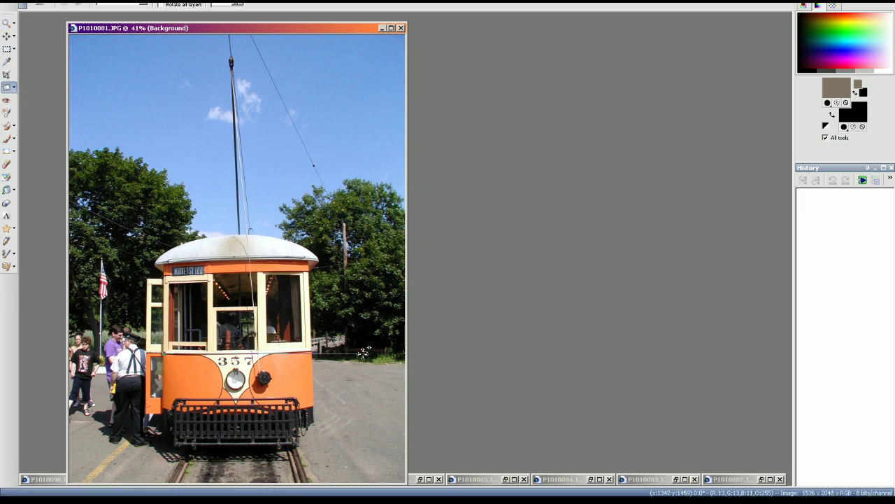
{"action": "left_click", "coordinate": [45, 5]}
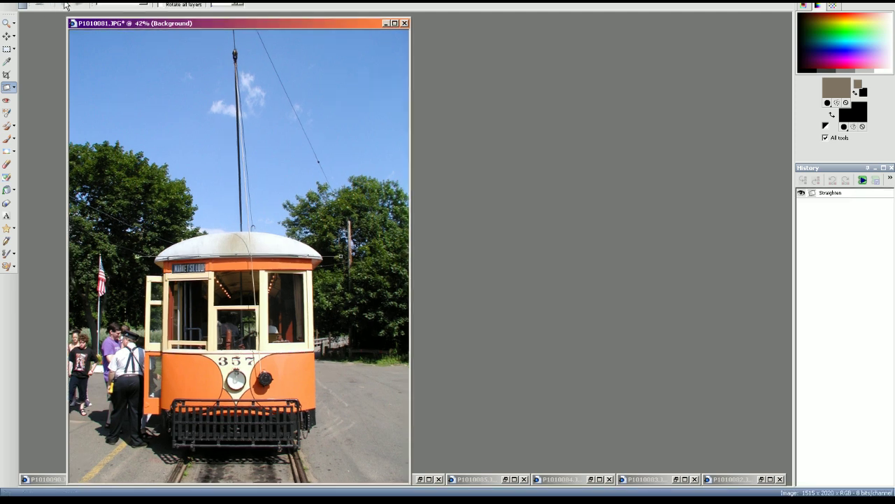
- Mark a free-form crop area over the straightened photo, full height and leaving out a narrow strip along its right edge
{"action": "left_click", "coordinate": [7, 76]}
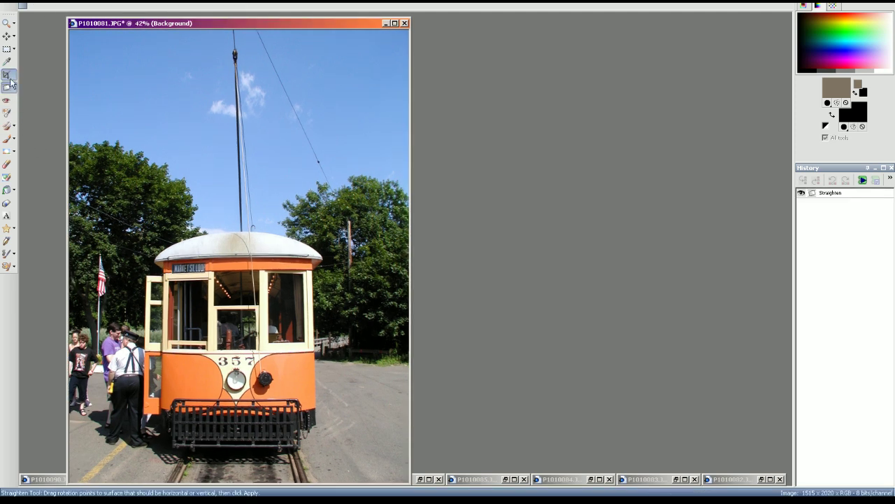
{"action": "left_click_drag", "start_coordinate": [252, 253], "coordinate": [154, 325]}
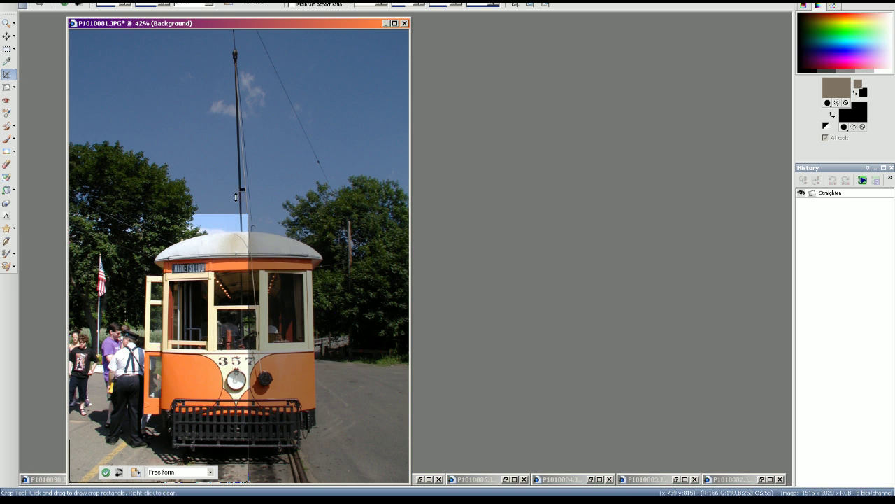
{"action": "left_click_drag", "start_coordinate": [238, 214], "coordinate": [246, 29]}
{"action": "left_click_drag", "start_coordinate": [252, 96], "coordinate": [370, 135]}
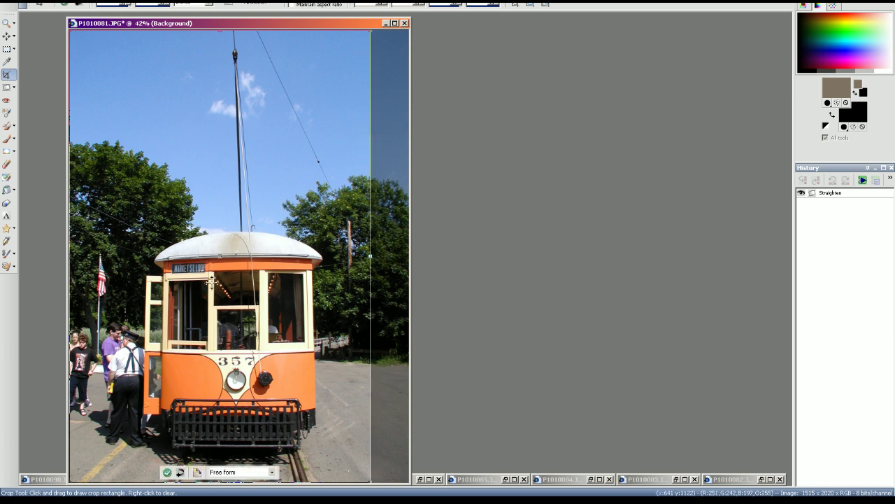
- Set the uncropped trolley photo's saturation to 10, and adjust its green by -1% and blue by -2%
{"action": "key", "text": "shift+h"}
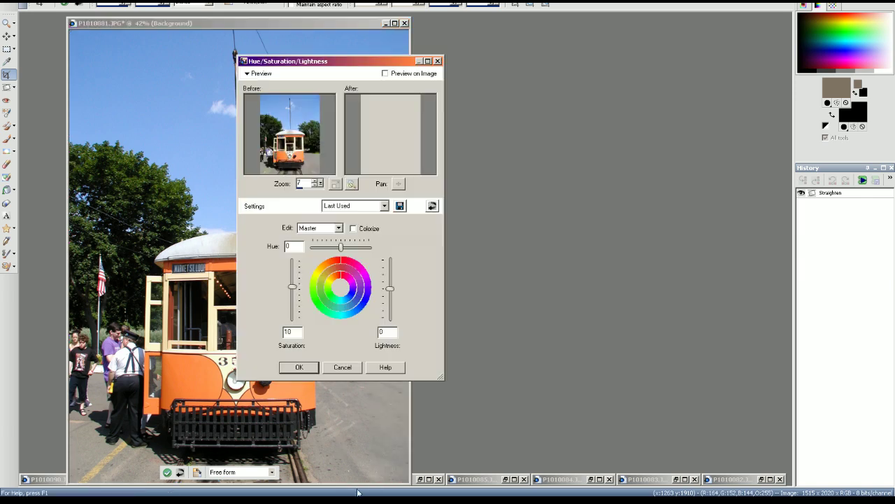
{"action": "left_click", "coordinate": [308, 370]}
{"action": "key", "text": "shift+u"}
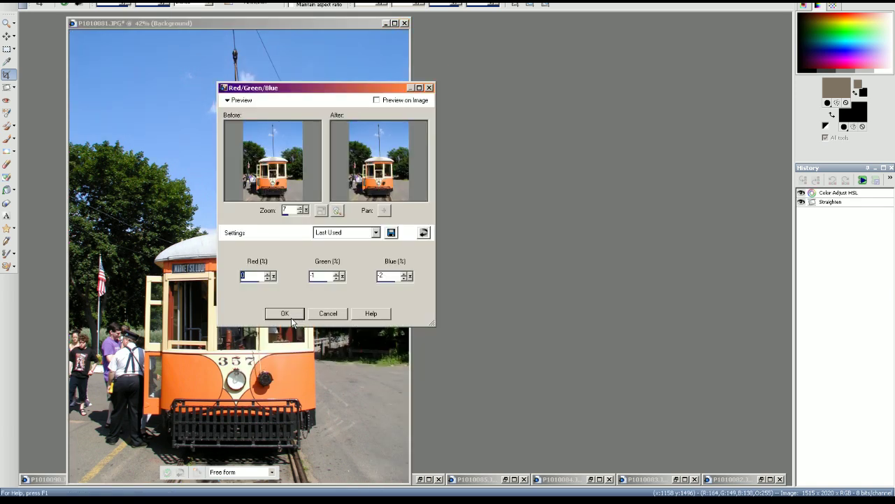
{"action": "left_click", "coordinate": [288, 314]}
- Resize the front view of trolley 357 to 1000 pixels wide and sharpen it
{"action": "left_click", "coordinate": [119, 1]}
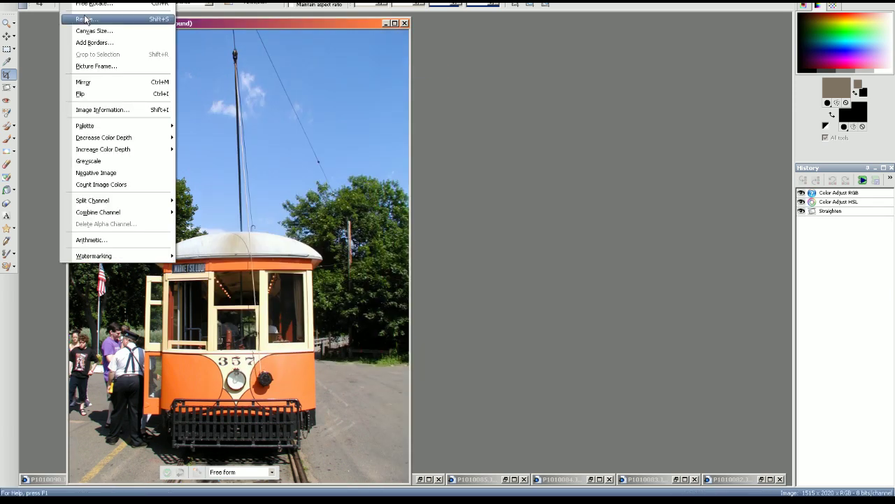
{"action": "left_click", "coordinate": [119, 15]}
{"action": "type", "text": "1000"}
{"action": "left_click", "coordinate": [280, 376]}
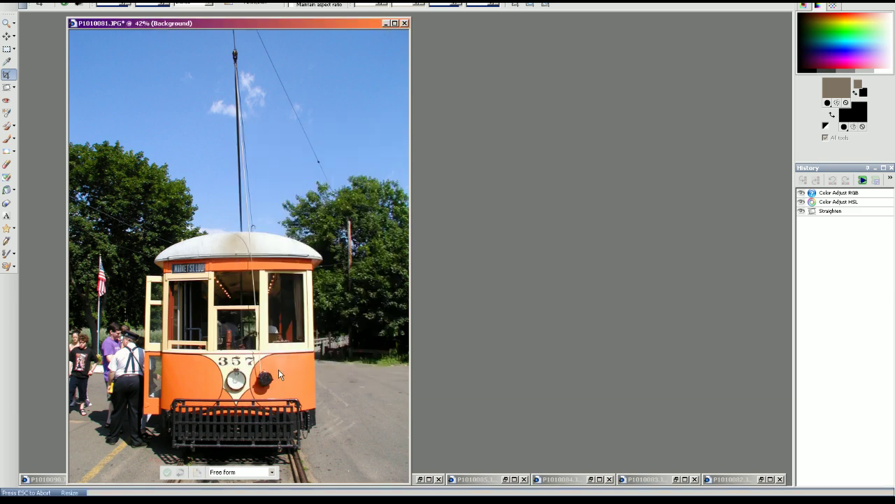
{"action": "left_click", "coordinate": [215, 2]}
- Browse the Museums folder's photos from BERA_357-Pole.jpg to the matching trolley 357 front view, and copy its file name, BERA_357-Sprague-end.jpg
{"action": "left_click", "coordinate": [397, 500]}
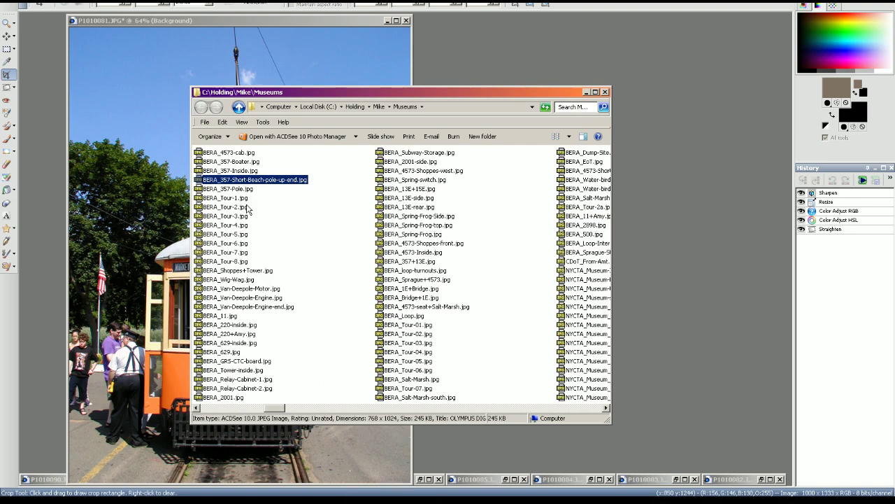
{"action": "left_click", "coordinate": [245, 190]}
{"action": "double_click", "coordinate": [245, 190]}
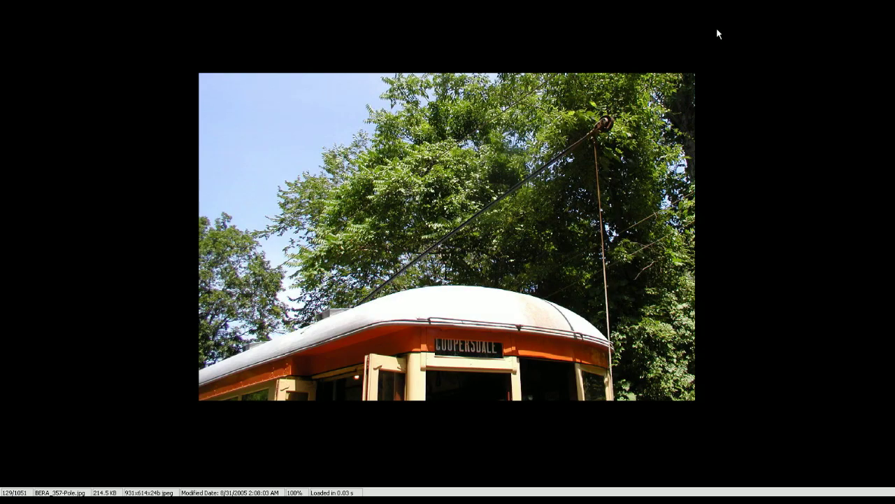
{"action": "scroll", "coordinate": [716, 28], "scroll_direction": "down", "scroll_amount": 6}
{"action": "scroll", "coordinate": [670, 83], "scroll_direction": "up", "scroll_amount": 1}
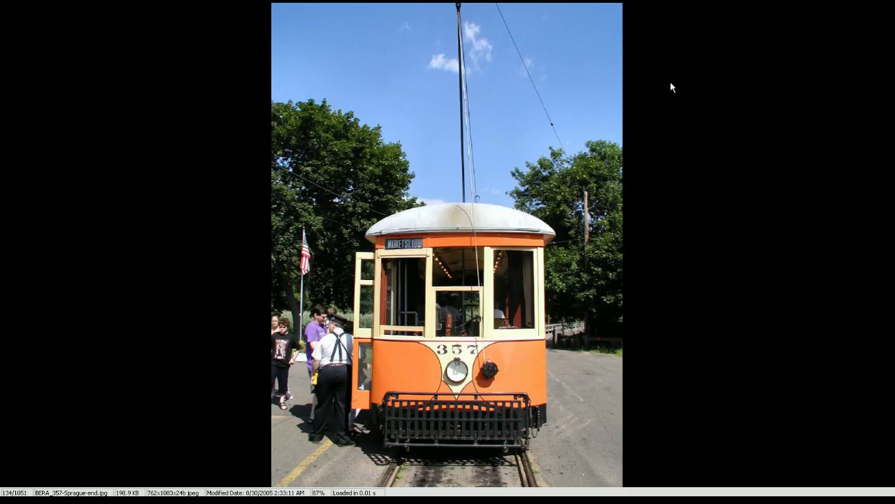
{"action": "key", "text": "F2"}
{"action": "key", "text": "ctrl+c"}
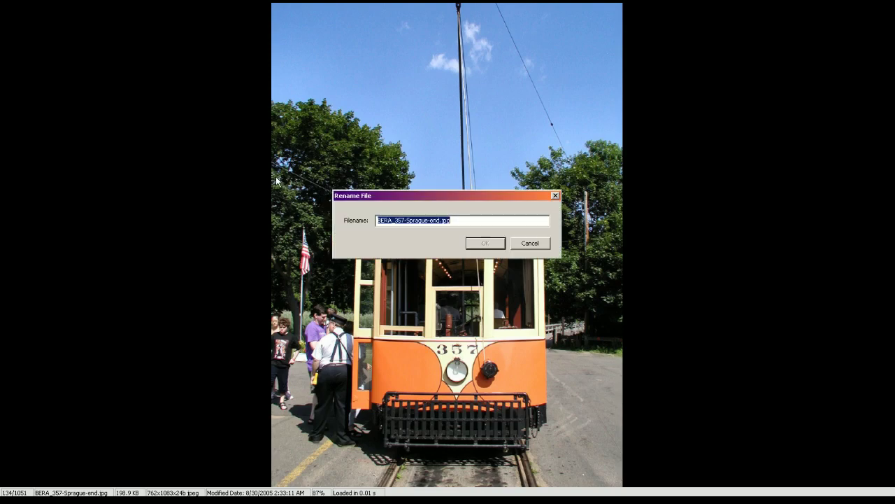
{"action": "left_click", "coordinate": [530, 244]}
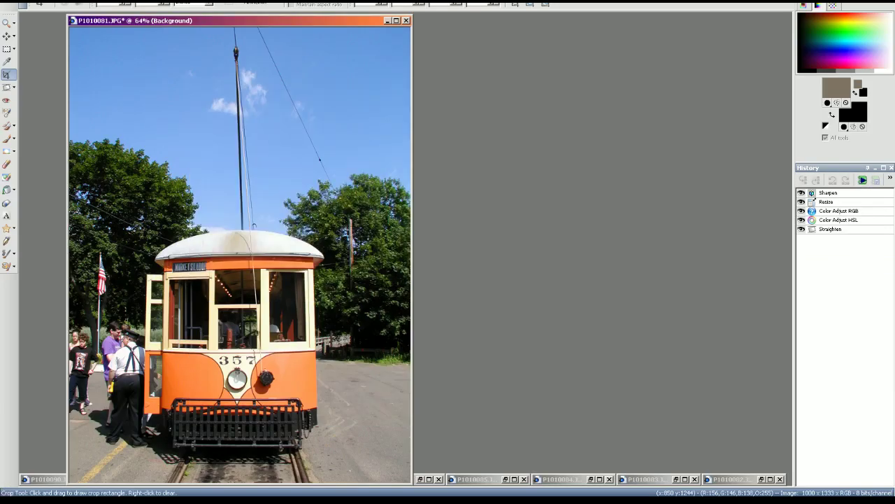
- Save the edited P1010081.JPG as a JPEG named BERA_357-Sprague-end.jpg and close the photo
{"action": "left_click", "coordinate": [7, 0]}
{"action": "left_click", "coordinate": [43, 62]}
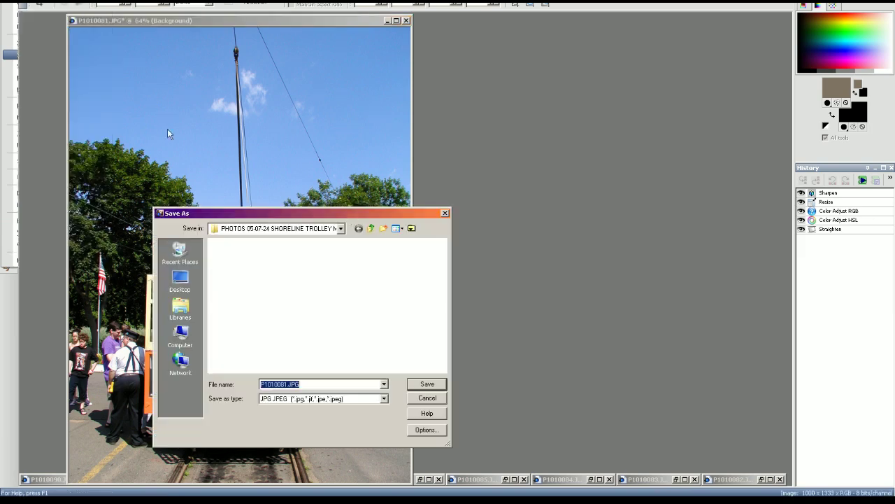
{"action": "key", "text": "ctrl+v"}
{"action": "left_click", "coordinate": [426, 384]}
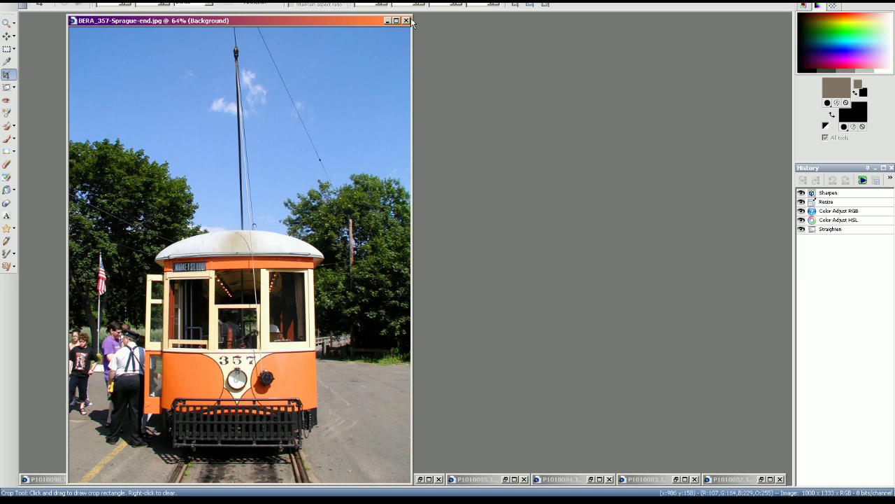
{"action": "left_click", "coordinate": [406, 20]}
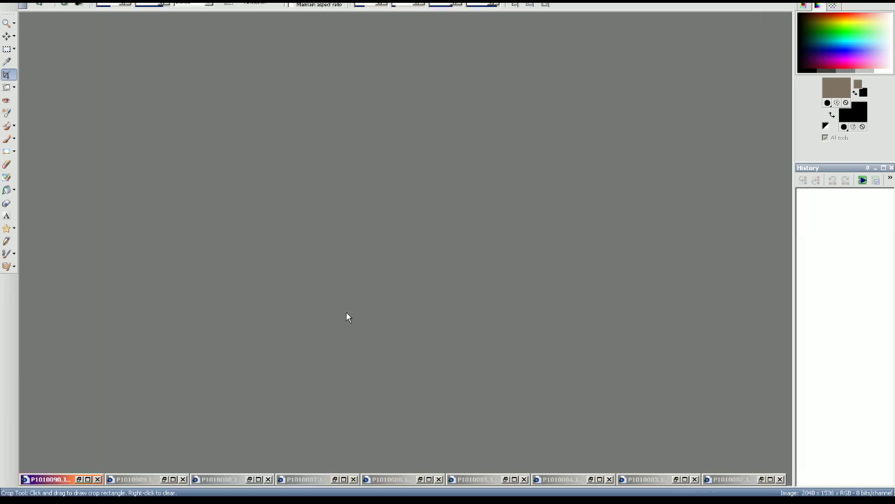
- Open the minimized P1010082.JPG, find its earlier version among the Museums photos, and copy the file name BERA_357-Sprague-people.jpg
{"action": "left_click", "coordinate": [764, 480]}
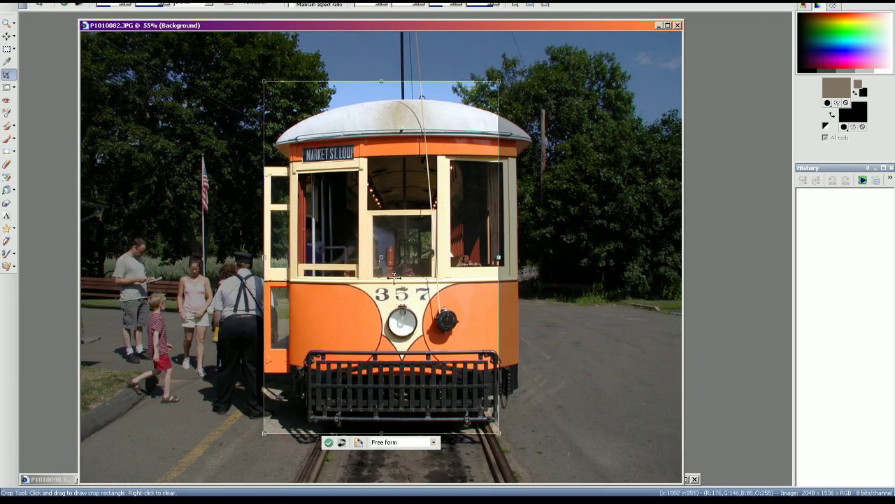
{"action": "key", "text": "alt+Tab"}
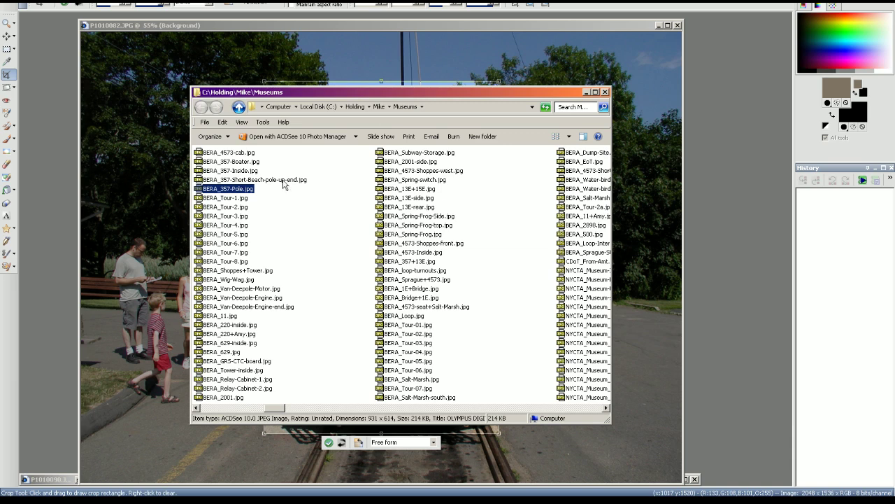
{"action": "double_click", "coordinate": [241, 181]}
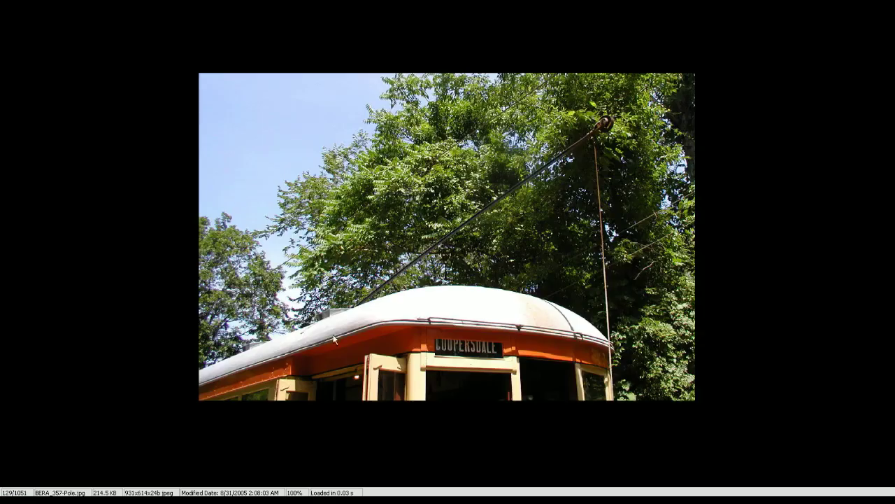
{"action": "key", "text": "Page_Down"}
{"action": "key", "text": "Page_Down"}
{"action": "key", "text": "Page_Down"}
{"action": "key", "text": "Page_Down"}
{"action": "key", "text": "Page_Up"}
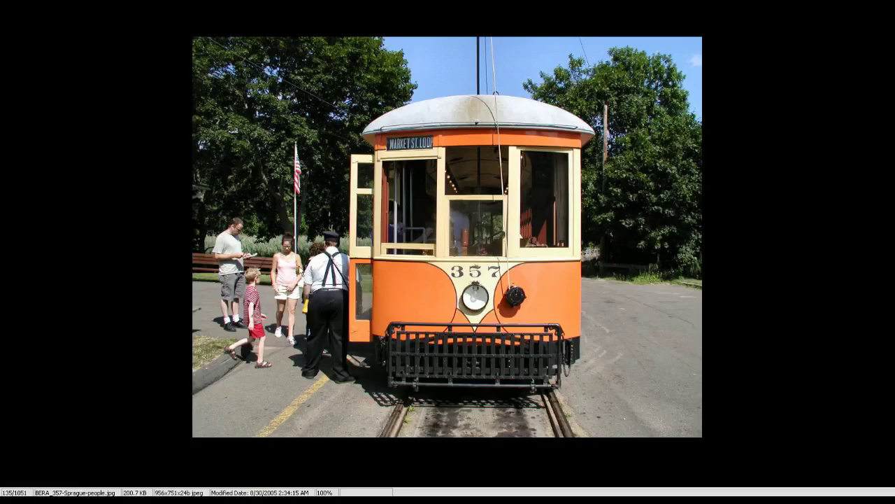
{"action": "key", "text": "F2"}
{"action": "key", "text": "ctrl+c"}
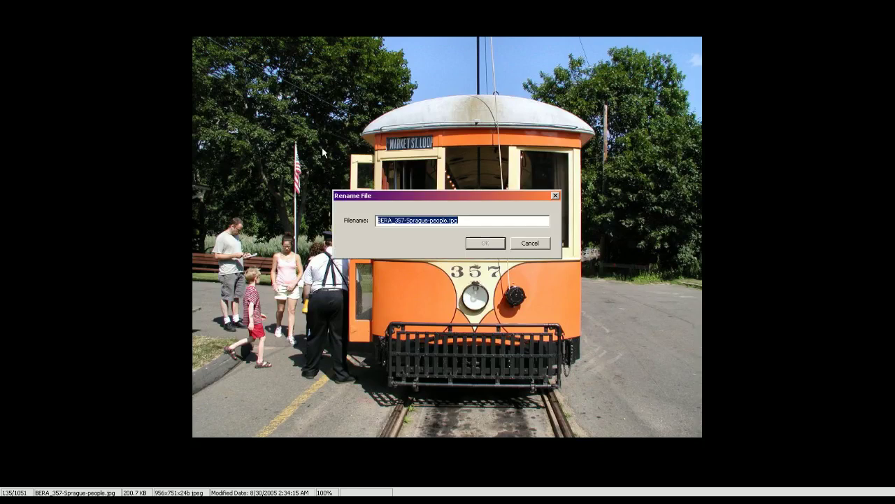
{"action": "left_click", "coordinate": [522, 244]}
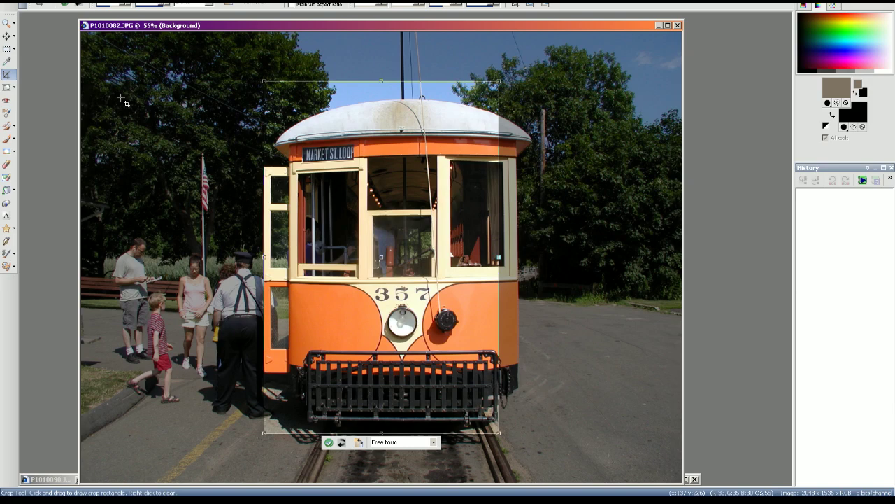
- Clear the crop area on P1010082.JPG and apply the last-used saturation adjustment of 10
{"action": "left_click", "coordinate": [217, 272]}
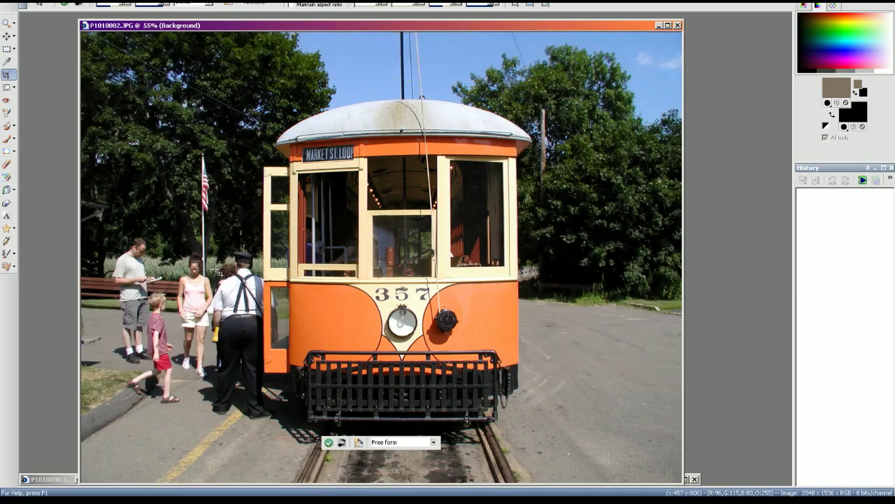
{"action": "key", "text": "shift+h"}
{"action": "left_click", "coordinate": [300, 369]}
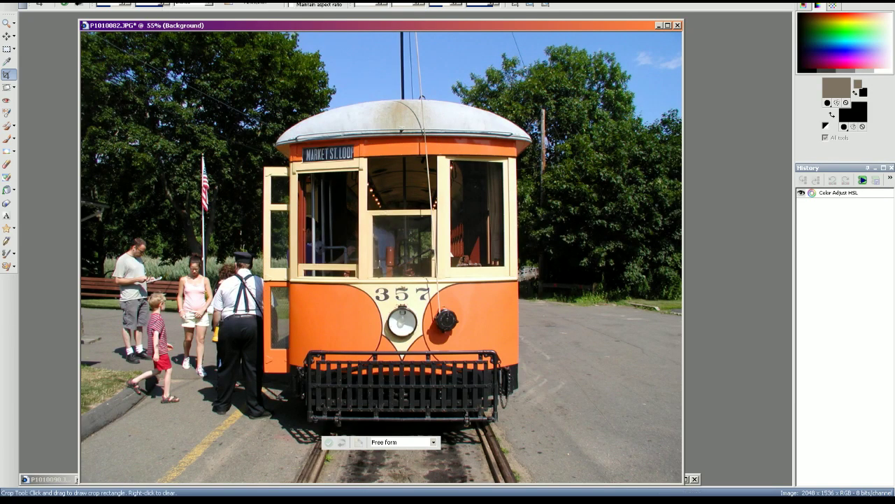
- Resize the photo of trolley 357 with the boarding people to 1280 pixels wide and sharpen it
{"action": "left_click", "coordinate": [70, 2]}
{"action": "left_click", "coordinate": [87, 19]}
{"action": "type", "text": "1280"}
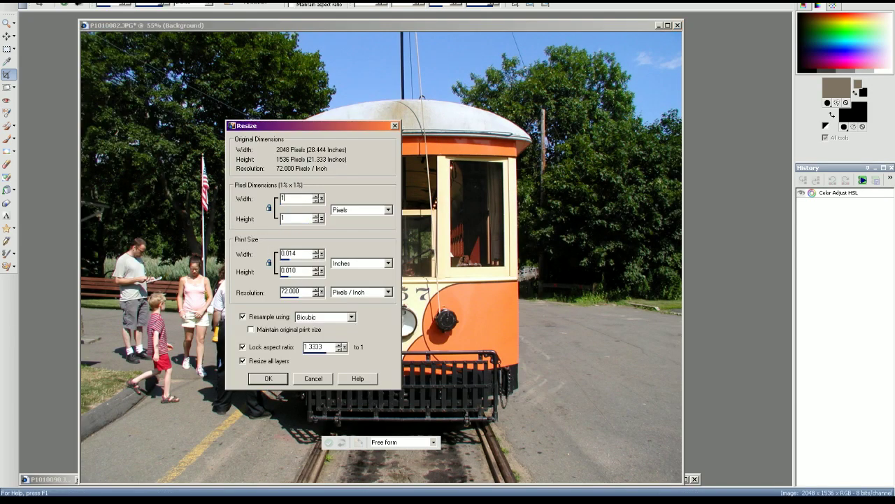
{"action": "left_click", "coordinate": [268, 379]}
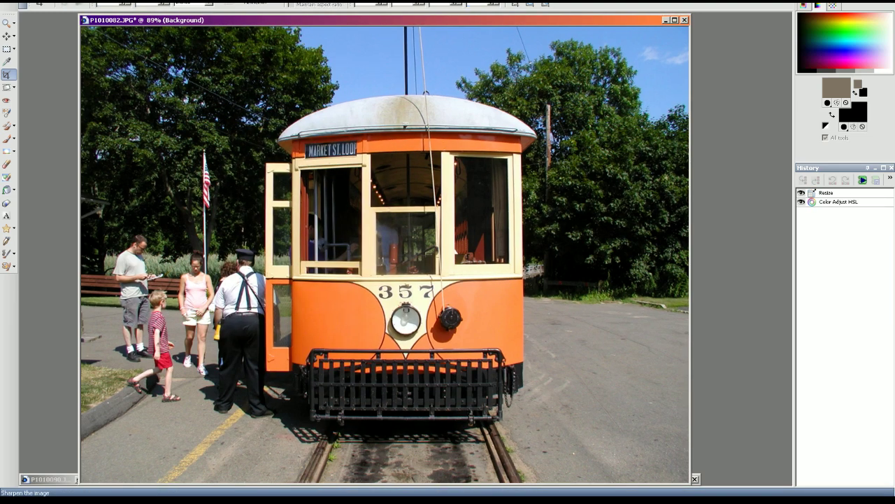
{"action": "key", "text": "alt+a"}
- Save the edited P1010082.JPG as a JPEG named BERA_357-Sprague-people.jpg
{"action": "left_click", "coordinate": [10, 2]}
{"action": "left_click", "coordinate": [38, 55]}
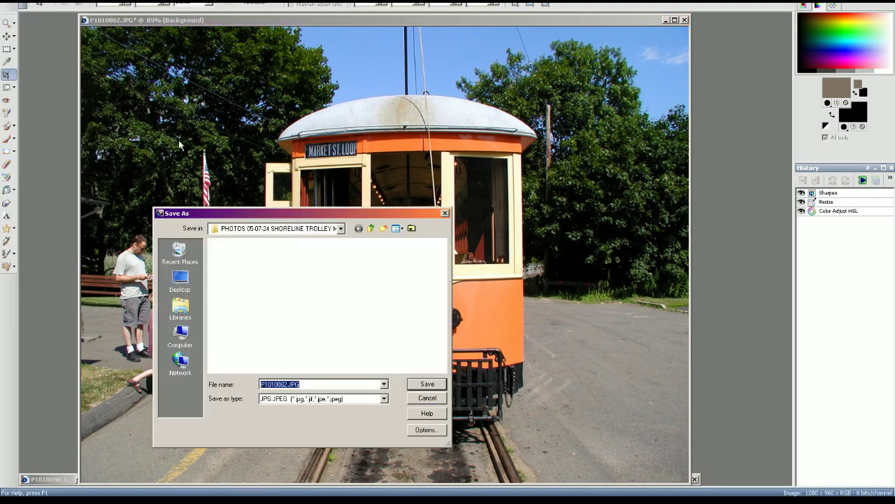
{"action": "key", "text": "ctrl+v"}
{"action": "left_click", "coordinate": [422, 385]}
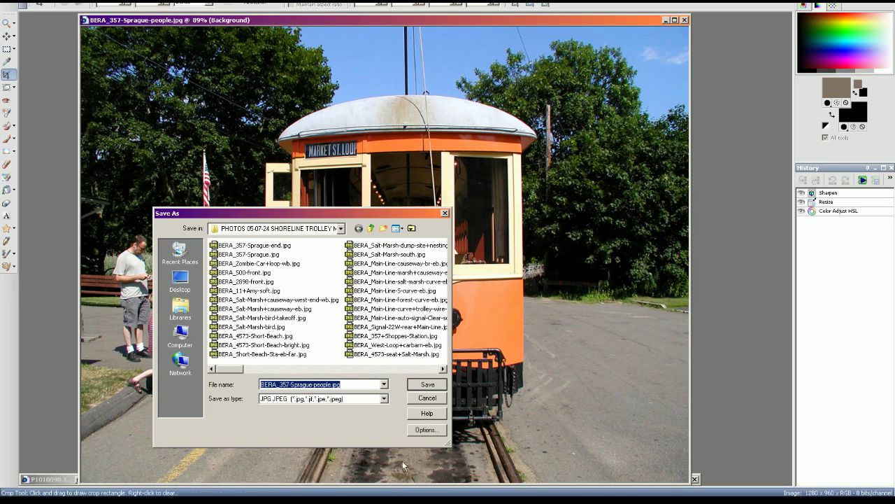
- Check the SHORELINE TROLLEY MUSEUM photo folder for BERA_357-Sprague-people.jpg, and close that photo in the image editor
{"action": "left_click", "coordinate": [401, 502]}
{"action": "left_click", "coordinate": [402, 502]}
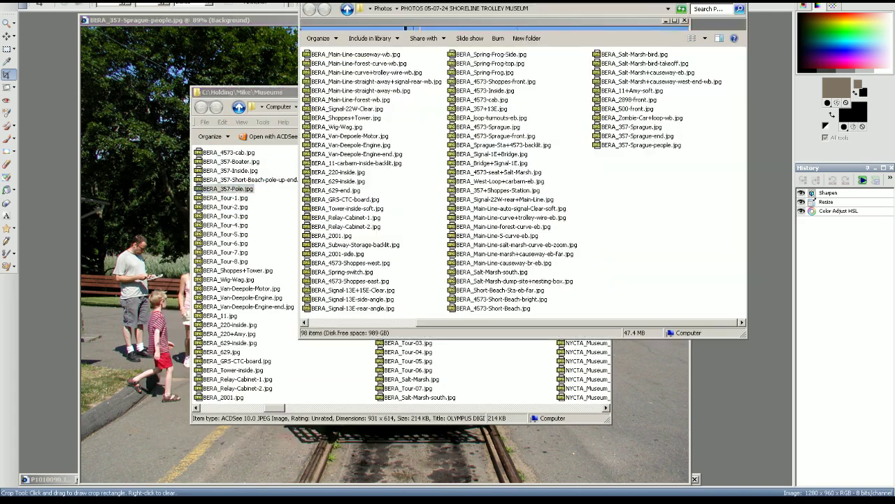
{"action": "left_click", "coordinate": [656, 146]}
{"action": "left_click", "coordinate": [640, 221]}
{"action": "left_click", "coordinate": [643, 1]}
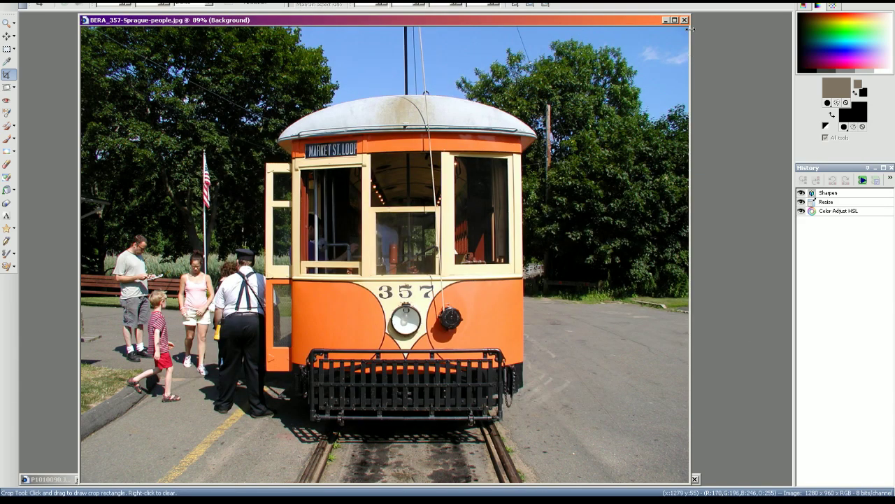
{"action": "left_click", "coordinate": [685, 19]}
- Open the minimized P1010083.JPG, look through the Museums folder for its earlier version, and select the file name BERA_Sprague-Station for copying
{"action": "left_click", "coordinate": [678, 479]}
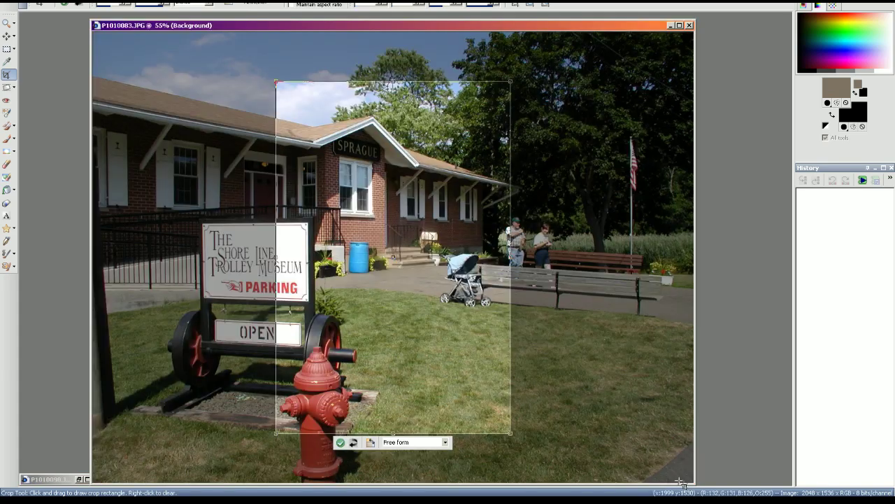
{"action": "key", "text": "alt+Tab"}
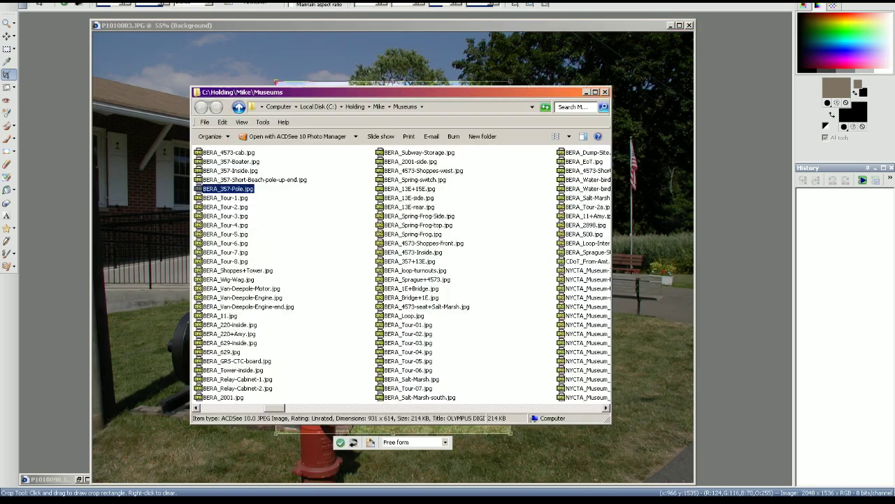
{"action": "scroll", "coordinate": [351, 294], "scroll_direction": "left", "scroll_amount": 1}
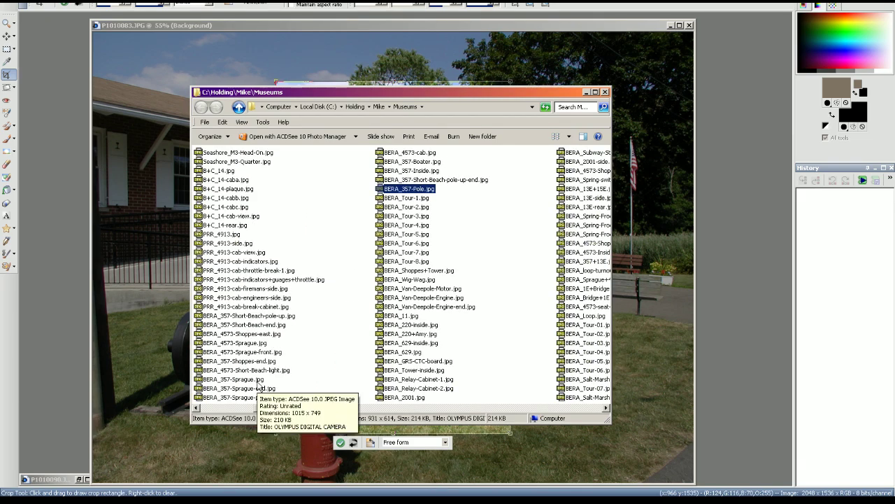
{"action": "scroll", "coordinate": [464, 294], "scroll_direction": "right", "scroll_amount": 1}
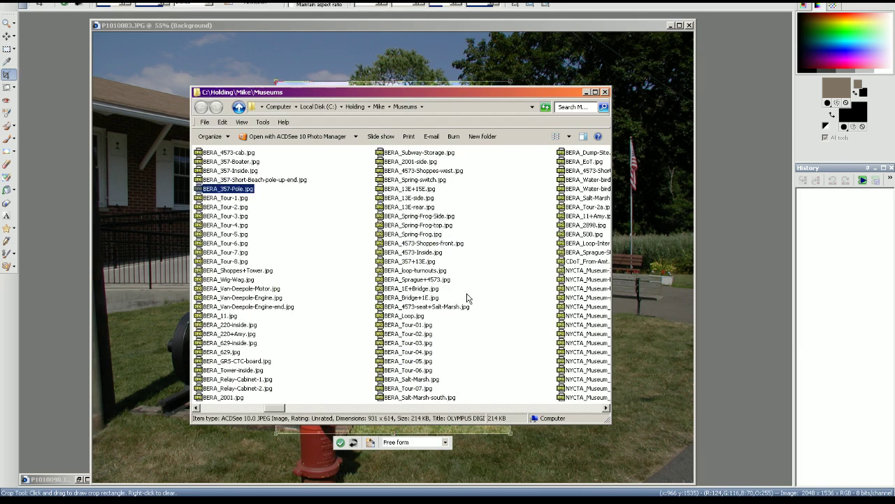
{"action": "scroll", "coordinate": [435, 296], "scroll_direction": "right", "scroll_amount": 1}
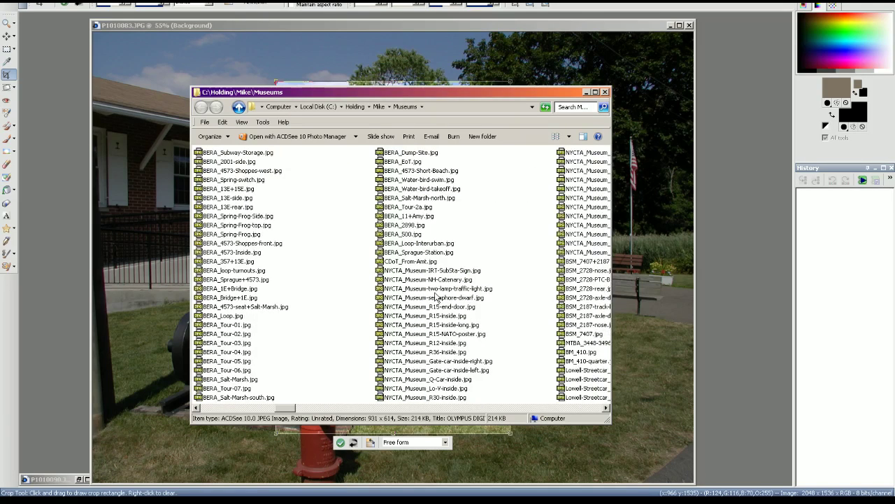
{"action": "left_click", "coordinate": [434, 253]}
{"action": "key", "text": "F2"}
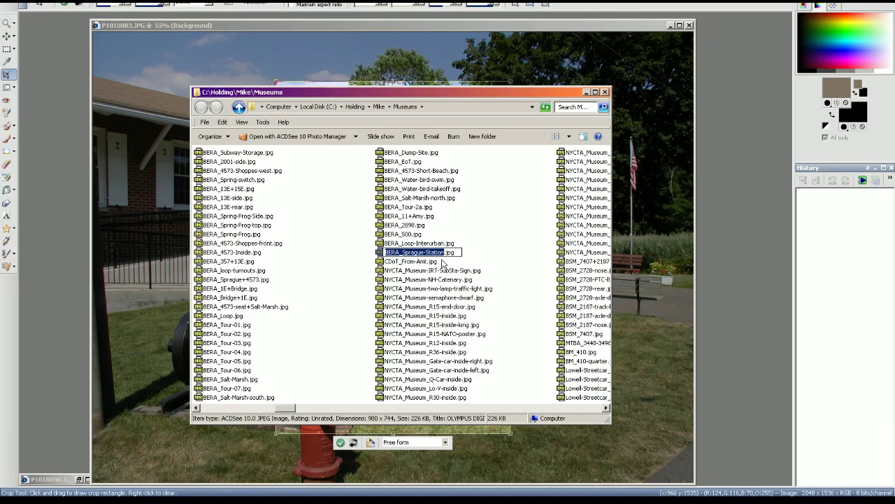
- Return to P1010083.JPG, clear its crop area, and apply the saturation adjustment of 10 twice
{"action": "left_click", "coordinate": [391, 26]}
{"action": "key", "text": "shift+h"}
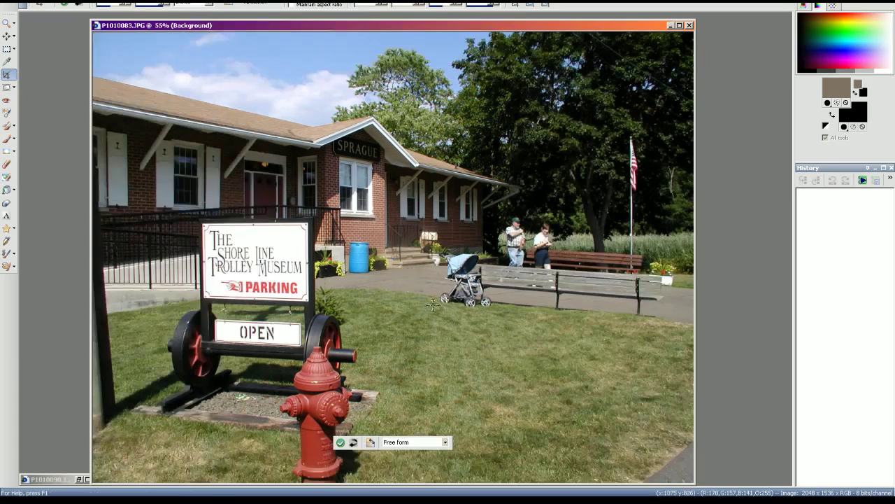
{"action": "left_click", "coordinate": [306, 366]}
{"action": "key", "text": "shift+h"}
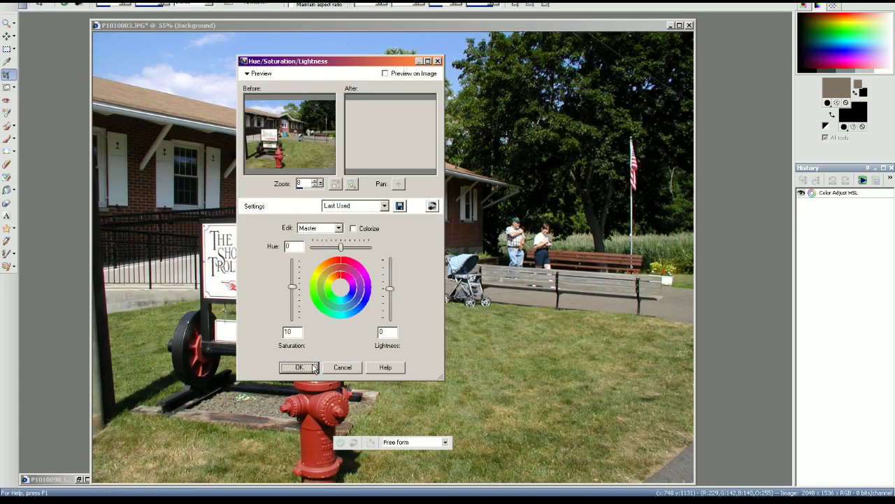
{"action": "left_click", "coordinate": [308, 366]}
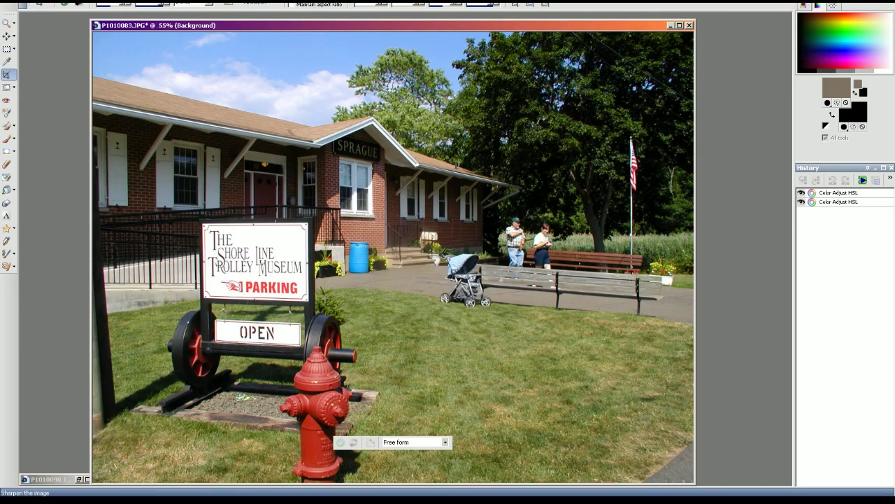
- Sharpen P1010083.JPG and resize it to 1280 x 960 pixels
{"action": "left_click", "coordinate": [236, 2]}
{"action": "left_click", "coordinate": [69, 2]}
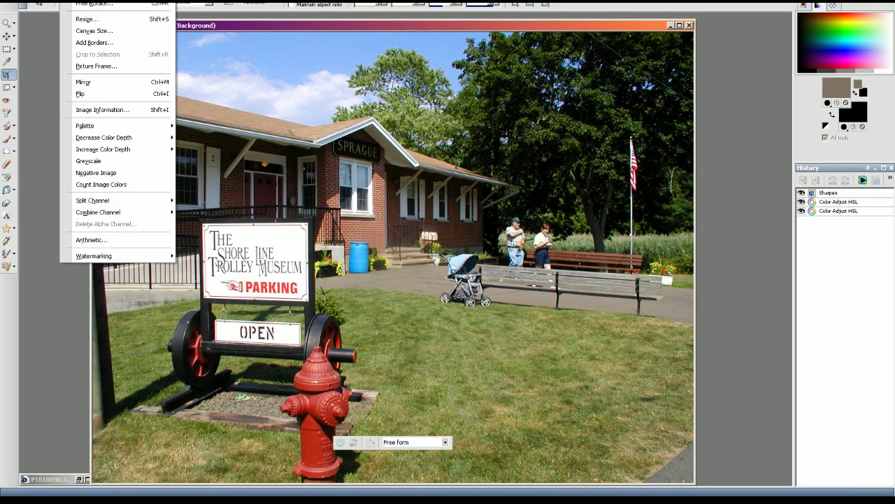
{"action": "left_click", "coordinate": [86, 20]}
{"action": "left_click", "coordinate": [271, 378]}
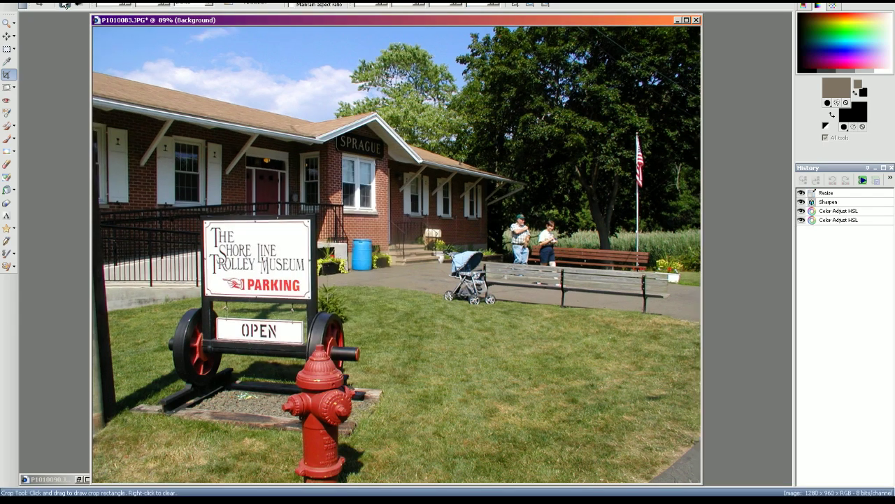
- Save the edited P1010083.JPG as a JPEG named BERA_Sprague-Station.jpg
{"action": "left_click", "coordinate": [8, 3]}
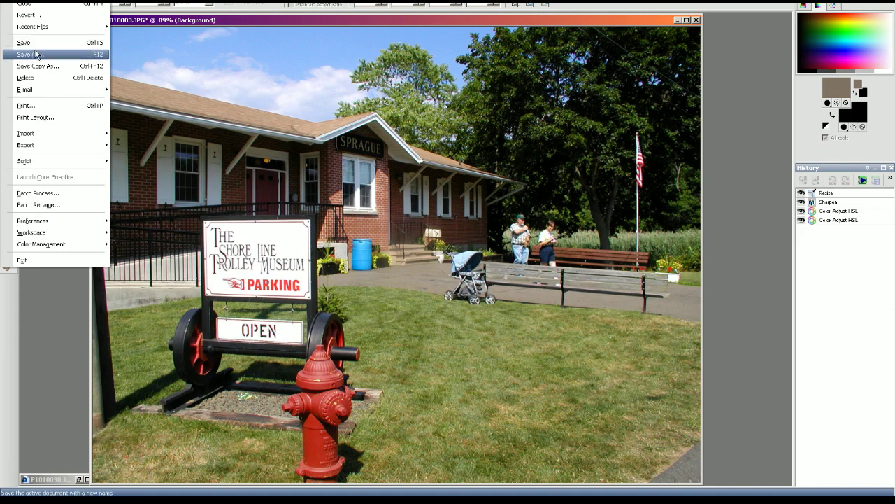
{"action": "left_click", "coordinate": [35, 53]}
{"action": "type", "text": "BERA_Sprague-Station"}
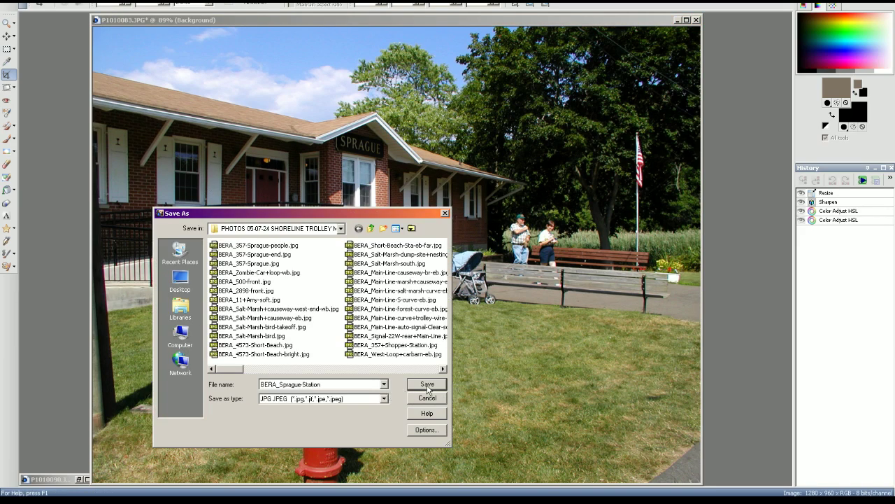
{"action": "left_click", "coordinate": [427, 384]}
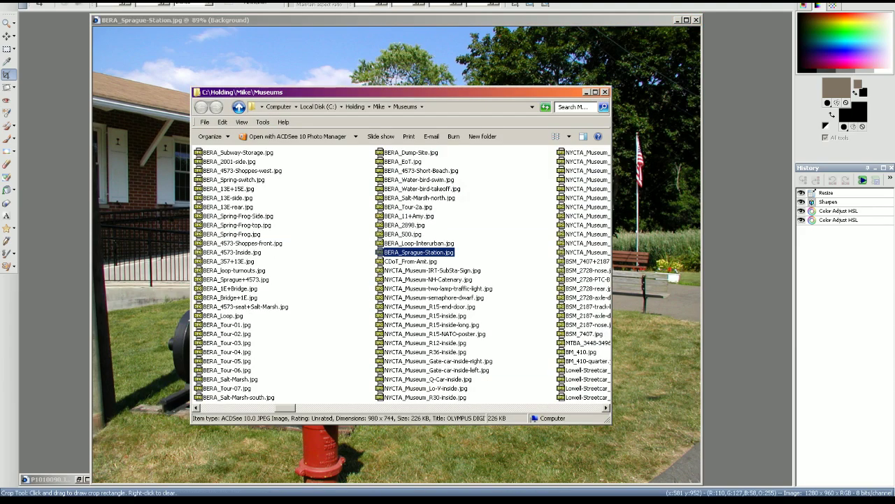
- Check the SHORELINE TROLLEY MUSEUM photo folder for BERA_Sprague-Station.jpg, and close that photo in the image editor
{"action": "left_click", "coordinate": [364, 501]}
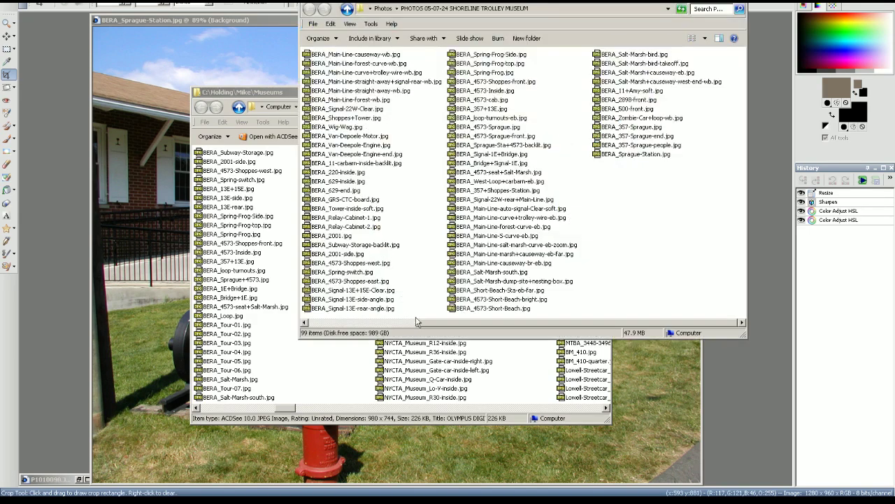
{"action": "left_click", "coordinate": [648, 155]}
{"action": "left_click", "coordinate": [532, 2]}
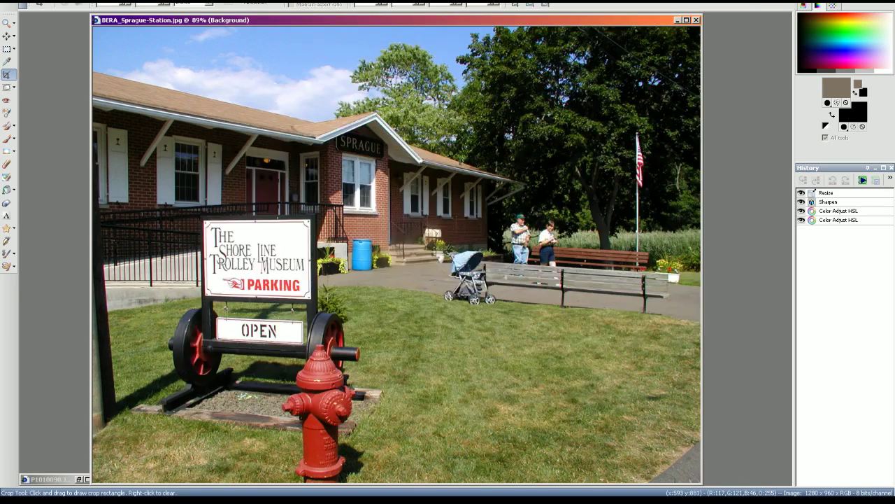
{"action": "left_click", "coordinate": [696, 20]}
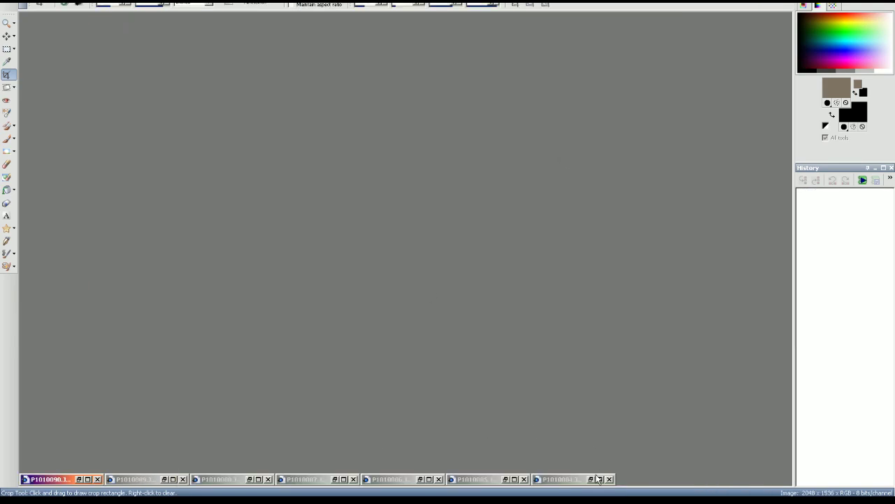
- Open the minimized P1010084.JPG and bring up the Non-RR folder to look for the photo's earlier version
{"action": "left_click", "coordinate": [594, 479]}
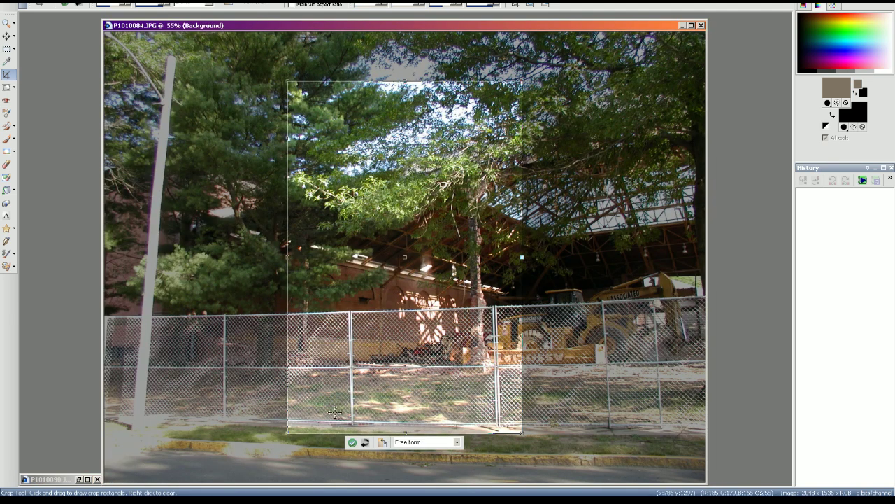
{"action": "key", "text": "alt+Tab"}
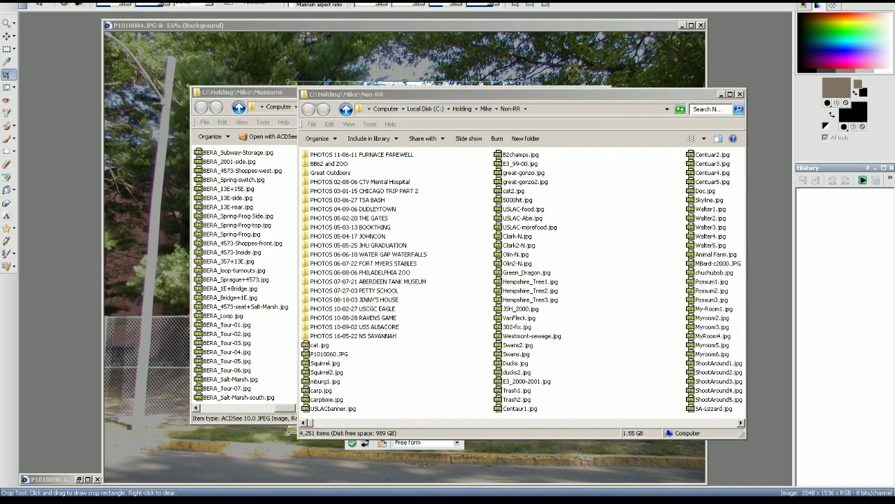
{"action": "left_click", "coordinate": [406, 501]}
{"action": "left_click", "coordinate": [312, 501]}
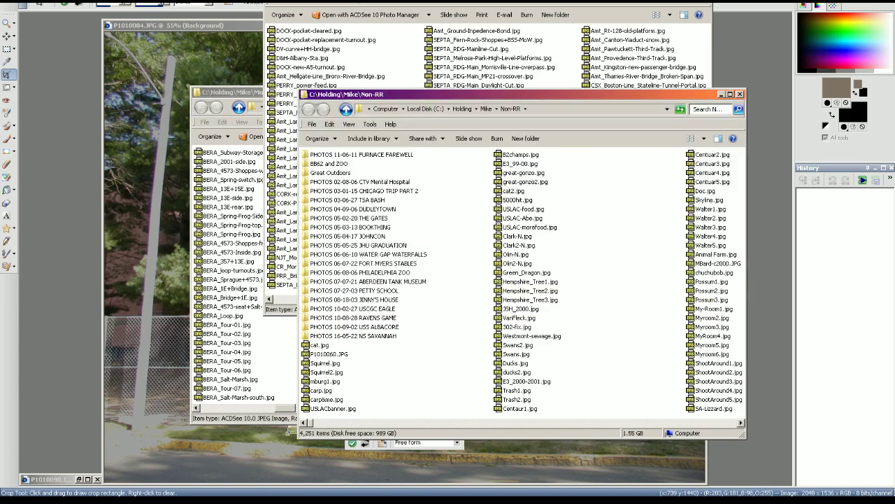
{"action": "scroll", "coordinate": [402, 378], "scroll_direction": "right", "scroll_amount": 6}
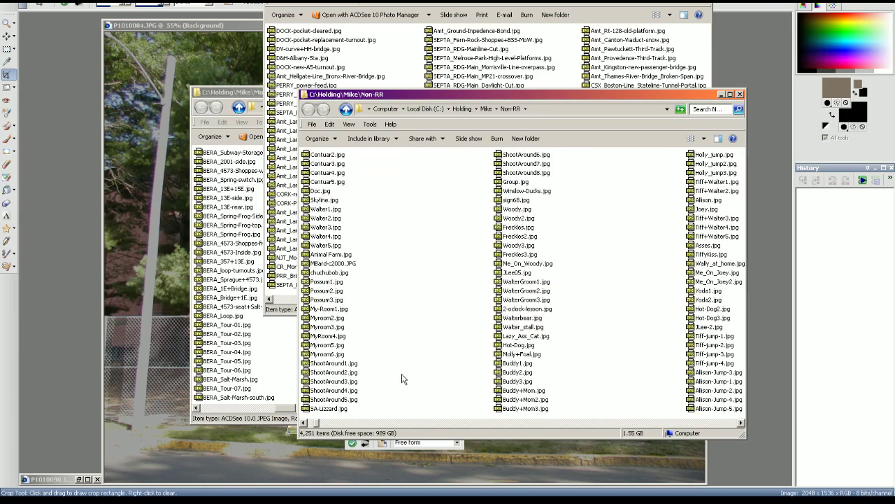
{"action": "scroll", "coordinate": [406, 379], "scroll_direction": "right", "scroll_amount": 5}
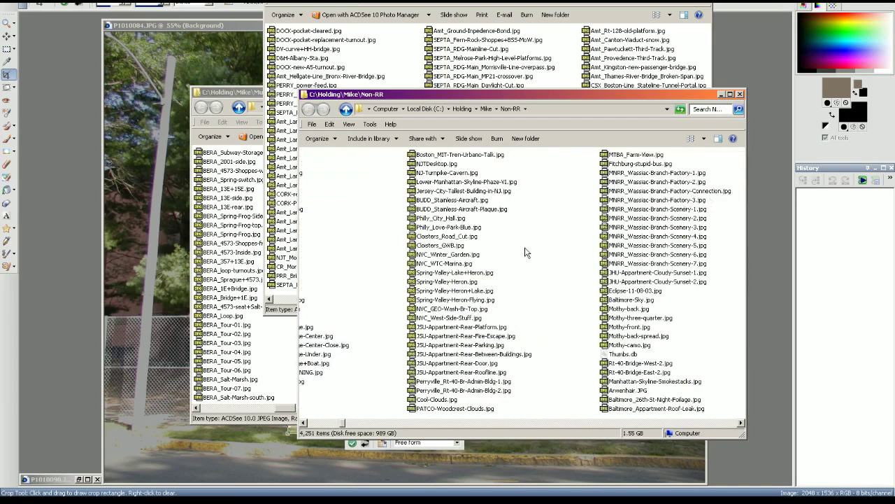
- Look through the Non-RR file names starting with W for the earlier version of P1010084.JPG, selecting Wes_Alumni-Gym-Demolition-1.jpg
{"action": "left_click", "coordinate": [526, 300]}
{"action": "key", "text": "w"}
{"action": "scroll", "coordinate": [527, 302], "scroll_direction": "right", "scroll_amount": 2}
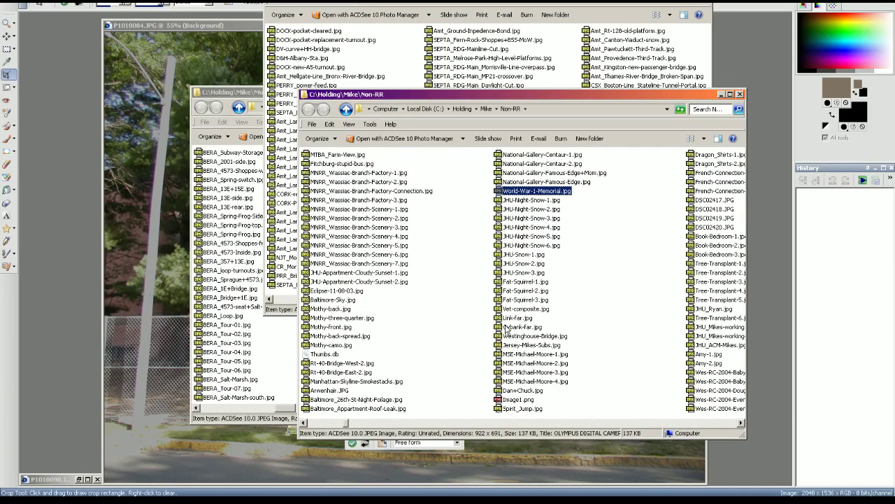
{"action": "key", "text": "w"}
{"action": "key", "text": "w"}
{"action": "key", "text": "w"}
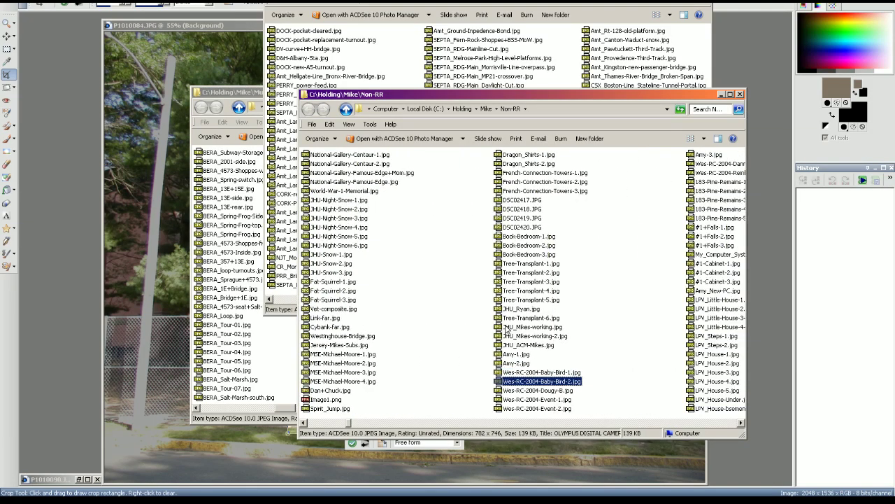
{"action": "key", "text": "Down"}
{"action": "key", "text": "Down"}
{"action": "key", "text": "Down"}
{"action": "key", "text": "Down"}
{"action": "scroll", "coordinate": [507, 330], "scroll_direction": "right", "scroll_amount": 6}
{"action": "left_click", "coordinate": [508, 327]}
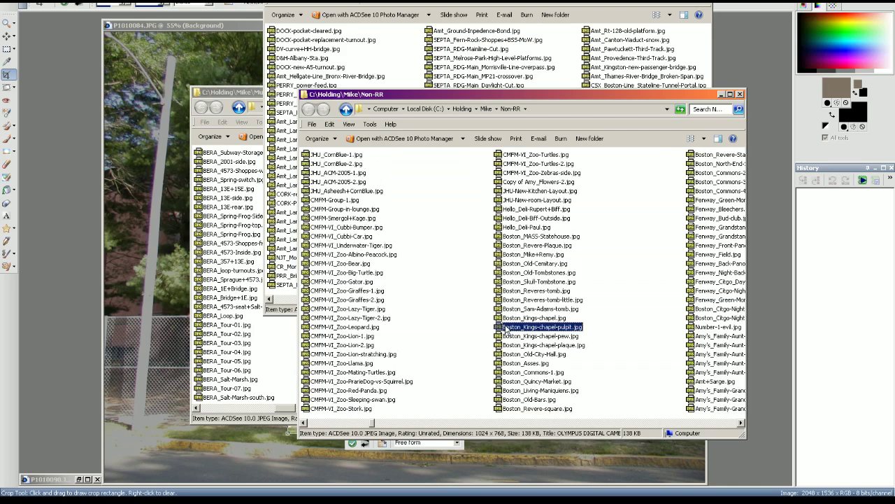
{"action": "key", "text": "w"}
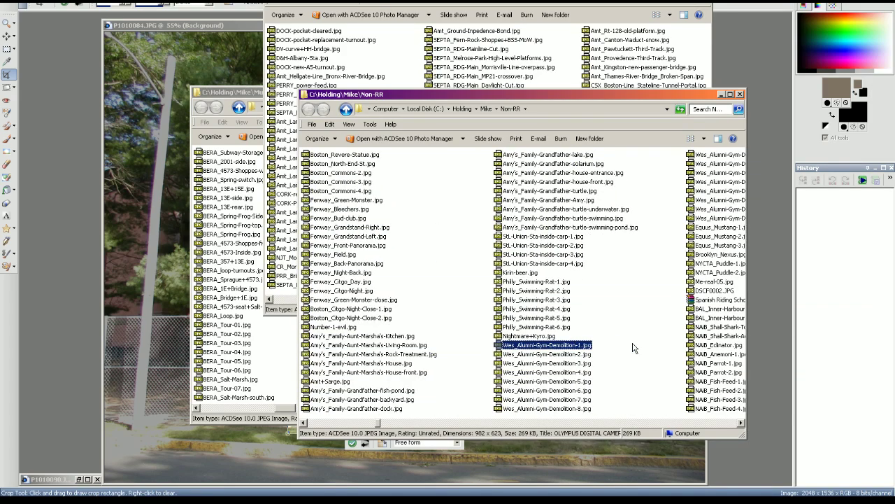
- View Wes_Alumni-Gym-Demolition-1.jpg to compare it with P1010084.JPG, and copy its file name without the extension
{"action": "double_click", "coordinate": [586, 348]}
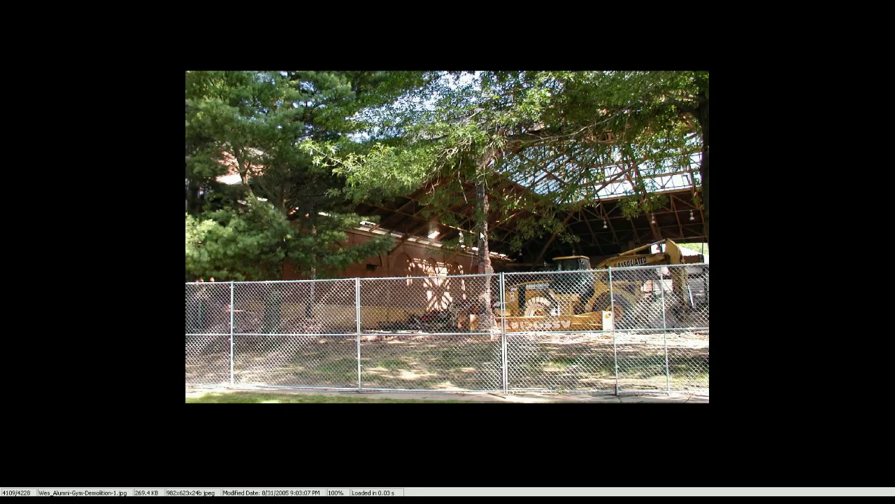
{"action": "key", "text": "Escape"}
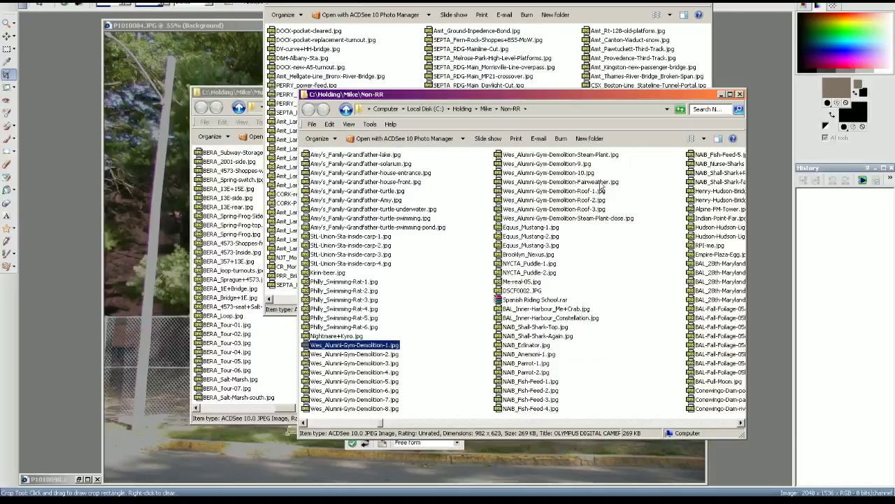
{"action": "key", "text": "F2"}
{"action": "key", "text": "ctrl+c"}
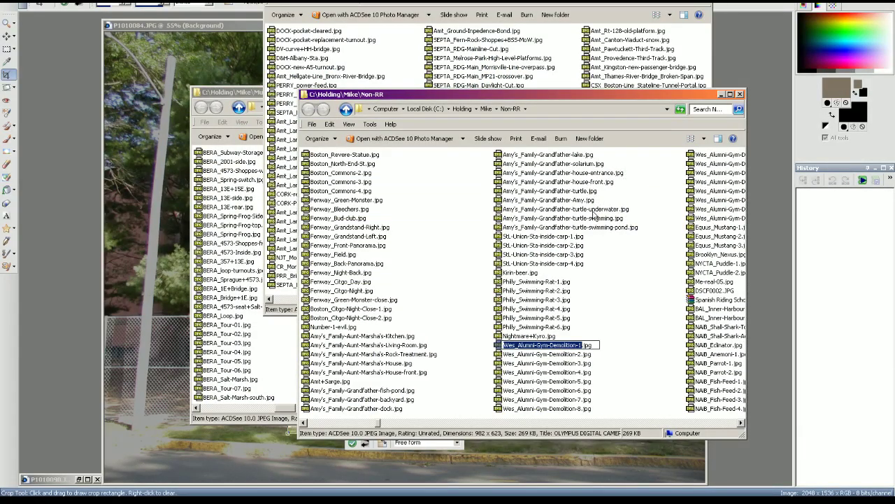
{"action": "left_click", "coordinate": [623, 271]}
- Return to P1010084.JPG, check its alignment against the crop frame, and apply the HSL color adjustment and sharpening
{"action": "left_click", "coordinate": [380, 3]}
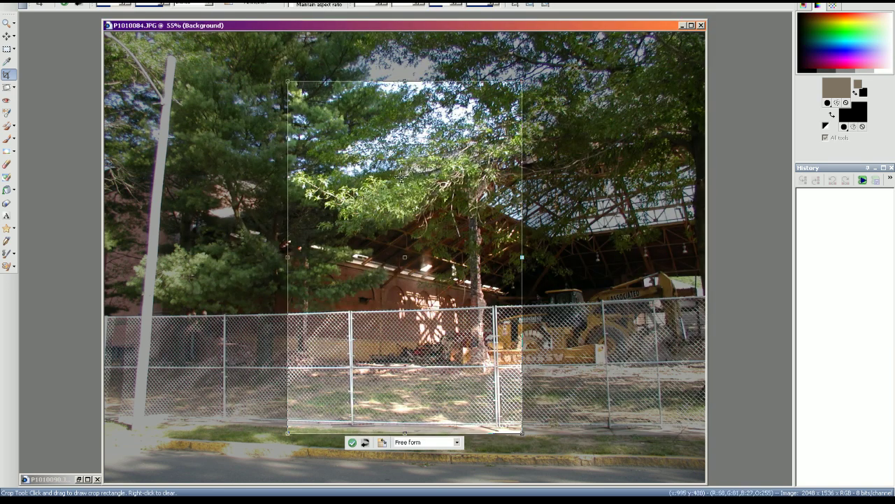
{"action": "left_click_drag", "start_coordinate": [400, 177], "coordinate": [322, 177]}
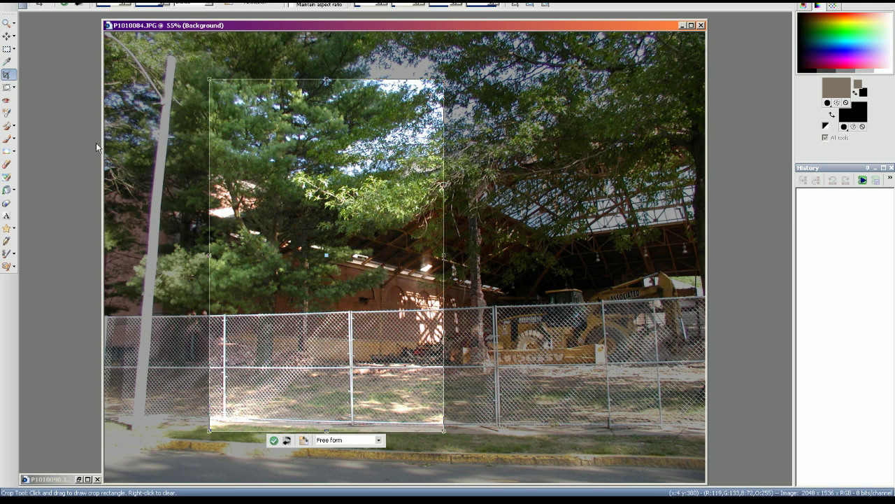
{"action": "key", "text": "shift+h"}
{"action": "key", "text": "Return"}
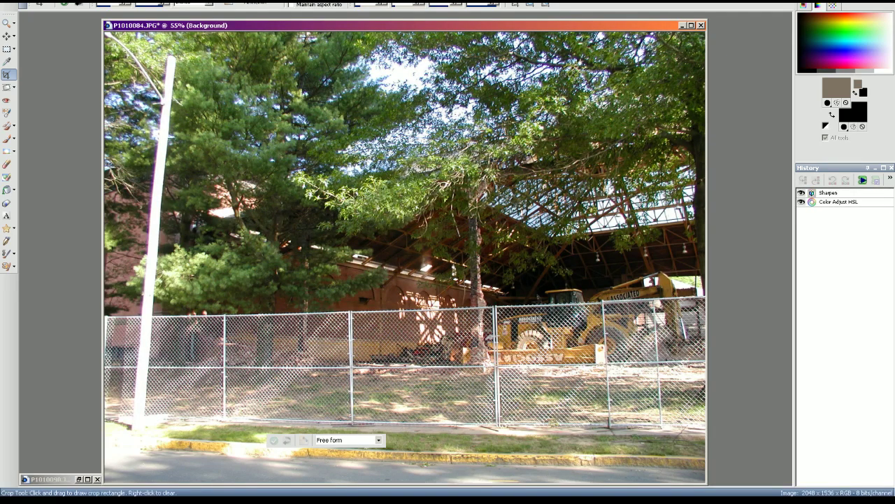
- Resize P1010084.JPG to 1280 x 960 pixels with the aspect ratio locked
{"action": "left_click", "coordinate": [70, 2]}
{"action": "left_click", "coordinate": [105, 21]}
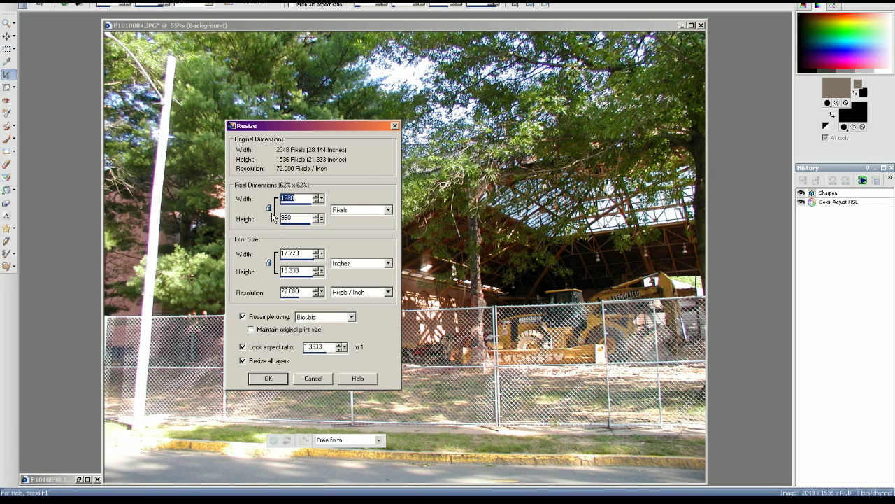
{"action": "left_click", "coordinate": [273, 377]}
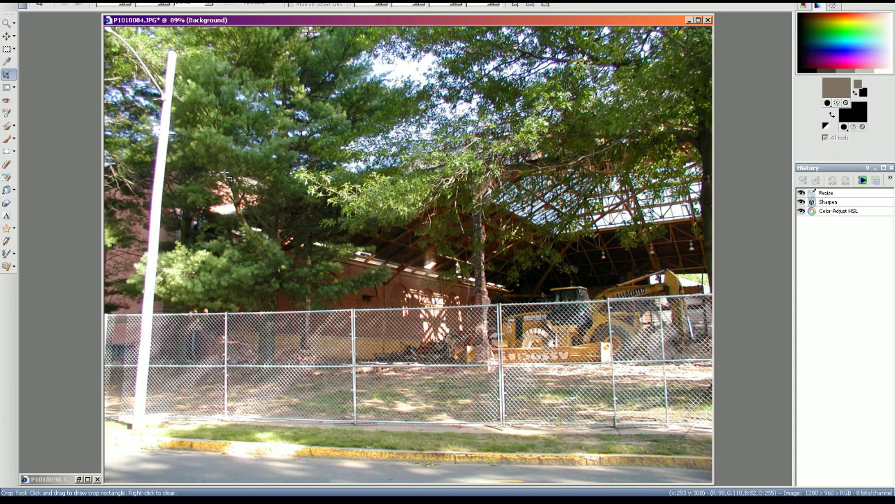
- Save the edited P1010084.JPG as a JPEG under the copied name Wes_Alumni-Gym-Demolition-1
{"action": "left_click", "coordinate": [12, 3]}
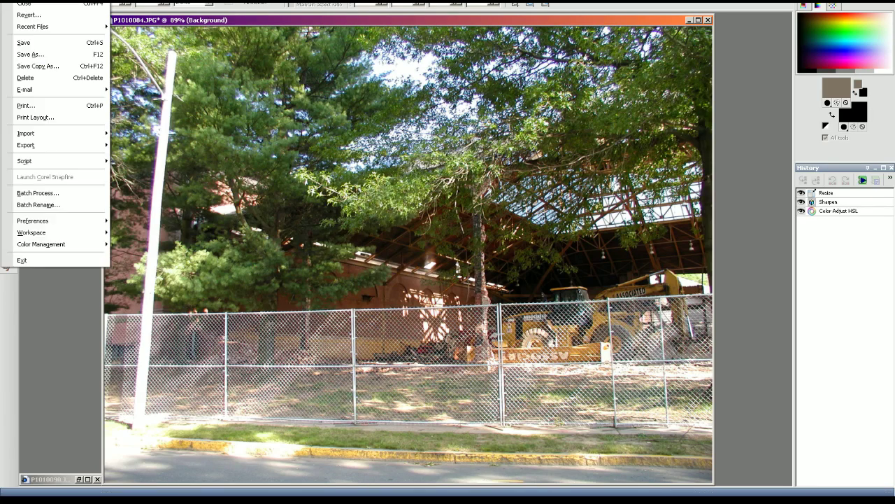
{"action": "left_click", "coordinate": [36, 53]}
{"action": "key", "text": "ctrl+v"}
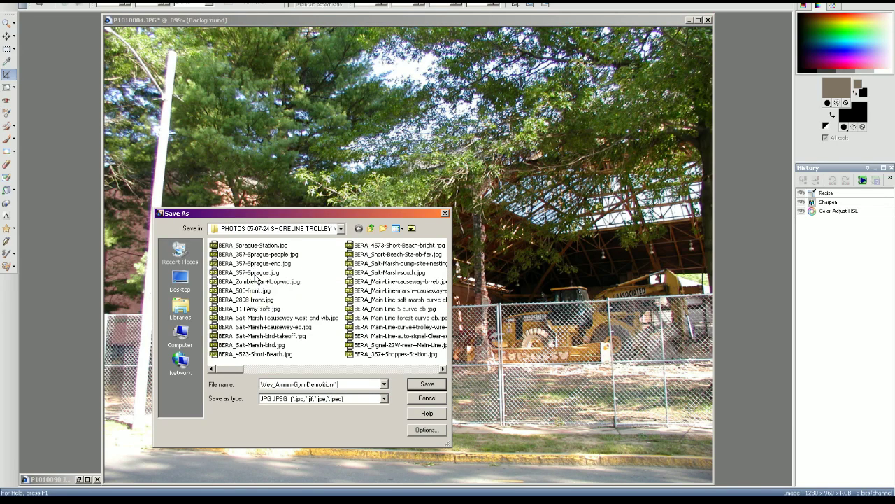
{"action": "left_click", "coordinate": [419, 389]}
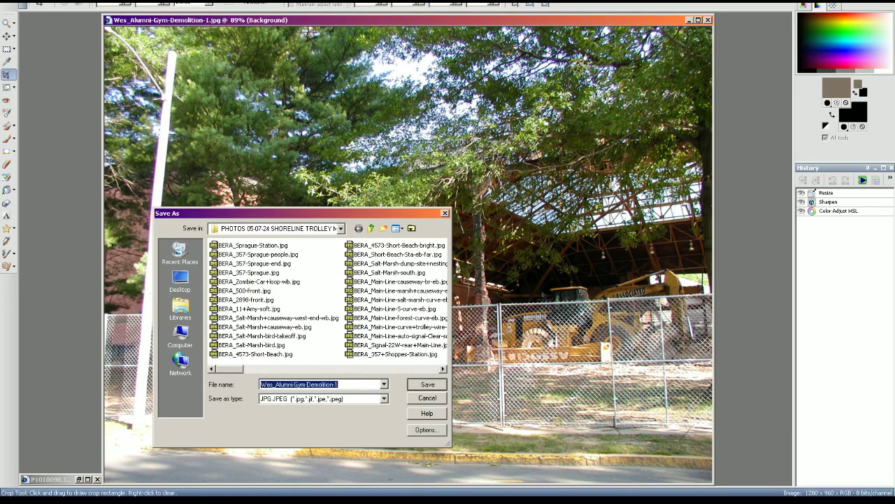
- Check the SHORELINE TROLLEY MUSEUM photo folder for Wes_Alumni-Gym-Demolition-1.jpg, and close that photo in the image editor
{"action": "left_click", "coordinate": [416, 500]}
{"action": "left_click", "coordinate": [416, 500]}
{"action": "left_click", "coordinate": [489, 499]}
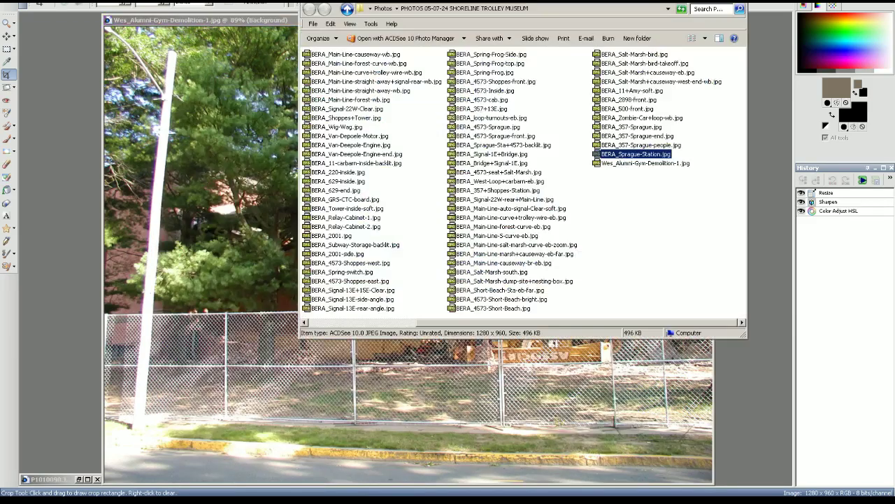
{"action": "left_click", "coordinate": [656, 165]}
{"action": "left_click", "coordinate": [643, 217]}
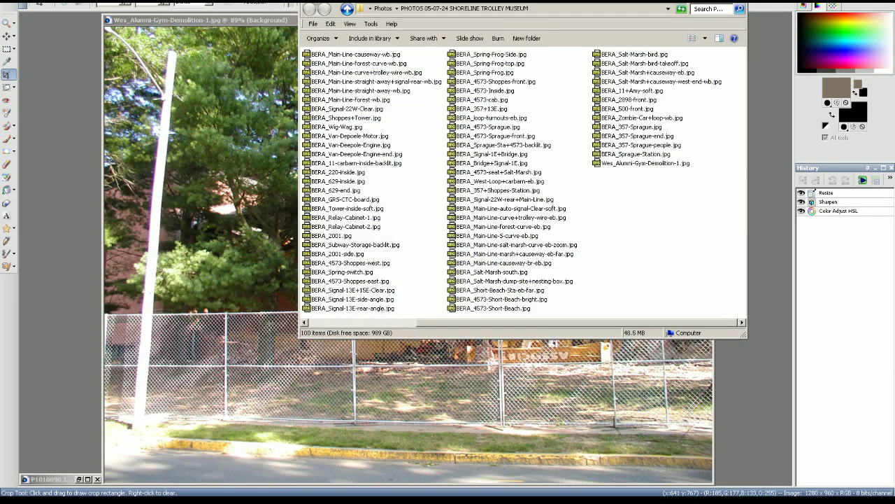
{"action": "left_click", "coordinate": [489, 500]}
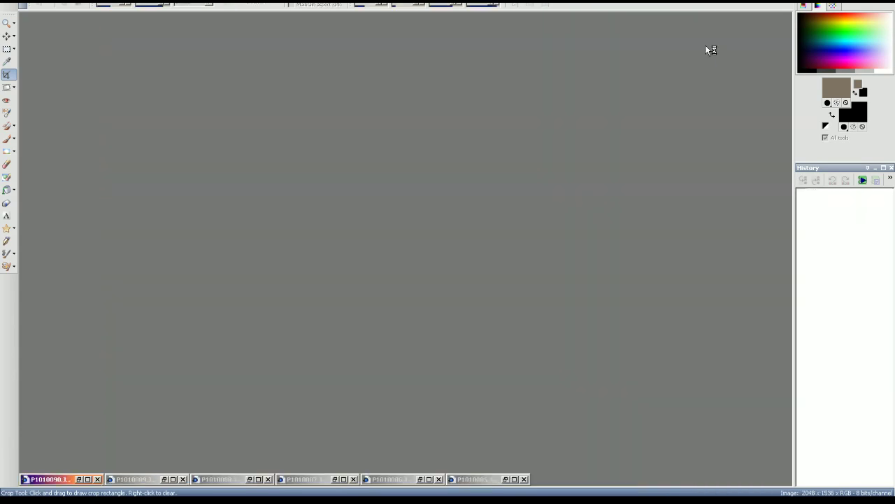
{"action": "left_click", "coordinate": [708, 19]}
- Open the minimized P1010085.JPG, check its alignment against the crop frame, and apply the highlight/midtone/shadow adjustment and sharpening
{"action": "left_click", "coordinate": [505, 478]}
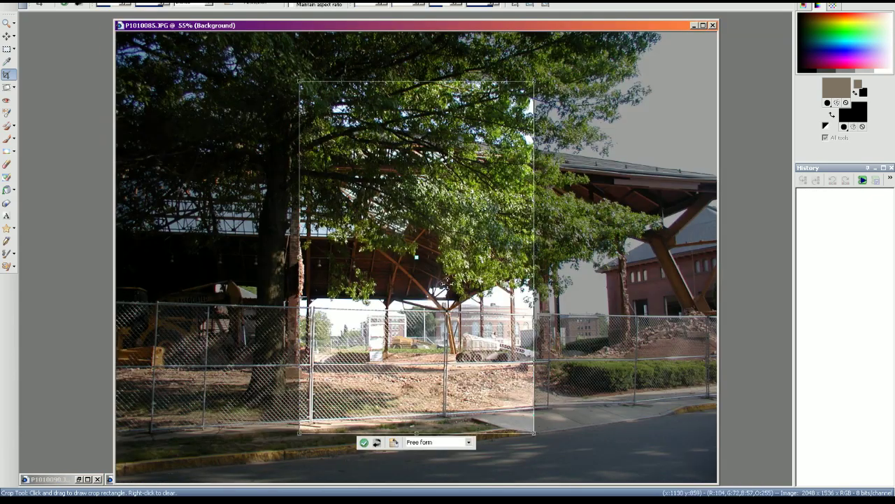
{"action": "left_click_drag", "start_coordinate": [416, 284], "coordinate": [266, 281]}
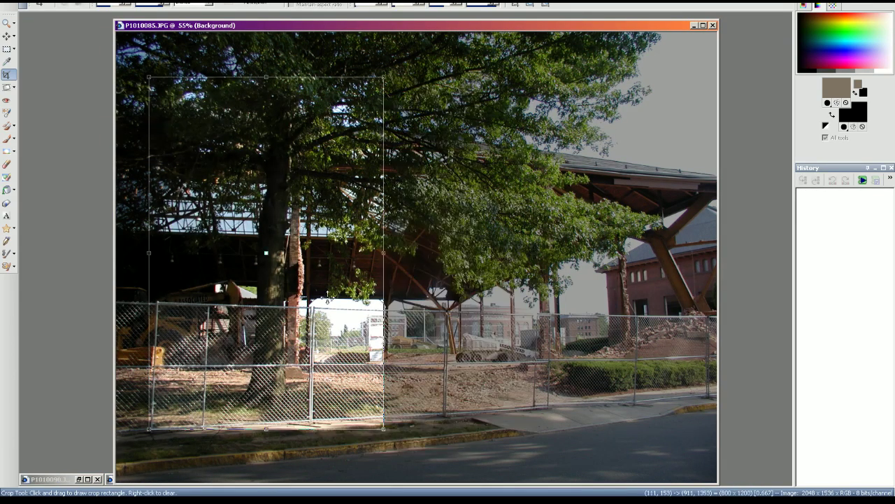
{"action": "key", "text": "ctrl+y"}
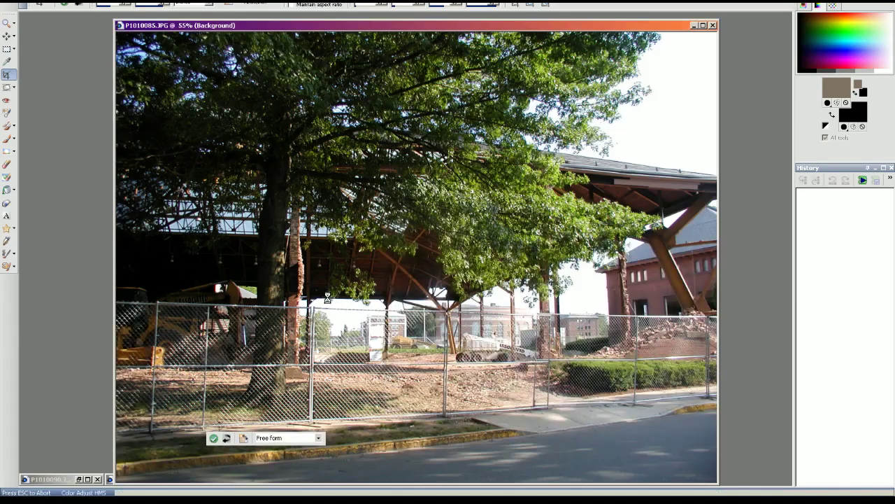
{"action": "left_click", "coordinate": [337, 2]}
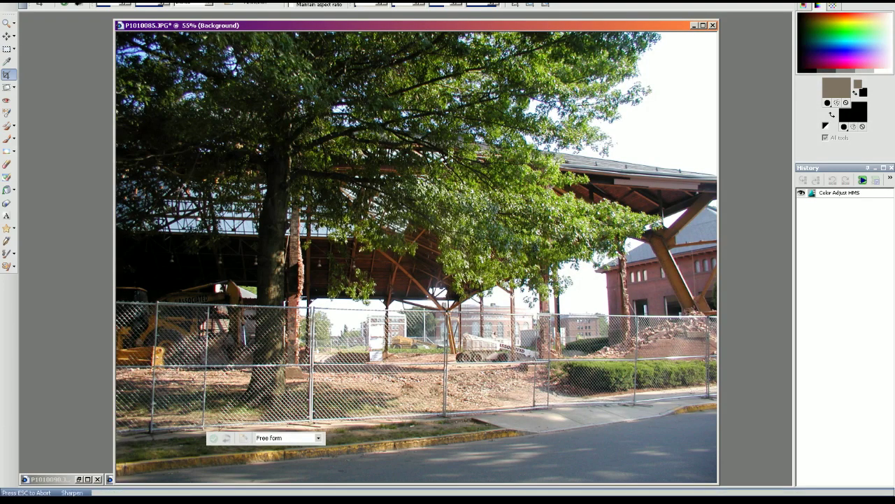
- Resize P1010085.JPG to 1280 x 960 pixels with the aspect ratio locked
{"action": "left_click", "coordinate": [70, 1]}
{"action": "left_click", "coordinate": [85, 18]}
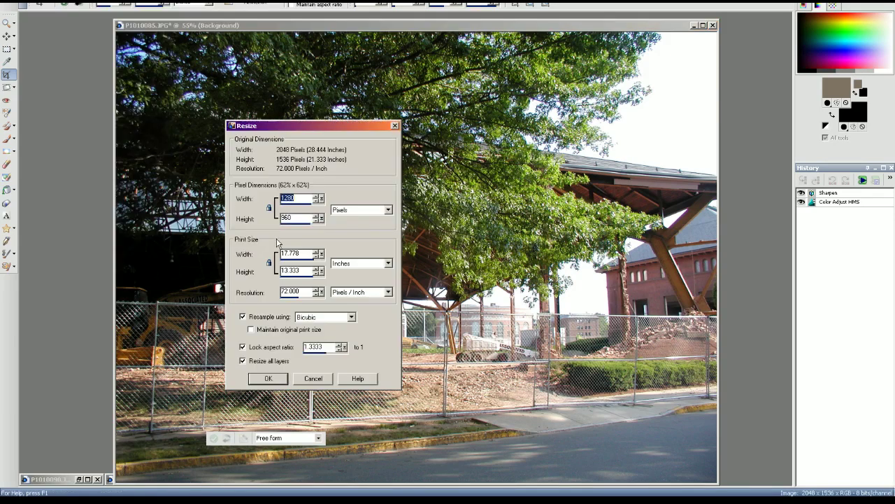
{"action": "left_click", "coordinate": [269, 378]}
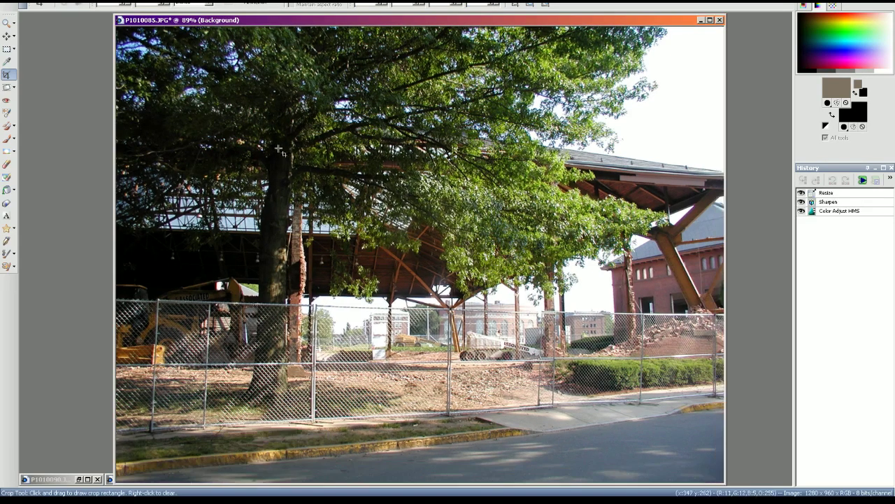
- Save the edited P1010085.JPG as a JPEG named Wes_Alumni-Gym-Demolition-2 and close the photo
{"action": "key", "text": "alt+f"}
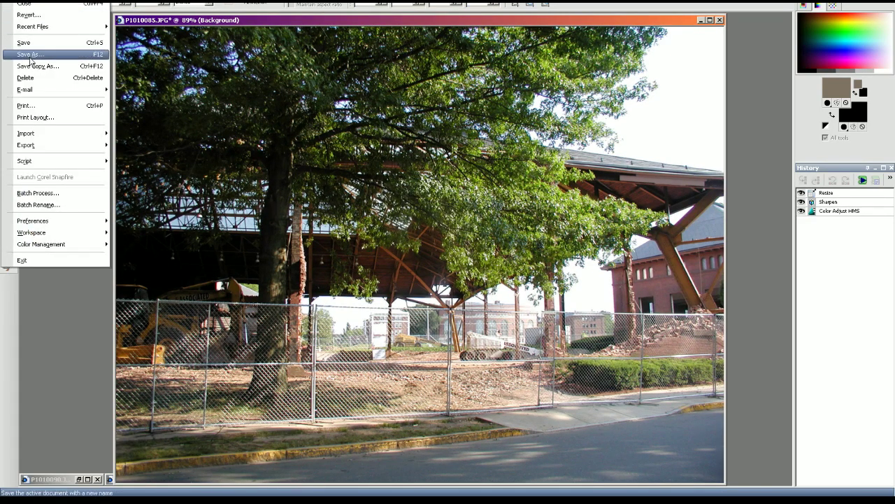
{"action": "left_click", "coordinate": [29, 54]}
{"action": "type", "text": "Wes_Alumni-Gym-Demolition-1"}
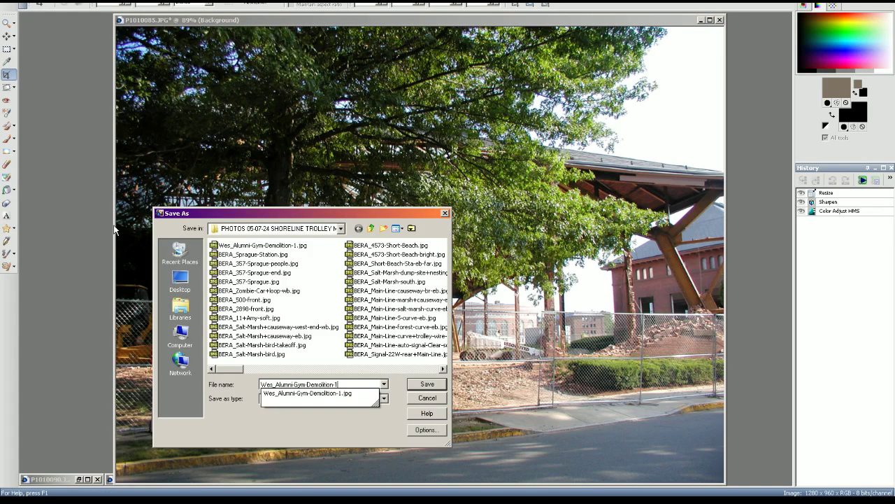
{"action": "type", "text": "-2"}
{"action": "key", "text": "Return"}
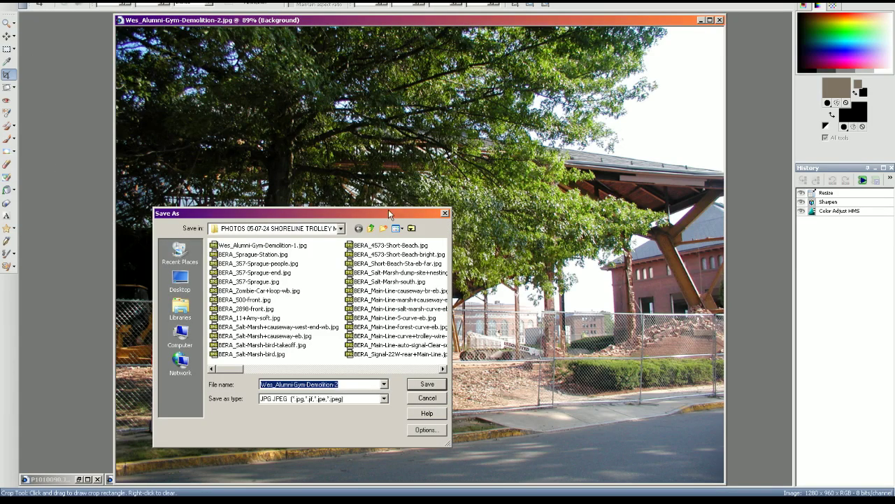
{"action": "left_click", "coordinate": [720, 20]}
- Open the minimized P1010086.JPG and straighten it by tilting the leveling line slightly down at its left end
{"action": "left_click", "coordinate": [420, 479]}
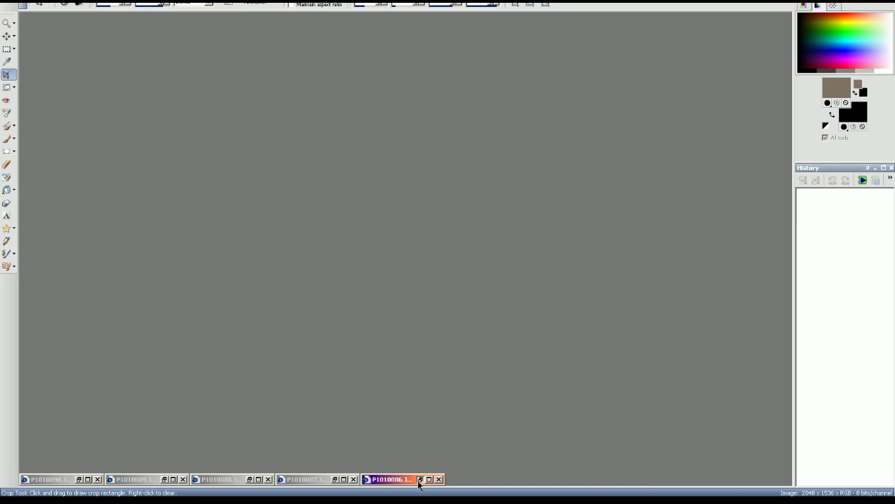
{"action": "left_click", "coordinate": [7, 86]}
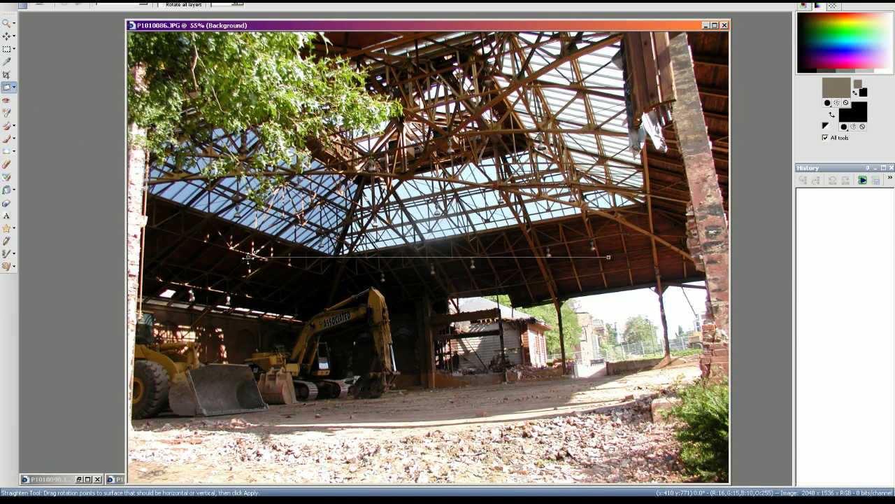
{"action": "left_click_drag", "start_coordinate": [248, 257], "coordinate": [239, 266]}
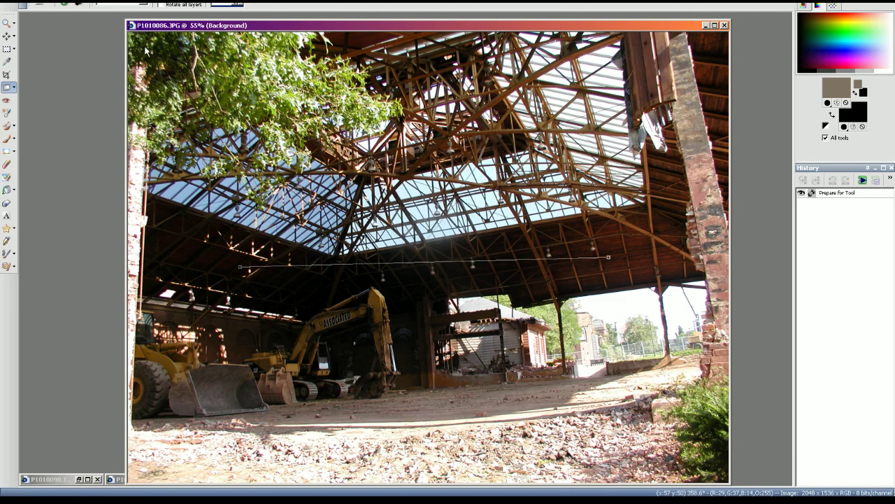
{"action": "left_click", "coordinate": [78, 5]}
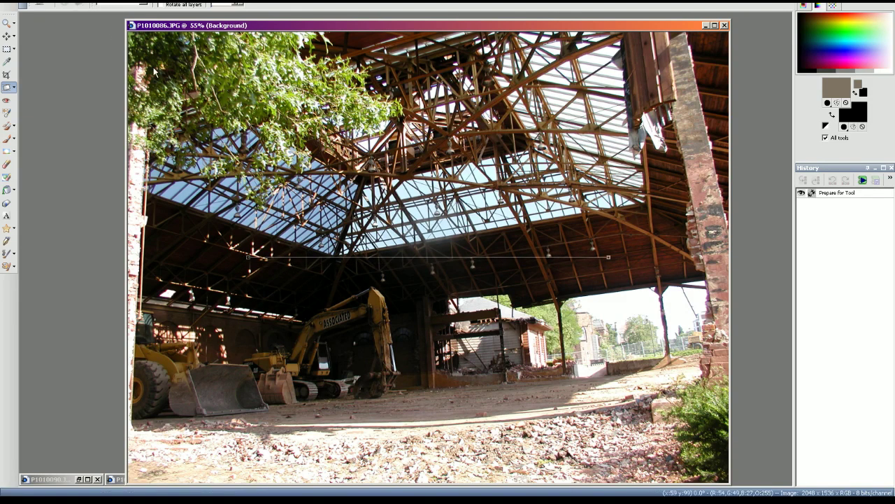
{"action": "left_click_drag", "start_coordinate": [248, 257], "coordinate": [240, 268]}
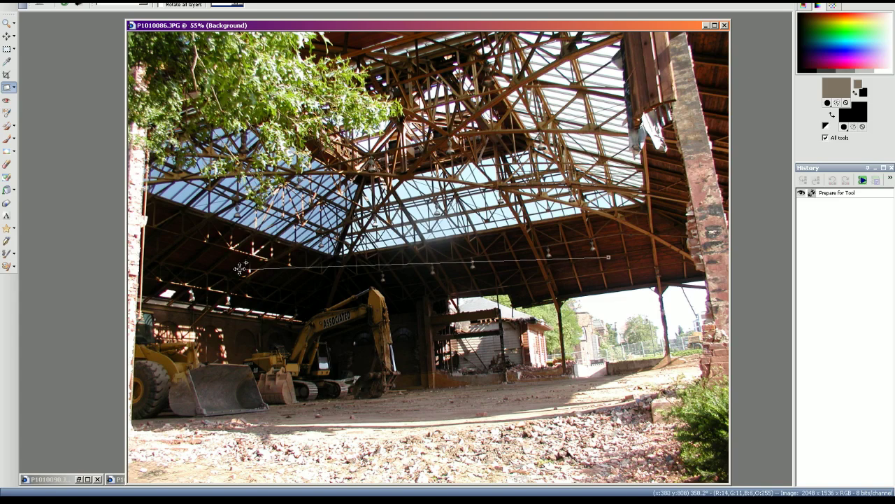
{"action": "left_click", "coordinate": [63, 6]}
- Sharpen P1010086.JPG and resize it to 1280 x 960 pixels with the aspect ratio locked
{"action": "left_click", "coordinate": [98, 1]}
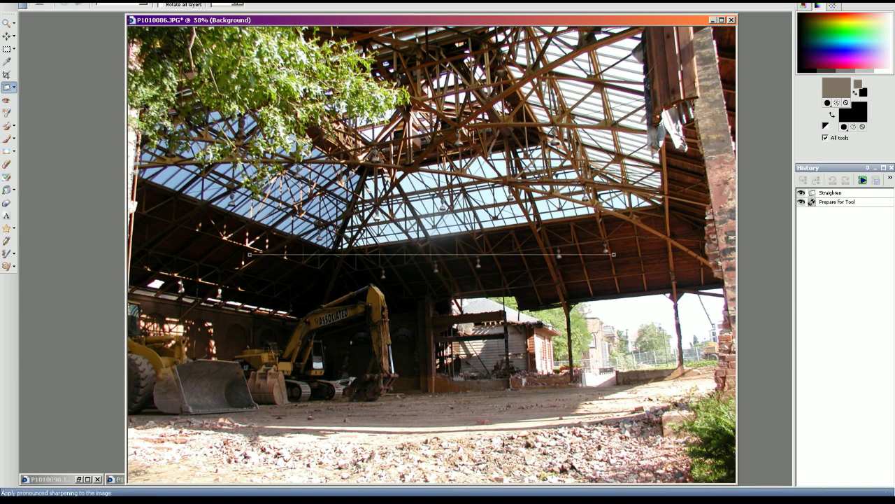
{"action": "left_click", "coordinate": [210, 231]}
{"action": "left_click", "coordinate": [70, 1]}
{"action": "left_click", "coordinate": [86, 19]}
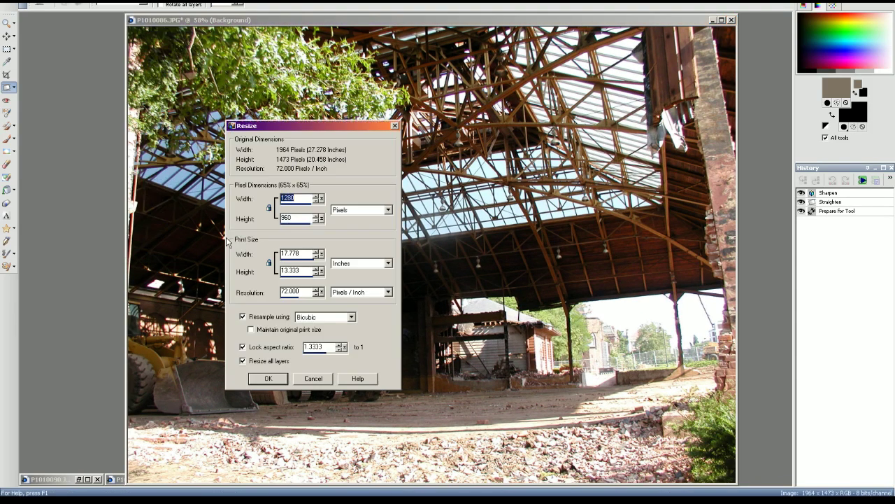
{"action": "left_click", "coordinate": [268, 378]}
- Save the edited P1010086.JPG as a JPEG named Wes_Alumni-Gym-Demolition-3 and close the photo
{"action": "left_click", "coordinate": [8, 1]}
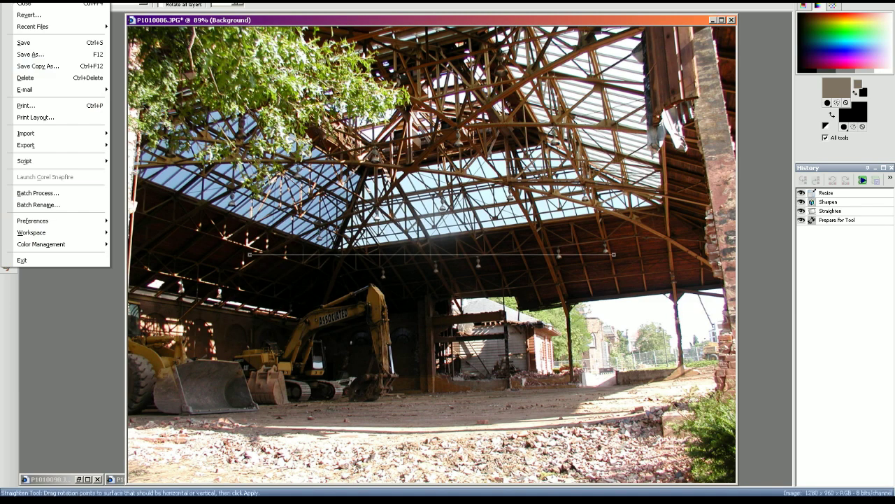
{"action": "left_click", "coordinate": [23, 55]}
{"action": "type", "text": "Wes_Alumni-Gym-Demolition-3"}
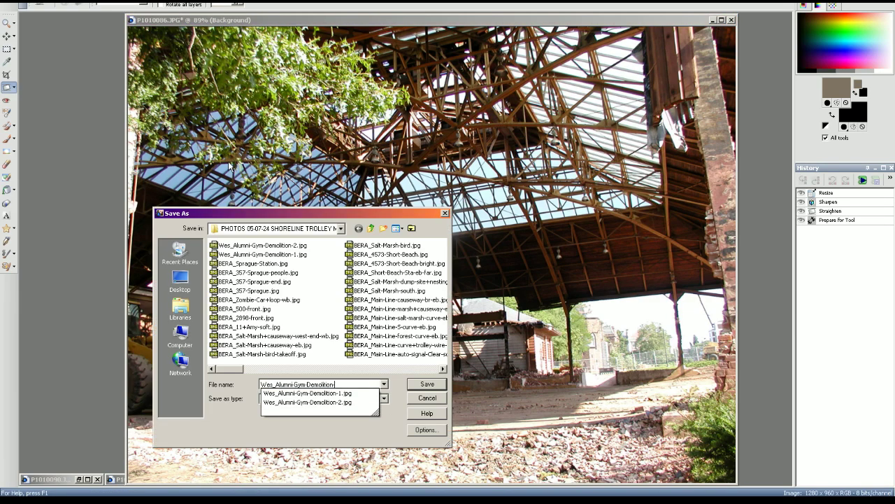
{"action": "key", "text": "Return"}
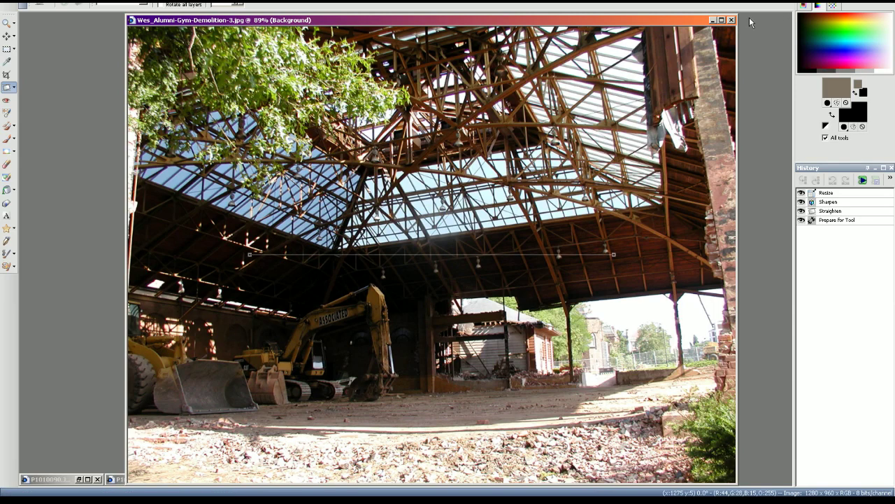
{"action": "left_click", "coordinate": [731, 20]}
- Straighten the minimized portrait photo P1010087.JPG with the leveling line and sharpen it
{"action": "left_click", "coordinate": [335, 479]}
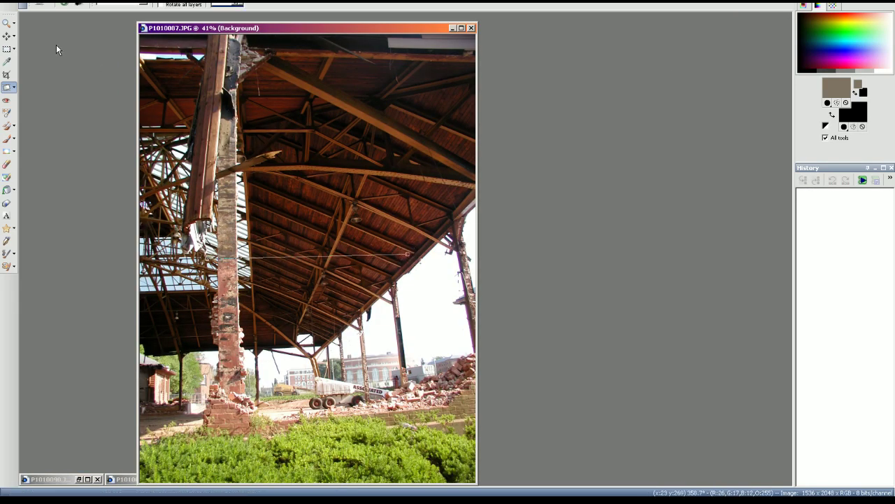
{"action": "left_click", "coordinate": [65, 5]}
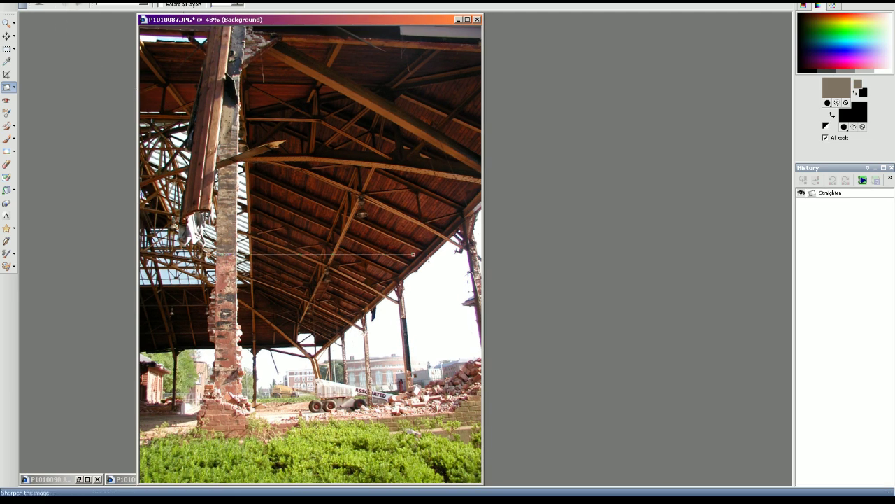
{"action": "left_click", "coordinate": [91, 1]}
- Resize P1010087.JPG to 1000 x 1335 pixels with the aspect ratio locked
{"action": "left_click", "coordinate": [70, 1]}
{"action": "left_click", "coordinate": [81, 19]}
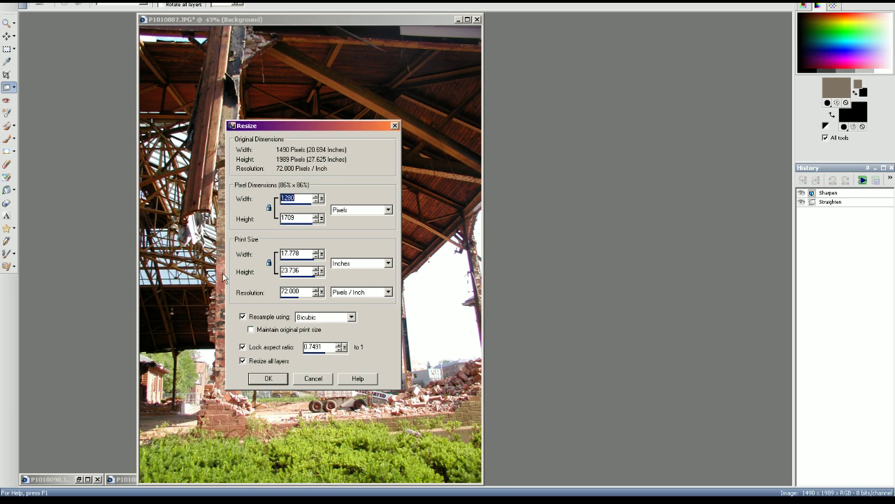
{"action": "type", "text": "1000"}
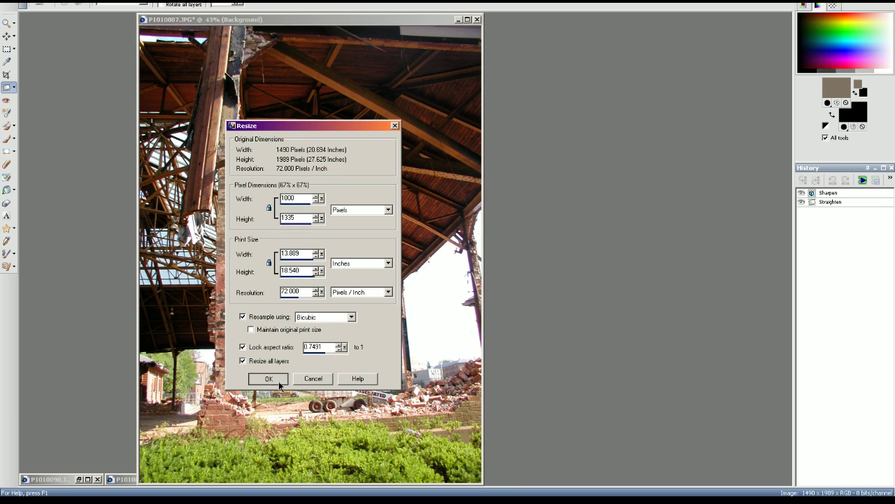
{"action": "left_click", "coordinate": [266, 378]}
- Save the edited P1010087.JPG as a JPEG named Wes_Alumni-Gym-Demolition-4
{"action": "left_click", "coordinate": [10, 1]}
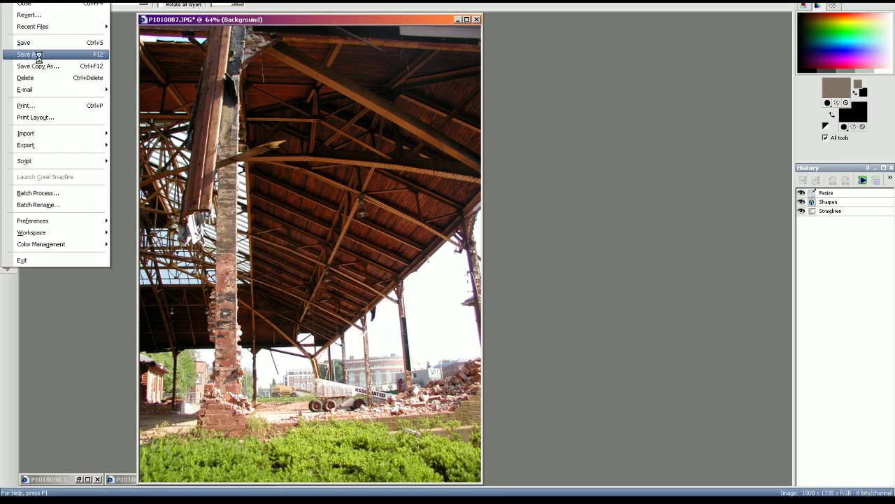
{"action": "left_click", "coordinate": [37, 55]}
{"action": "type", "text": "Wes_Alumni-Gym-Demolition-1"}
{"action": "key", "text": "BackSpace"}
{"action": "type", "text": "3"}
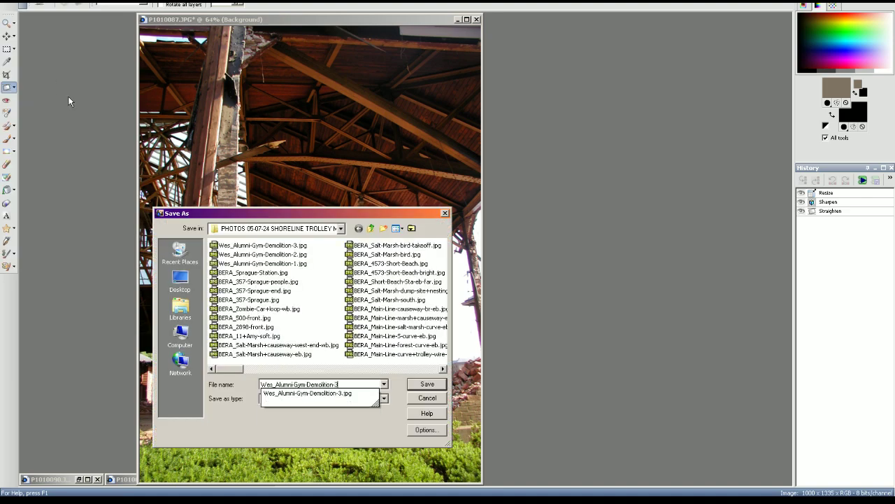
{"action": "key", "text": "BackSpace"}
{"action": "type", "text": "4"}
{"action": "key", "text": "Return"}
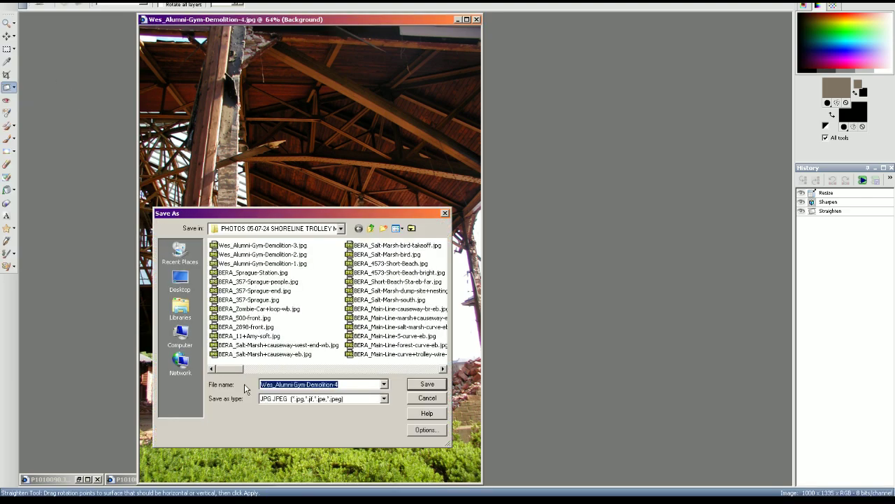
- Check the SHORELINE TROLLEY MUSEUM photo folder for Wes_Alumni-Gym-Demolition-4.jpg, and close that photo in the image editor
{"action": "left_click", "coordinate": [383, 501]}
{"action": "left_click", "coordinate": [350, 500]}
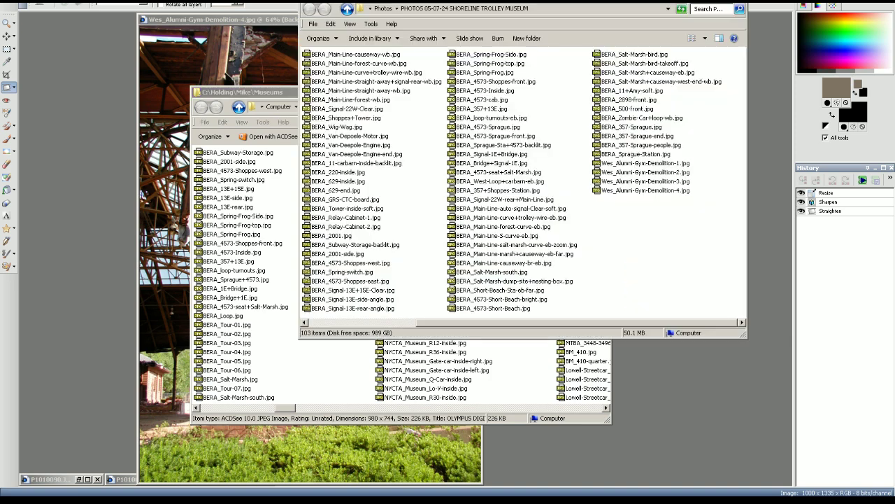
{"action": "left_click", "coordinate": [618, 191]}
{"action": "left_click", "coordinate": [606, 222]}
{"action": "left_click", "coordinate": [335, 500]}
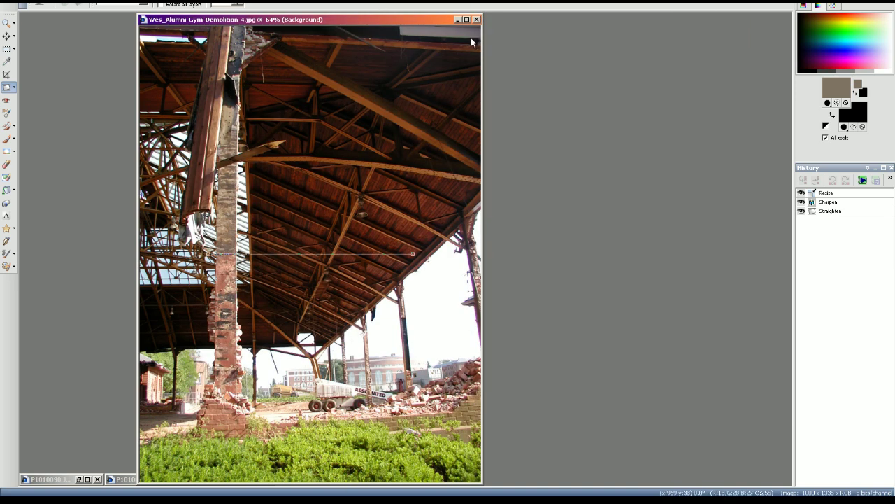
{"action": "left_click", "coordinate": [476, 19]}
- Color-correct and sharpen the minimized P1010088.JPG and resize it to 1280 x 960 pixels
{"action": "left_click", "coordinate": [260, 480]}
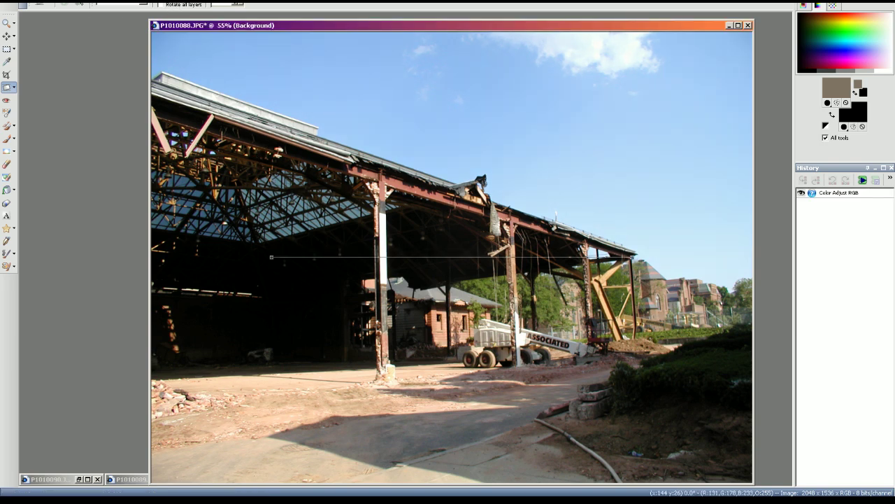
{"action": "left_click", "coordinate": [77, 2]}
{"action": "left_click", "coordinate": [85, 19]}
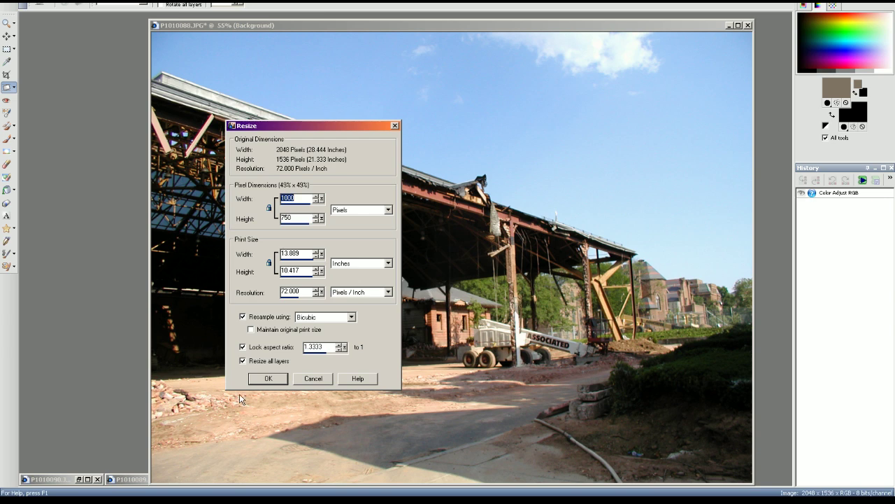
{"action": "left_click", "coordinate": [266, 378]}
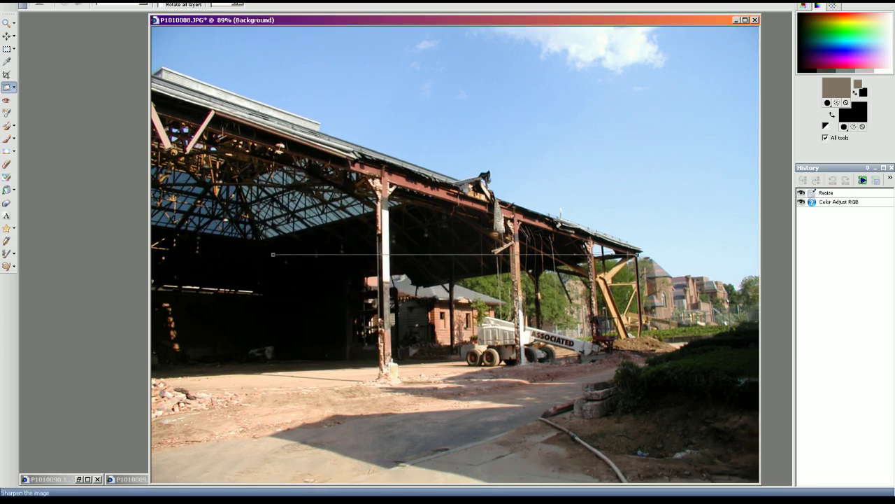
- Save the edited P1010088.JPG as Wes_Alumni-Gym-Demolition-5, reusing the name of the existing Demolition-4 file
{"action": "left_click", "coordinate": [8, 3]}
{"action": "left_click", "coordinate": [25, 54]}
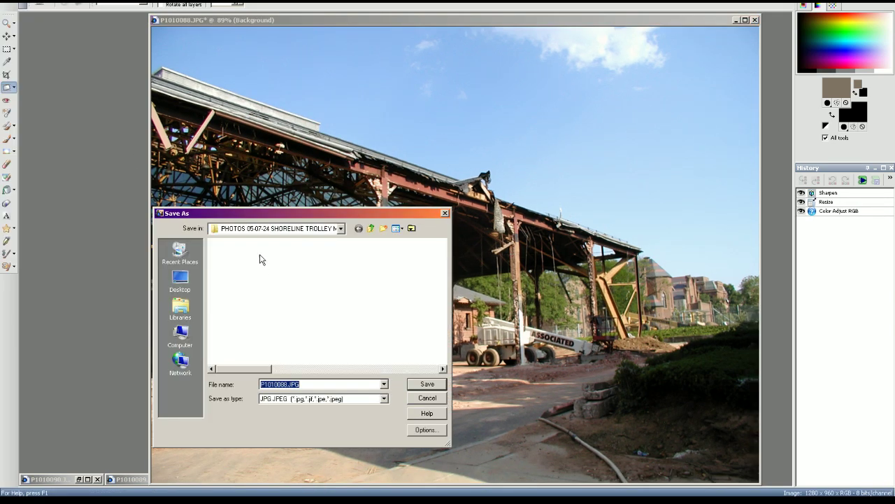
{"action": "left_click", "coordinate": [274, 246]}
{"action": "left_click", "coordinate": [362, 384]}
{"action": "left_click", "coordinate": [362, 384]}
{"action": "key", "text": "BackSpace"}
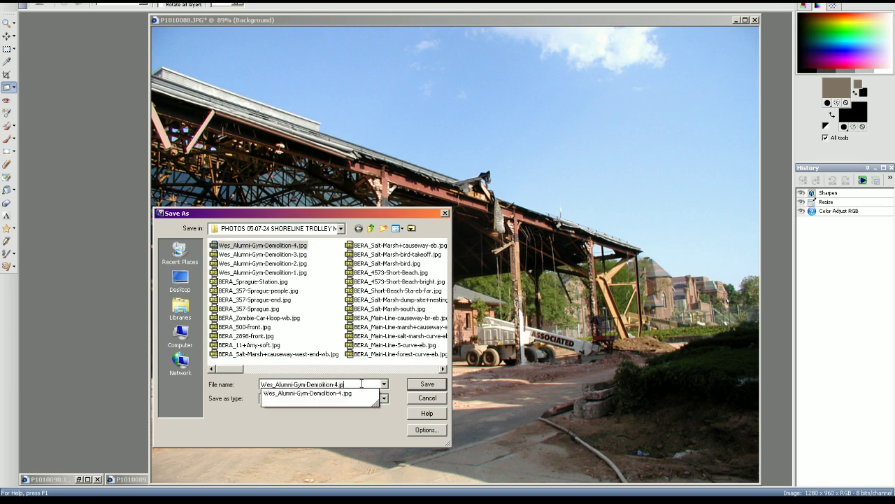
{"action": "key", "text": "BackSpace"}
{"action": "type", "text": "5"}
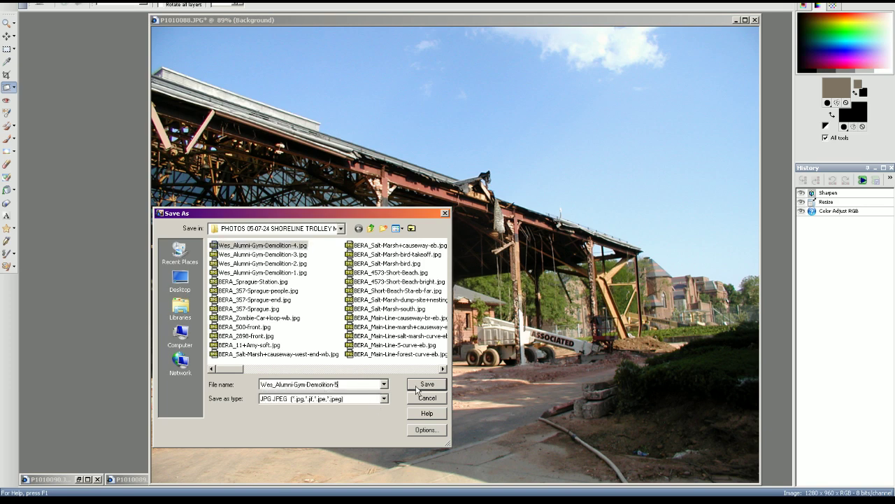
{"action": "left_click", "coordinate": [428, 384]}
- Check the SHORELINE TROLLEY MUSEUM photo folder for Wes_Alumni-Gym-Demolition-5.jpg, and close that photo in the image editor
{"action": "left_click", "coordinate": [490, 263]}
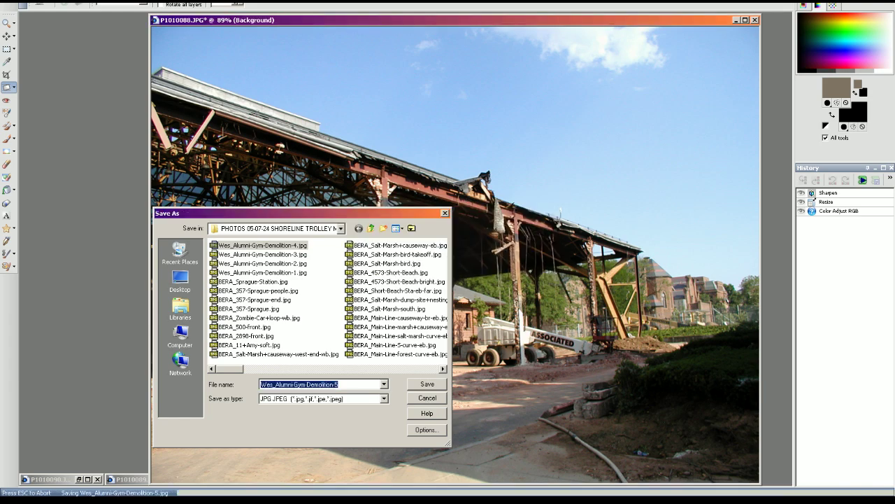
{"action": "left_click", "coordinate": [350, 501]}
{"action": "left_click", "coordinate": [371, 501]}
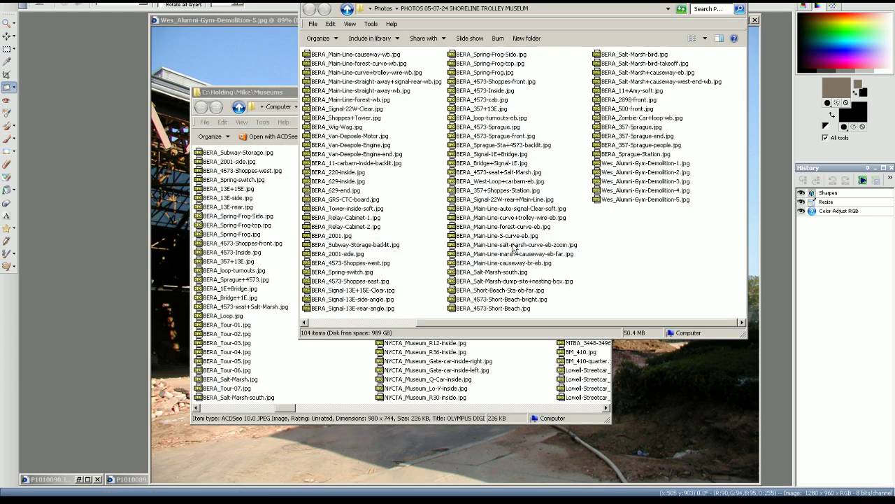
{"action": "left_click", "coordinate": [644, 202]}
{"action": "left_click", "coordinate": [640, 230]}
{"action": "left_click", "coordinate": [512, 2]}
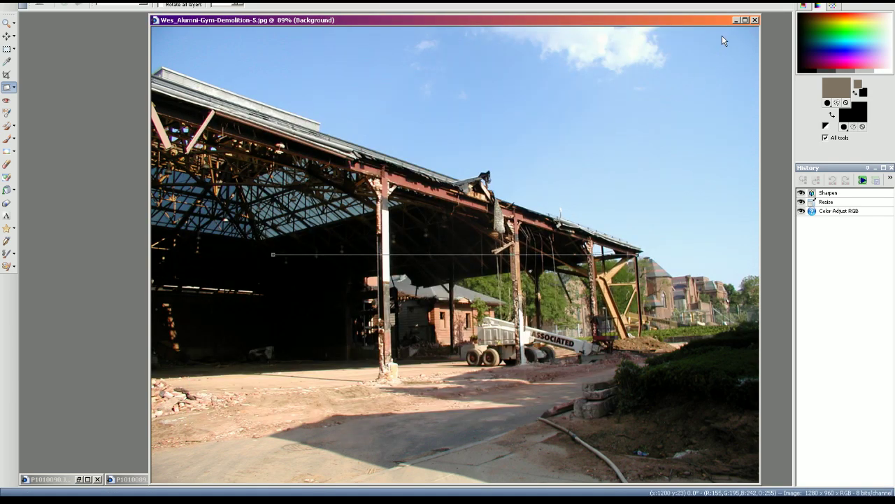
{"action": "left_click", "coordinate": [755, 19]}
- Open the minimized P1010089.JPG and zoom in to 120% on the steel supports above the rubble
{"action": "left_click", "coordinate": [168, 479]}
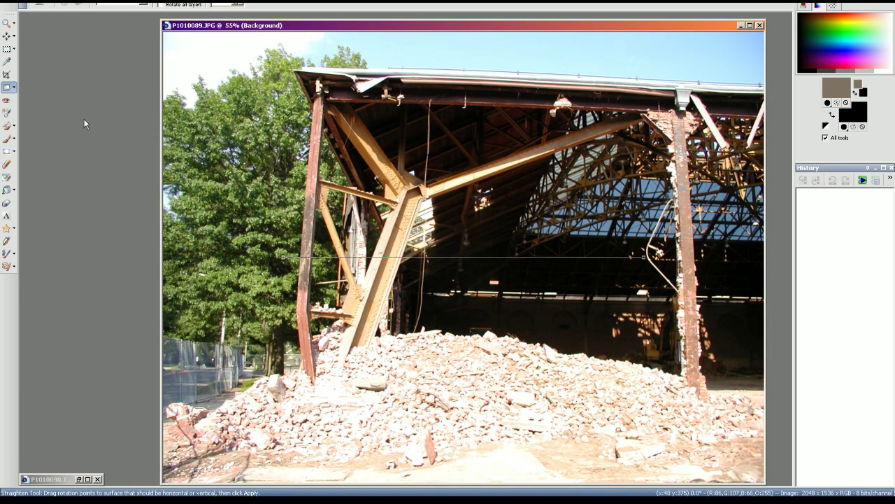
{"action": "left_click", "coordinate": [6, 22]}
{"action": "left_click", "coordinate": [420, 262]}
{"action": "left_click", "coordinate": [420, 261]}
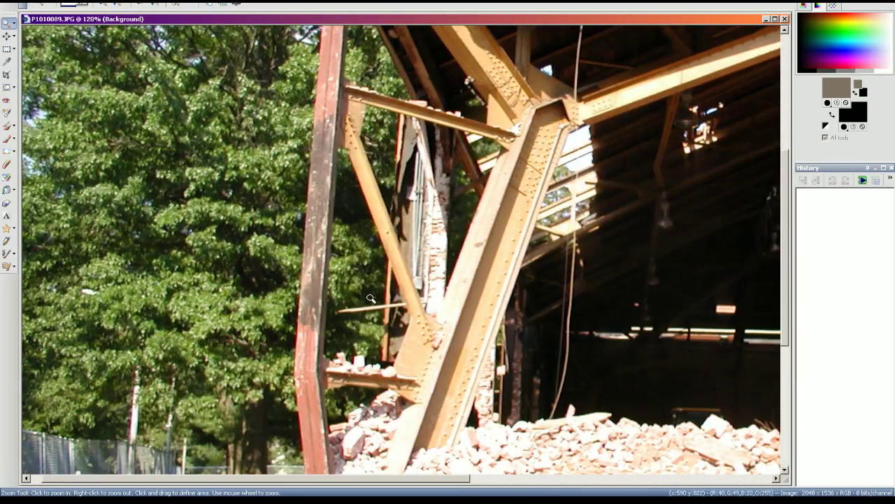
- Resize P1010089.JPG to 1280 x 960 pixels and sharpen it
{"action": "right_click", "coordinate": [490, 199]}
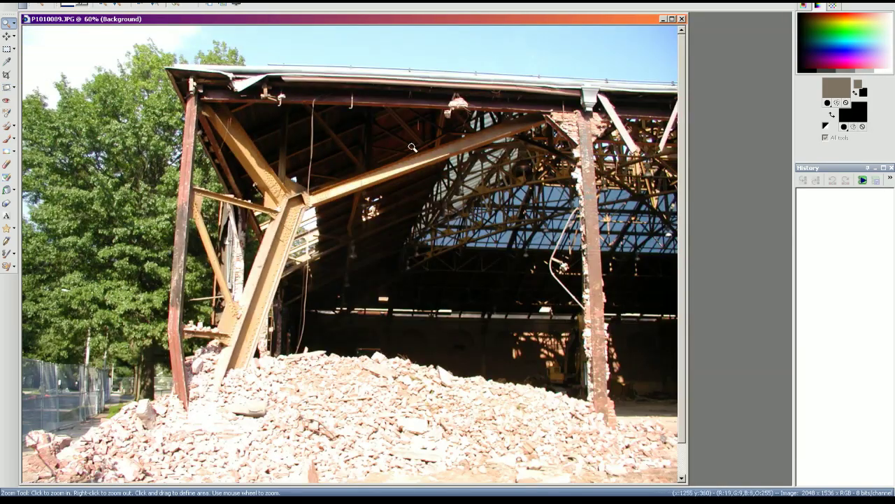
{"action": "right_click", "coordinate": [633, 215]}
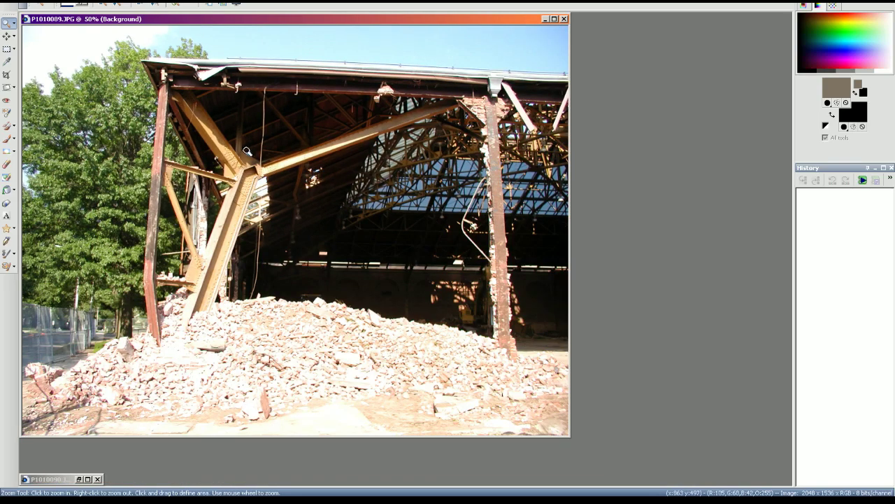
{"action": "left_click", "coordinate": [73, 1]}
{"action": "left_click", "coordinate": [87, 19]}
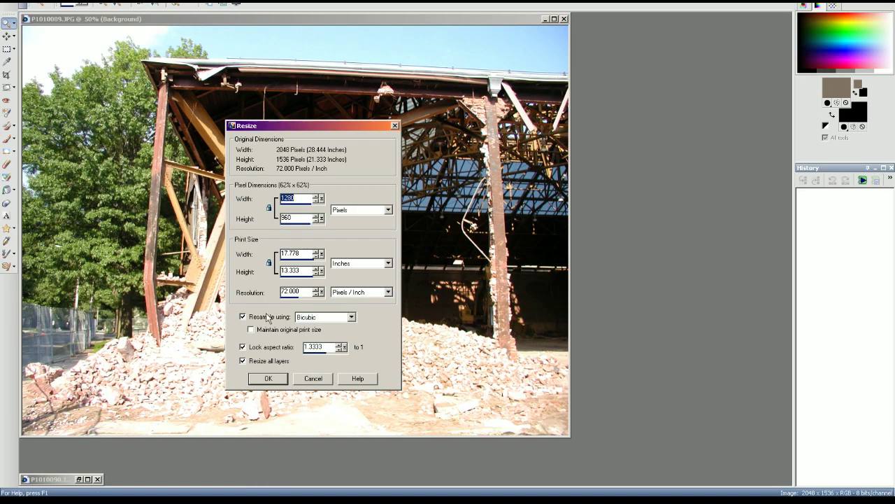
{"action": "left_click", "coordinate": [273, 381]}
{"action": "left_click", "coordinate": [222, 4]}
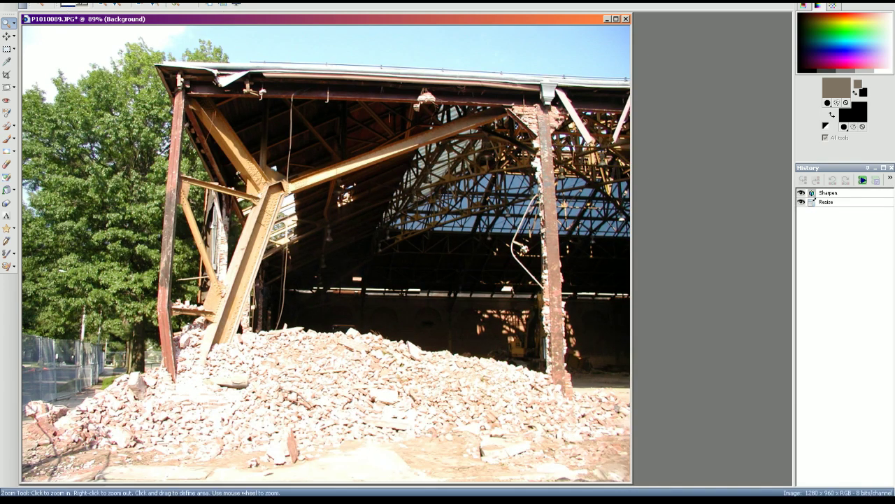
- Save the edited P1010089.JPG as Wes_Alumni-Gym-Demolition-6, reusing the name of the existing Demolition-5 file, and close the photo
{"action": "left_click", "coordinate": [9, 1]}
{"action": "left_click", "coordinate": [28, 54]}
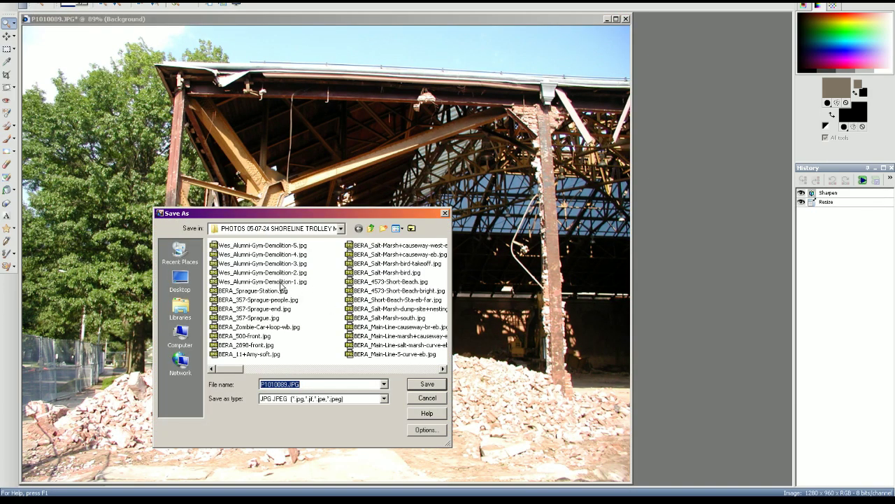
{"action": "left_click", "coordinate": [287, 246]}
{"action": "left_click", "coordinate": [356, 385]}
{"action": "key", "text": "BackSpace"}
{"action": "key", "text": "BackSpace"}
{"action": "key", "text": "BackSpace"}
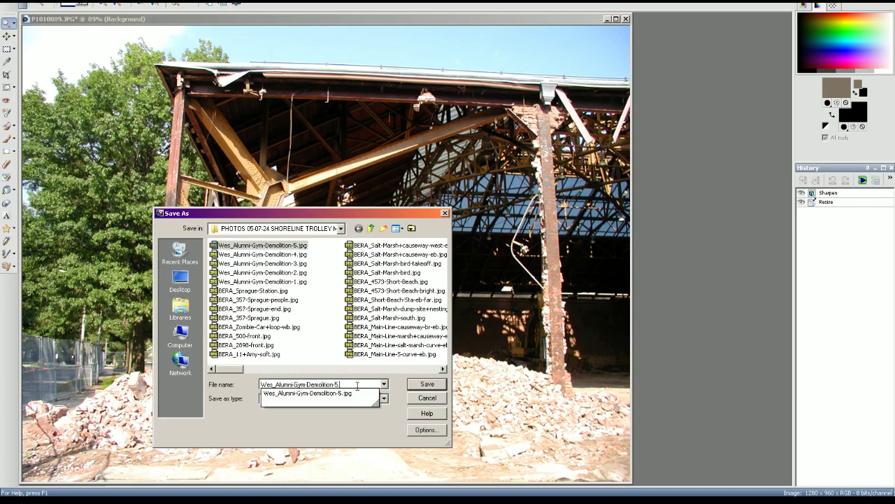
{"action": "key", "text": "BackSpace"}
{"action": "type", "text": "6"}
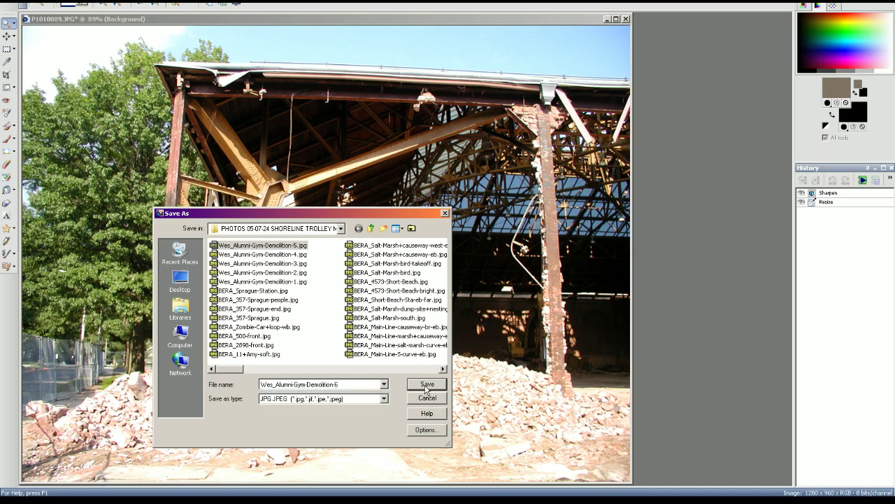
{"action": "left_click", "coordinate": [426, 384]}
{"action": "left_click", "coordinate": [481, 265]}
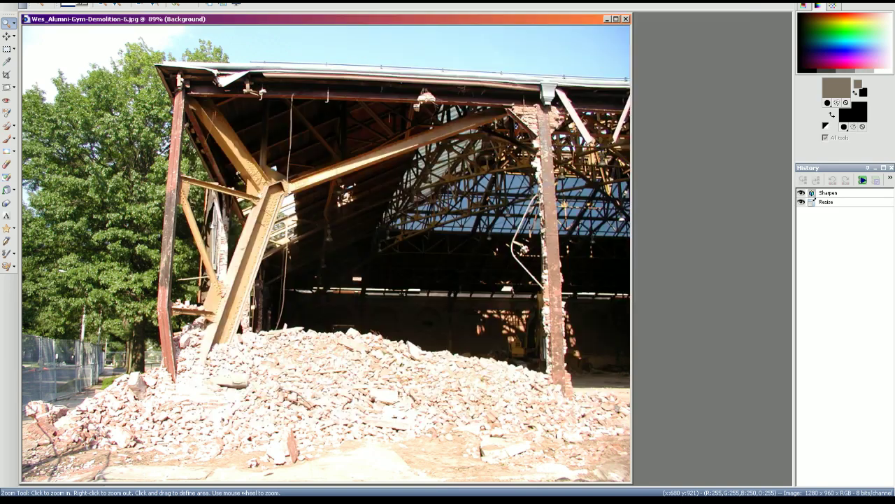
{"action": "left_click", "coordinate": [626, 19]}
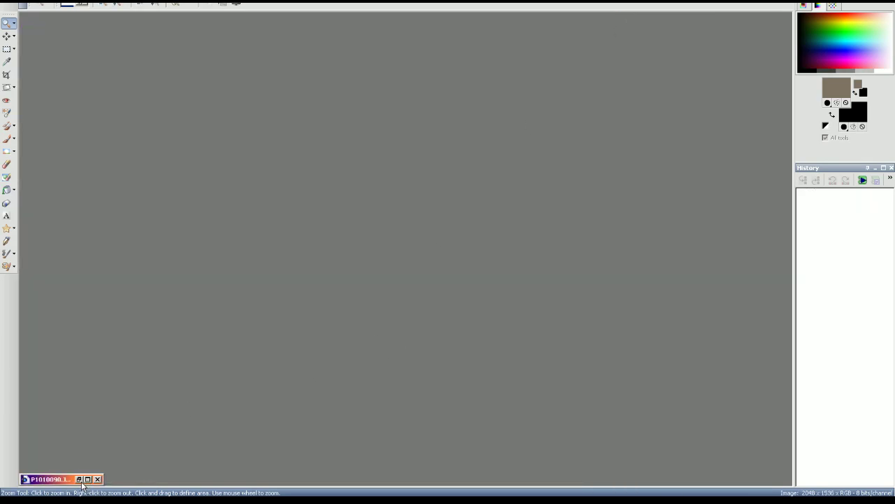
- Open the minimized P1010090.JPG, resize it to 1280 x 960 pixels and sharpen it
{"action": "left_click", "coordinate": [79, 479]}
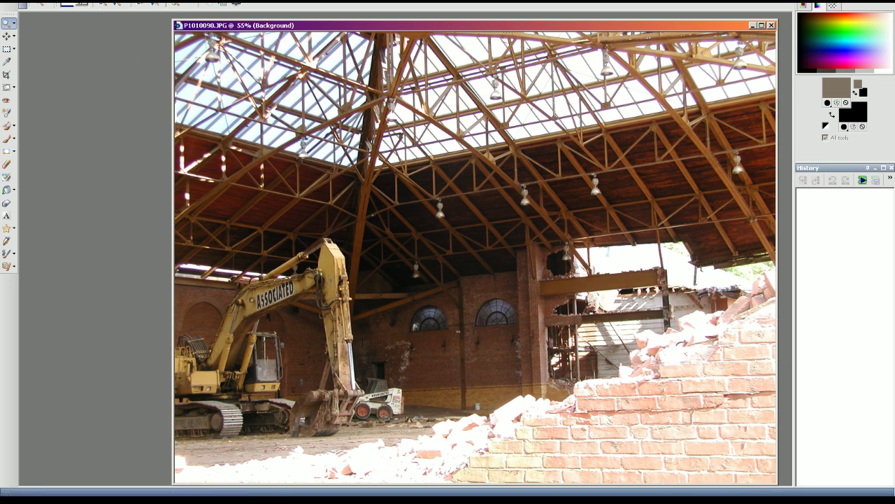
{"action": "left_click", "coordinate": [73, 2]}
{"action": "left_click", "coordinate": [87, 20]}
{"action": "left_click", "coordinate": [268, 378]}
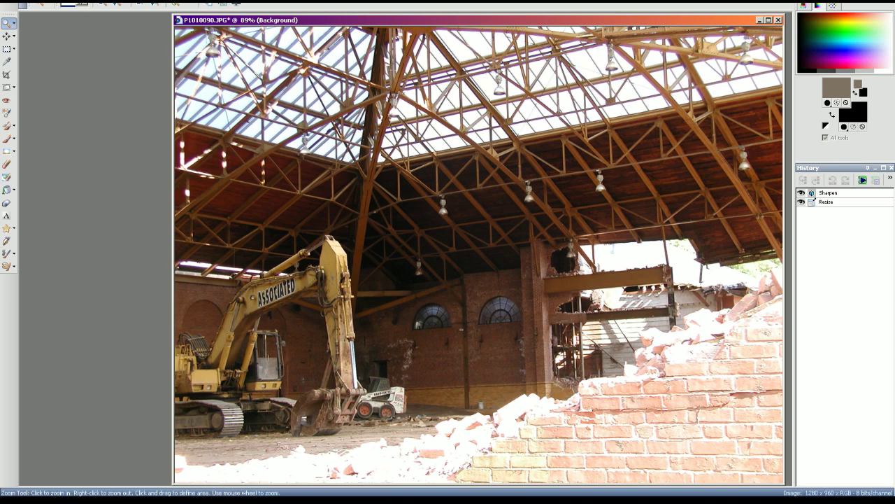
- Save the edited P1010090.JPG as Wes_Alumni-Gym-Demolition-7, reusing the name of the existing Demolition-6 file
{"action": "left_click", "coordinate": [7, 2]}
{"action": "left_click", "coordinate": [28, 55]}
{"action": "left_click", "coordinate": [284, 245]}
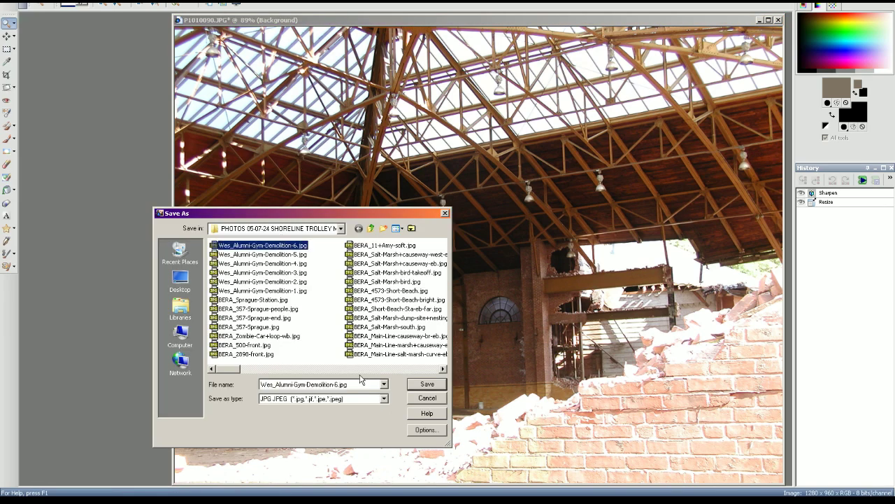
{"action": "left_click", "coordinate": [360, 386]}
{"action": "key", "text": "Delete"}
{"action": "key", "text": "ctrl+z"}
{"action": "left_click", "coordinate": [367, 384]}
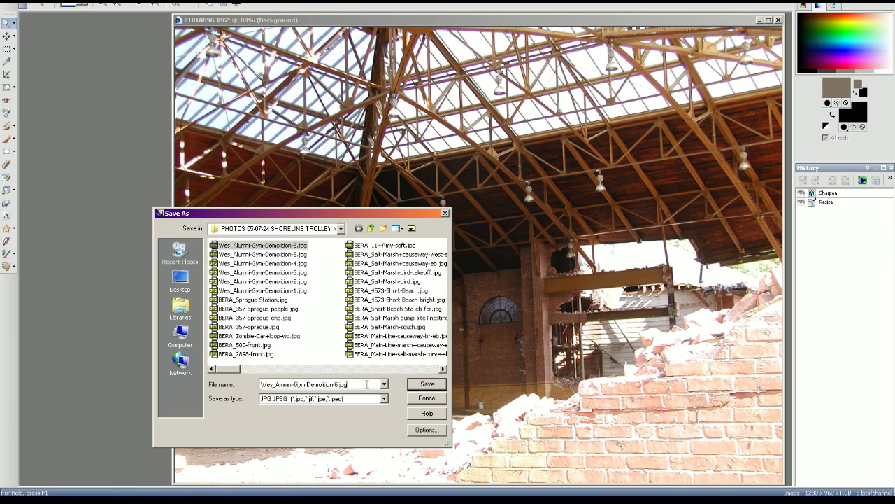
{"action": "key", "text": "BackSpace"}
{"action": "key", "text": "BackSpace"}
{"action": "key", "text": "BackSpace"}
{"action": "type", "text": "7"}
{"action": "left_click", "coordinate": [427, 387]}
{"action": "left_click", "coordinate": [495, 266]}
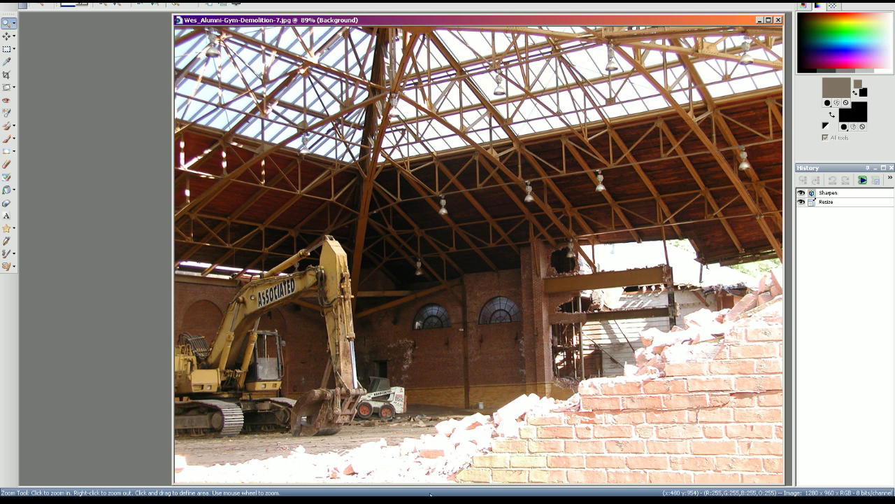
- Check the SHORELINE TROLLEY MUSEUM photo folder for Wes_Alumni-Gym-Demolition-7.jpg, and close that photo in the image editor
{"action": "left_click", "coordinate": [406, 501]}
{"action": "key", "text": "alt+Tab"}
{"action": "left_click", "coordinate": [637, 218]}
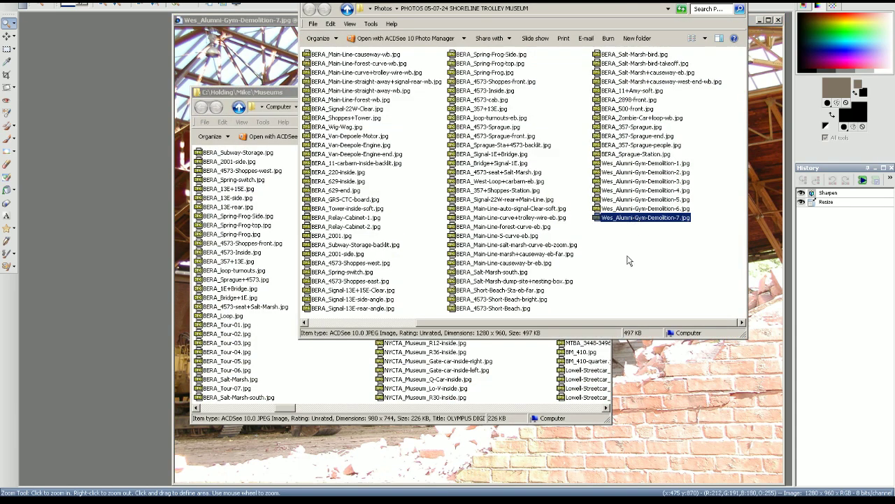
{"action": "left_click", "coordinate": [627, 259]}
{"action": "left_click", "coordinate": [767, 66]}
{"action": "left_click", "coordinate": [778, 20]}
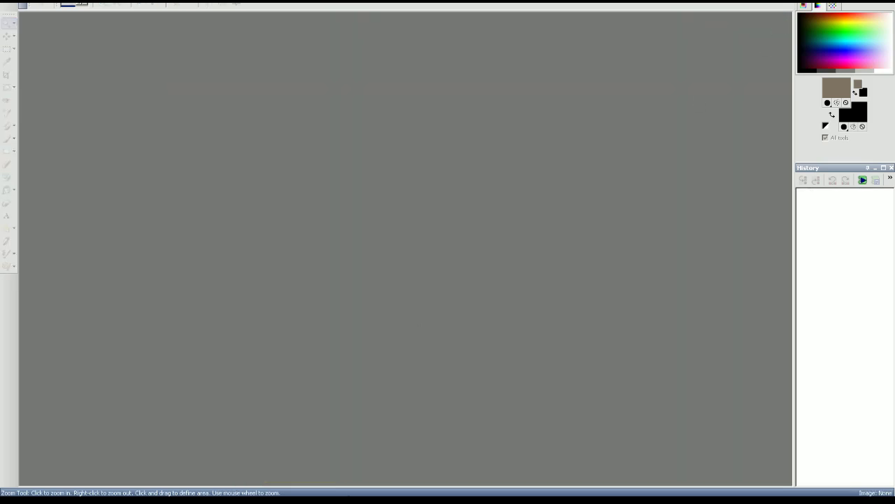
- Sort the files in the SHORELINE TROLLEY MUSEUM photo folder by name
{"action": "key", "text": "alt+Tab"}
{"action": "key", "text": "alt+Tab"}
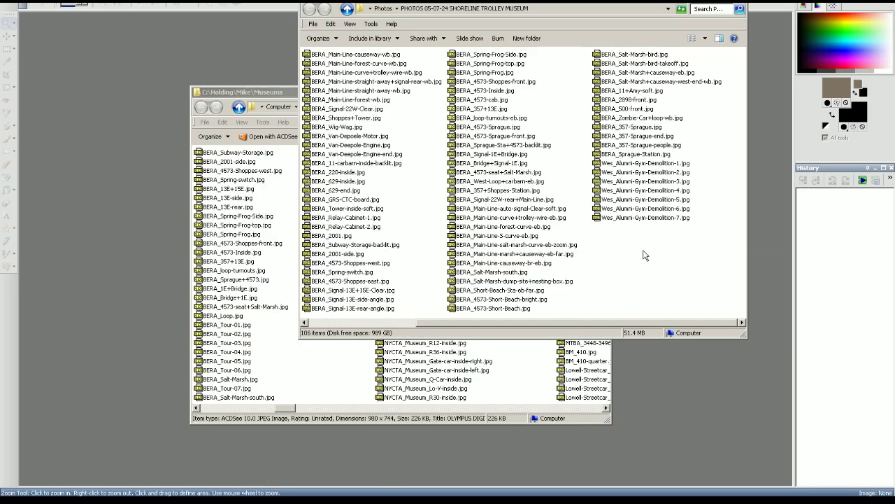
{"action": "right_click", "coordinate": [386, 119]}
{"action": "mouse_move", "coordinate": [406, 138]}
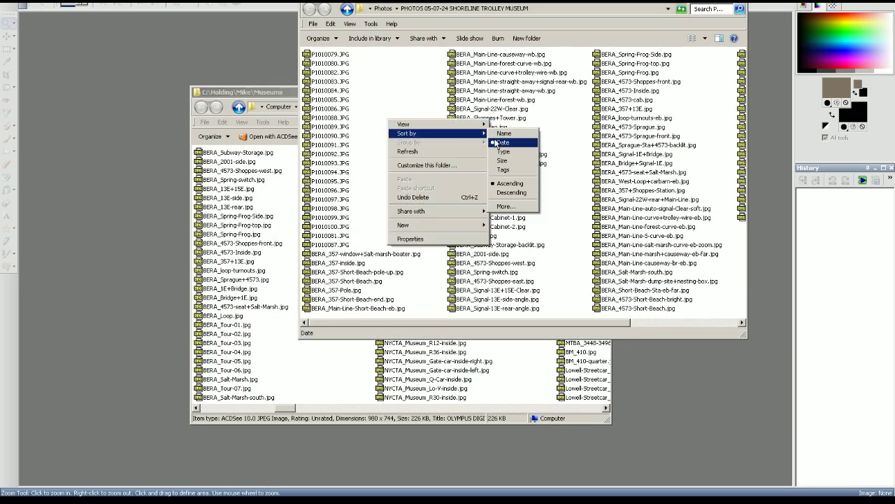
{"action": "left_click", "coordinate": [508, 142]}
{"action": "scroll", "coordinate": [509, 142], "scroll_direction": "down", "scroll_amount": 1}
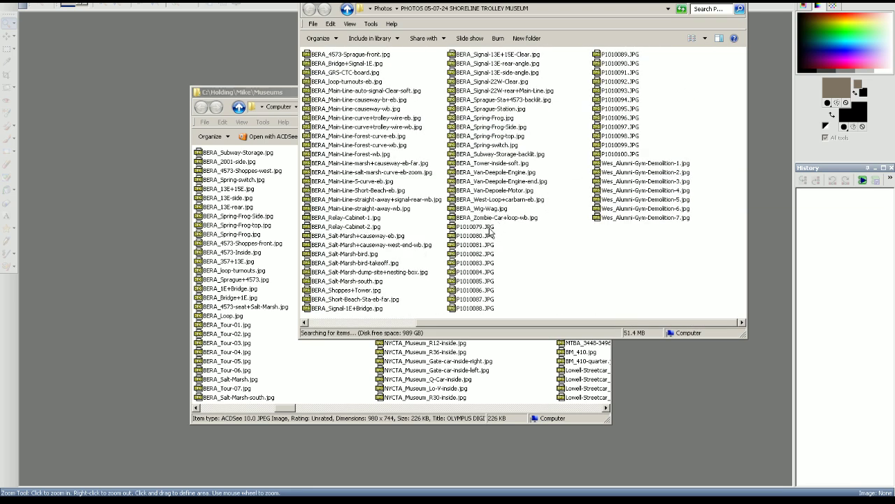
{"action": "right_click", "coordinate": [508, 234]}
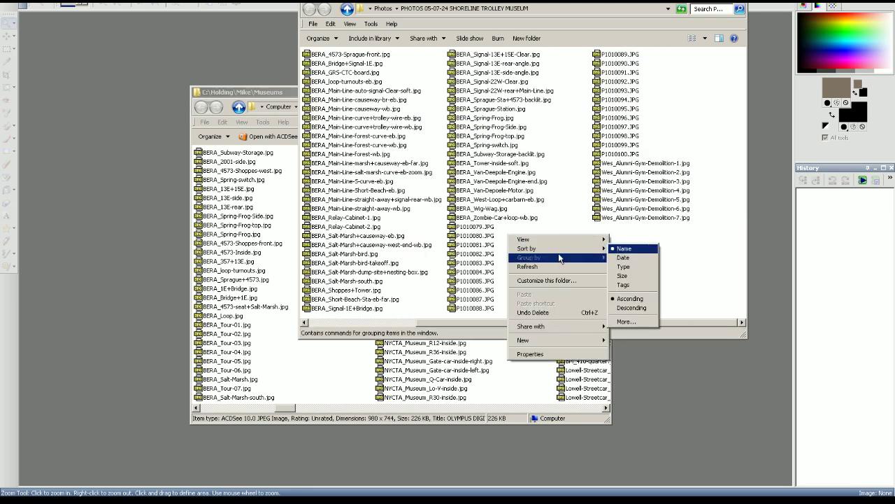
{"action": "left_click", "coordinate": [502, 226]}
- Delete the already processed originals P1010079.JPG through P1010090.JPG from the SHORELINE TROLLEY MUSEUM photo folder
{"action": "left_click", "coordinate": [498, 228]}
{"action": "left_click", "coordinate": [615, 91], "text": "shift"}
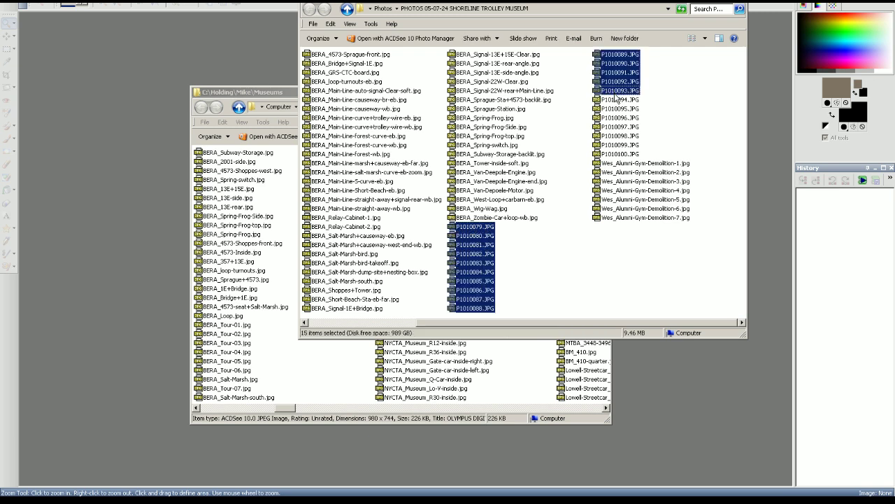
{"action": "left_click", "coordinate": [616, 93], "text": "ctrl"}
{"action": "left_click", "coordinate": [620, 84], "text": "ctrl"}
{"action": "left_click", "coordinate": [623, 76], "text": "ctrl"}
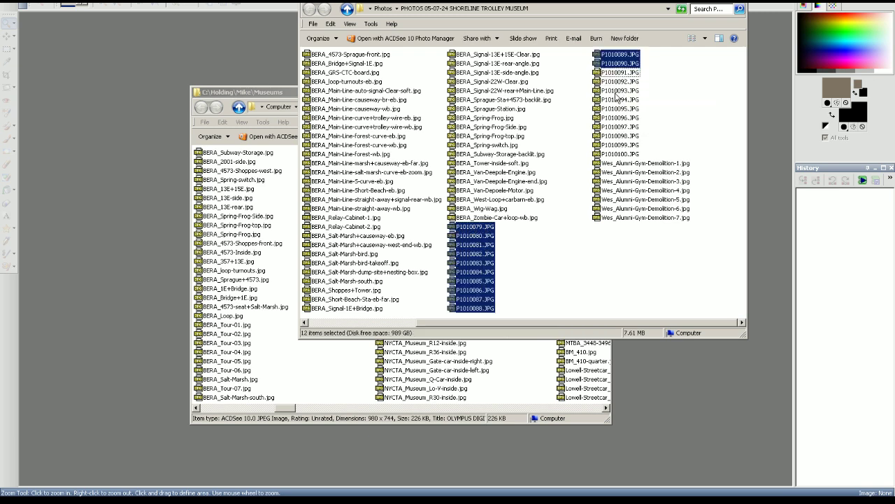
{"action": "key", "text": "Delete"}
{"action": "left_click", "coordinate": [489, 238]}
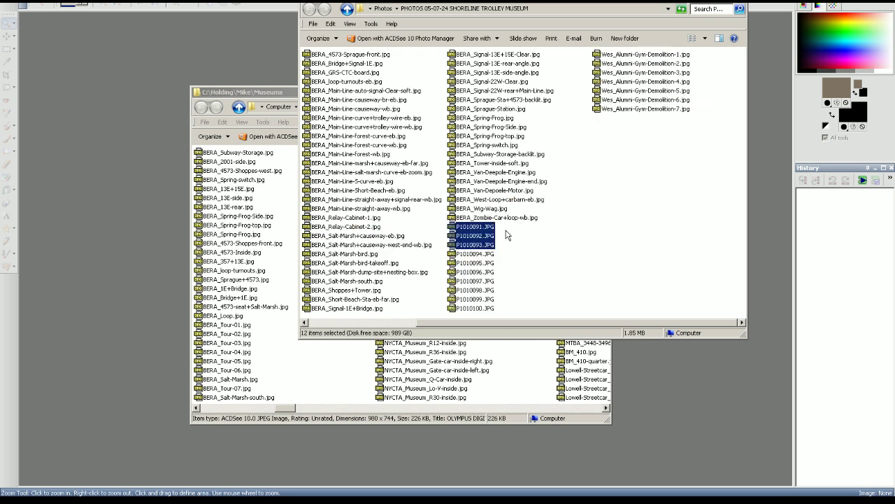
- Open the remaining originals P1010091.JPG through P1010100.JPG in the image editor and minimize all their windows
{"action": "left_click", "coordinate": [506, 230]}
{"action": "left_click_drag", "start_coordinate": [510, 225], "coordinate": [483, 313]}
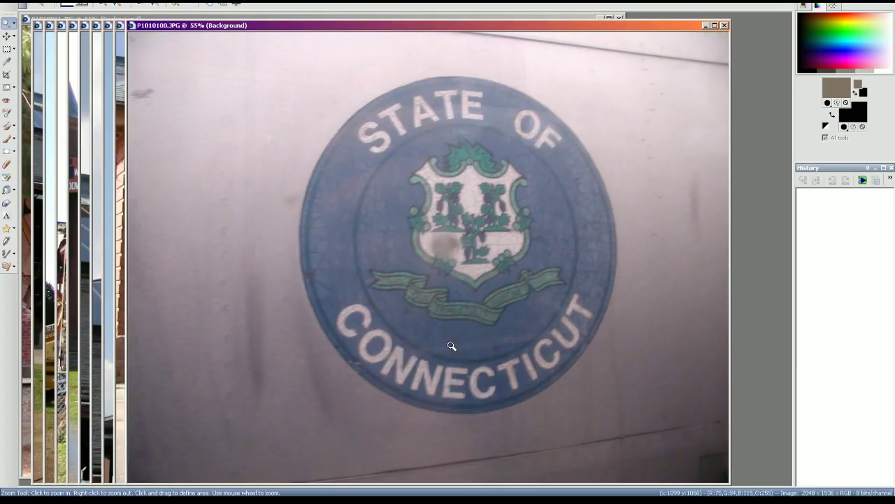
{"action": "left_click", "coordinate": [706, 26]}
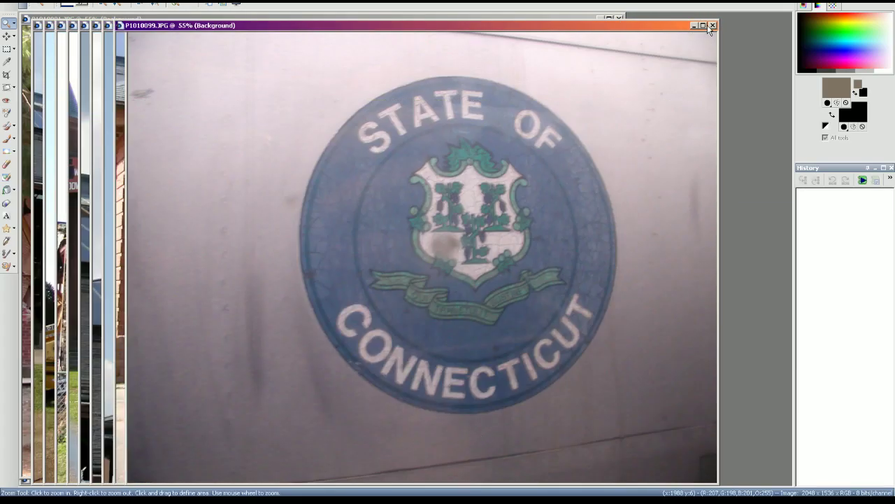
{"action": "left_click", "coordinate": [693, 26]}
{"action": "left_click", "coordinate": [681, 26]}
{"action": "left_click", "coordinate": [669, 26]}
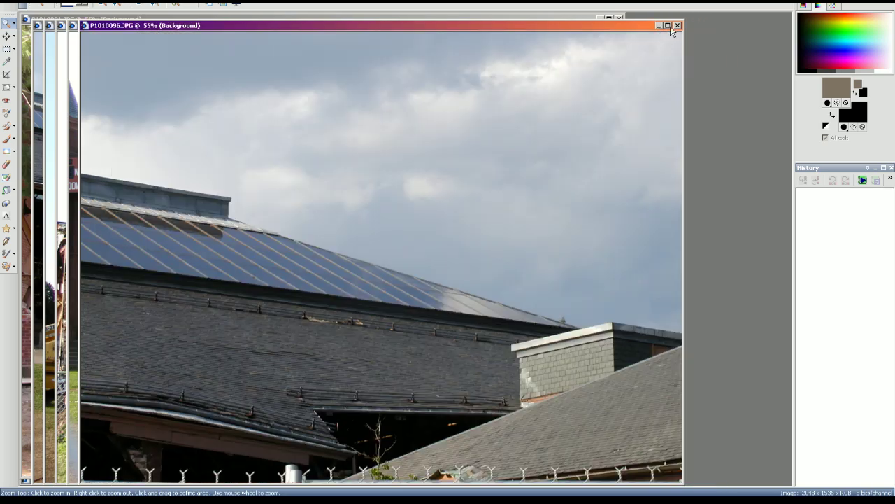
{"action": "left_click", "coordinate": [658, 26]}
{"action": "left_click", "coordinate": [646, 26]}
{"action": "left_click", "coordinate": [633, 26]}
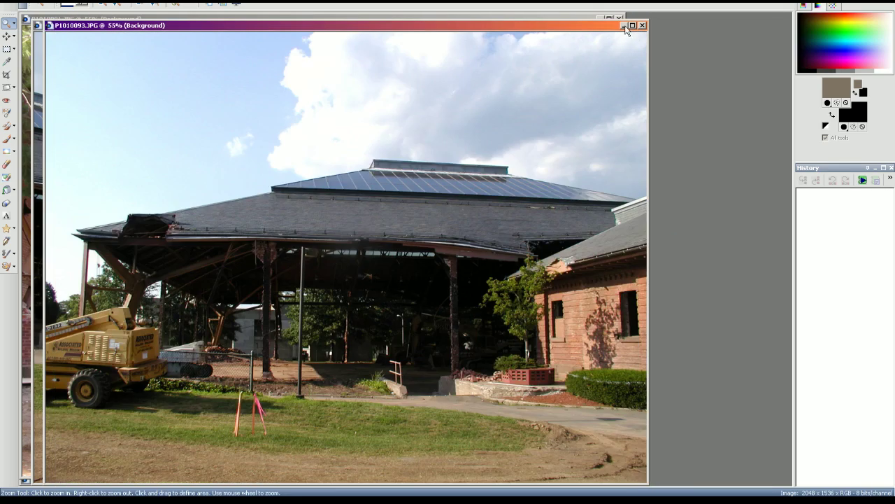
{"action": "left_click", "coordinate": [622, 26]}
{"action": "left_click", "coordinate": [611, 25]}
{"action": "left_click", "coordinate": [600, 19]}
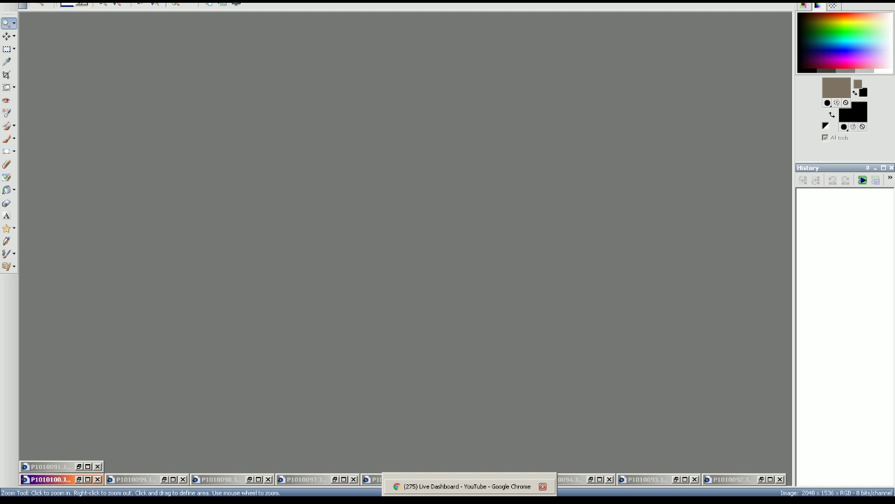
- Check the live chat on the YouTube Live Dashboard in Chrome and return to the image editor
{"action": "left_click", "coordinate": [466, 486]}
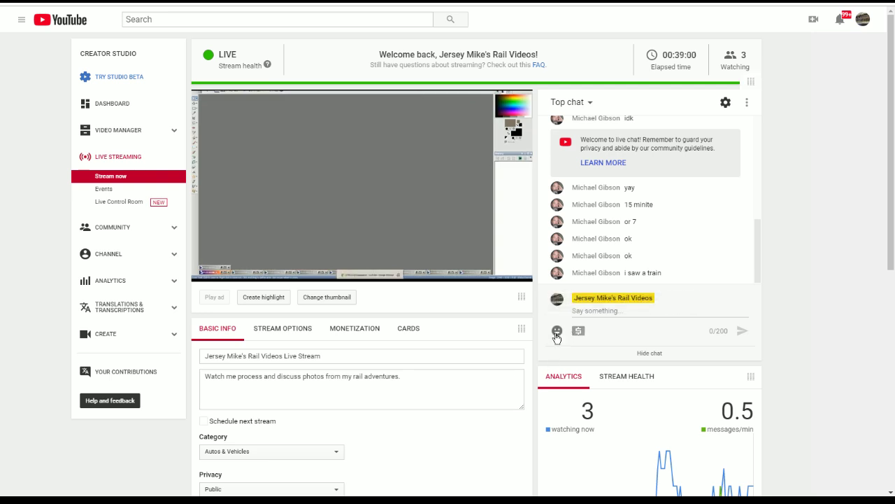
{"action": "left_click", "coordinate": [828, 2]}
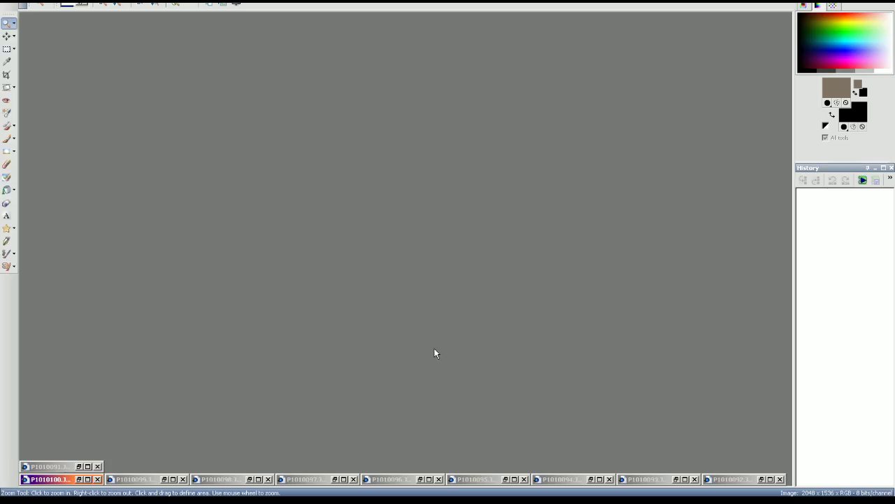
- Restore P1010091.JPG and apply a Hue/Saturation/Lightness adjustment with saturation 10
{"action": "left_click", "coordinate": [79, 466]}
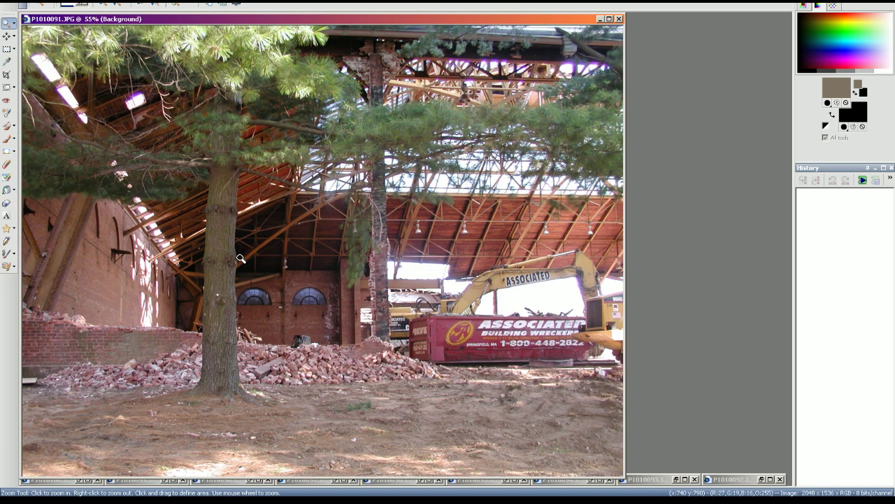
{"action": "left_click", "coordinate": [6, 87]}
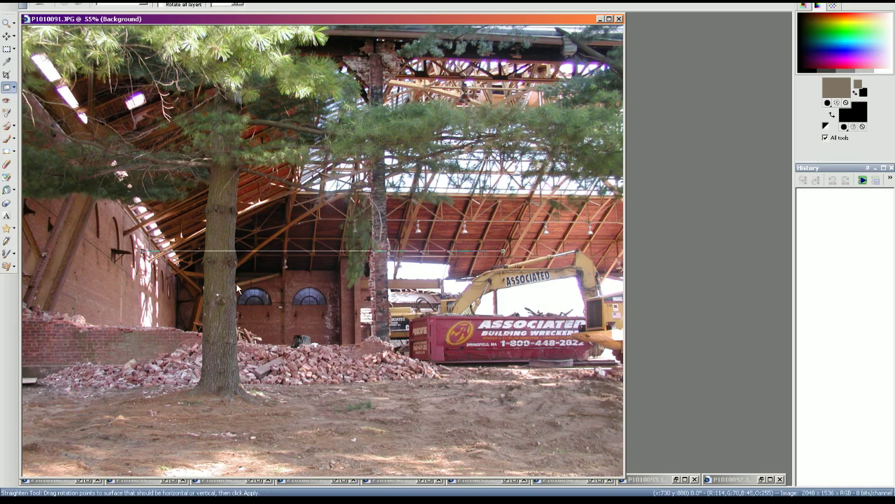
{"action": "key", "text": "shift+h"}
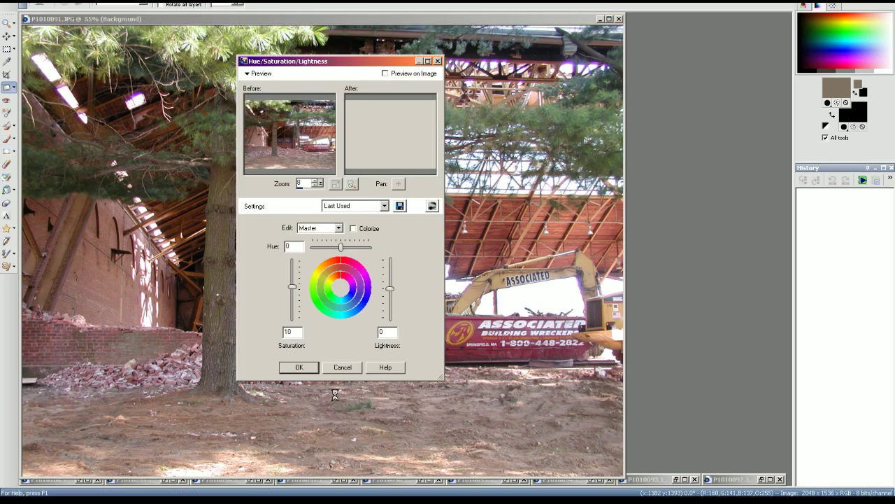
{"action": "left_click", "coordinate": [299, 366]}
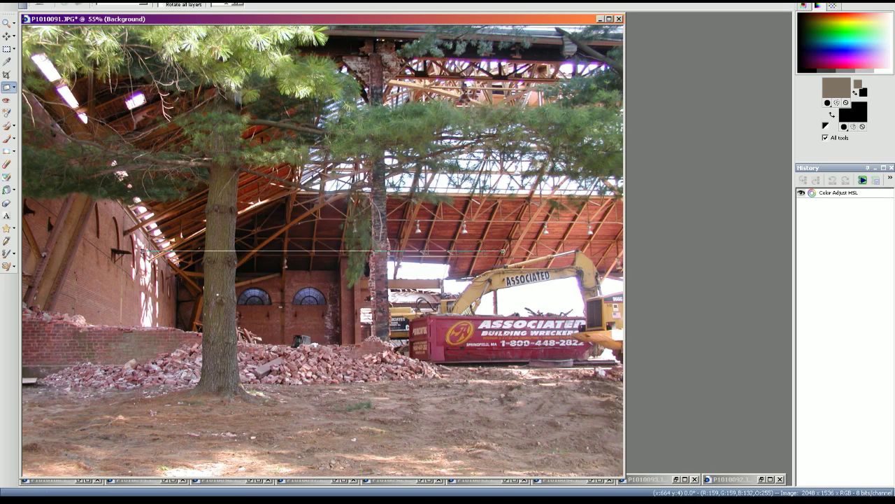
- Sharpen the P1010091.JPG photo and resize it to 1280 × 960 pixels
{"action": "left_click", "coordinate": [189, 4]}
{"action": "left_click", "coordinate": [81, 5]}
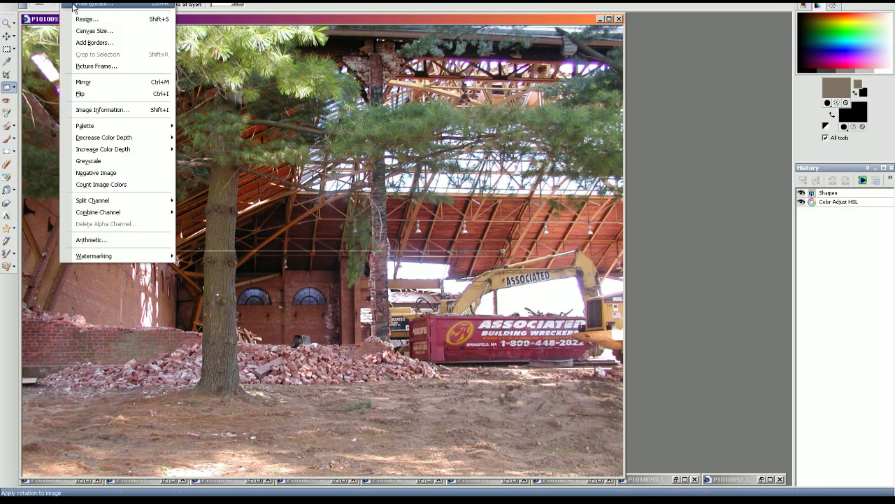
{"action": "left_click", "coordinate": [84, 16]}
{"action": "left_click", "coordinate": [267, 374]}
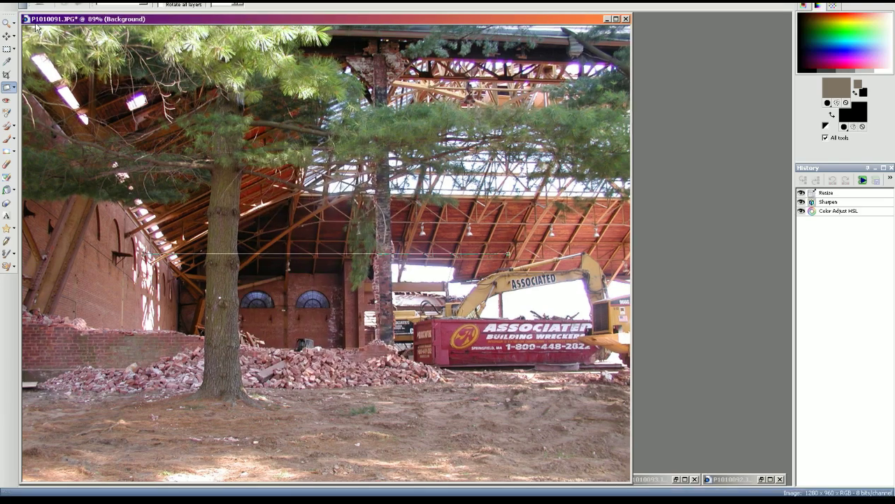
- Save the photo under the new name Wes_Alumni-Gym-Demolition-8.jpg in the SHORELINE TROLLEY MUSEUM folder
{"action": "left_click", "coordinate": [11, 5]}
{"action": "left_click", "coordinate": [35, 56]}
{"action": "left_click", "coordinate": [262, 245]}
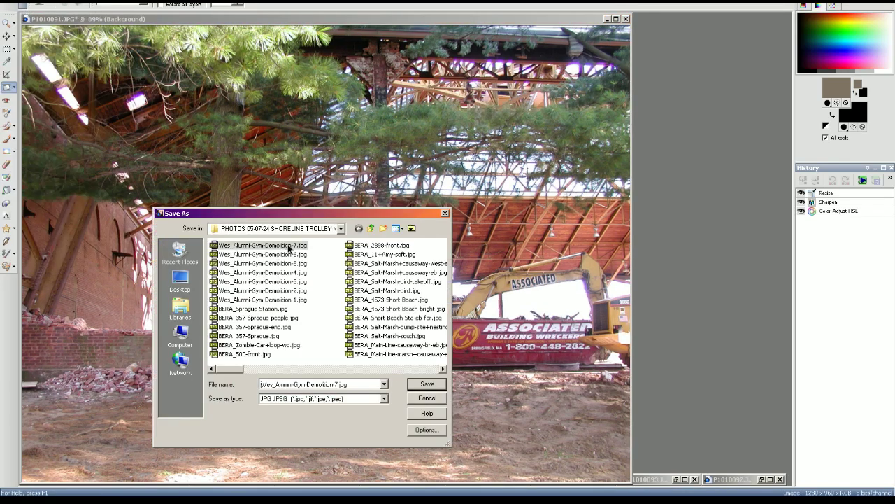
{"action": "left_click", "coordinate": [368, 384]}
{"action": "key", "text": "BackSpace"}
{"action": "key", "text": "BackSpace"}
{"action": "key", "text": "BackSpace"}
{"action": "key", "text": "BackSpace"}
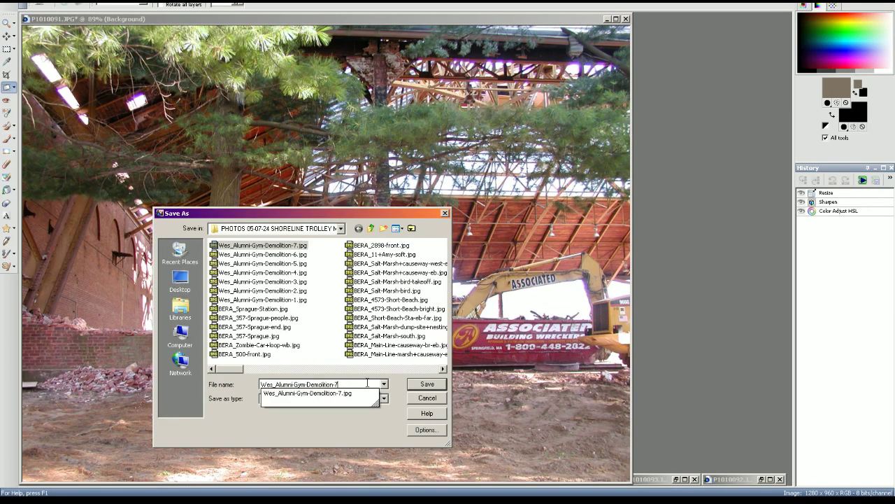
{"action": "key", "text": "BackSpace"}
{"action": "type", "text": "8"}
{"action": "left_click", "coordinate": [422, 386]}
{"action": "left_click", "coordinate": [482, 265]}
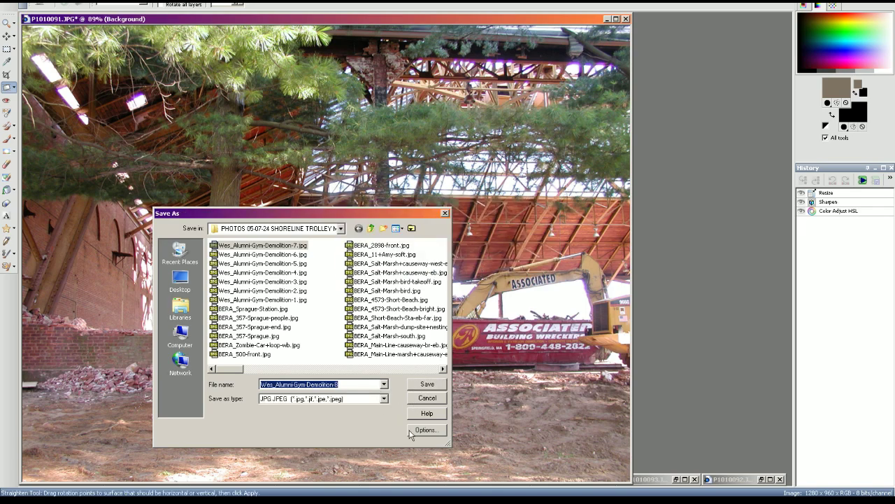
- Check Wes_Alumni-Gym-Demolition-8.jpg in the SHORELINE TROLLEY MUSEUM folder and close the photo in the editor
{"action": "left_click", "coordinate": [610, 167]}
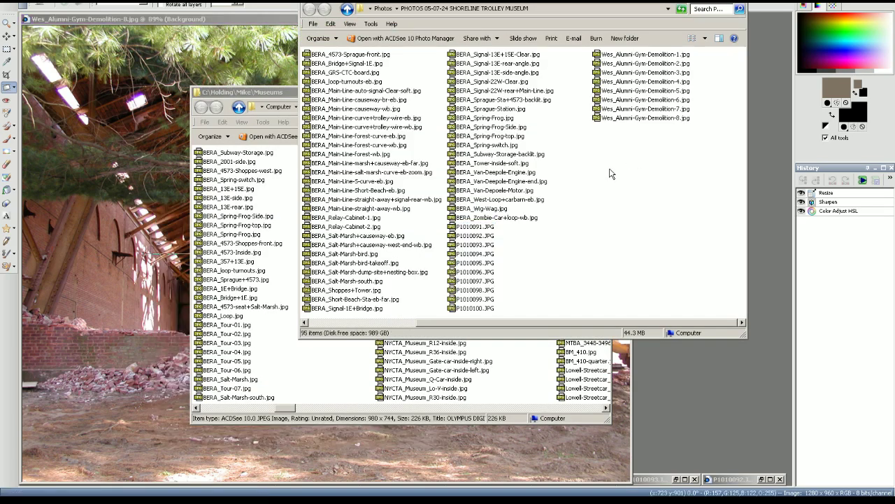
{"action": "left_click", "coordinate": [640, 119]}
{"action": "left_click", "coordinate": [633, 167]}
{"action": "left_click", "coordinate": [629, 2]}
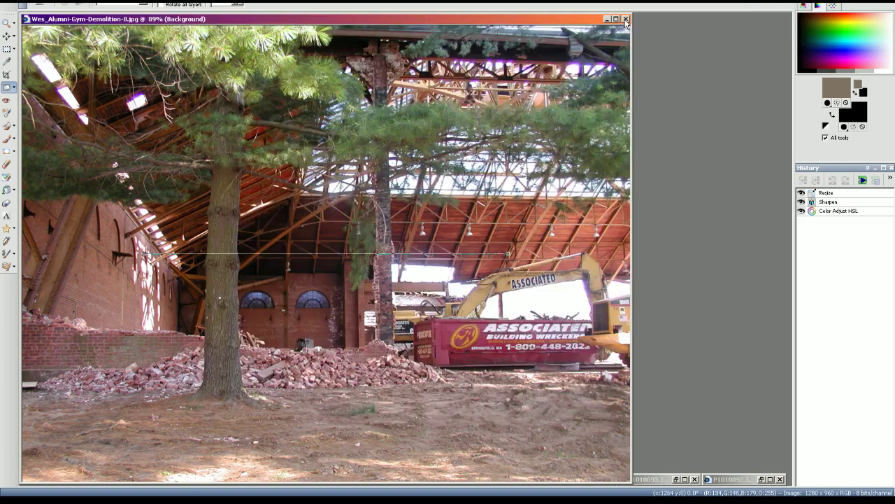
{"action": "left_click", "coordinate": [625, 19]}
- Restore P1010092.JPG, straighten it by about 0.9° and apply the Highlight/Midtone/Shadow adjustment
{"action": "left_click", "coordinate": [761, 479]}
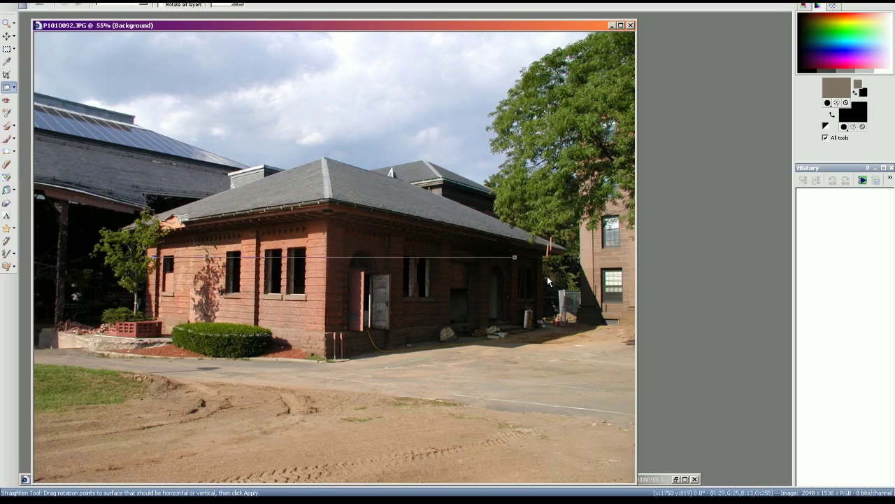
{"action": "left_click_drag", "start_coordinate": [514, 257], "coordinate": [515, 263]}
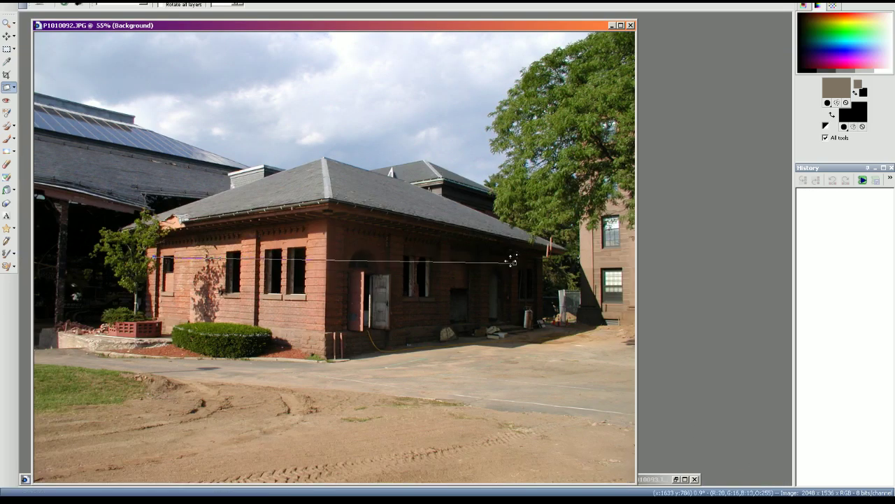
{"action": "left_click", "coordinate": [64, 5]}
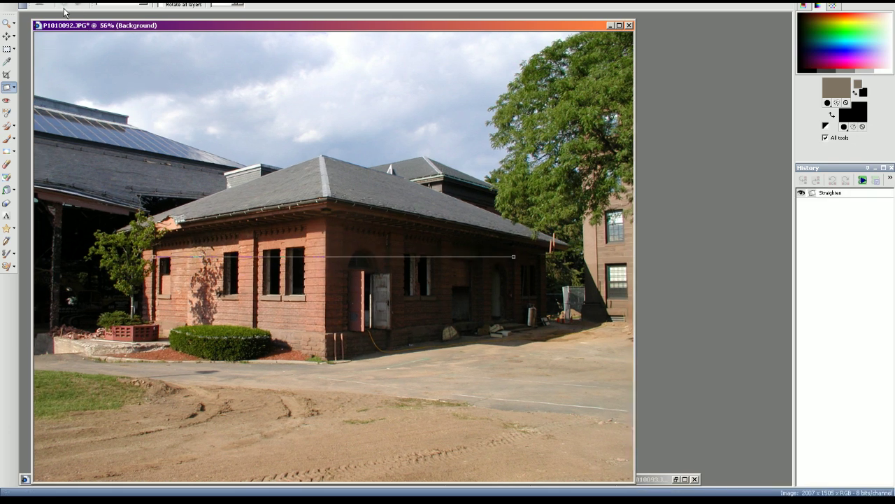
{"action": "key", "text": "ctrl+y"}
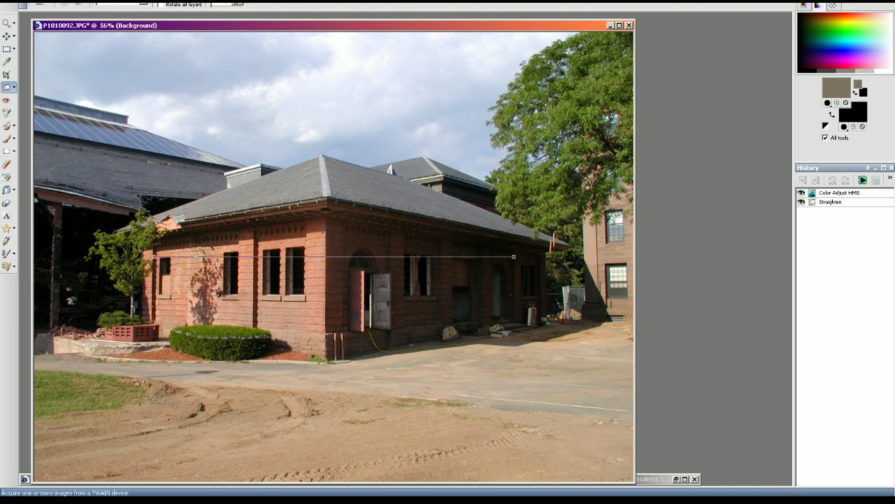
- Resize the brick building photo P1010092.JPG to 1280 × 960 pixels and sharpen it
{"action": "left_click", "coordinate": [69, 2]}
{"action": "left_click", "coordinate": [90, 19]}
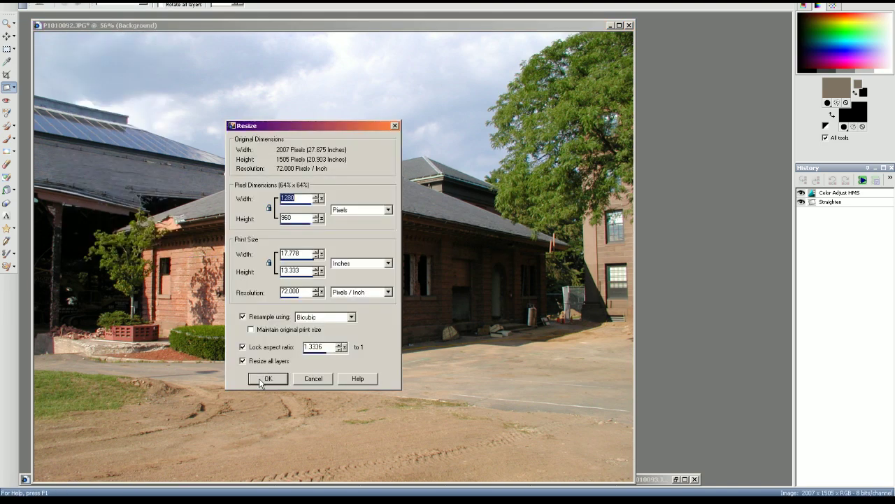
{"action": "left_click", "coordinate": [266, 379]}
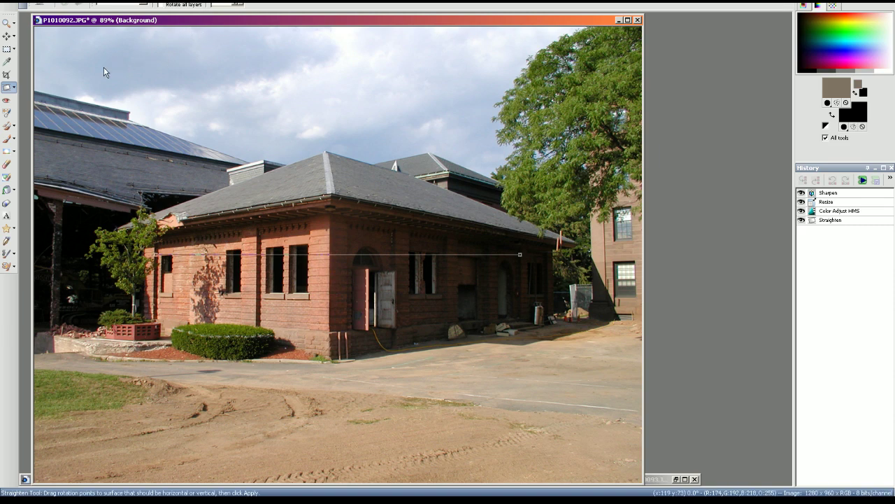
- Save the brick building photo under the new name Wes_Alumni-Gym-Demolition-service-building.jpg in the same folder
{"action": "left_click", "coordinate": [7, 2]}
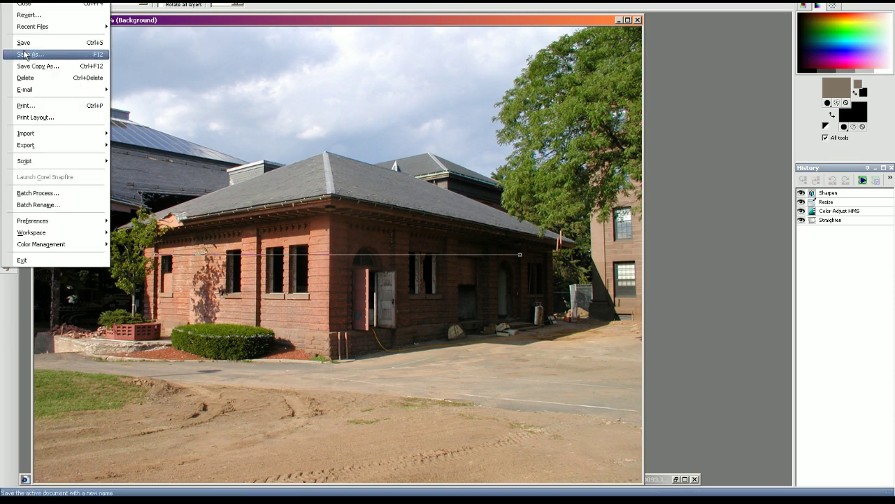
{"action": "left_click", "coordinate": [29, 54]}
{"action": "left_click", "coordinate": [282, 246]}
{"action": "left_click", "coordinate": [350, 384]}
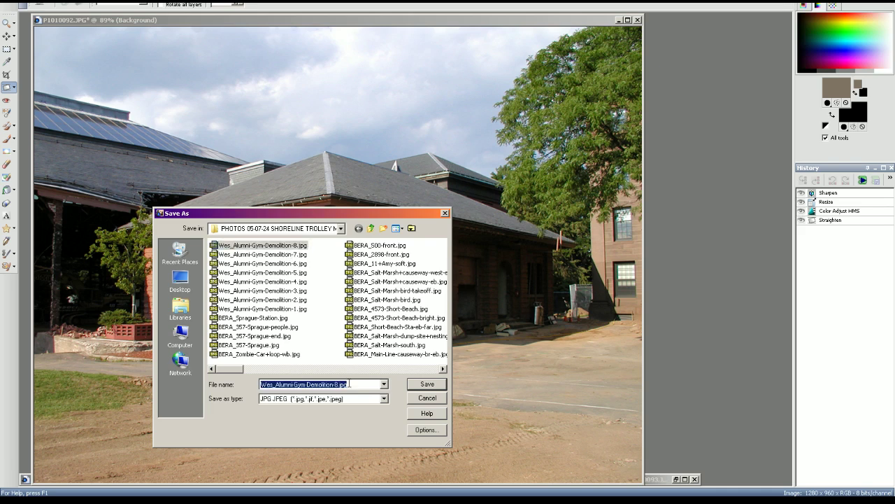
{"action": "left_click_drag", "start_coordinate": [338, 384], "coordinate": [368, 393]}
{"action": "key", "text": "BackSpace"}
{"action": "type", "text": "9"}
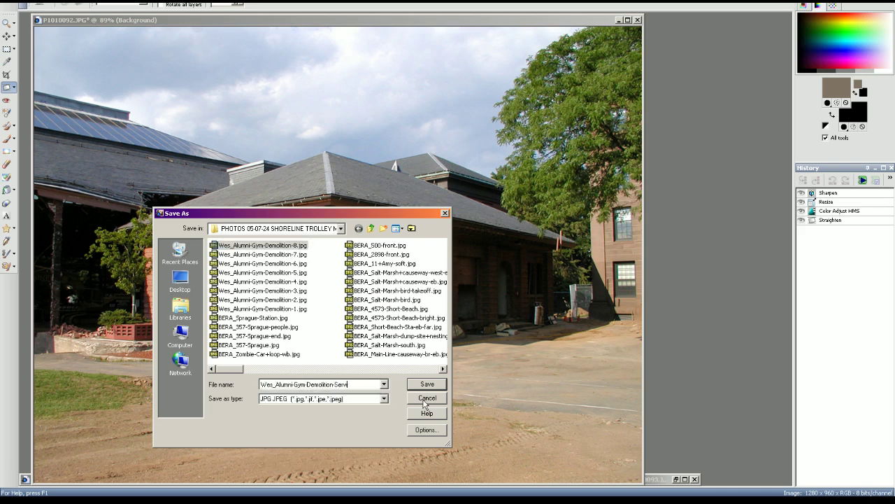
{"action": "key", "text": "BackSpace"}
{"action": "type", "text": "s"}
{"action": "key", "text": "Return"}
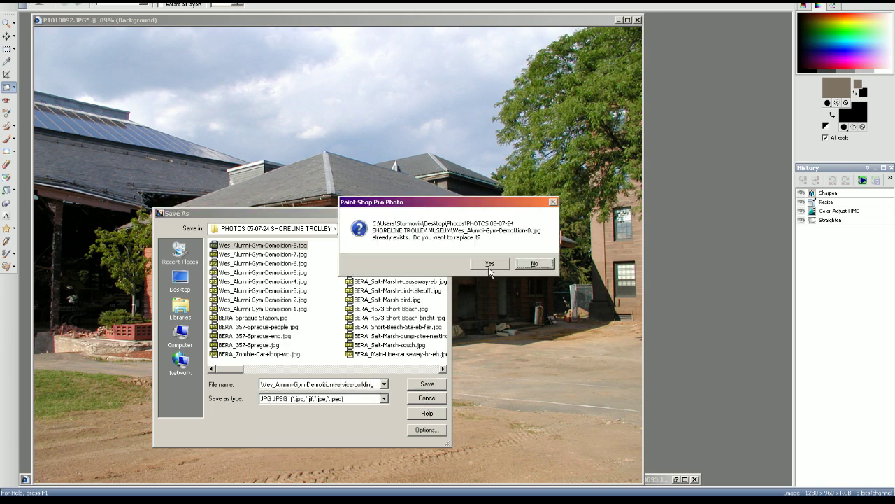
{"action": "left_click", "coordinate": [490, 269]}
- Check the live chat on the YouTube Live Dashboard in Chrome and return to the image editor
{"action": "key", "text": "alt+Tab"}
{"action": "key", "text": "alt+Tab"}
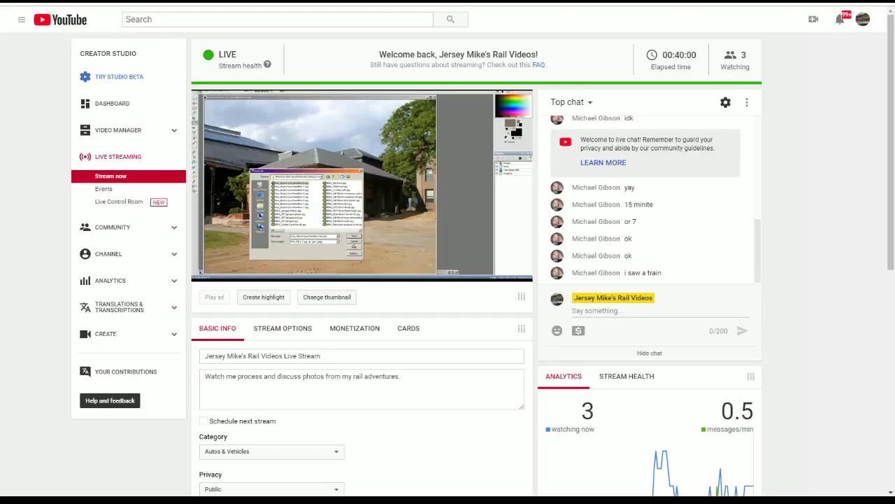
{"action": "left_click", "coordinate": [699, 500]}
{"action": "left_click", "coordinate": [706, 499]}
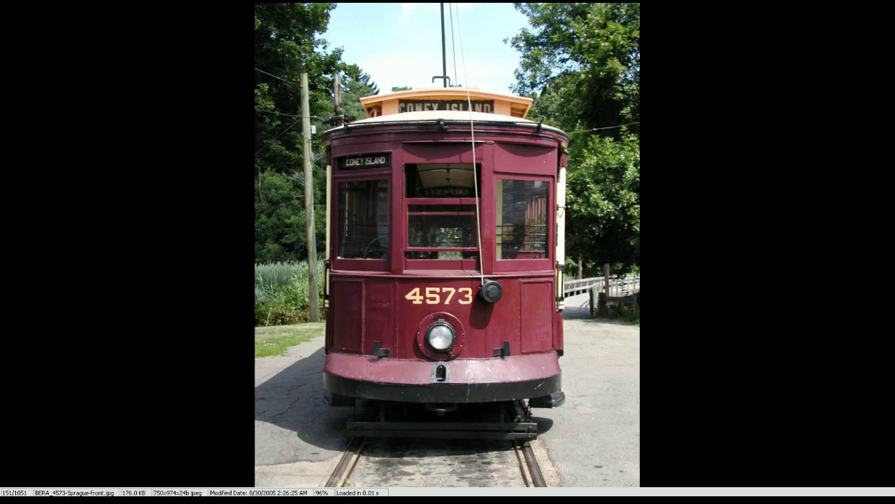
{"action": "right_click", "coordinate": [707, 499]}
{"action": "left_click", "coordinate": [709, 491]}
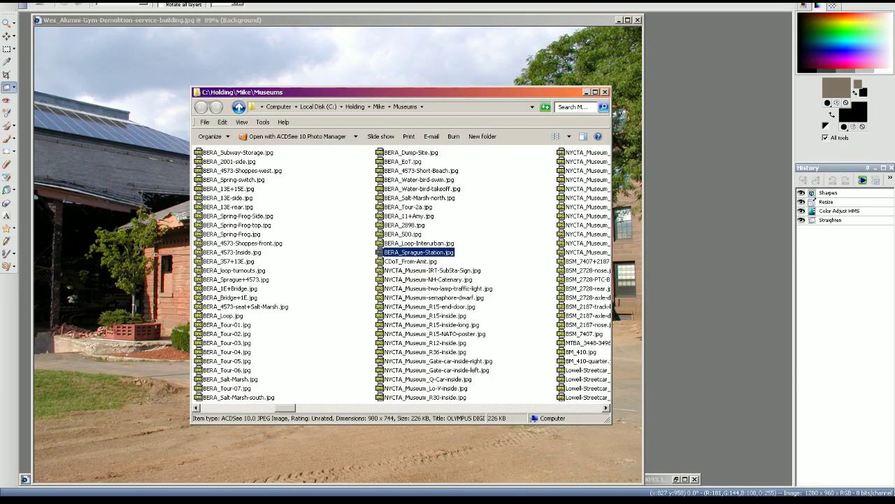
- Check the photo folder for Wes_Alumni-Gym-Demolition-service-building.jpg and close that photo in the editor
{"action": "key", "text": "alt+Tab"}
{"action": "left_click", "coordinate": [656, 131]}
{"action": "left_click", "coordinate": [624, 171]}
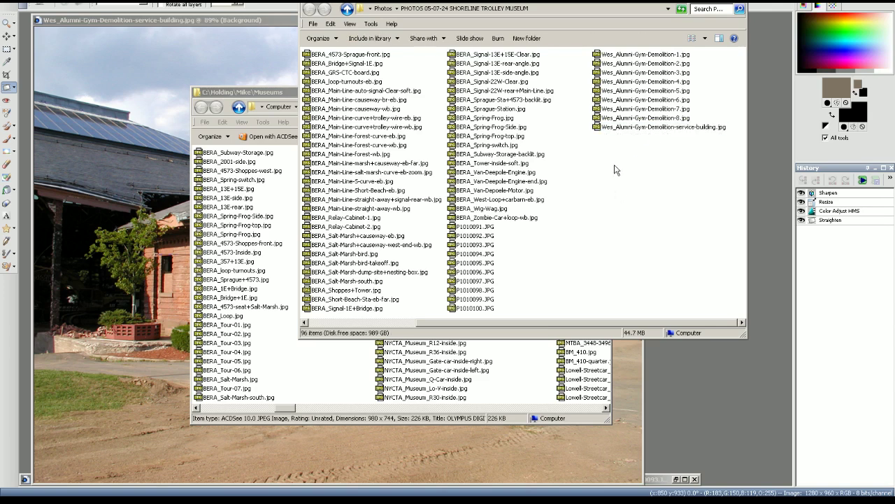
{"action": "key", "text": "alt+Tab"}
{"action": "left_click", "coordinate": [638, 20]}
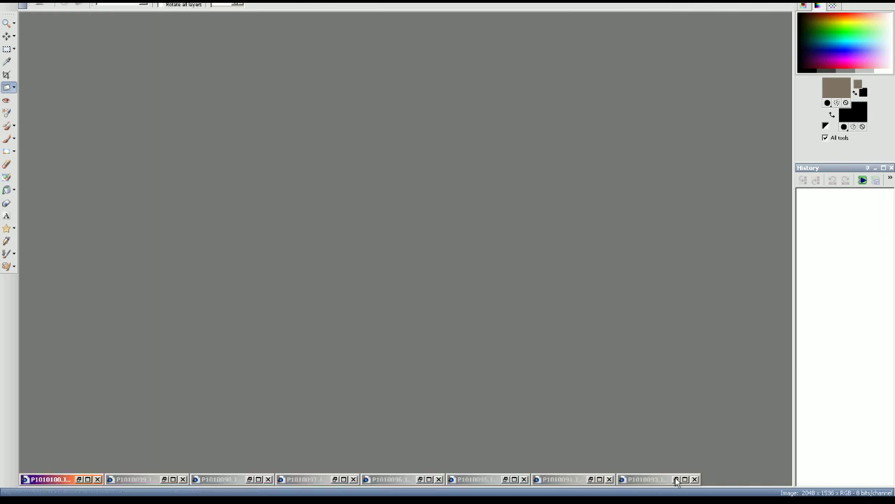
- Restore P1010093.JPG, resize it to 1280 × 960 pixels and sharpen it
{"action": "left_click", "coordinate": [676, 480]}
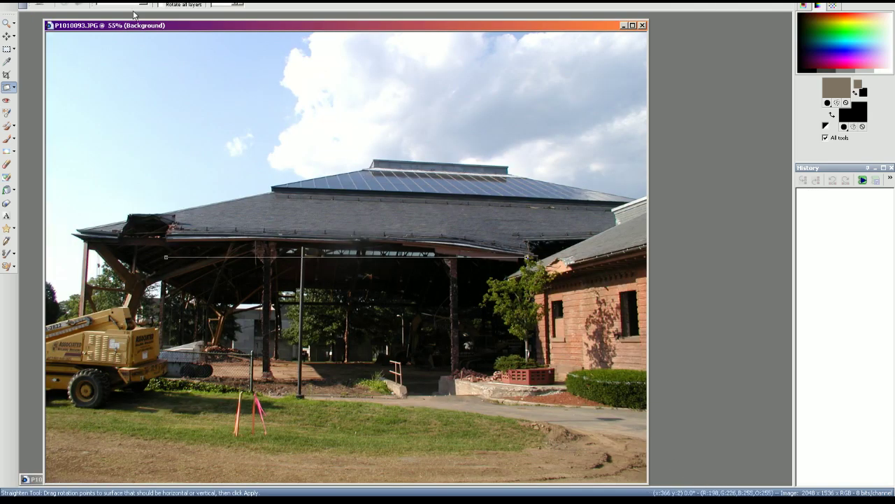
{"action": "left_click", "coordinate": [70, 2]}
{"action": "left_click", "coordinate": [84, 20]}
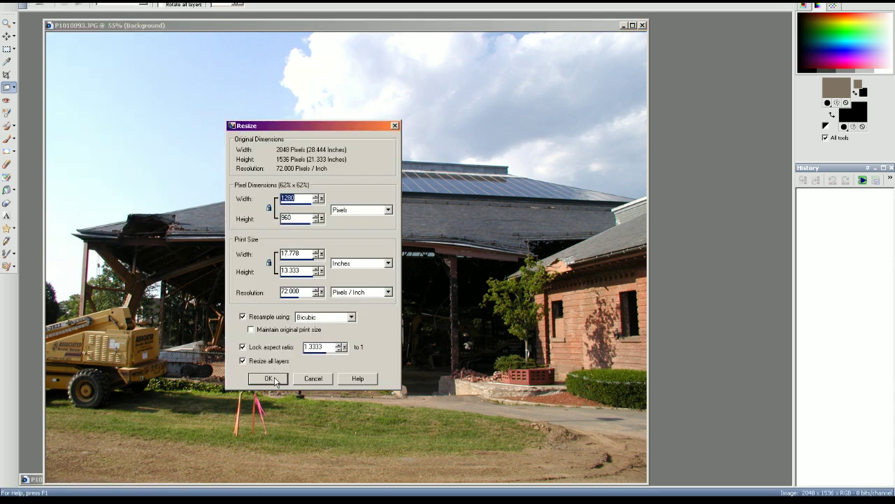
{"action": "left_click", "coordinate": [269, 378]}
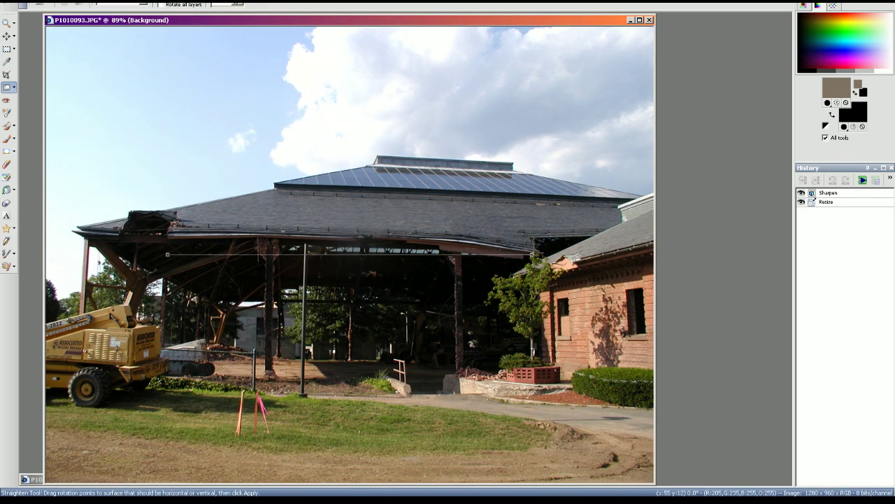
- Save the P1010093.JPG photo under the new name Wes_Alumni-Gym-Demolition-9.jpg in the same folder
{"action": "left_click", "coordinate": [7, 1]}
{"action": "left_click", "coordinate": [38, 54]}
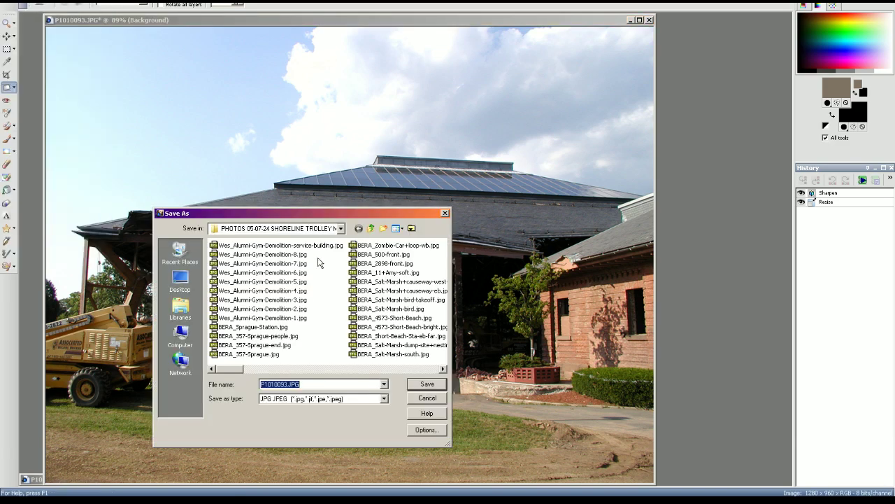
{"action": "left_click", "coordinate": [298, 255]}
{"action": "left_click", "coordinate": [351, 385]}
{"action": "key", "text": "BackSpace"}
{"action": "key", "text": "BackSpace"}
{"action": "key", "text": "BackSpace"}
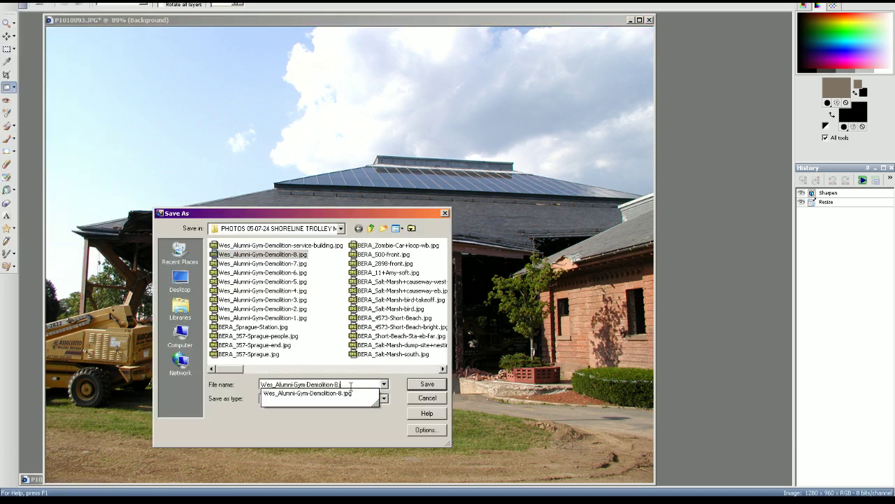
{"action": "key", "text": "BackSpace"}
{"action": "type", "text": "9"}
{"action": "left_click", "coordinate": [412, 387]}
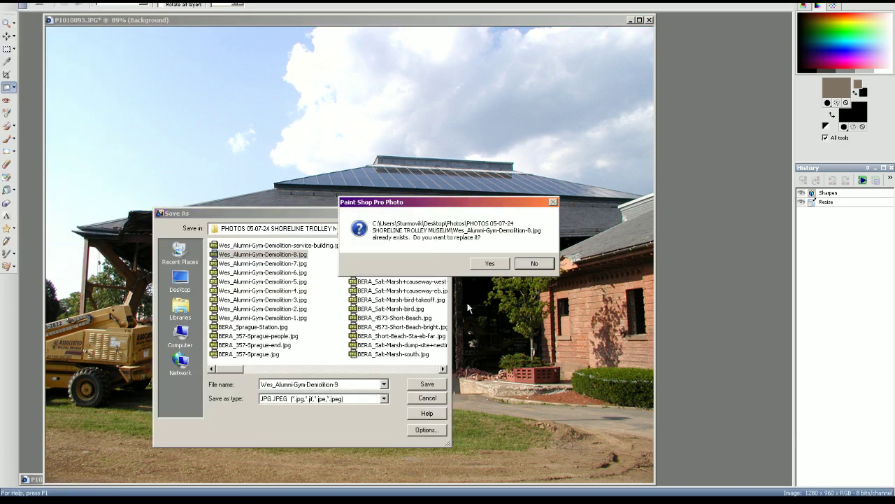
{"action": "left_click", "coordinate": [491, 268]}
- Check Wes_Alumni-Gym-Demolition-9.jpg in the photo folder and close the photo in the editor
{"action": "left_click", "coordinate": [465, 501]}
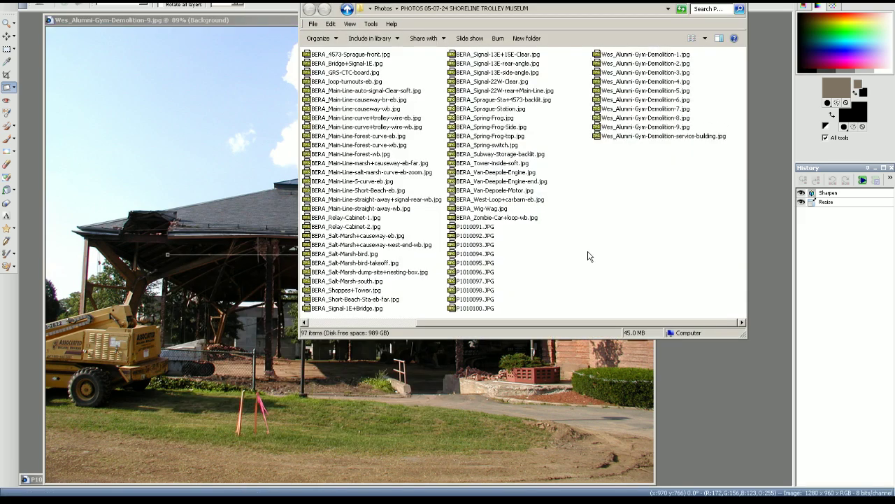
{"action": "left_click", "coordinate": [689, 128]}
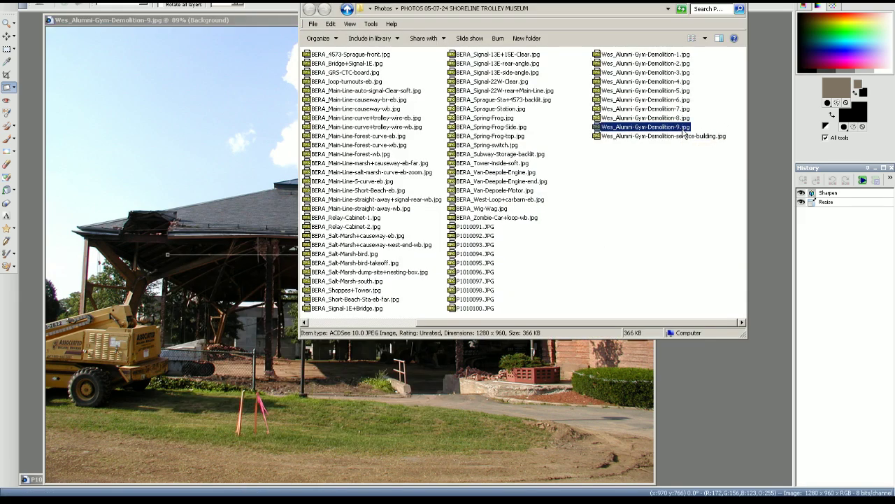
{"action": "left_click", "coordinate": [649, 170]}
{"action": "left_click", "coordinate": [717, 1]}
{"action": "left_click", "coordinate": [650, 21]}
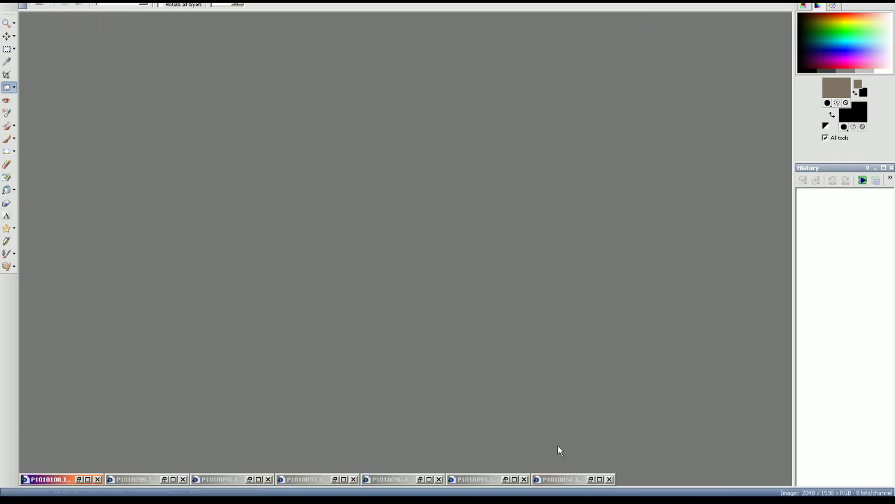
- Restore P1010094.JPG and straighten the photo slightly
{"action": "left_click", "coordinate": [591, 479]}
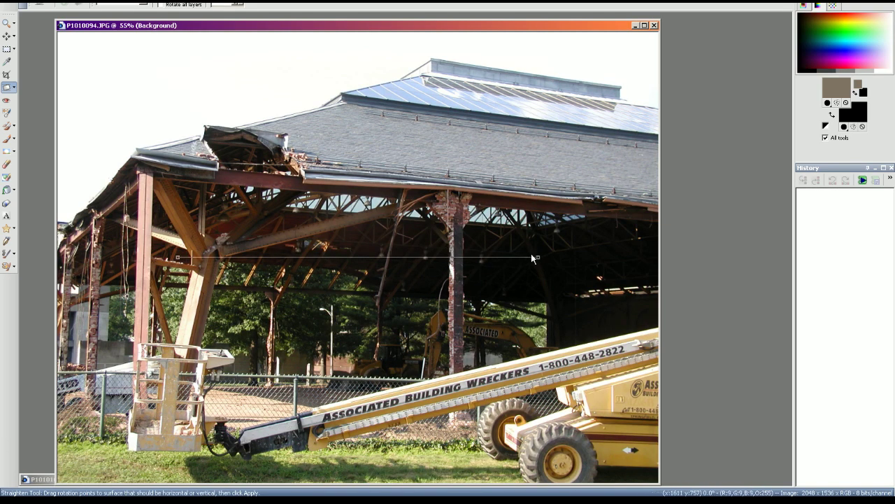
{"action": "left_click_drag", "start_coordinate": [538, 256], "coordinate": [538, 258]}
{"action": "left_click", "coordinate": [64, 4]}
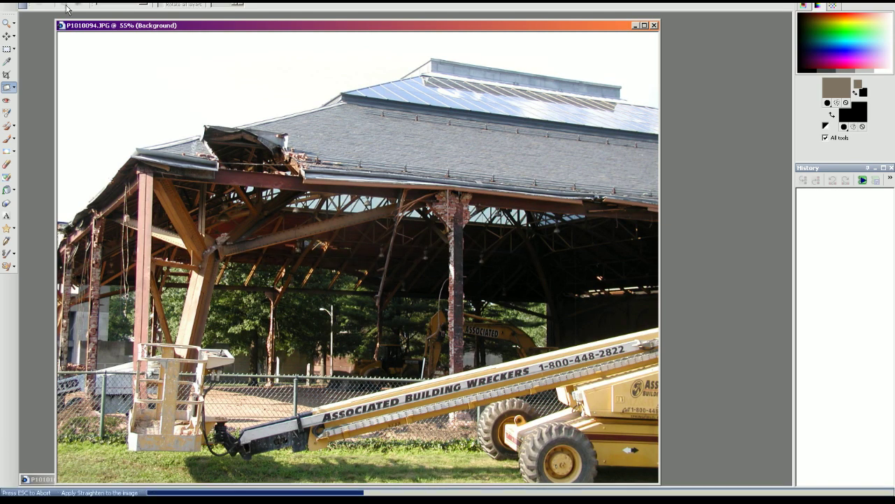
- Resize P1010094.JPG to 1280 × 960 pixels and sharpen it
{"action": "left_click", "coordinate": [70, 2]}
{"action": "left_click", "coordinate": [91, 19]}
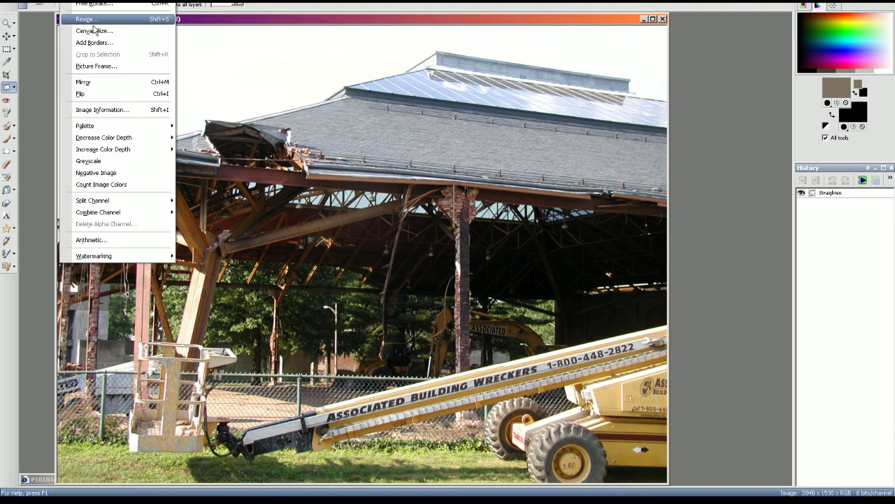
{"action": "left_click", "coordinate": [266, 378]}
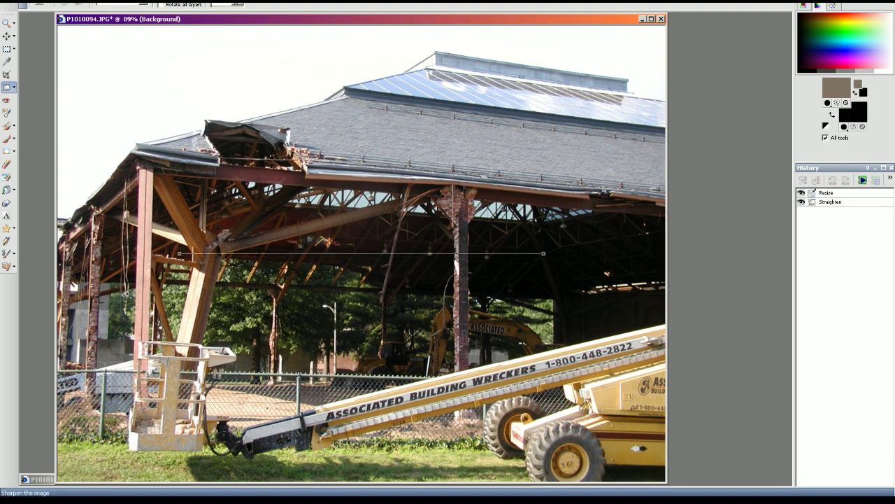
- Save the P1010094.JPG photo under the new name Wes_Alumni-Gym-Demolition-10.jpg in the same folder
{"action": "left_click", "coordinate": [9, 1]}
{"action": "left_click", "coordinate": [33, 54]}
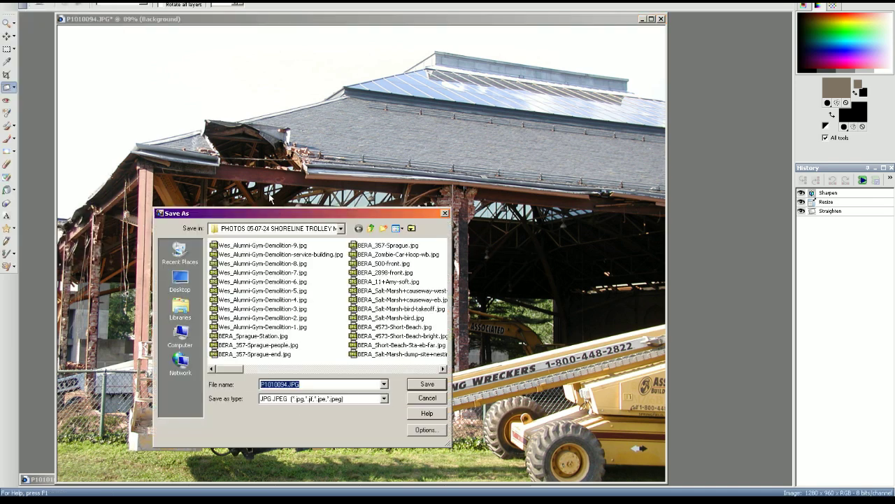
{"action": "left_click", "coordinate": [292, 246]}
{"action": "left_click", "coordinate": [356, 386]}
{"action": "left_click", "coordinate": [355, 385]}
{"action": "key", "text": "BackSpace"}
{"action": "key", "text": "BackSpace"}
{"action": "key", "text": "BackSpace"}
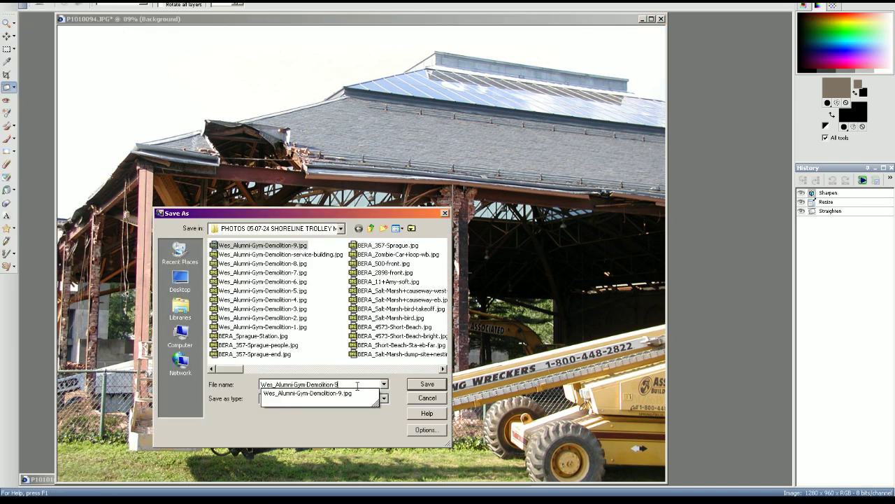
{"action": "key", "text": "BackSpace"}
{"action": "type", "text": "10"}
{"action": "left_click", "coordinate": [436, 386]}
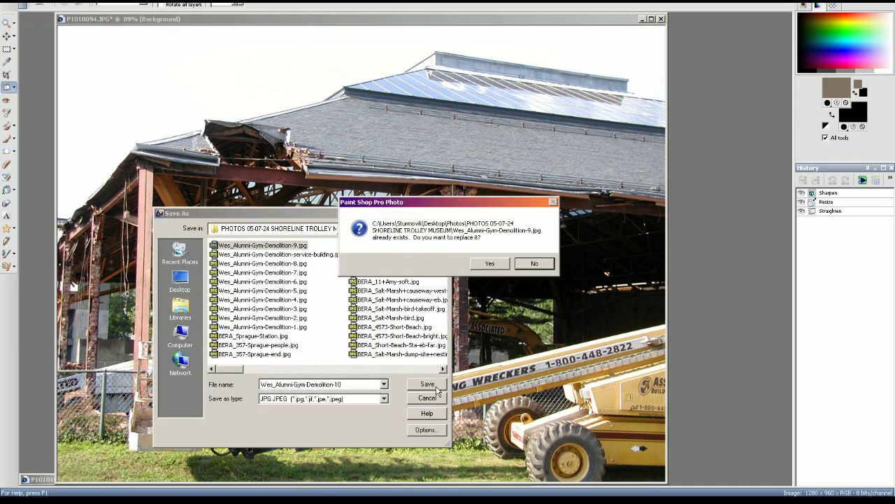
{"action": "left_click", "coordinate": [490, 263]}
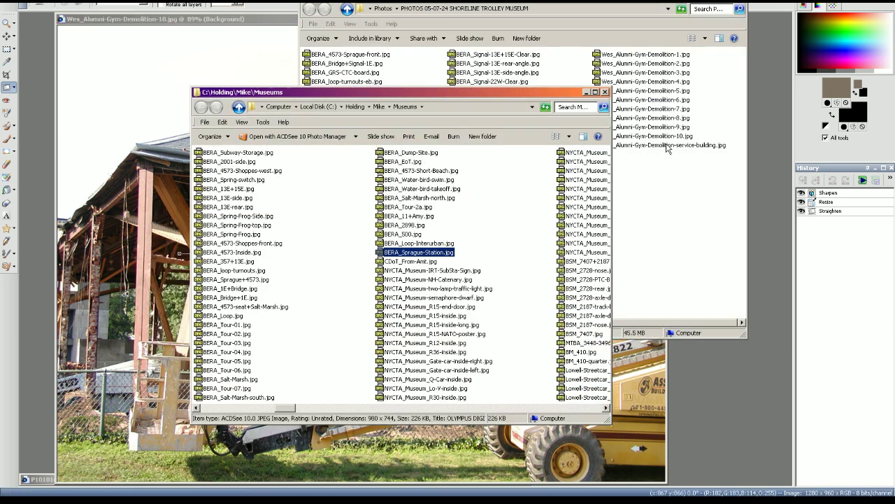
- Close Wes_Alumni-Gym-Demolition-10.jpg in the editor after checking the photo folder, and restore P1010095.JPG
{"action": "left_click", "coordinate": [668, 149]}
{"action": "left_click", "coordinate": [639, 448]}
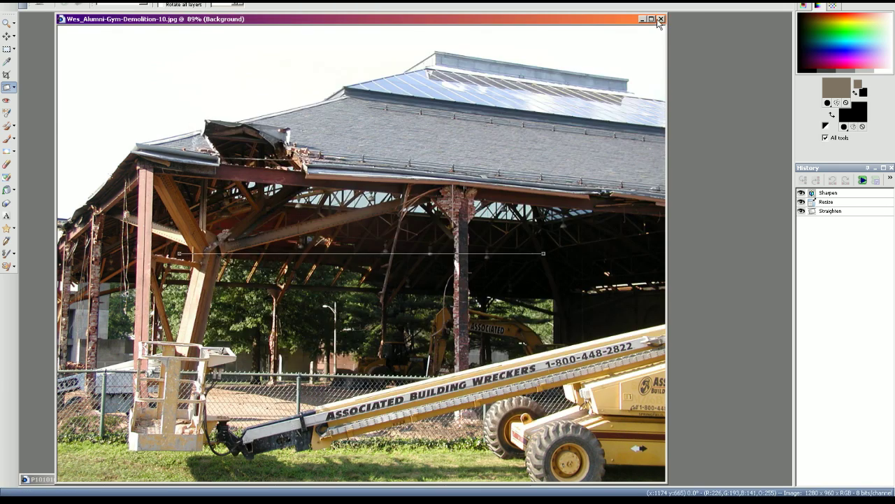
{"action": "left_click", "coordinate": [658, 20]}
{"action": "left_click", "coordinate": [517, 479]}
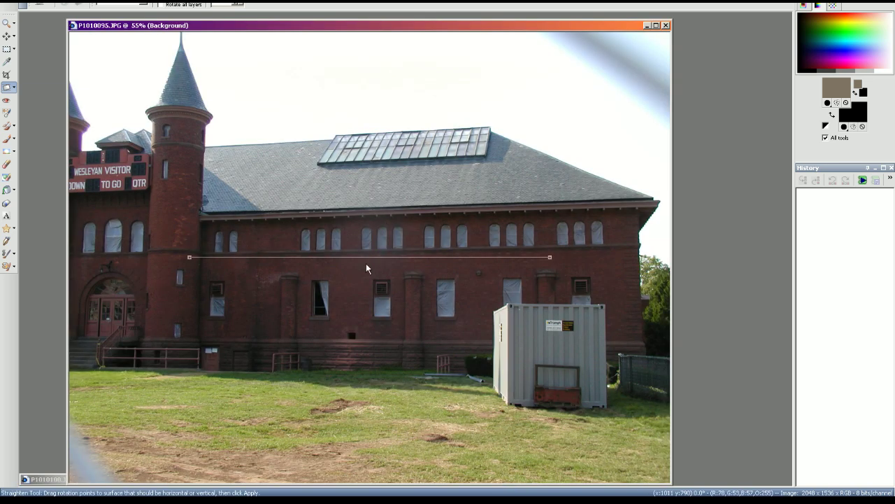
{"action": "left_click_drag", "start_coordinate": [550, 258], "coordinate": [551, 254]}
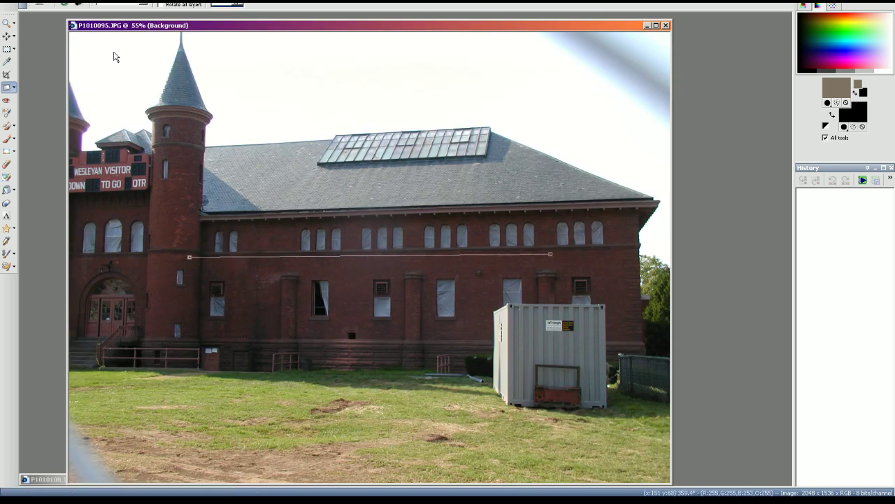
{"action": "left_click", "coordinate": [66, 5]}
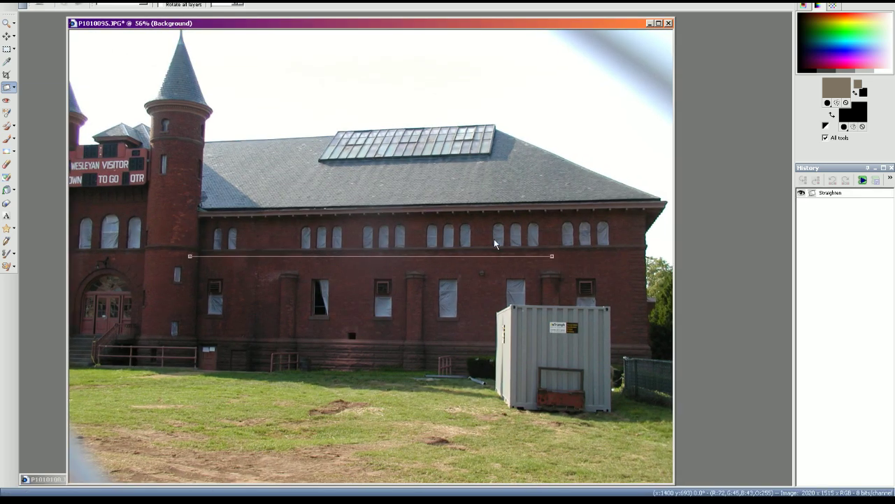
{"action": "key", "text": "ctrl+z"}
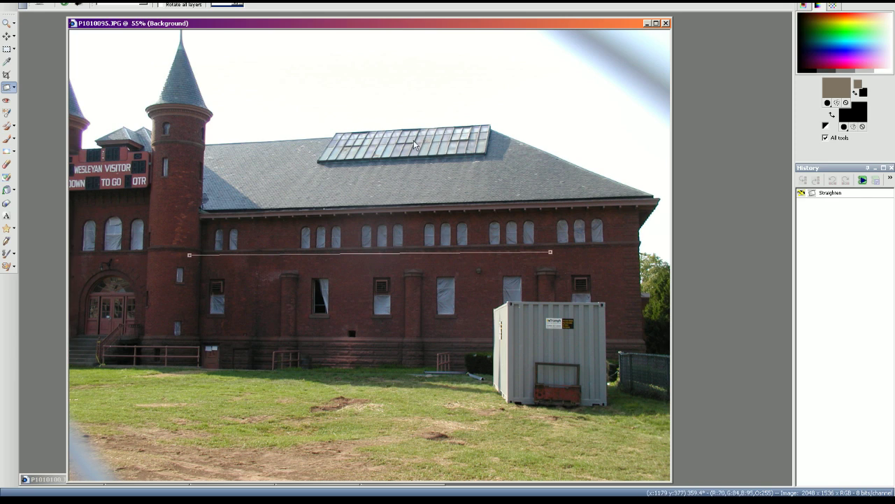
- Resize P1010095.JPG to 1280 × 960 pixels and sharpen it
{"action": "left_click", "coordinate": [74, 2]}
{"action": "left_click", "coordinate": [85, 19]}
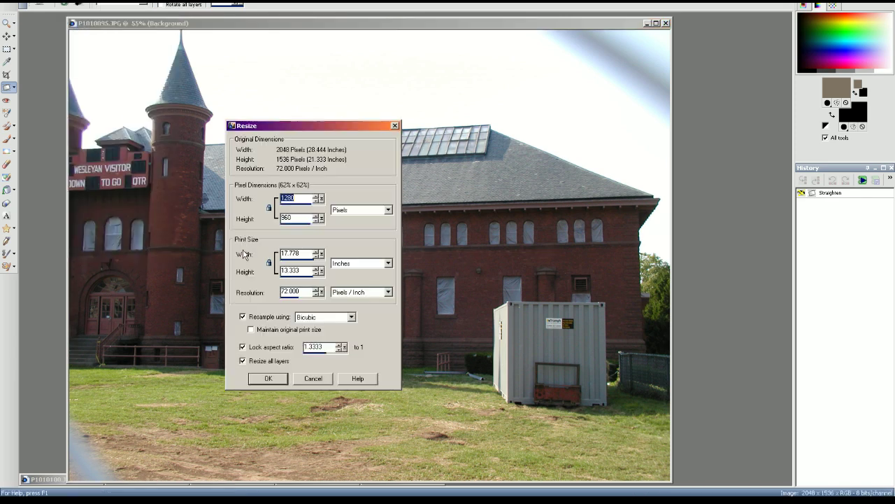
{"action": "left_click", "coordinate": [268, 378]}
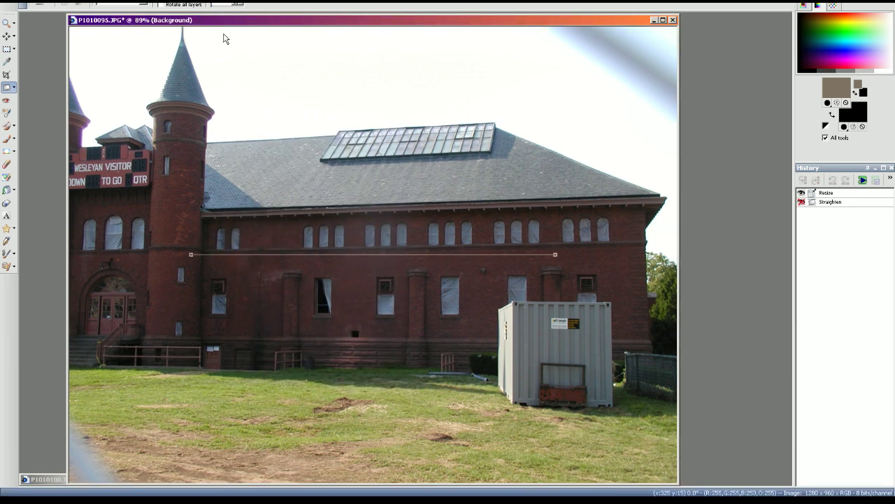
{"action": "left_click", "coordinate": [217, 3]}
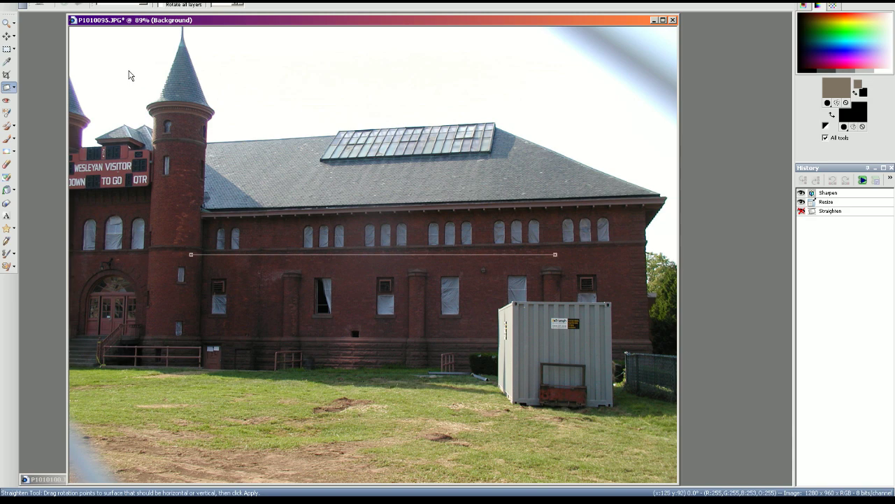
- Open the Save As dialog for the P1010095.JPG photo
{"action": "left_click", "coordinate": [16, 2]}
{"action": "left_click", "coordinate": [37, 55]}
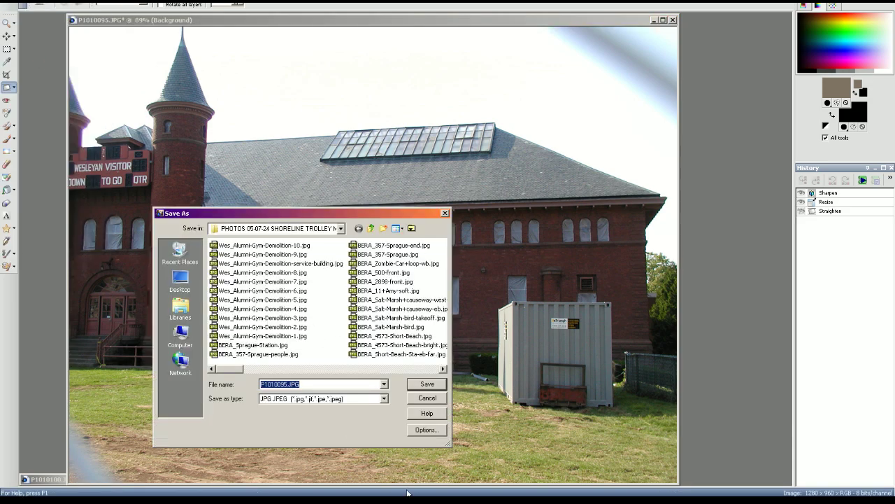
- Switch to the Wikimapia satellite map in the browser and locate Middletown, Connecticut
{"action": "key", "text": "alt+Tab"}
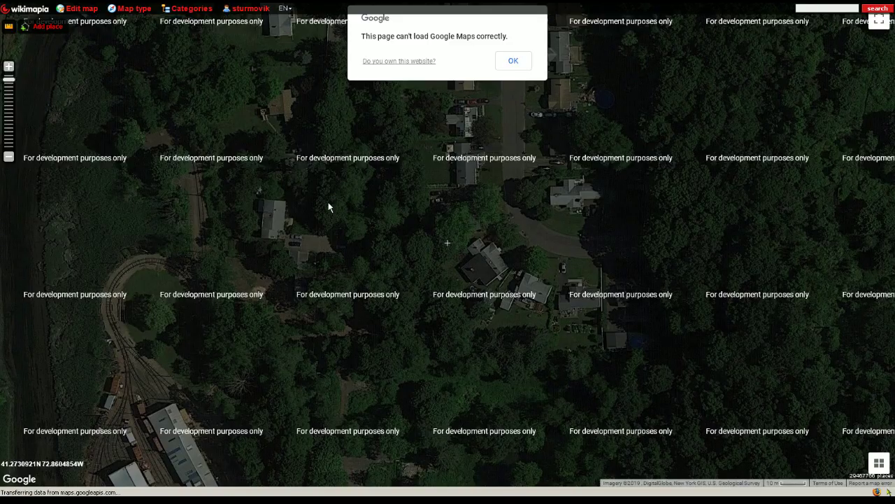
{"action": "left_click", "coordinate": [7, 102]}
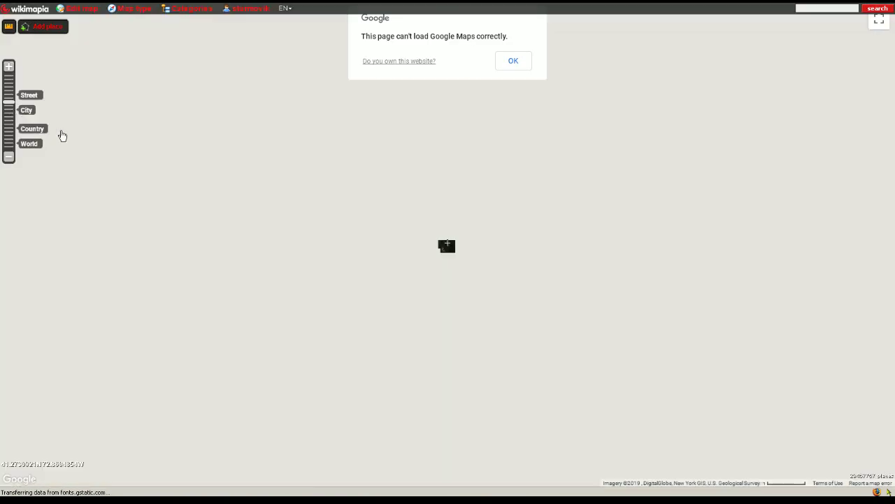
{"action": "left_click_drag", "start_coordinate": [206, 160], "coordinate": [262, 405]}
{"action": "left_click_drag", "start_coordinate": [308, 204], "coordinate": [312, 364]}
{"action": "left_click_drag", "start_coordinate": [570, 99], "coordinate": [435, 155]}
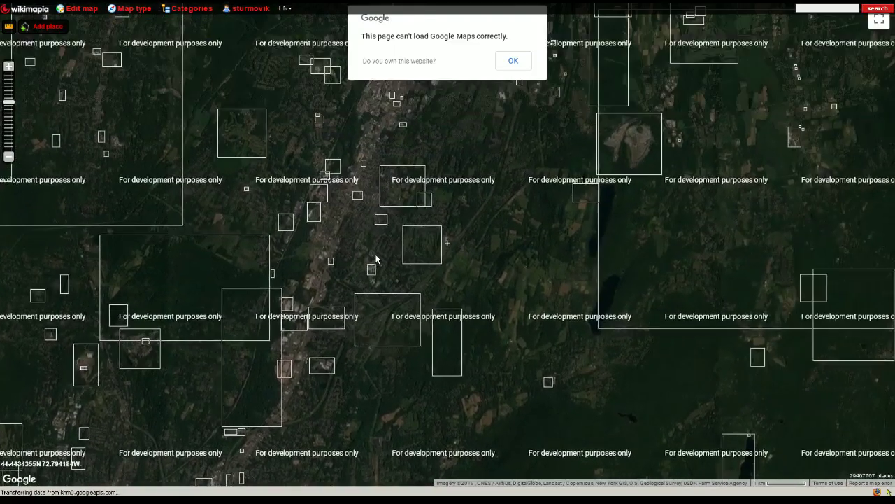
{"action": "scroll", "coordinate": [435, 155], "scroll_direction": "down", "scroll_amount": 1}
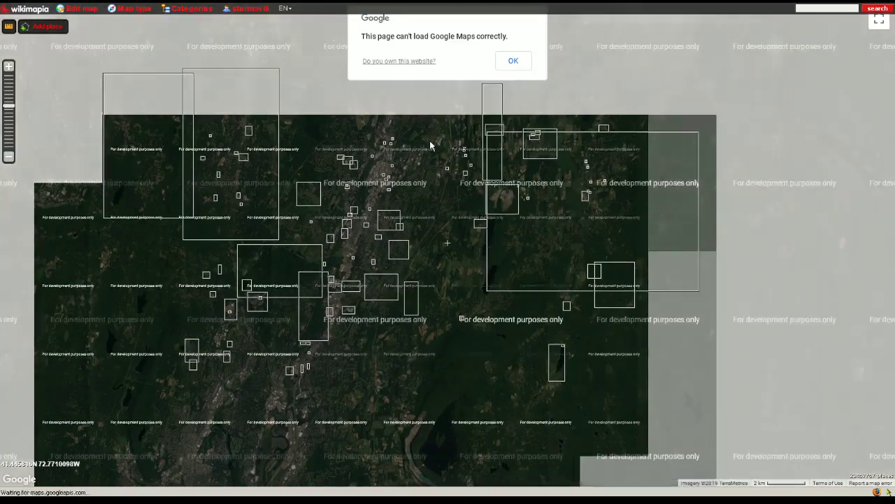
{"action": "left_click_drag", "start_coordinate": [431, 145], "coordinate": [335, 288]}
{"action": "left_click_drag", "start_coordinate": [377, 198], "coordinate": [328, 277]}
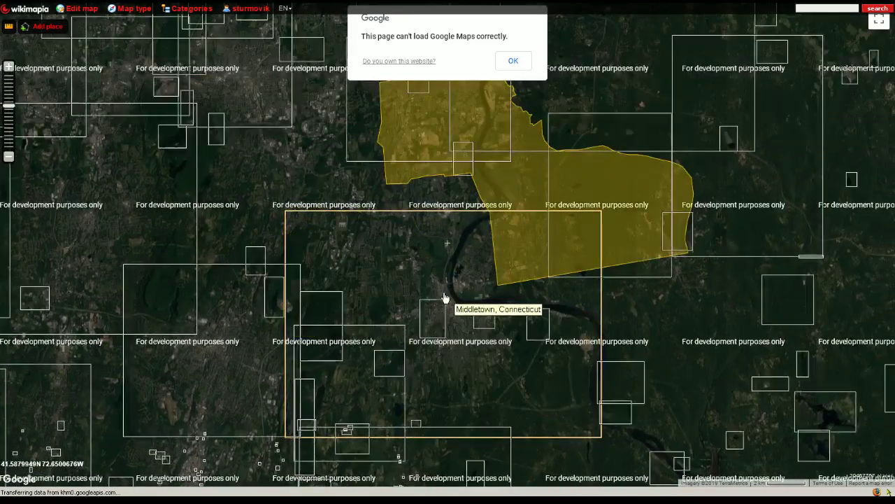
- Find the Wesleyan University campus in Middletown and look over its Center for the Arts area
{"action": "scroll", "coordinate": [445, 294], "scroll_direction": "up", "scroll_amount": 2}
{"action": "scroll", "coordinate": [437, 335], "scroll_direction": "up", "scroll_amount": 2}
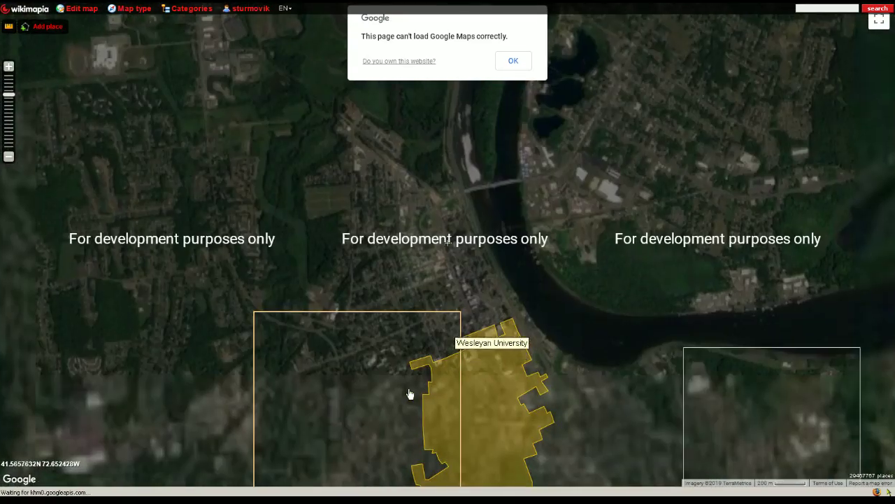
{"action": "scroll", "coordinate": [433, 297], "scroll_direction": "up", "scroll_amount": 2}
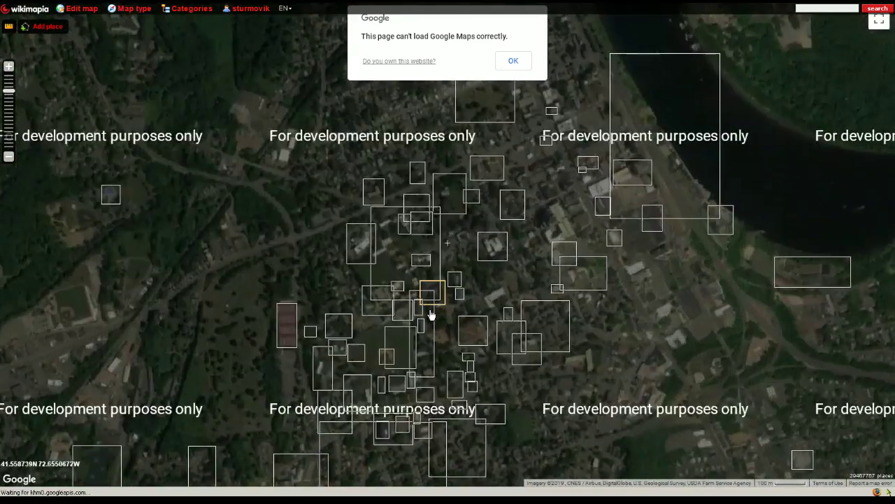
{"action": "scroll", "coordinate": [329, 171], "scroll_direction": "up", "scroll_amount": 1}
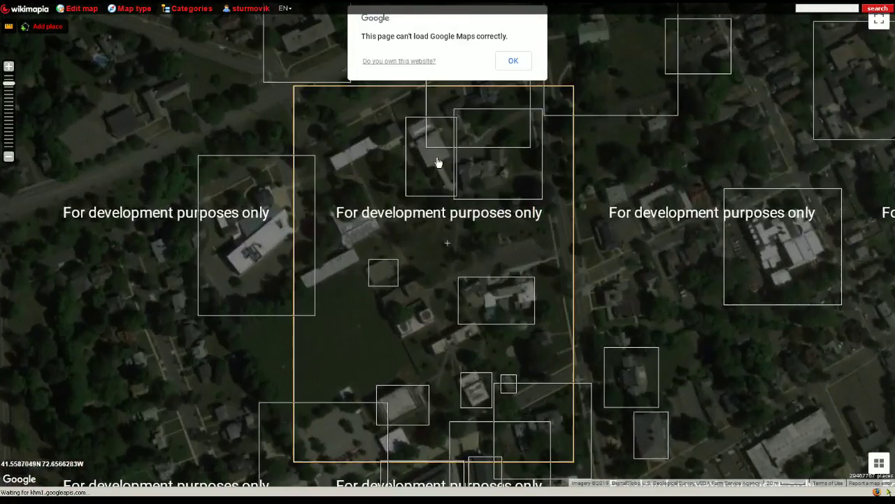
{"action": "left_click_drag", "start_coordinate": [538, 178], "coordinate": [455, 159]}
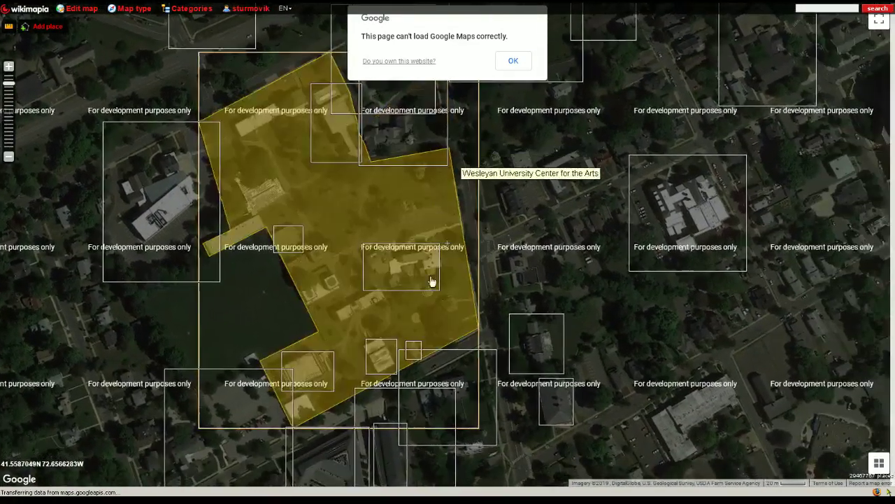
- Examine the campus buildings around the former Alumni Gymnasium Squash Courts on the satellite map
{"action": "left_click_drag", "start_coordinate": [426, 341], "coordinate": [419, 240]}
{"action": "scroll", "coordinate": [377, 322], "scroll_direction": "up", "scroll_amount": 1}
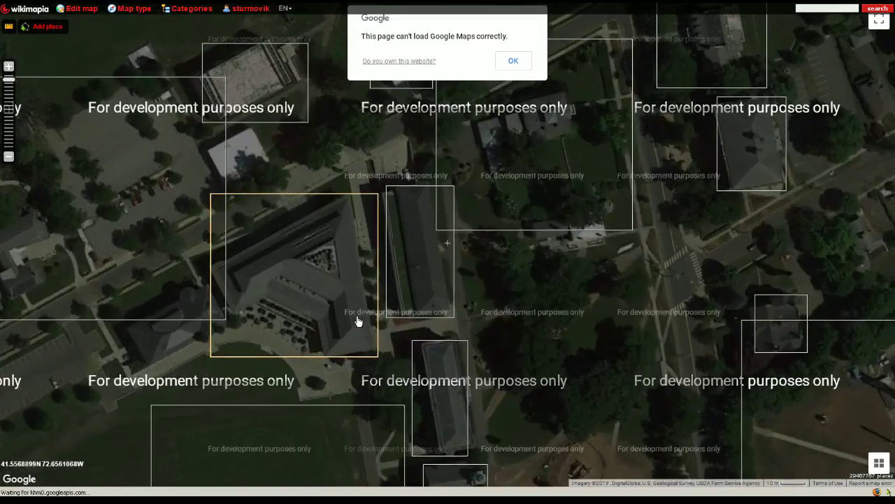
{"action": "scroll", "coordinate": [439, 266], "scroll_direction": "up", "scroll_amount": 1}
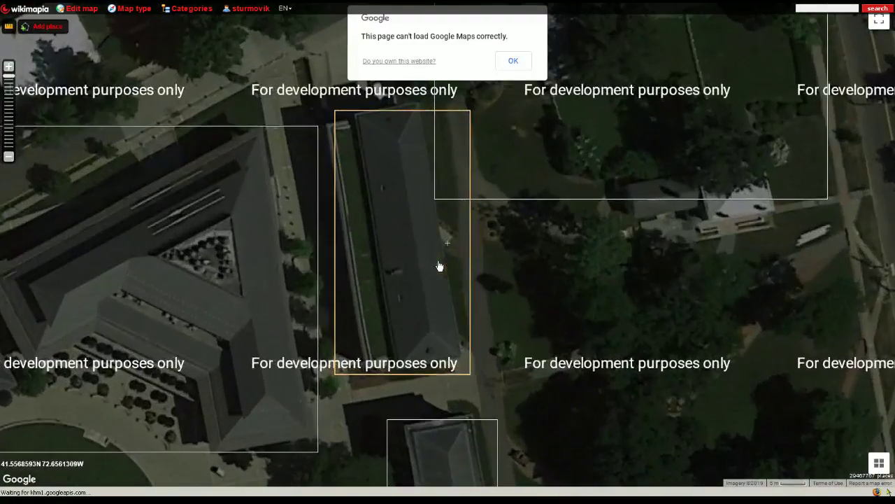
{"action": "scroll", "coordinate": [442, 281], "scroll_direction": "down", "scroll_amount": 1}
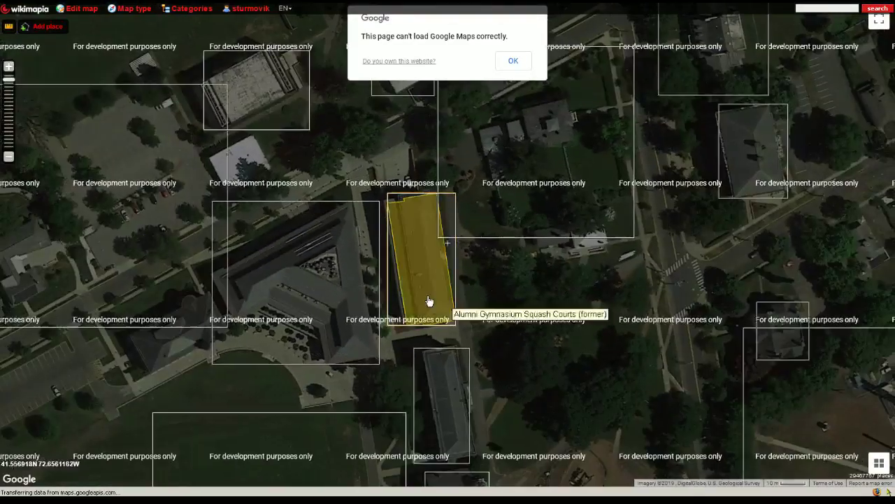
{"action": "left_click_drag", "start_coordinate": [441, 336], "coordinate": [533, 321]}
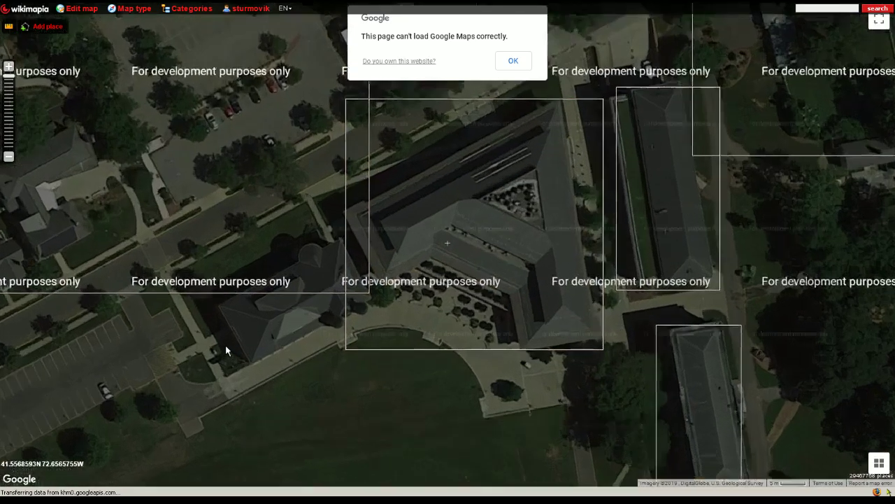
{"action": "scroll", "coordinate": [226, 350], "scroll_direction": "up", "scroll_amount": 1}
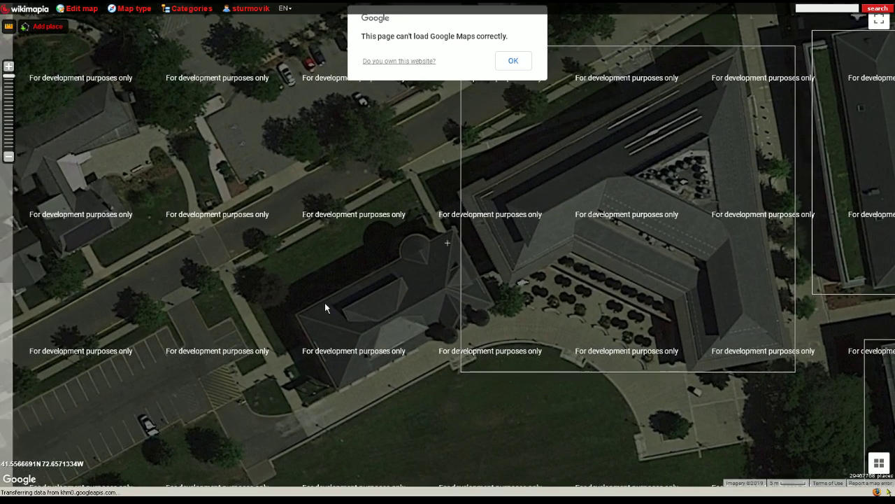
{"action": "scroll", "coordinate": [324, 302], "scroll_direction": "down", "scroll_amount": 1}
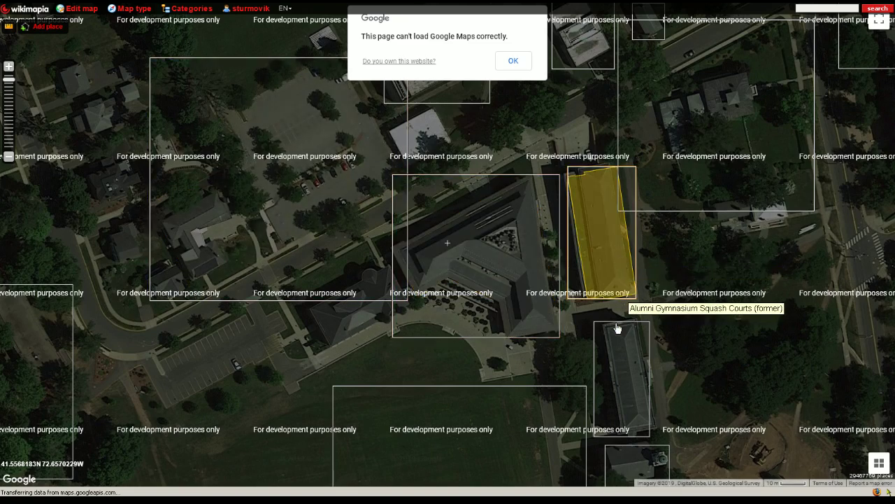
{"action": "left_click_drag", "start_coordinate": [619, 262], "coordinate": [558, 301]}
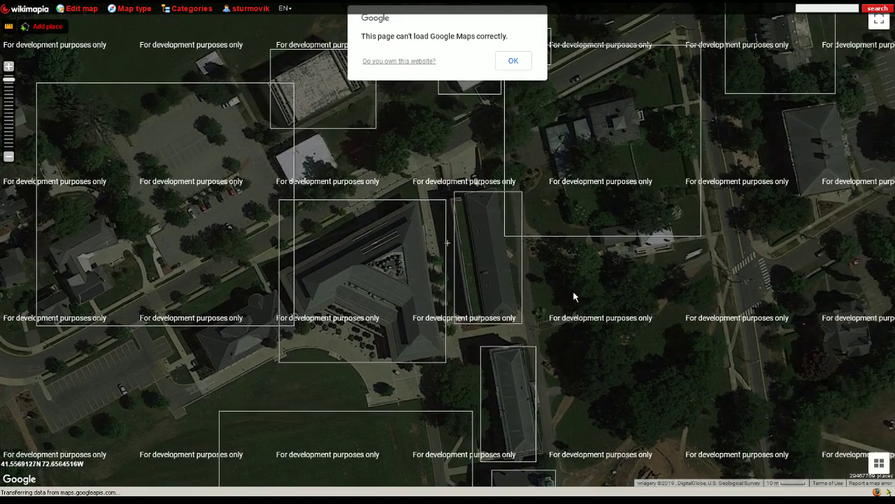
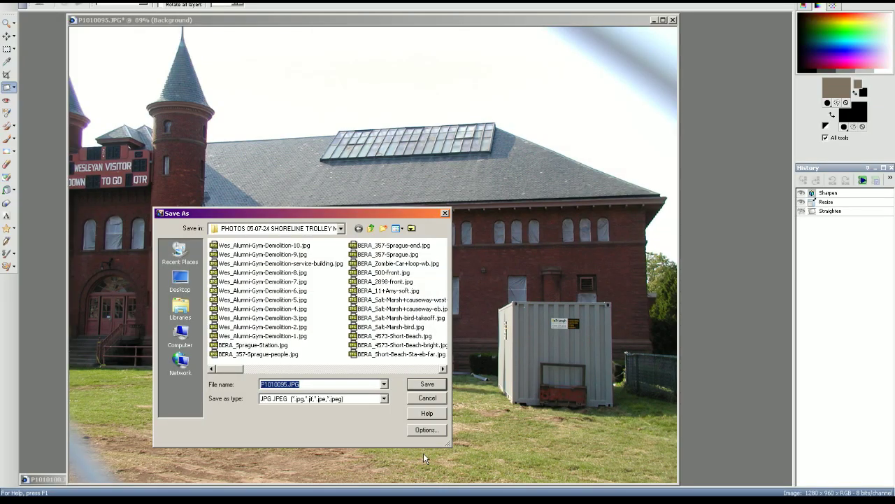
- Switch to the Non-RR folder window and locate the Wes_Alumni-Gym-Demolition files beyond number 8
{"action": "key", "text": "alt+Tab"}
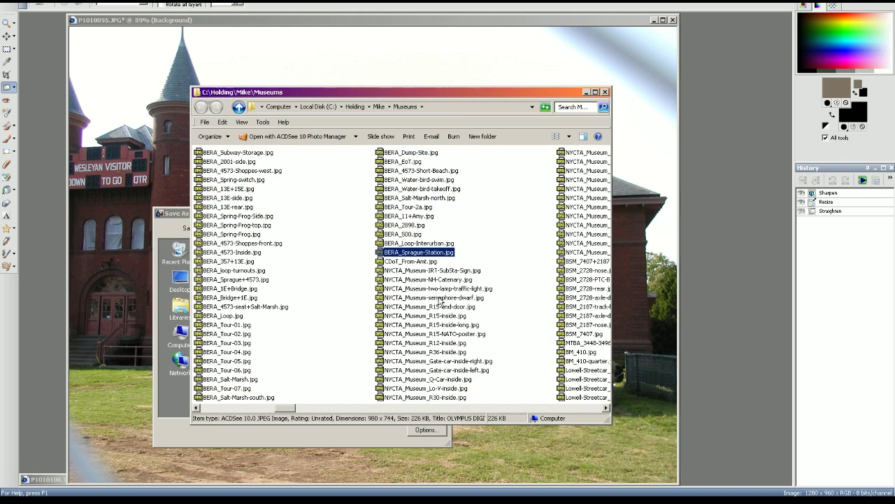
{"action": "left_click", "coordinate": [421, 501]}
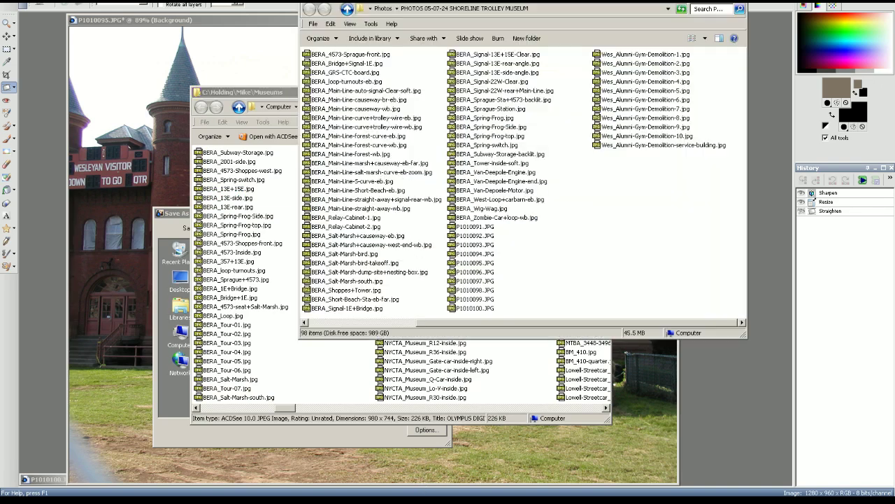
{"action": "key", "text": "alt+Tab"}
{"action": "key", "text": "alt+Tab"}
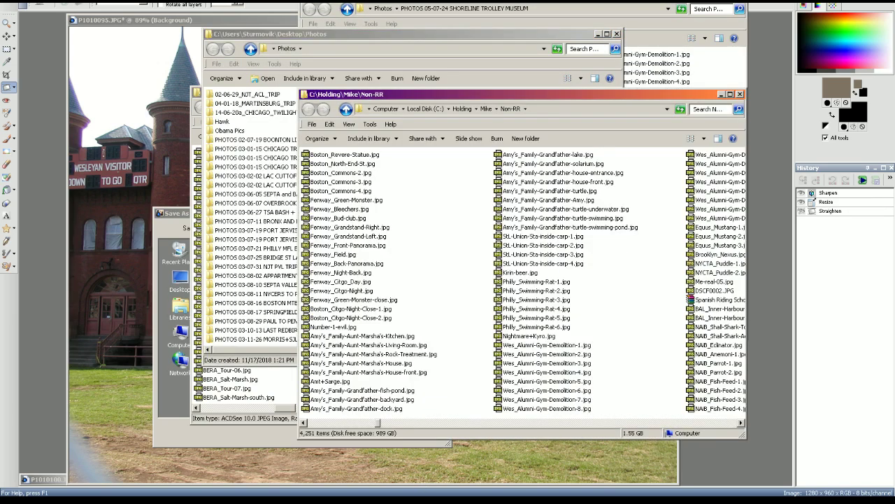
{"action": "key", "text": "alt+F4"}
{"action": "key", "text": "alt+Tab"}
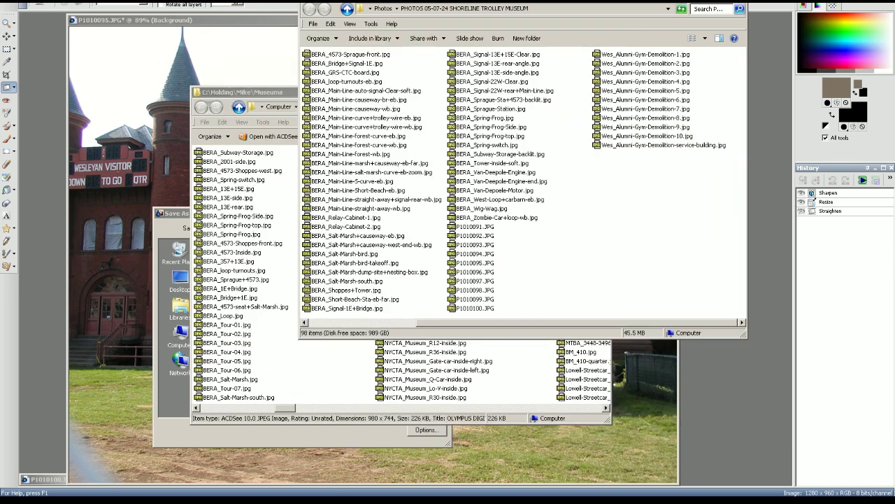
{"action": "key", "text": "alt+Tab"}
{"action": "left_click", "coordinate": [364, 502]}
{"action": "scroll", "coordinate": [572, 227], "scroll_direction": "down", "scroll_amount": 1}
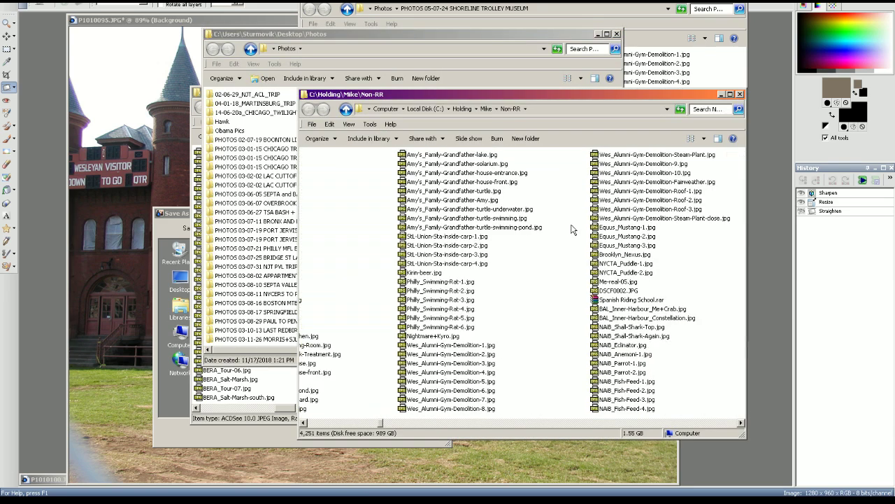
- Copy the name Wes_Alumni-Gym-Demolition-Fairweather from the existing file and save the P1010095 photo under it
{"action": "left_click", "coordinate": [610, 182]}
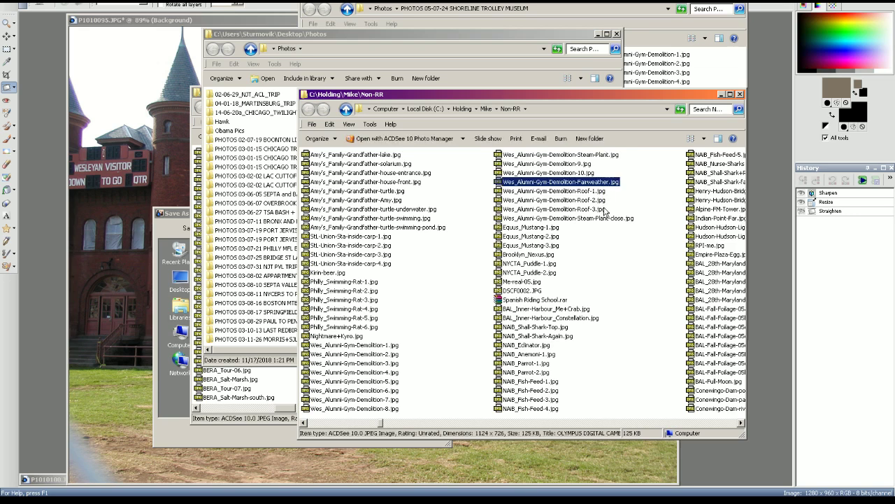
{"action": "key", "text": "F2"}
{"action": "key", "text": "ctrl+c"}
{"action": "key", "text": "alt+Tab"}
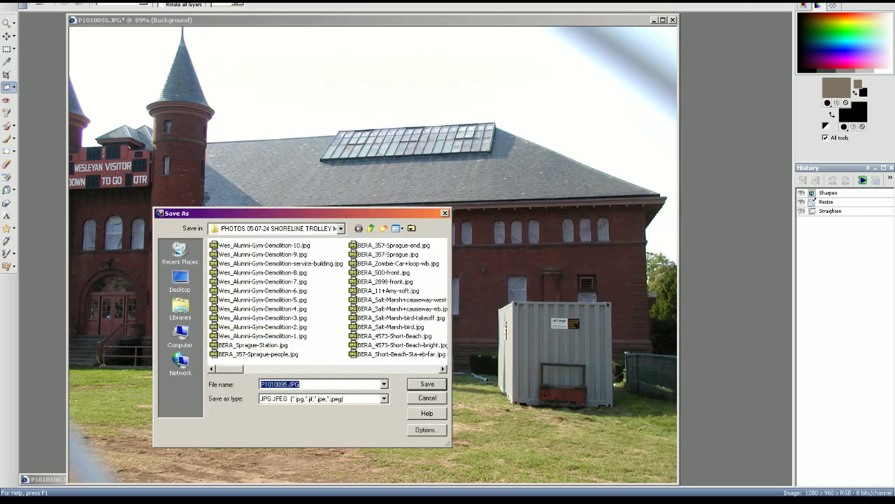
{"action": "key", "text": "ctrl+v"}
{"action": "left_click", "coordinate": [423, 386]}
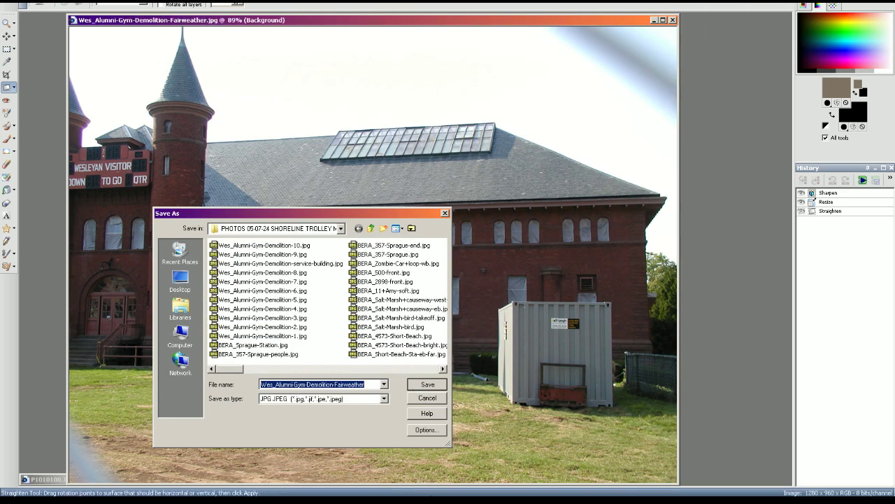
- Try to delete Wes_Alumni-Gym-Demolition-service-building.jpg from the Shoreline Trolley Museum photo folder, and return to the image editor
{"action": "key", "text": "alt+Tab"}
{"action": "key", "text": "alt+Tab"}
{"action": "left_click", "coordinate": [697, 154]}
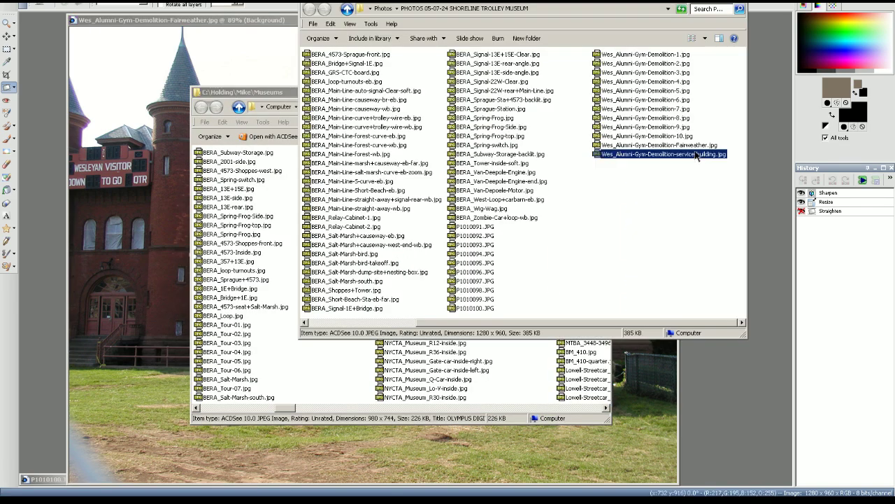
{"action": "key", "text": "Delete"}
{"action": "key", "text": "alt+Tab"}
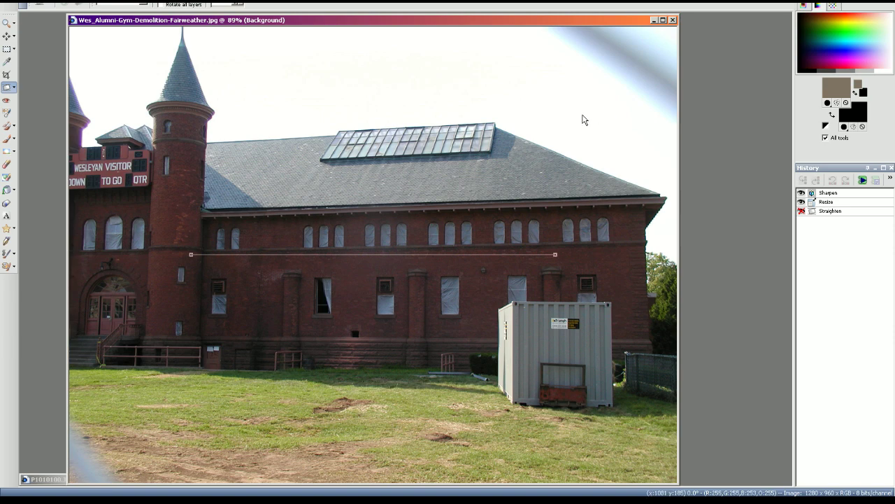
- Close the Fairweather photo, restore P1010096.JPG, and look up the Wes_Alumni-Gym-Demolition-Roof-1 file name in the Non-RR folder
{"action": "left_click", "coordinate": [672, 20]}
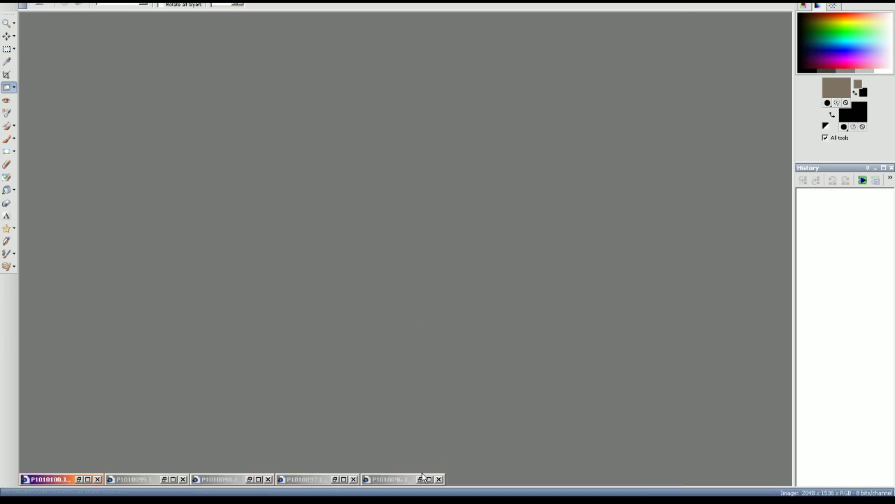
{"action": "left_click", "coordinate": [421, 478]}
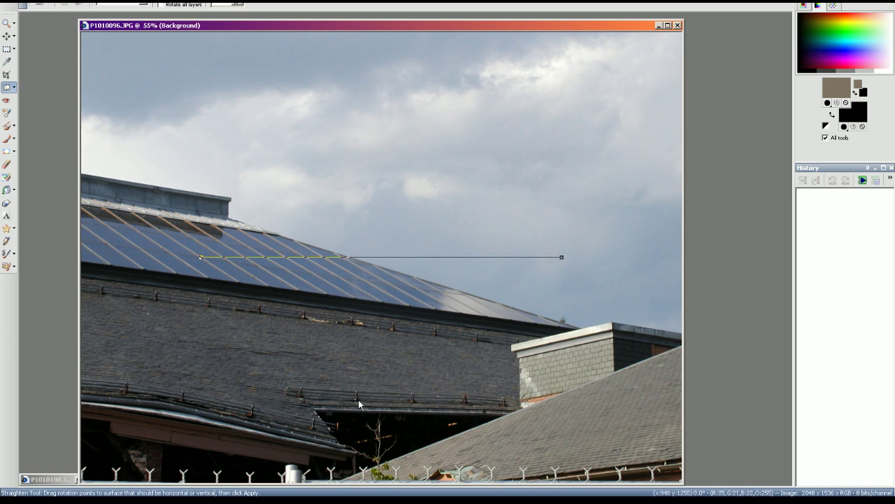
{"action": "left_click", "coordinate": [413, 500]}
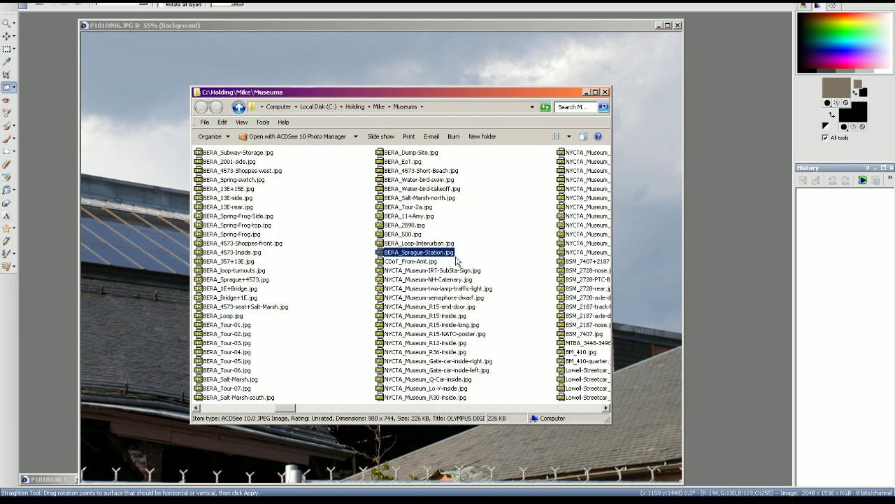
{"action": "left_click", "coordinate": [407, 500]}
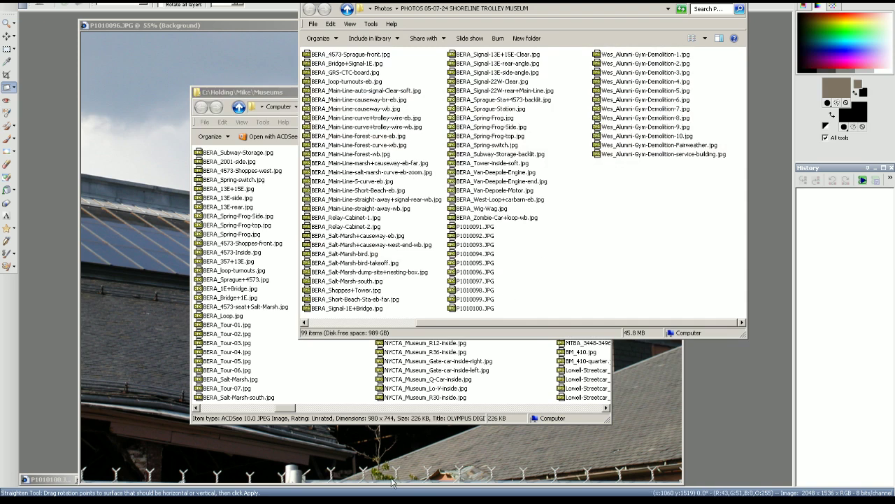
{"action": "key", "text": "alt+Tab"}
{"action": "left_click", "coordinate": [579, 191]}
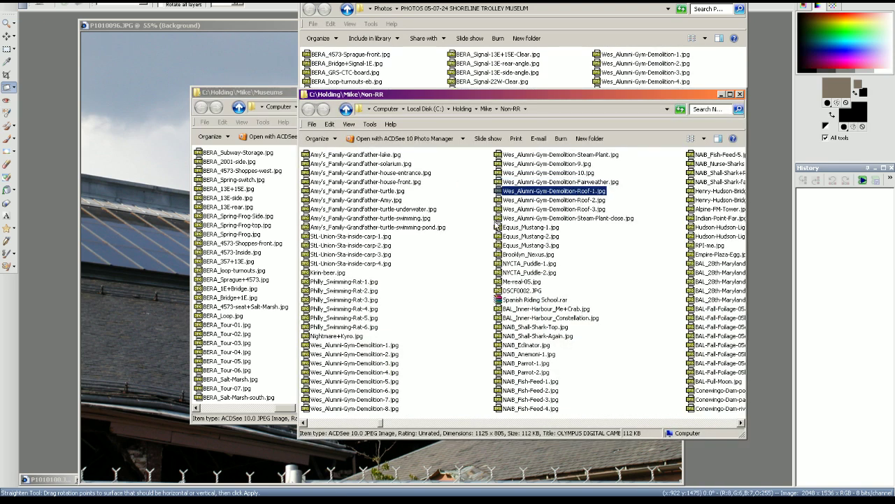
{"action": "key", "text": "alt+Tab"}
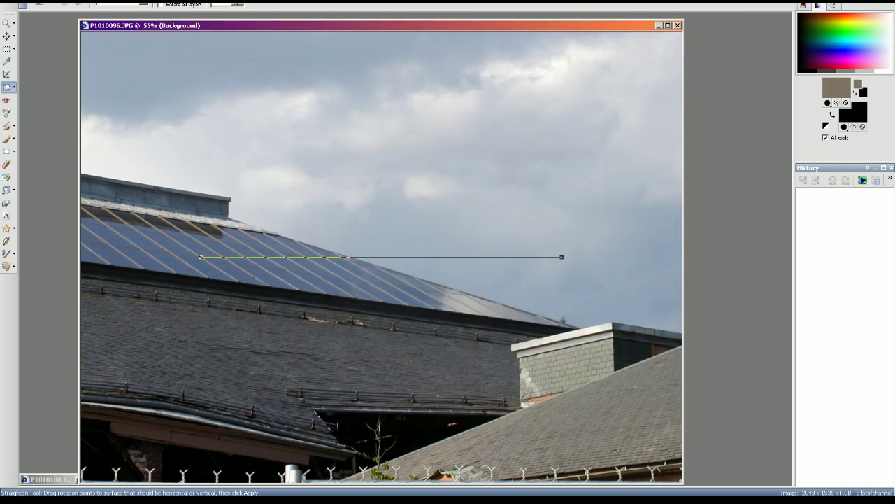
- Resize the P1010096 roof photo to 1280 x 960 pixels and sharpen it
{"action": "left_click", "coordinate": [71, 2]}
{"action": "left_click", "coordinate": [85, 20]}
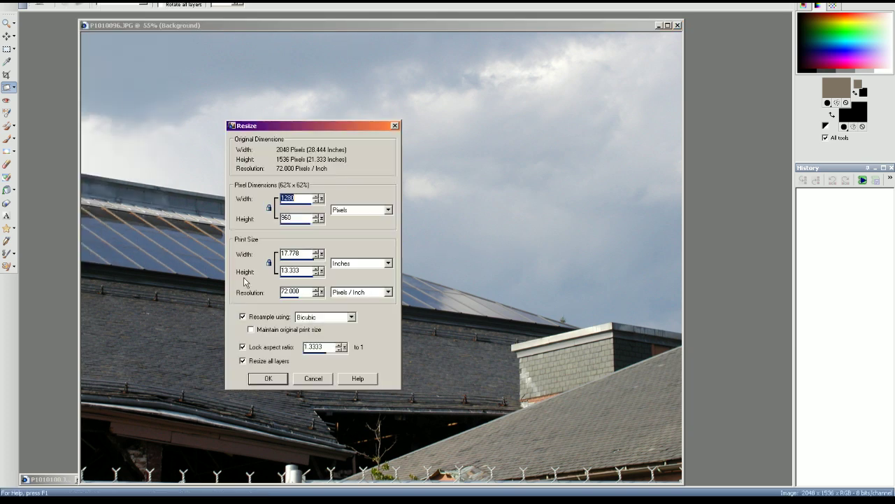
{"action": "left_click", "coordinate": [269, 376]}
{"action": "left_click", "coordinate": [210, 2]}
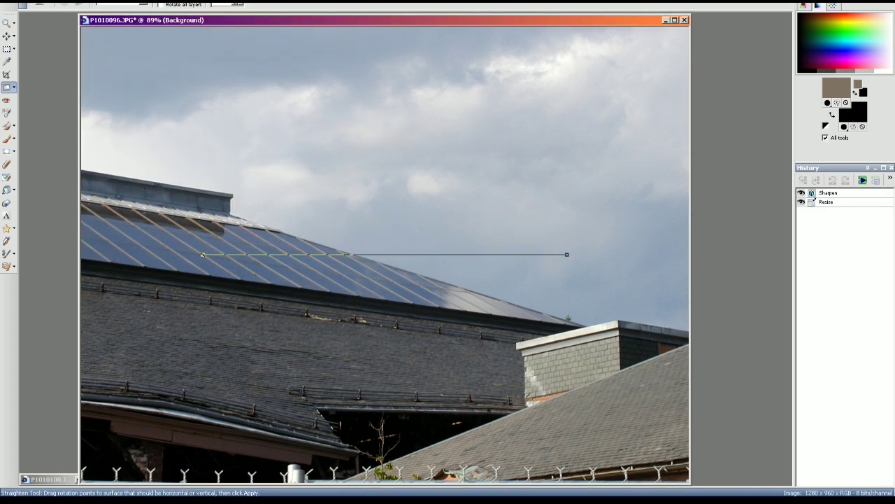
- Save the photo as Wes_Alumni-Gym-Demolition-Roof-1 in JPEG format and close it
{"action": "left_click", "coordinate": [10, 1]}
{"action": "left_click", "coordinate": [31, 55]}
{"action": "type", "text": "Wes_Alumni-Gym-Demolition-Roof-1"}
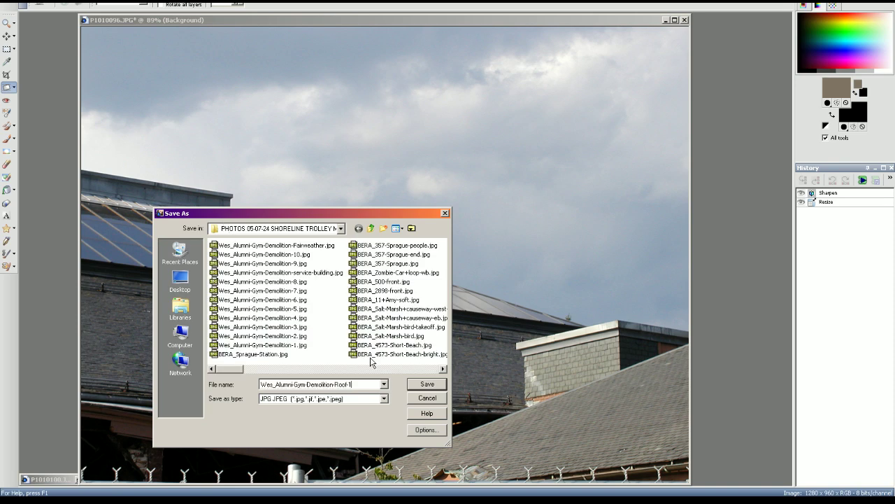
{"action": "left_click", "coordinate": [427, 384]}
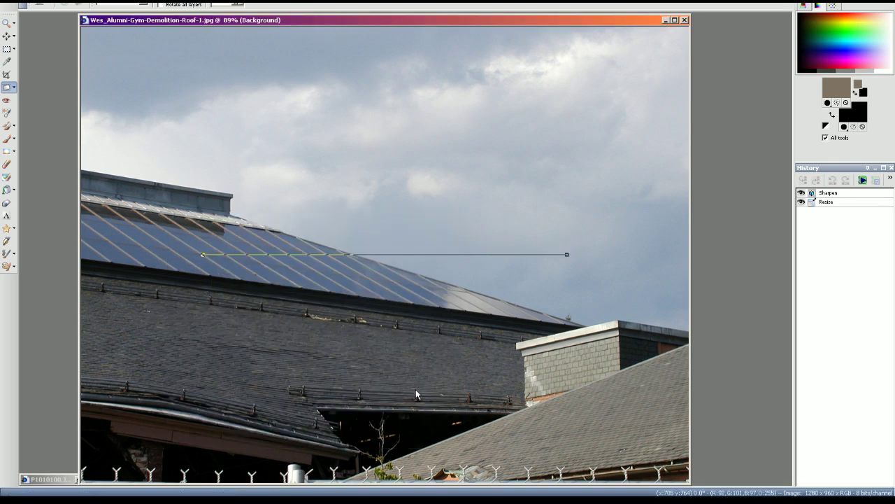
{"action": "left_click", "coordinate": [685, 20]}
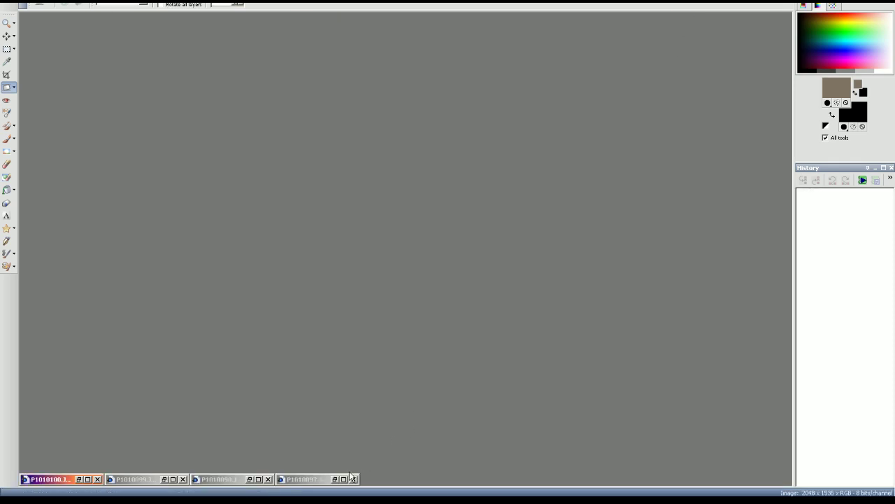
- Restore P1010097.JPG, apply a hue, saturation and lightness adjustment, and sharpen the photo
{"action": "left_click", "coordinate": [336, 478]}
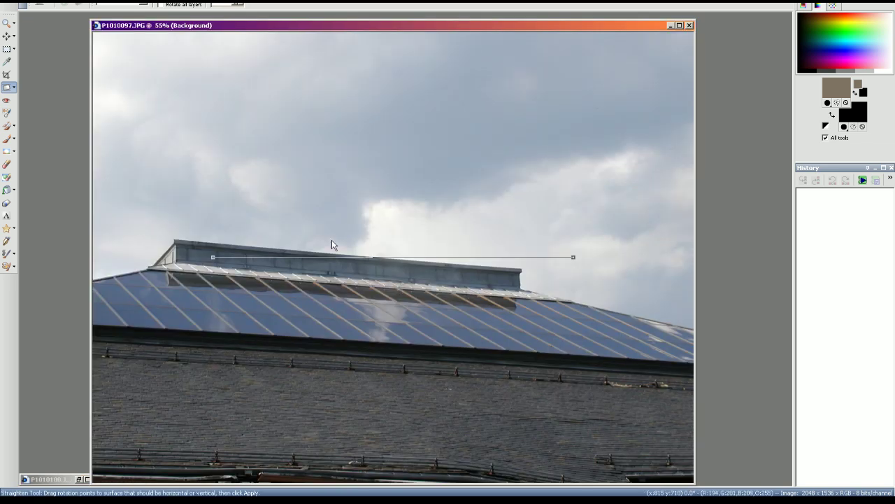
{"action": "key", "text": "shift+h"}
{"action": "left_click", "coordinate": [299, 367]}
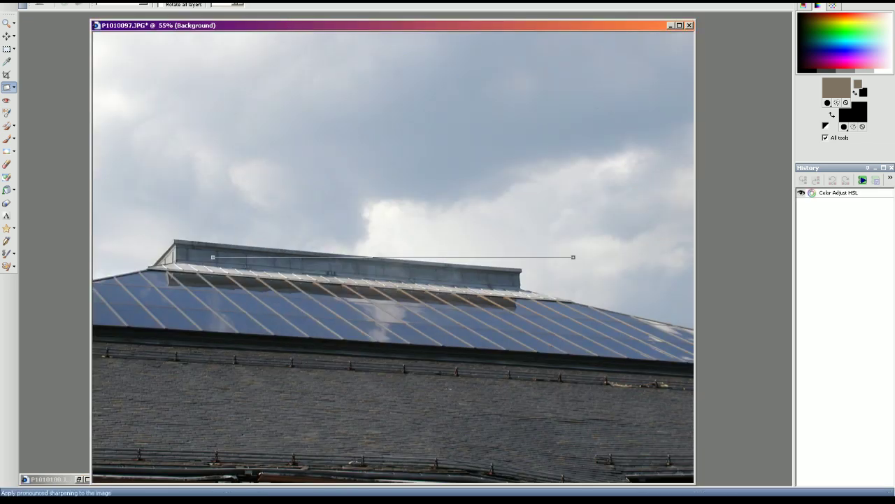
{"action": "left_click", "coordinate": [279, 1]}
- Resize the P1010097 skylight photo to 1280 x 960 pixels and sharpen it once more
{"action": "left_click", "coordinate": [71, 1]}
{"action": "left_click", "coordinate": [83, 17]}
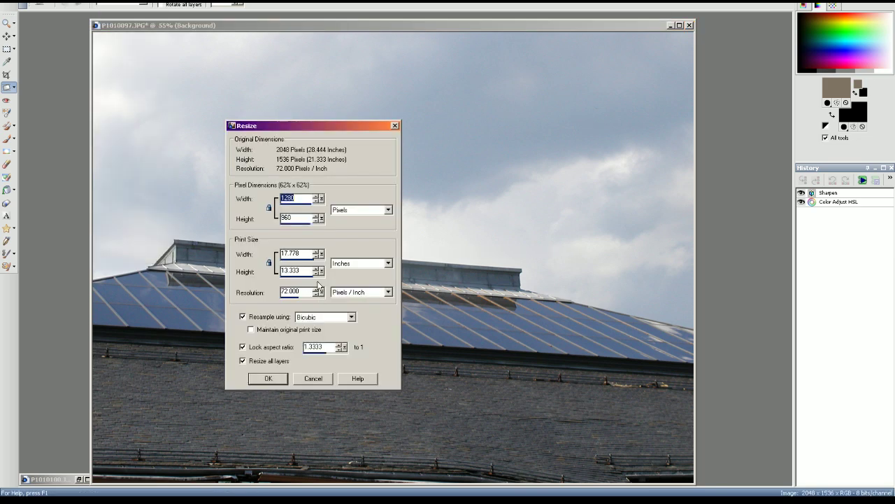
{"action": "left_click", "coordinate": [269, 378]}
{"action": "left_click", "coordinate": [319, 1]}
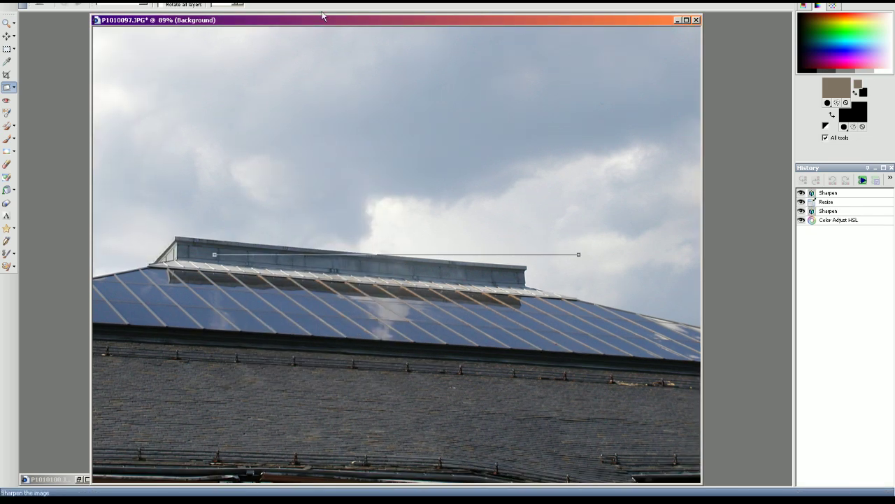
- Save the skylight photo as Wes_Alumni-Gym-Demolition-Roof-2 and close it
{"action": "left_click", "coordinate": [10, 1]}
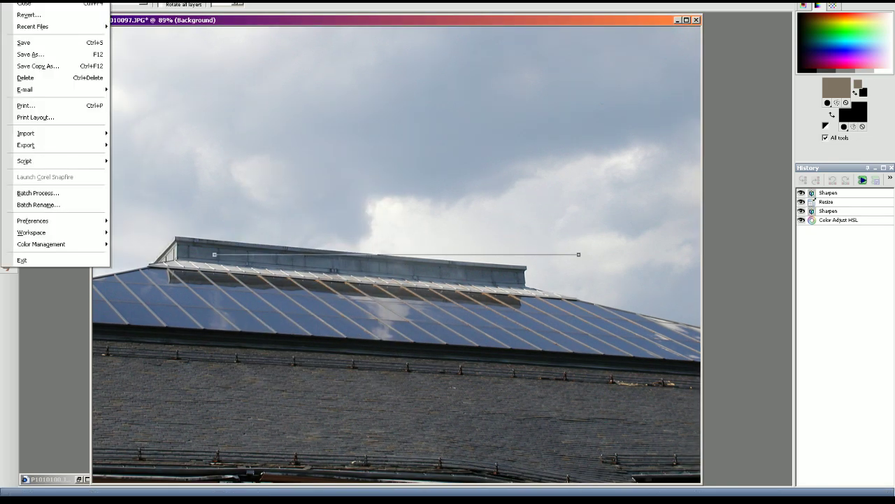
{"action": "left_click", "coordinate": [28, 54]}
{"action": "type", "text": "Wes_Alumni-Gym-Demolition-Roof-1"}
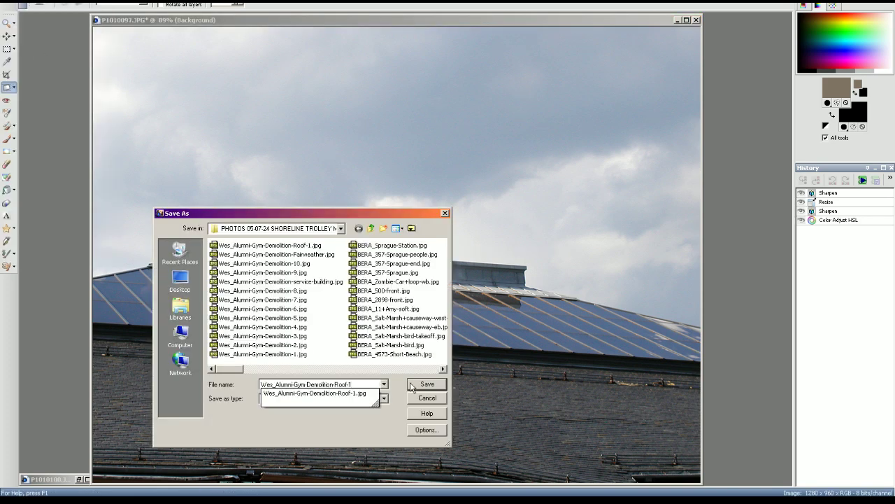
{"action": "type", "text": "-2"}
{"action": "left_click", "coordinate": [412, 387]}
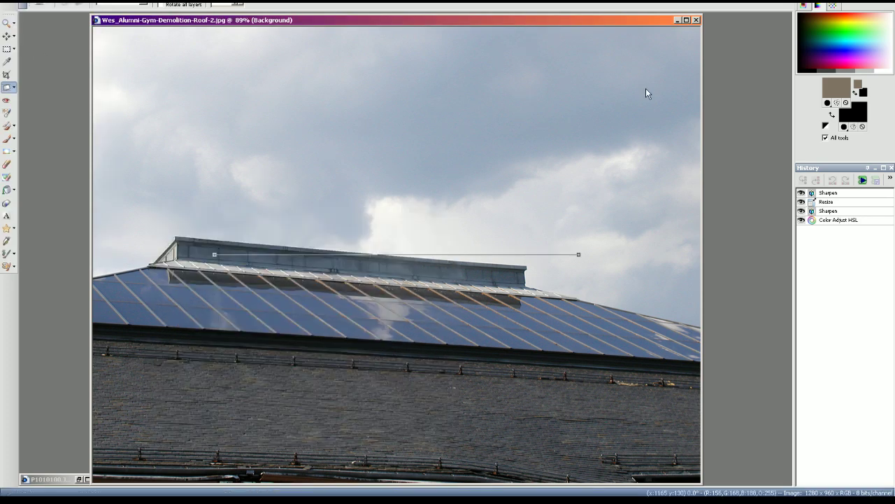
{"action": "left_click", "coordinate": [696, 21]}
- Restore P1010098.JPG, straighten it with a slight rotation, and resize it to 1280 x 960 pixels
{"action": "left_click", "coordinate": [258, 479]}
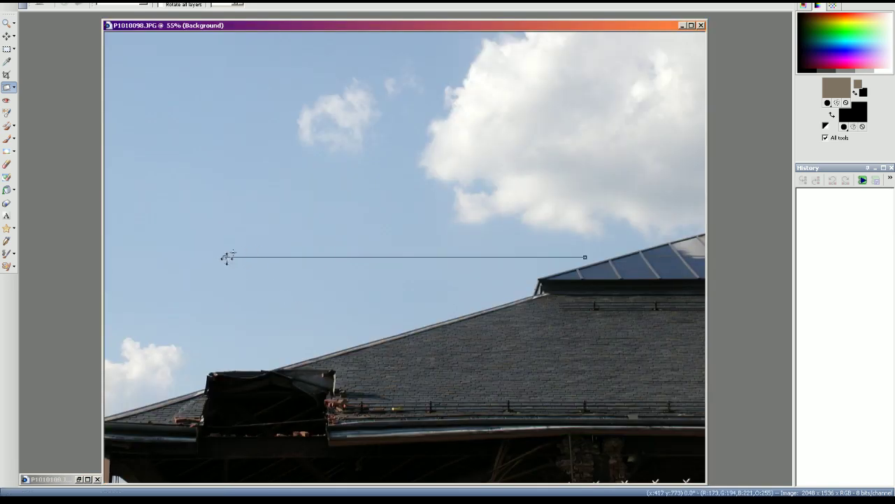
{"action": "left_click_drag", "start_coordinate": [225, 257], "coordinate": [225, 261]}
{"action": "left_click", "coordinate": [64, 5]}
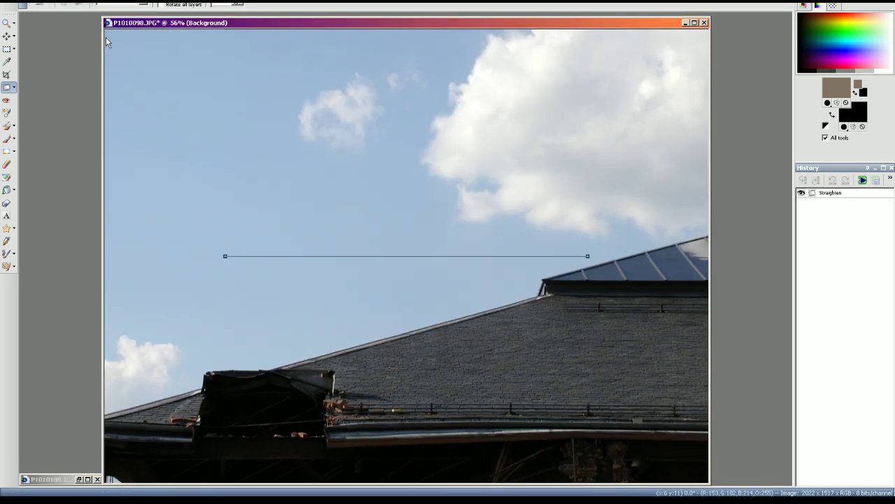
{"action": "left_click", "coordinate": [71, 1]}
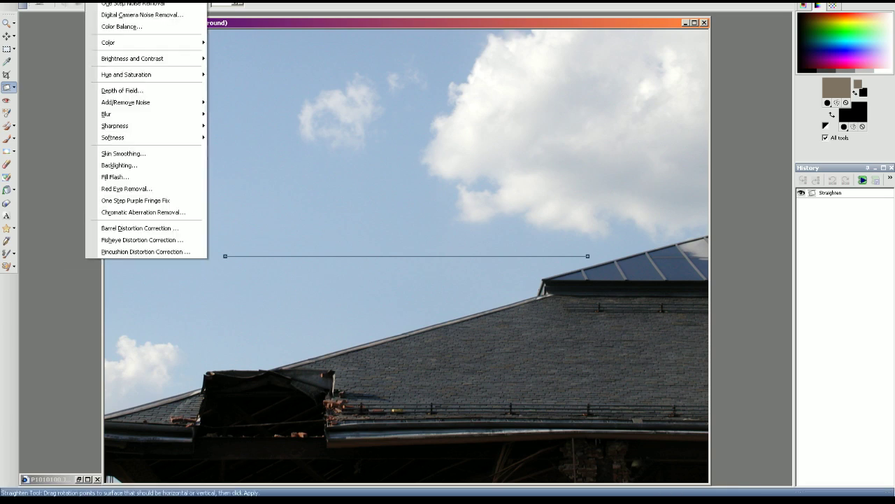
{"action": "left_click", "coordinate": [84, 19]}
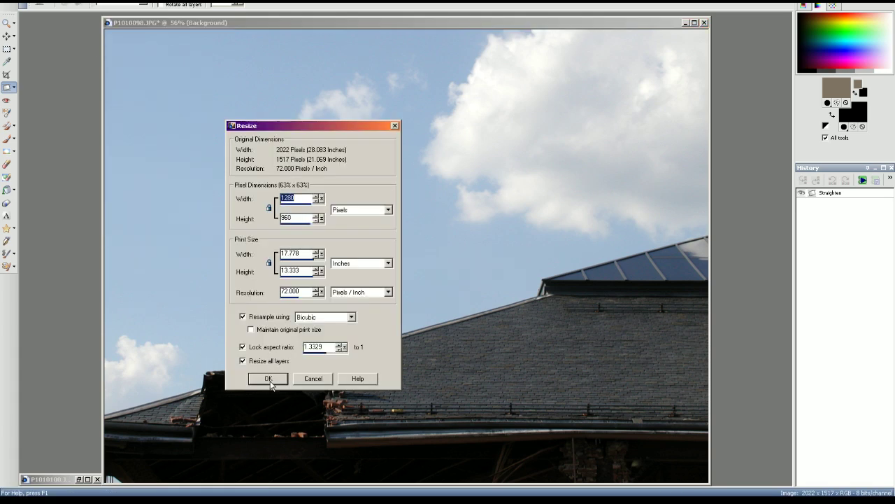
{"action": "left_click", "coordinate": [269, 383]}
- Save the P1010098 photo under the name Wes_Alumni-Gym-Demolition-Roof-3
{"action": "left_click", "coordinate": [10, 2]}
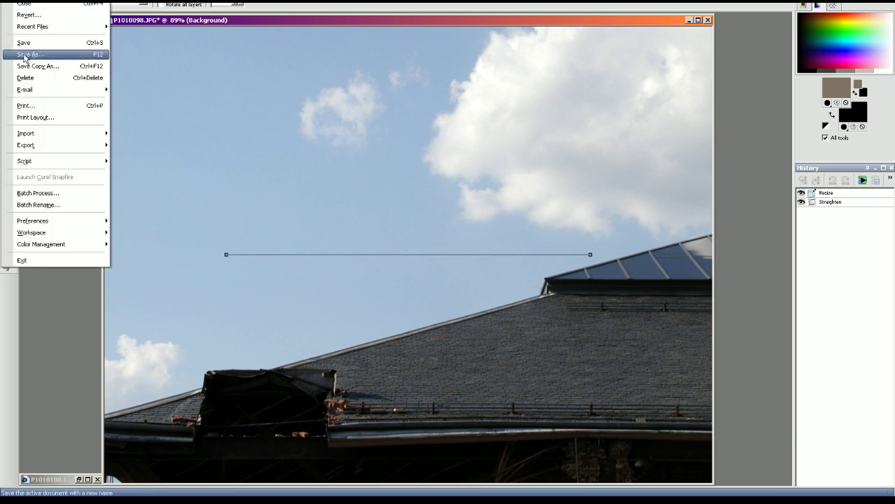
{"action": "left_click", "coordinate": [25, 56]}
{"action": "type", "text": "Wes_Alumni-Gym-Demolition-Roof-1"}
{"action": "key", "text": "BackSpace"}
{"action": "type", "text": "3"}
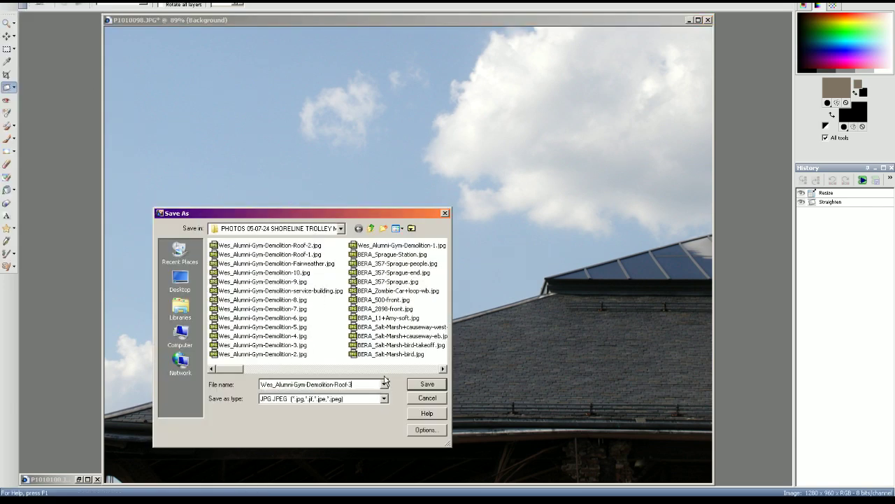
{"action": "key", "text": "Return"}
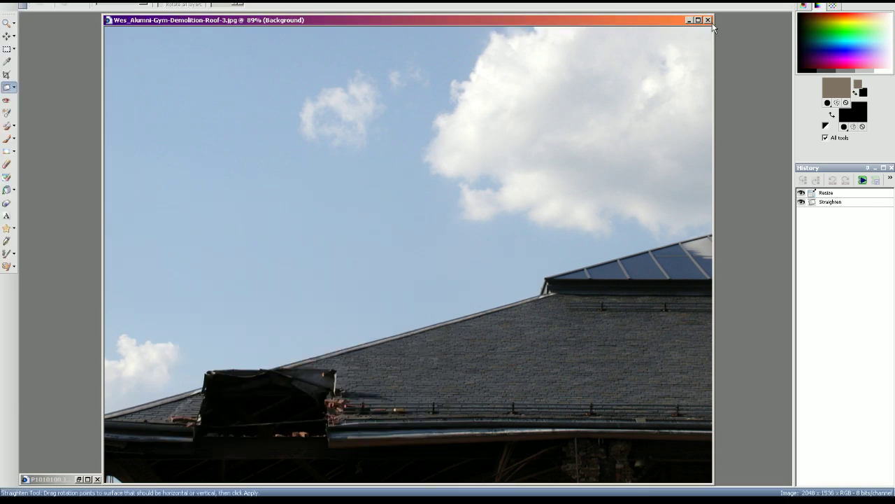
- Close the Roof-3 photo, restore P1010099.JPG, and straighten it with a rotation of about 1.7 degrees
{"action": "left_click", "coordinate": [708, 19]}
{"action": "left_click", "coordinate": [166, 481]}
{"action": "left_click", "coordinate": [165, 479]}
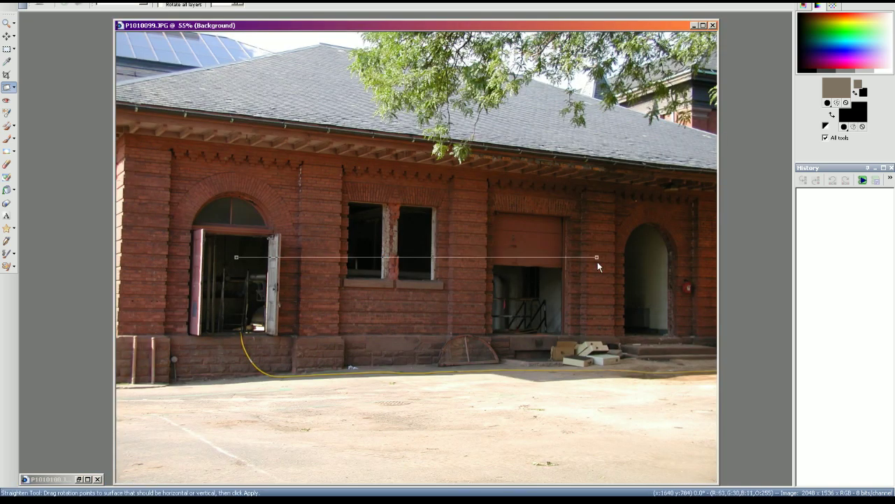
{"action": "left_click_drag", "start_coordinate": [596, 258], "coordinate": [597, 267]}
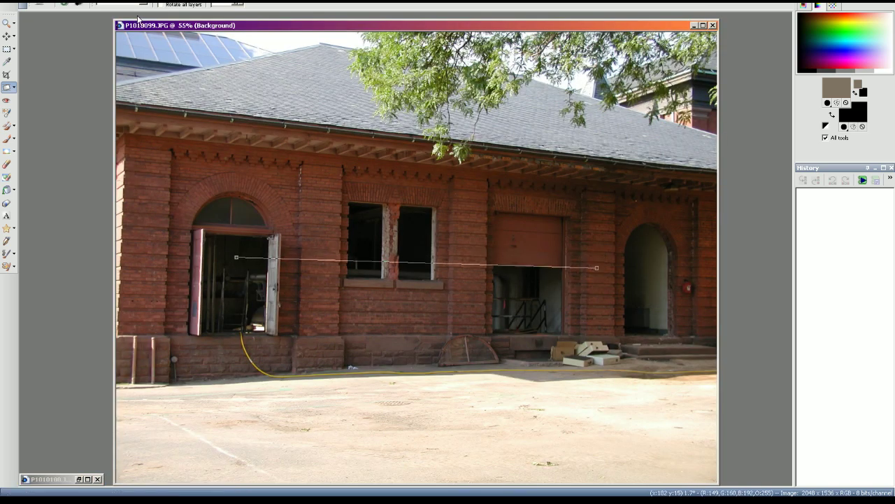
{"action": "left_click", "coordinate": [65, 4]}
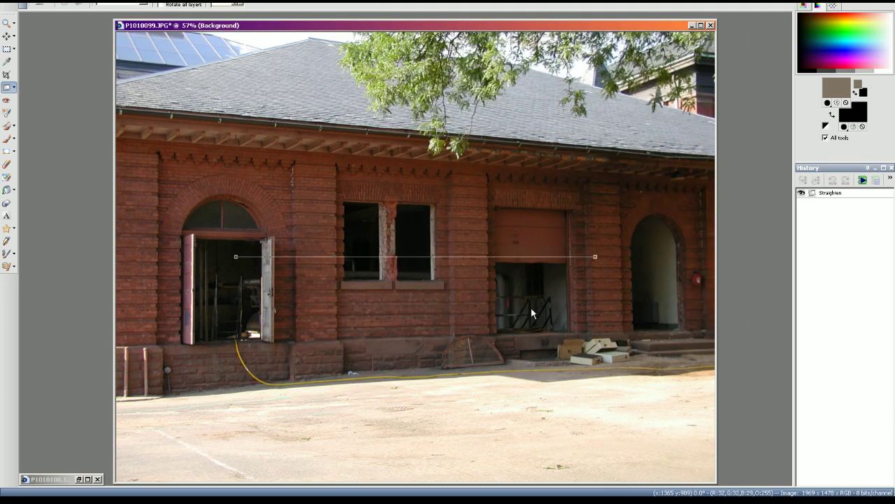
- Copy the file name Wes_Alumni-Gym-Demolition-Steam-Plant-close from the Non-RR folder and return to the P1010099 photo
{"action": "left_click", "coordinate": [424, 500]}
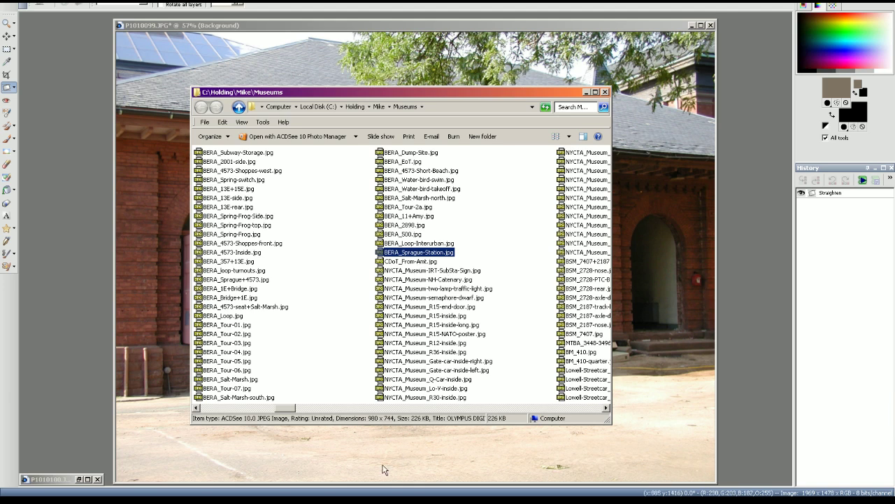
{"action": "key", "text": "alt+Tab"}
{"action": "left_click", "coordinate": [562, 218]}
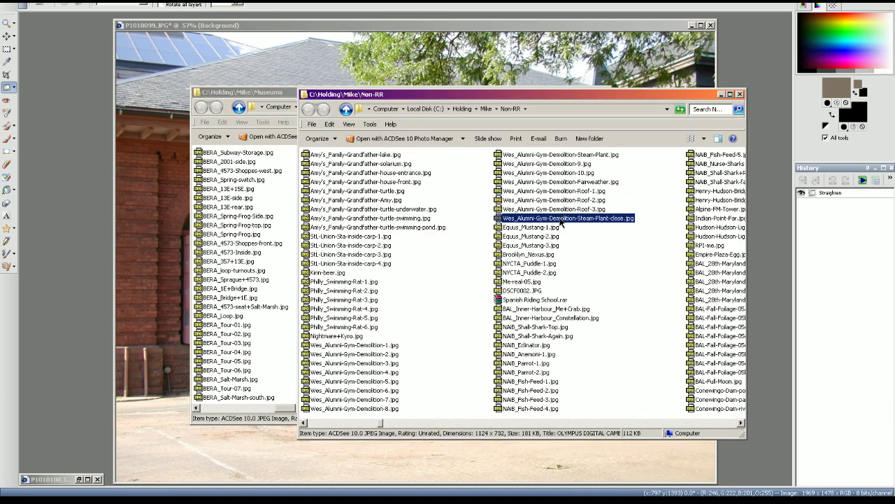
{"action": "key", "text": "F2"}
{"action": "key", "text": "alt+Tab"}
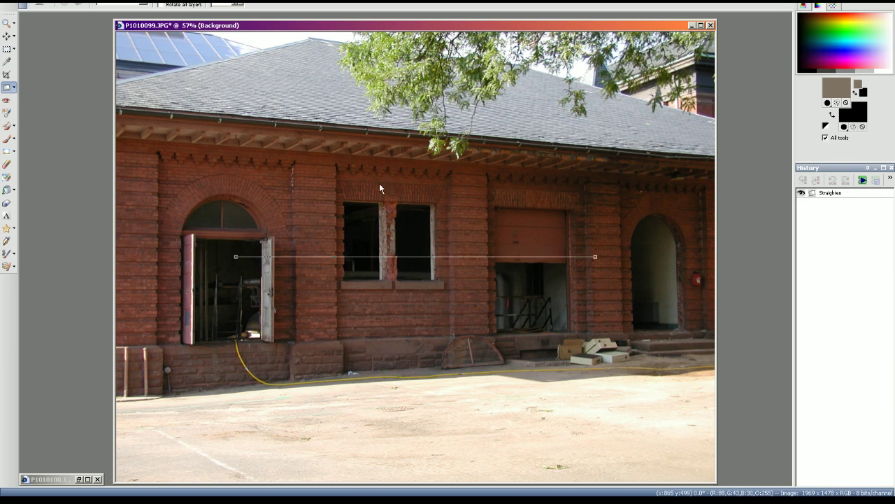
{"action": "left_click", "coordinate": [301, 2]}
{"action": "left_click", "coordinate": [70, 3]}
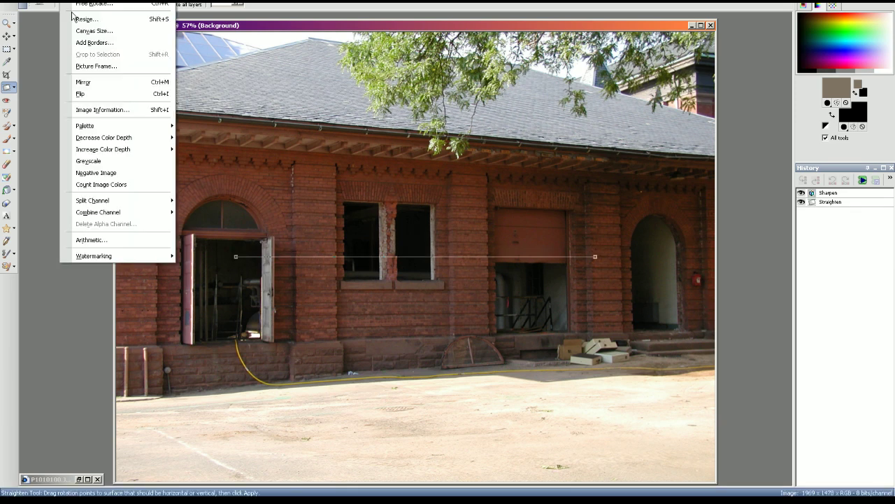
{"action": "left_click", "coordinate": [83, 19]}
{"action": "left_click", "coordinate": [274, 377]}
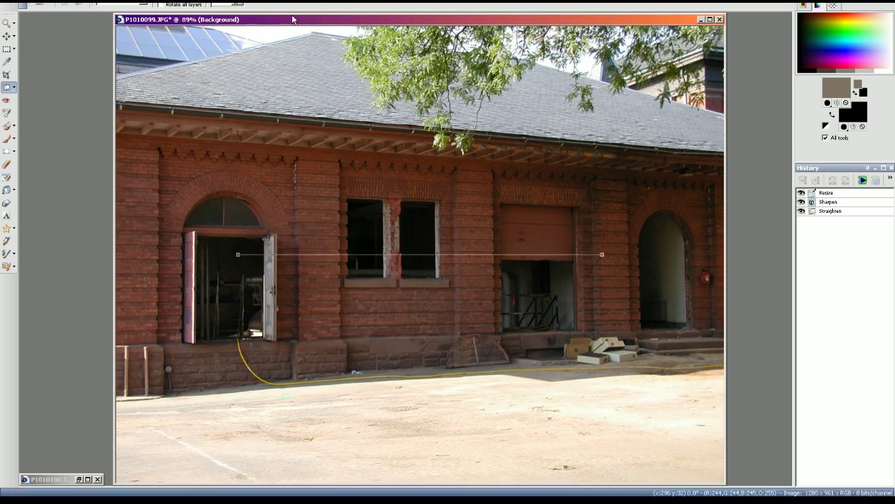
{"action": "key", "text": "ctrl+z"}
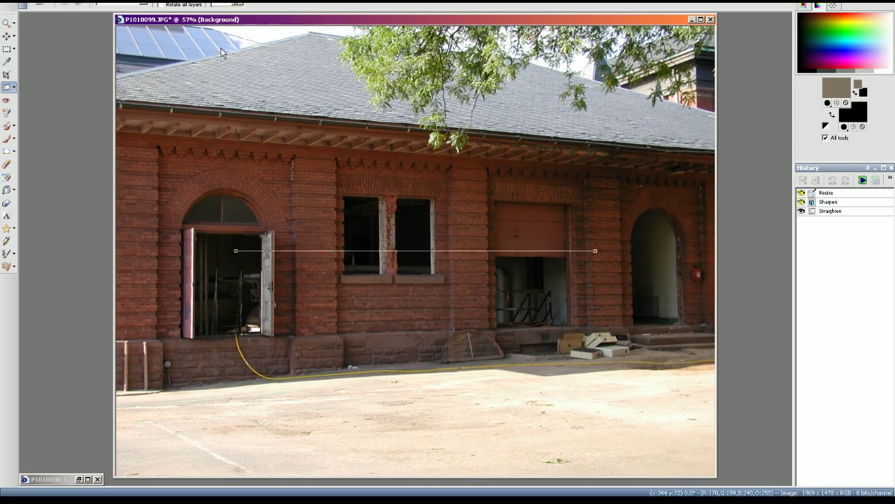
- Resize the straightened P1010099 photo to 1280 x 961 pixels and sharpen it
{"action": "left_click", "coordinate": [72, 14]}
{"action": "left_click", "coordinate": [83, 19]}
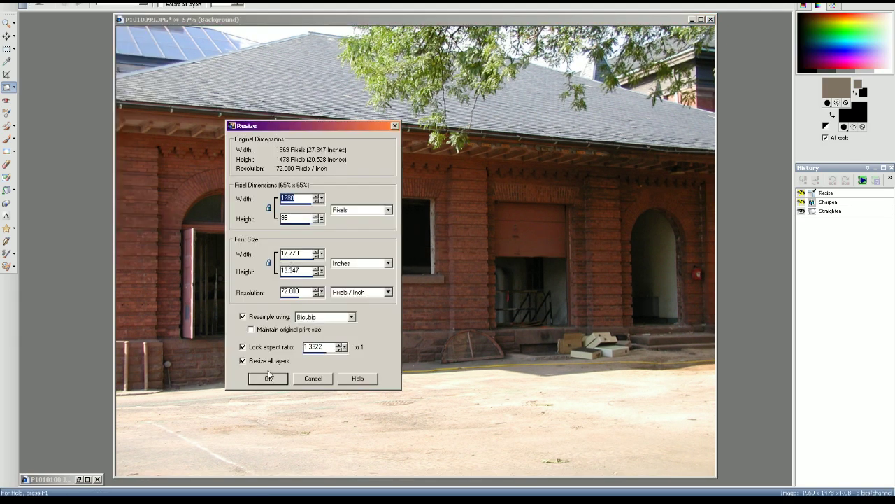
{"action": "left_click", "coordinate": [270, 376]}
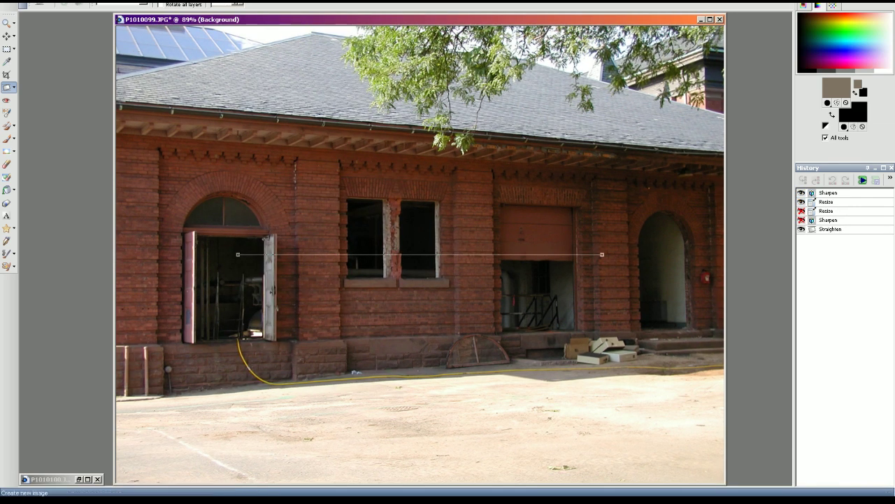
- Save the brick building photo as Wes_Alumni-Gym-Demolition-Steam-Plant-close and close it
{"action": "left_click", "coordinate": [10, 2]}
{"action": "left_click", "coordinate": [29, 54]}
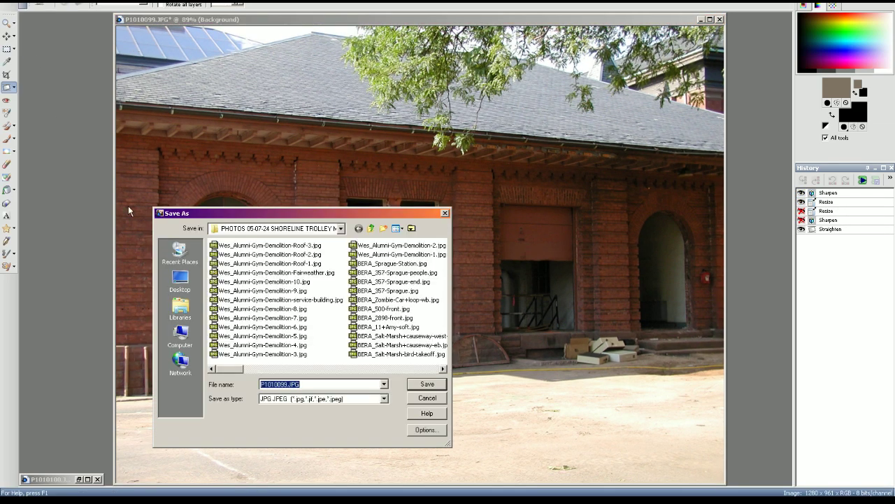
{"action": "type", "text": "Wes_Alumni-Gym-Demolition-Steam-Plant-close"}
{"action": "left_click", "coordinate": [426, 385]}
{"action": "left_click", "coordinate": [382, 500]}
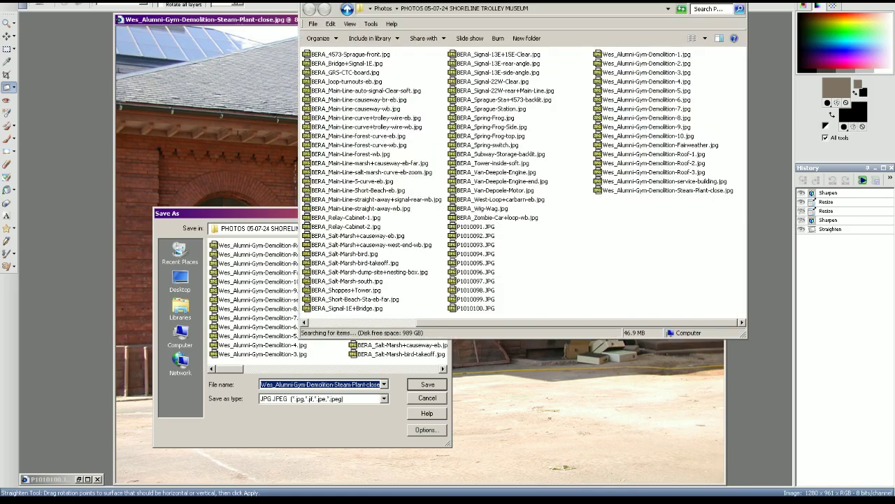
{"action": "key", "text": "alt+Tab"}
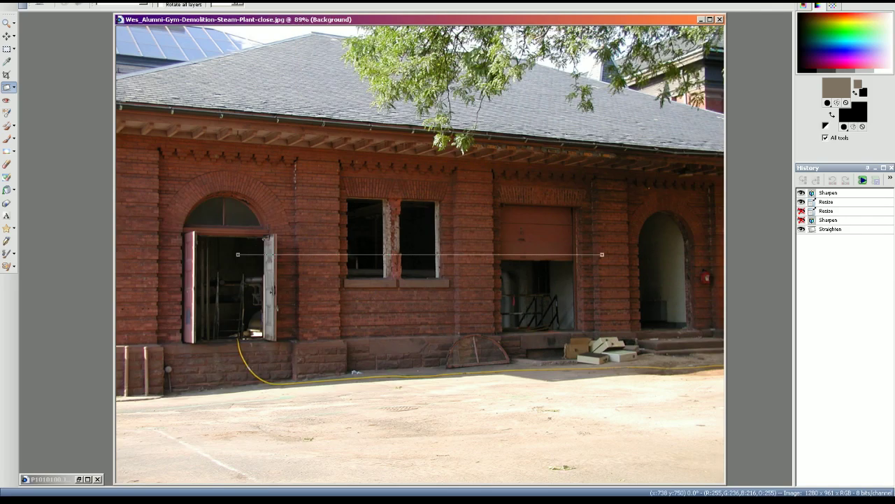
{"action": "left_click", "coordinate": [720, 20]}
- Restore P1010100.JPG and crop it to about 1340 x 1347 pixels around the State of Connecticut seal
{"action": "left_click", "coordinate": [80, 479]}
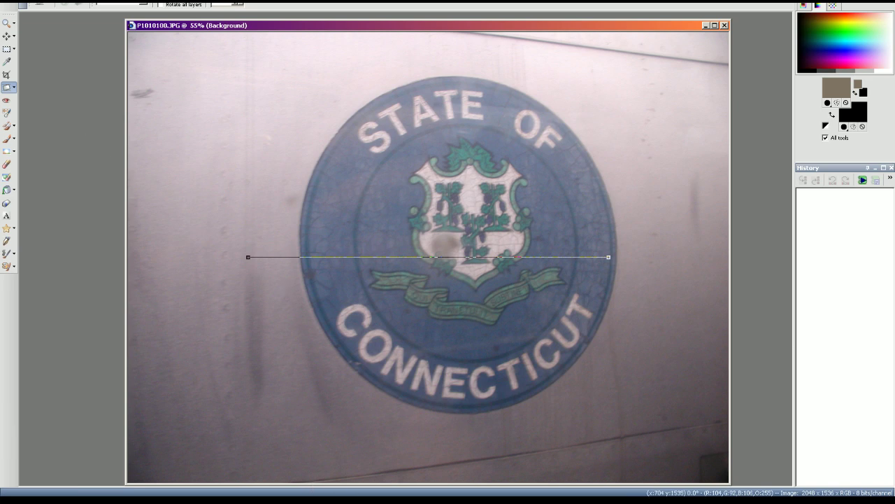
{"action": "left_click", "coordinate": [7, 74]}
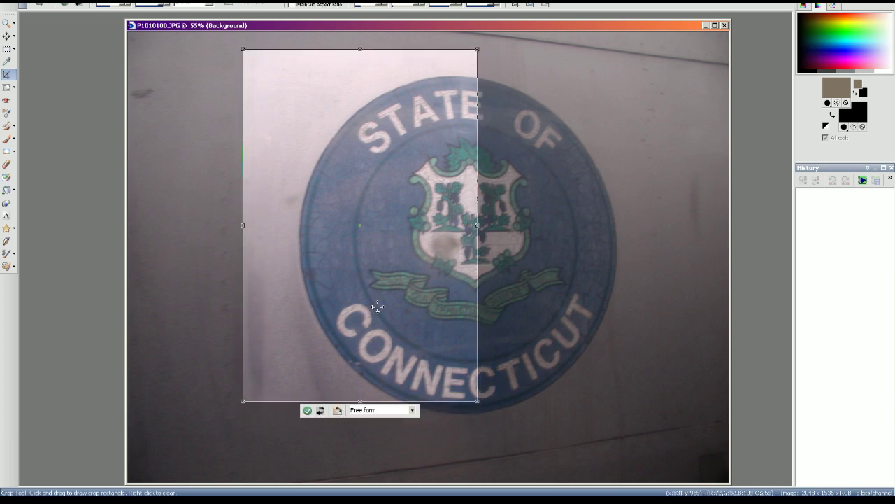
{"action": "left_click_drag", "start_coordinate": [479, 294], "coordinate": [636, 329]}
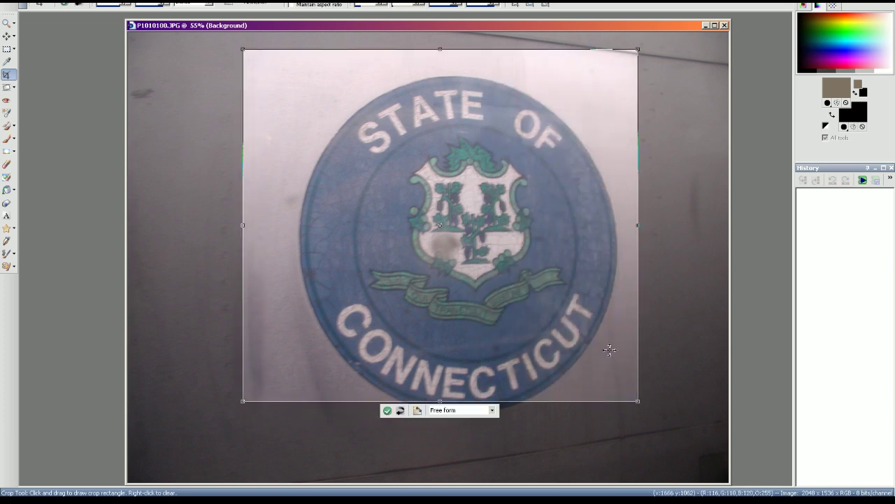
{"action": "mouse_move", "coordinate": [552, 401]}
{"action": "left_mouse_down"}
{"action": "mouse_move", "coordinate": [549, 445]}
{"action": "mouse_move", "coordinate": [556, 406]}
{"action": "left_mouse_up"}
{"action": "left_click", "coordinate": [402, 442]}
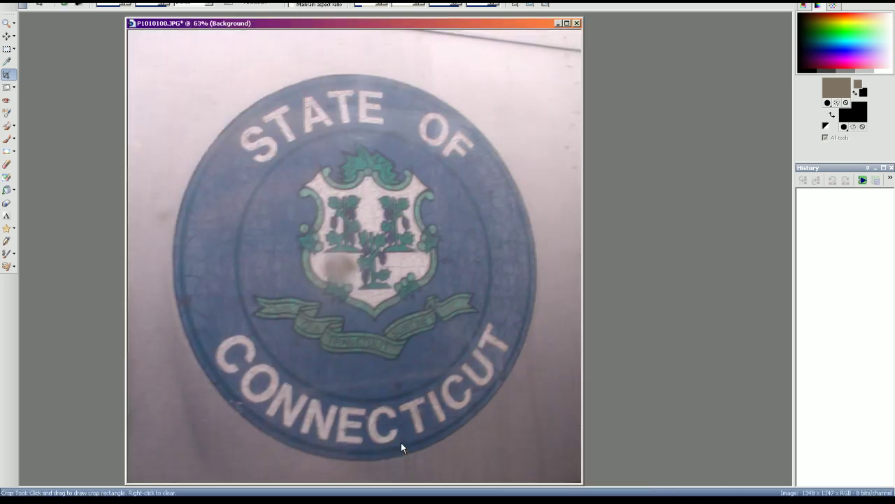
- Brighten the seal photo once, and apply a Red/Green/Blue adjustment of red -2, green -1, blue 0 percent three times
{"action": "key", "text": "shift+b"}
{"action": "key", "text": "Return"}
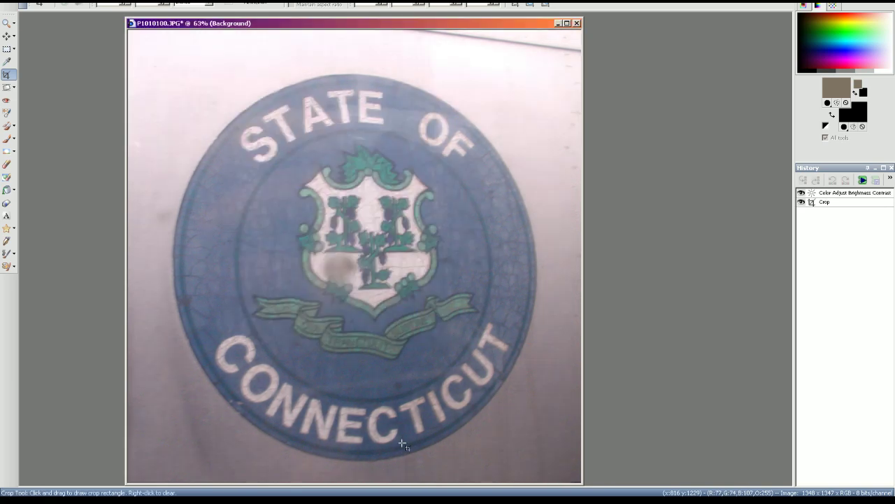
{"action": "key", "text": "shift+u"}
{"action": "type", "text": "-2"}
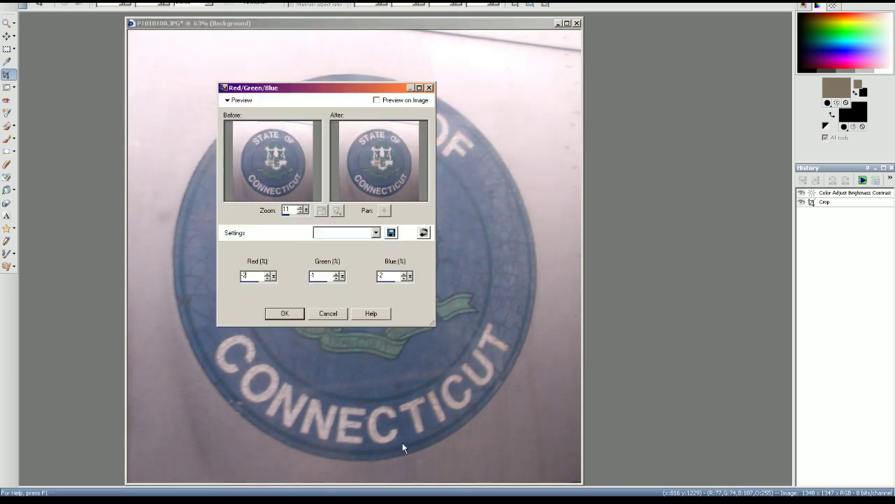
{"action": "key", "text": "Return"}
{"action": "key", "text": "shift+u"}
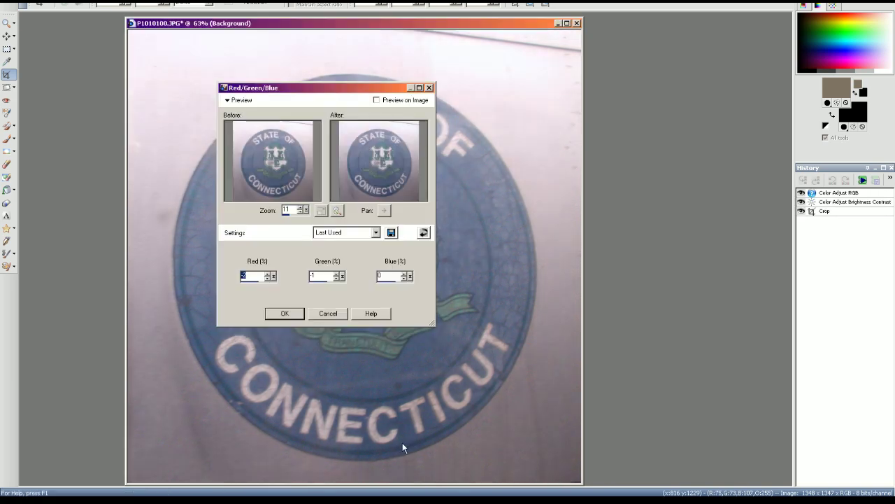
{"action": "key", "text": "Return"}
{"action": "key", "text": "shift+u"}
{"action": "key", "text": "Return"}
- Apply Brightness/Contrast with brightness 10 and contrast 5 to the seal photo two more times
{"action": "key", "text": "shift+b"}
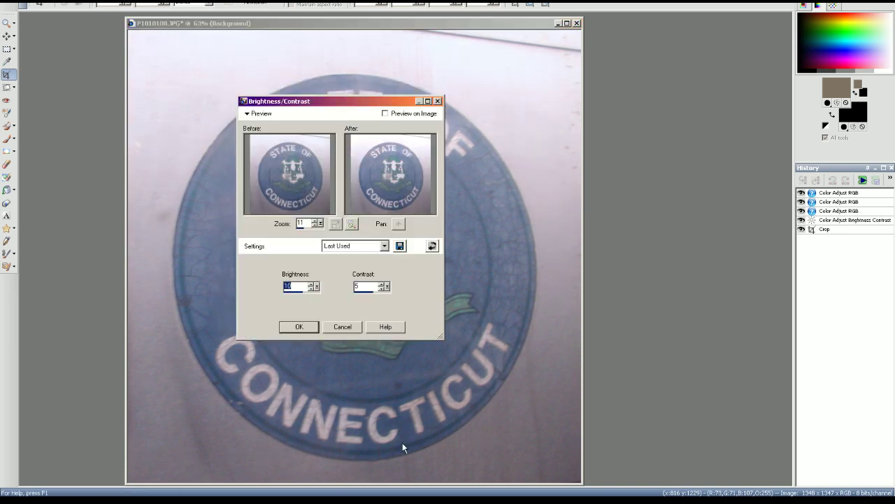
{"action": "key", "text": "Return"}
{"action": "key", "text": "shift+b"}
{"action": "key", "text": "Return"}
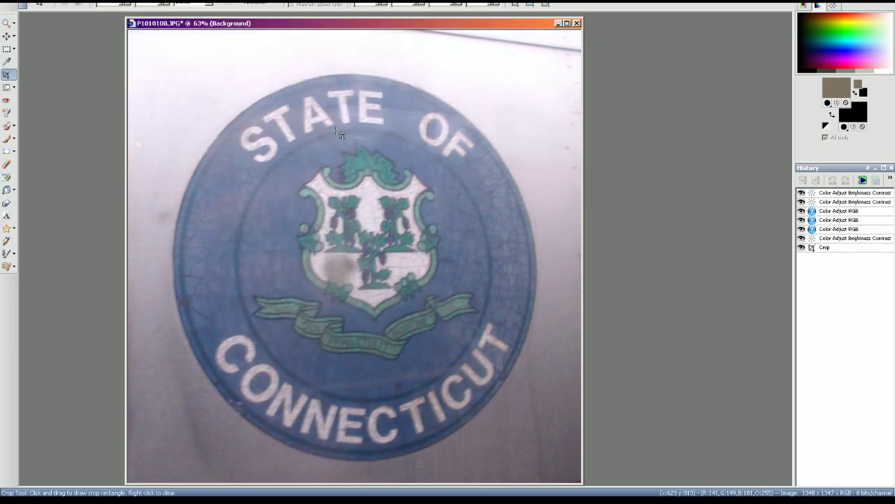
- Sharpen the seal photo, resize it to 1280 x 1279 pixels, and sharpen it again
{"action": "left_click", "coordinate": [261, 1]}
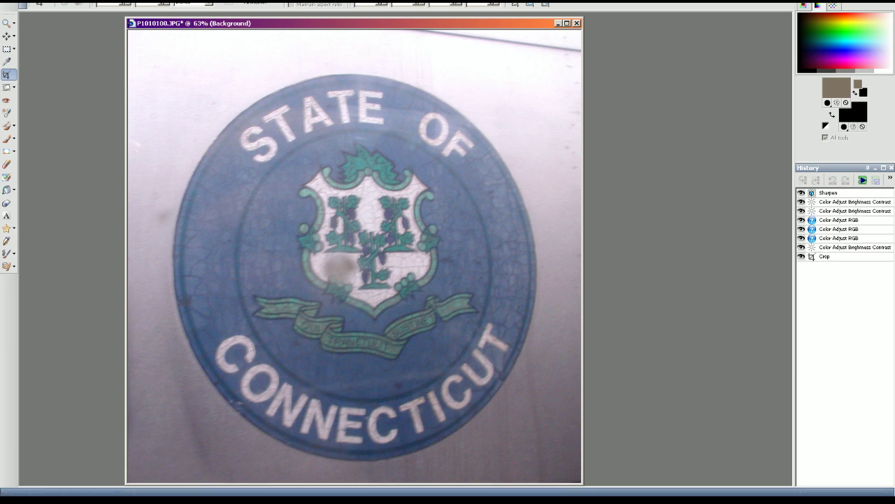
{"action": "left_click", "coordinate": [71, 0]}
{"action": "left_click", "coordinate": [88, 21]}
{"action": "key", "text": "Return"}
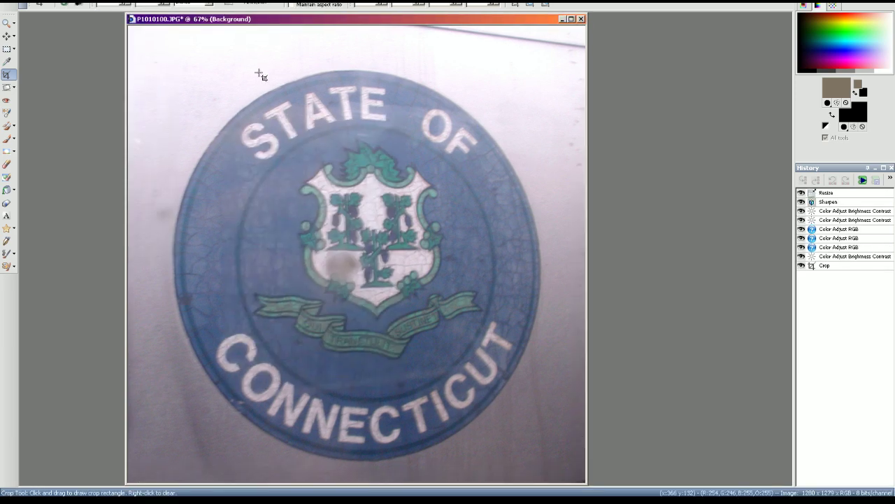
{"action": "left_click", "coordinate": [221, 2]}
- Save the seal photo as MNRR_M2-CDoT-shield and close it
{"action": "left_click", "coordinate": [9, 0]}
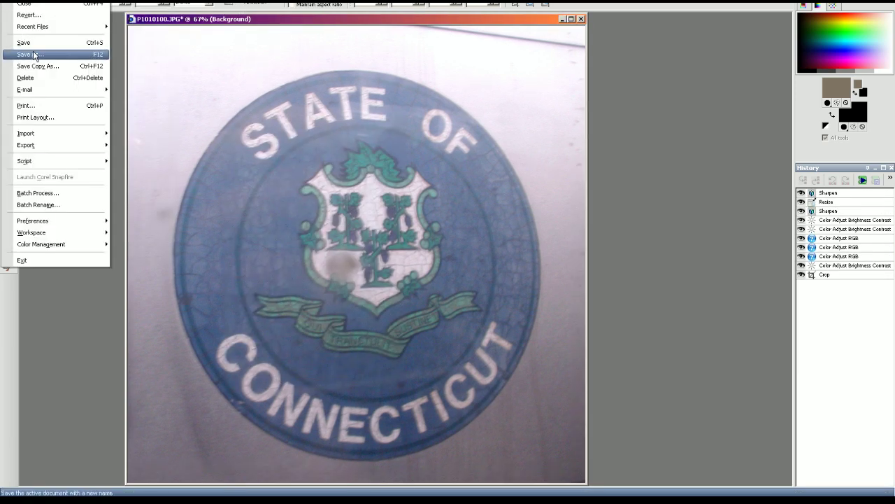
{"action": "left_click", "coordinate": [33, 54]}
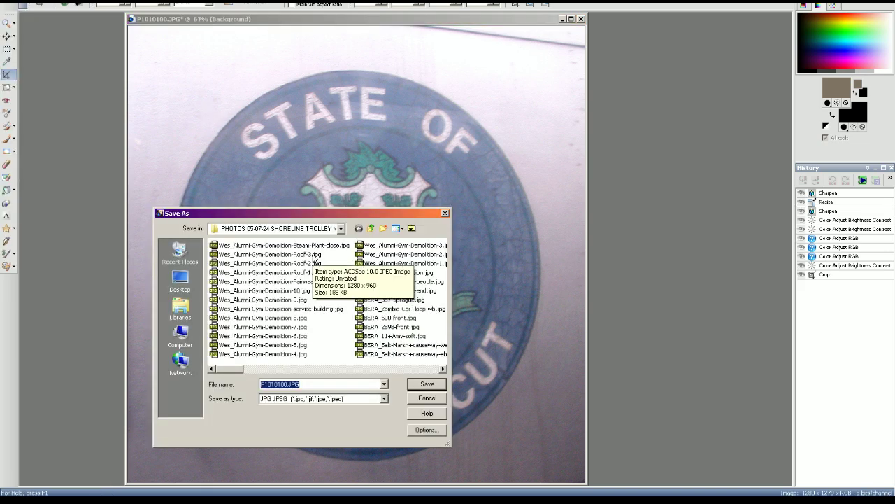
{"action": "type", "text": "MNRR_M2-CDoT-shield"}
{"action": "key", "text": "Return"}
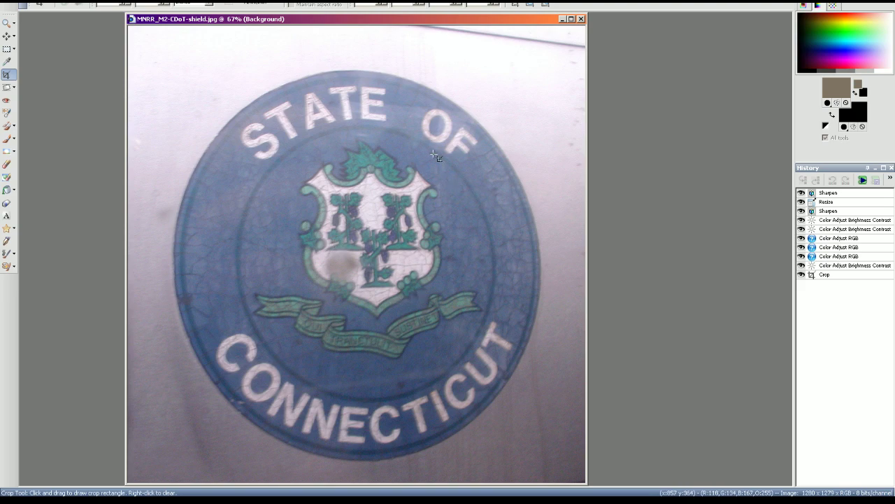
{"action": "left_click", "coordinate": [581, 19]}
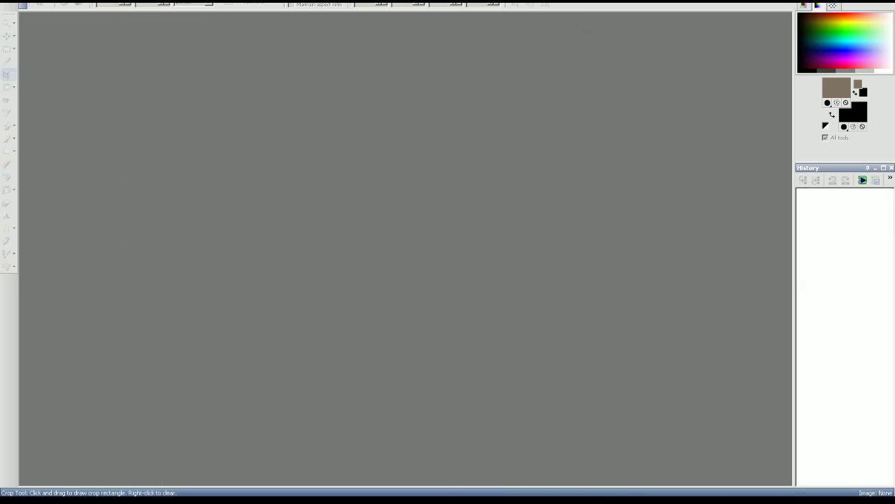
- Switch to the PHOTOS 05-07-24 SHORELINE TROLLEY MUSEUM folder and sort its files with the most recent first
{"action": "key", "text": "alt+Tab"}
{"action": "key", "text": "alt+Tab"}
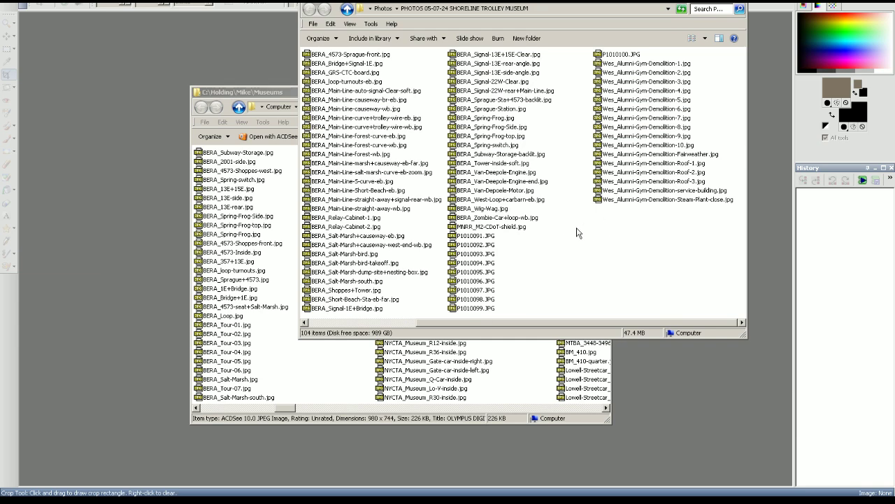
{"action": "right_click", "coordinate": [578, 233]}
{"action": "left_click", "coordinate": [699, 251]}
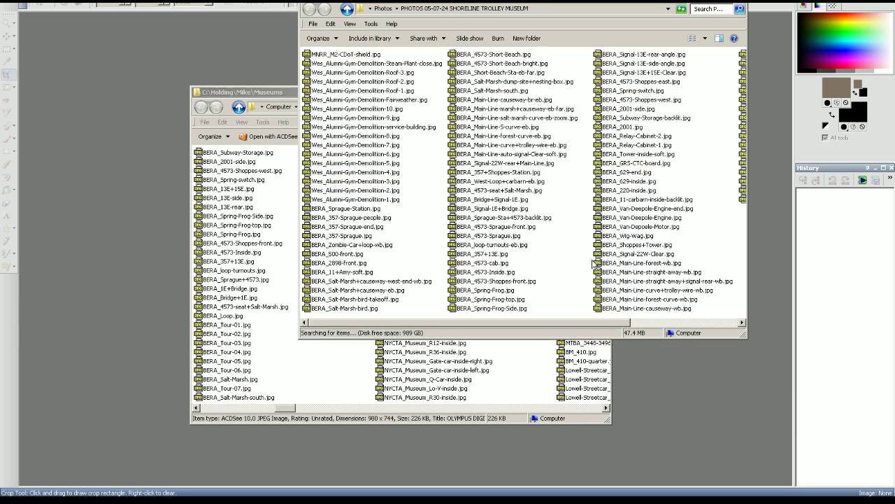
{"action": "left_click", "coordinate": [372, 58]}
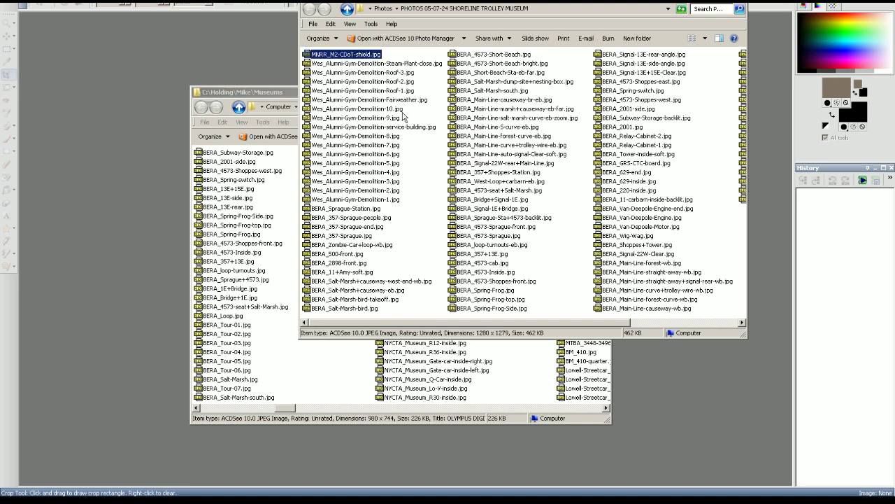
- Sort the files in the SHORELINE TROLLEY MUSEUM folder by name
{"action": "right_click", "coordinate": [423, 216]}
{"action": "mouse_move", "coordinate": [452, 237]}
{"action": "left_click", "coordinate": [528, 231]}
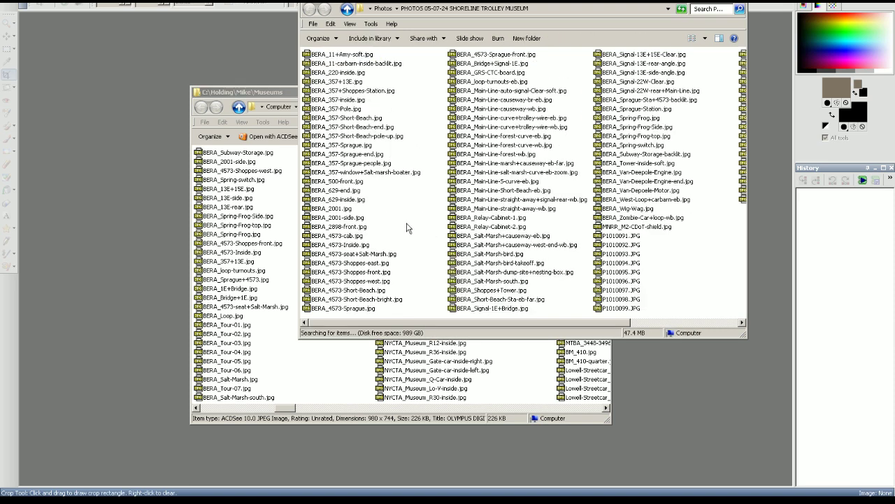
- Open the original photo P1010100.JPG for a brief check and close it again
{"action": "scroll", "coordinate": [446, 244], "scroll_direction": "down", "scroll_amount": 1}
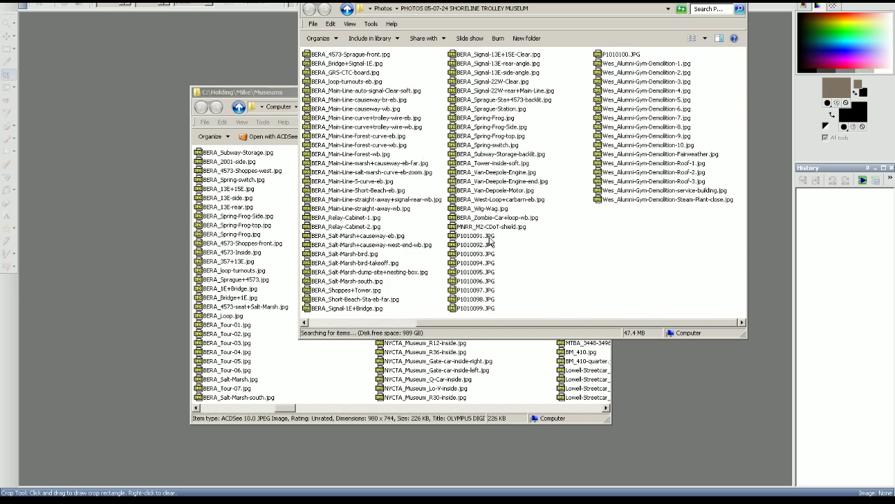
{"action": "left_click", "coordinate": [479, 236]}
{"action": "left_click", "coordinate": [621, 54], "text": "shift"}
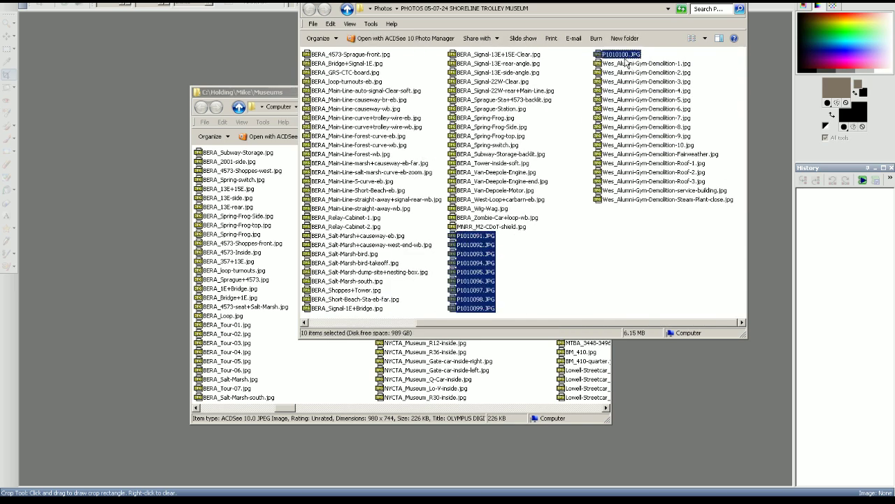
{"action": "left_click", "coordinate": [628, 56]}
{"action": "double_click", "coordinate": [624, 56]}
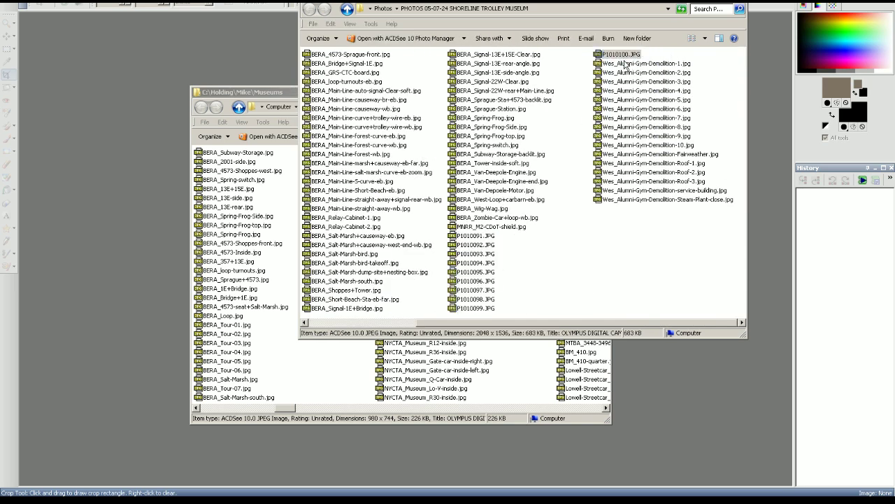
{"action": "key", "text": "Escape"}
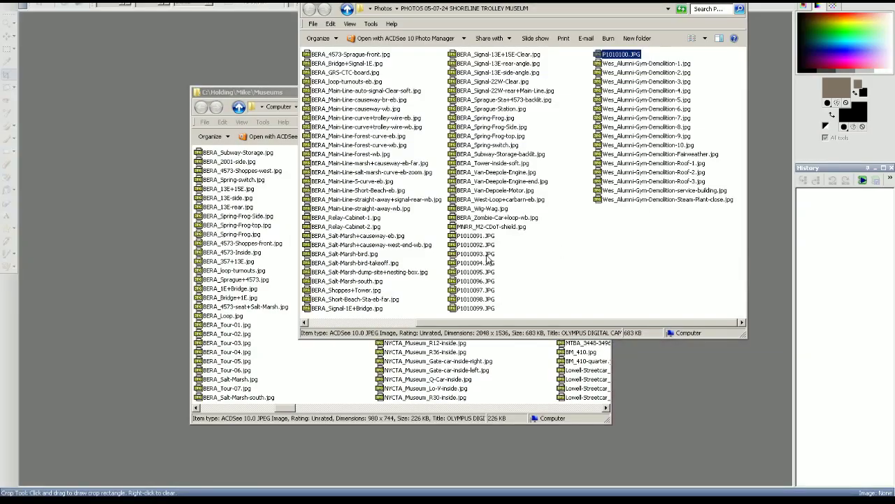
- Move the leftover originals P1010091.JPG through P1010100.JPG to the Recycle Bin
{"action": "left_click", "coordinate": [491, 238]}
{"action": "left_click", "coordinate": [630, 56], "text": "shift"}
{"action": "key", "text": "Delete"}
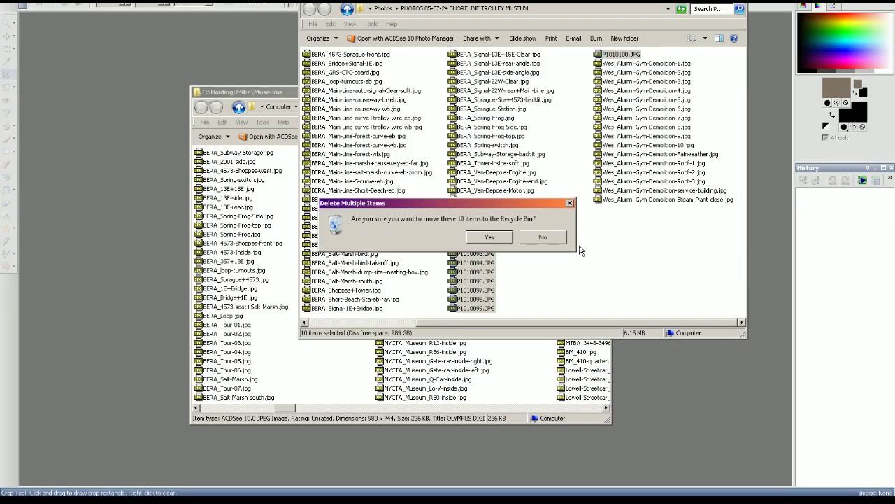
{"action": "left_click", "coordinate": [512, 243]}
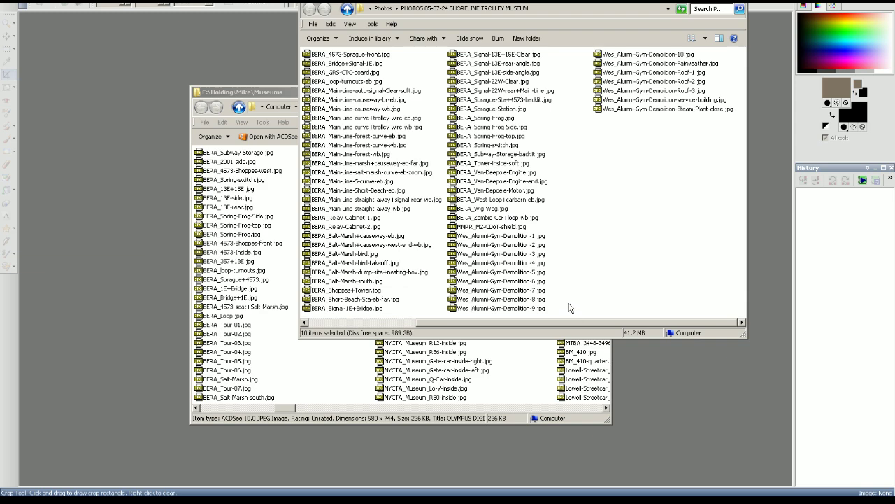
{"action": "left_click_drag", "start_coordinate": [570, 323], "coordinate": [469, 322]}
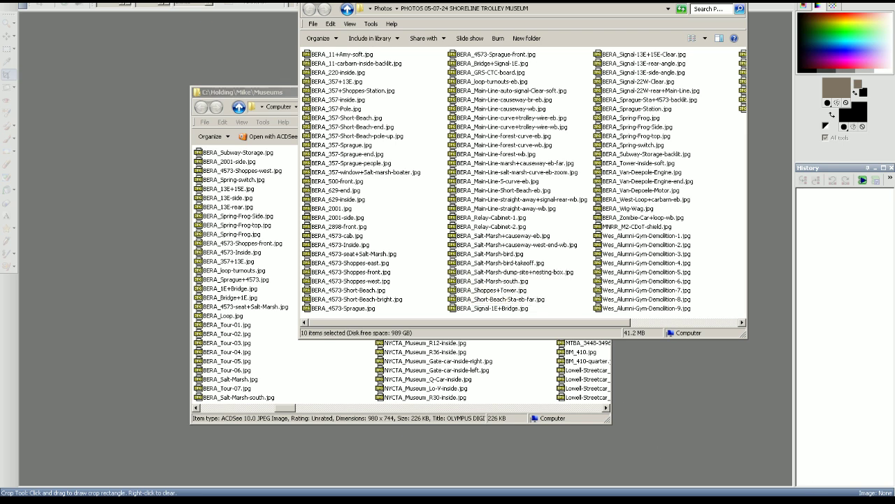
- Look up the July 2019 page of the system calendar and close it
{"action": "left_click", "coordinate": [867, 500]}
{"action": "left_click", "coordinate": [803, 396]}
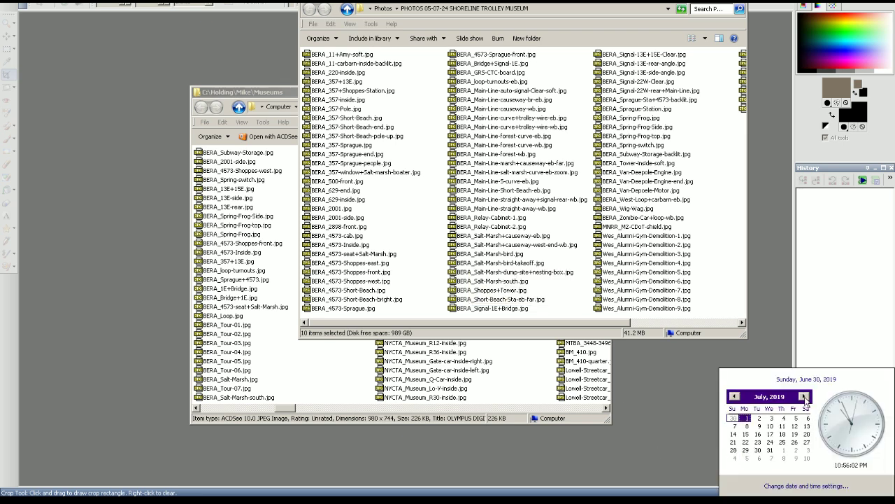
{"action": "scroll", "coordinate": [809, 428], "scroll_direction": "up", "scroll_amount": 1}
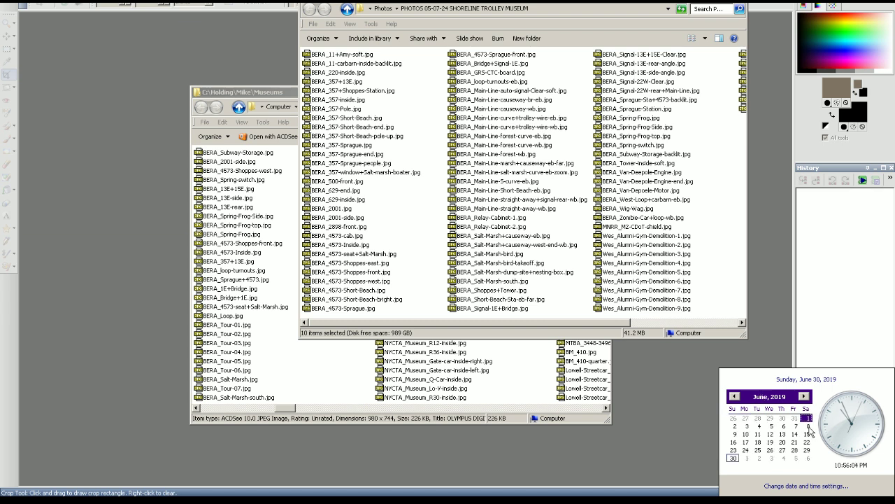
{"action": "left_click", "coordinate": [805, 397]}
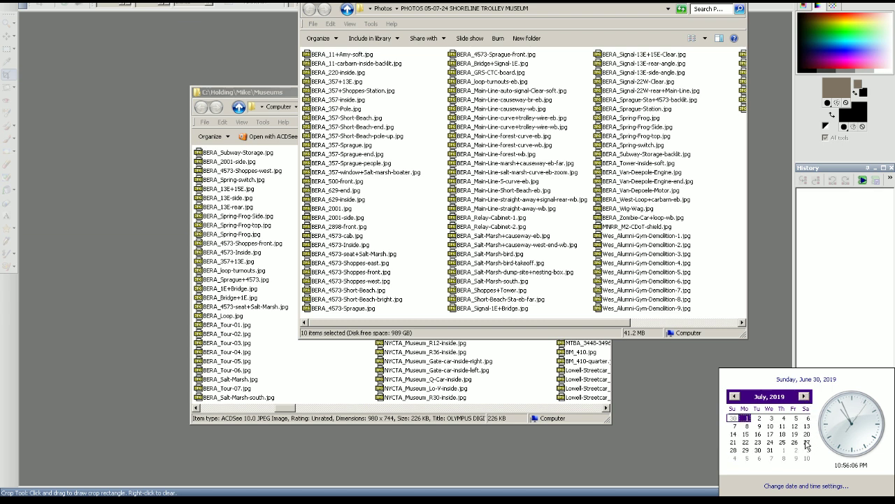
{"action": "left_click", "coordinate": [672, 424]}
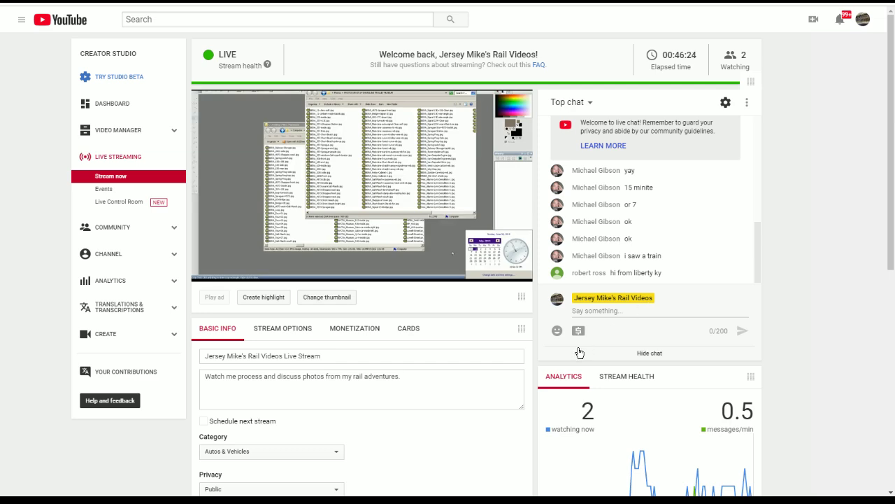
- Switch to the YouTube live streaming dashboard and look over the stream's chat and analytics
{"action": "scroll", "coordinate": [638, 390], "scroll_direction": "down", "scroll_amount": 2}
{"action": "scroll", "coordinate": [638, 390], "scroll_direction": "up", "scroll_amount": 2}
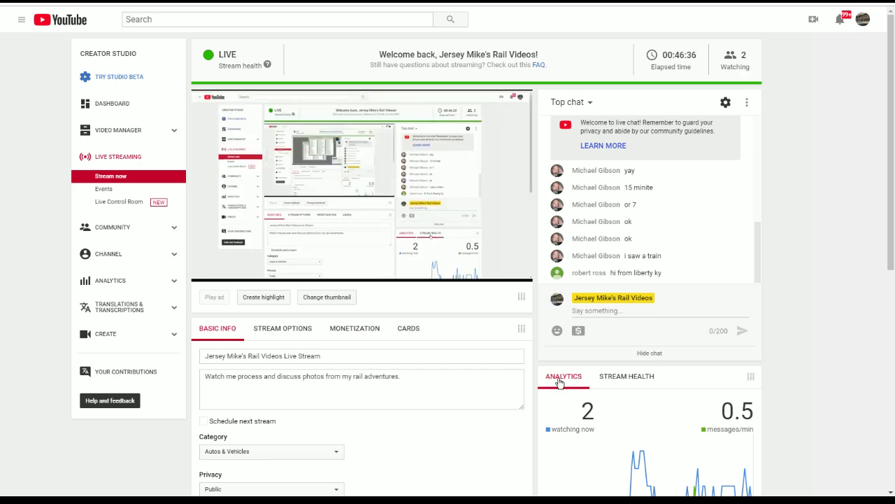
{"action": "scroll", "coordinate": [590, 379], "scroll_direction": "down", "scroll_amount": 2}
{"action": "scroll", "coordinate": [589, 384], "scroll_direction": "up", "scroll_amount": 2}
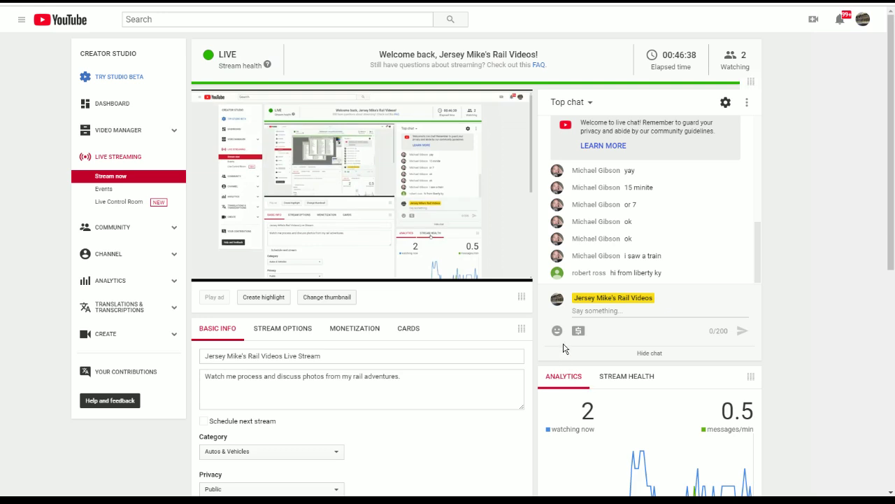